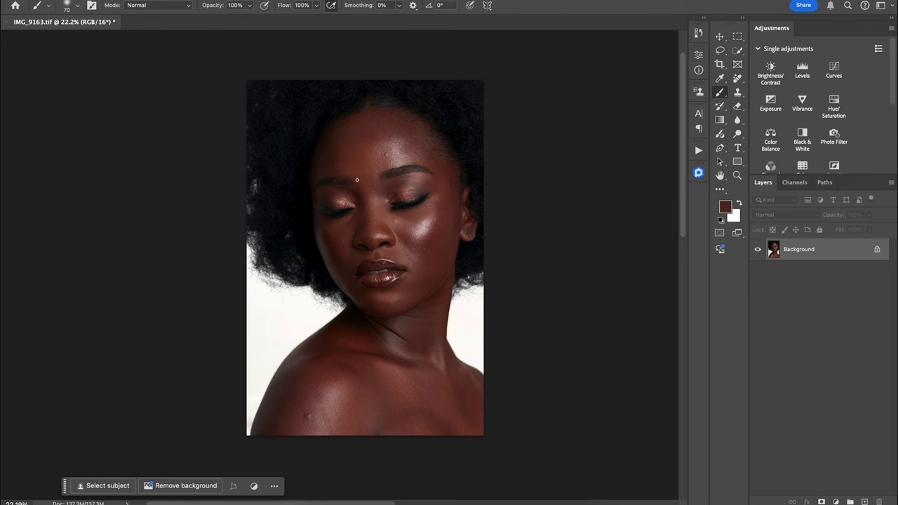
# Step: Run the Hue Check Layer action and collapse and hide the layer group it creates
pyautogui.moveTo(349, 225)
pyautogui.mouseDown()
pyautogui.moveTo(399, 236)
pyautogui.moveTo(361, 242)
pyautogui.mouseUp()
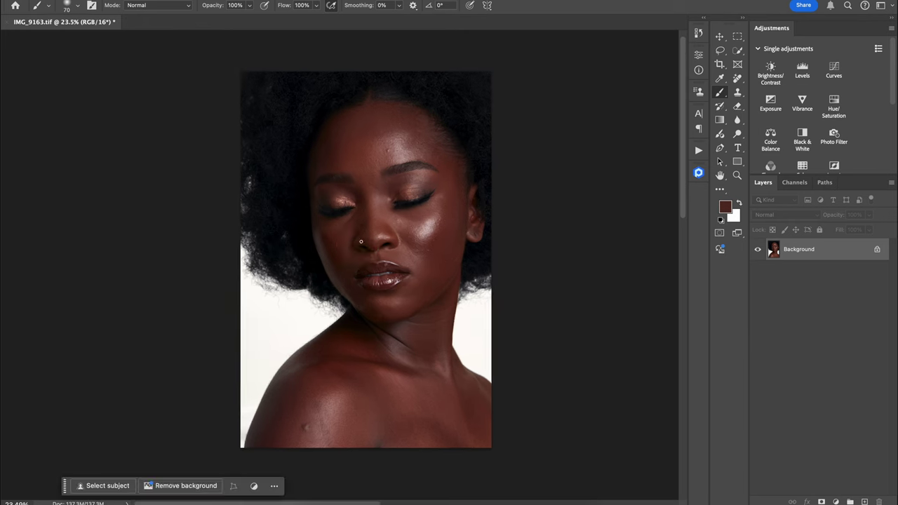
pyautogui.click(698, 150)
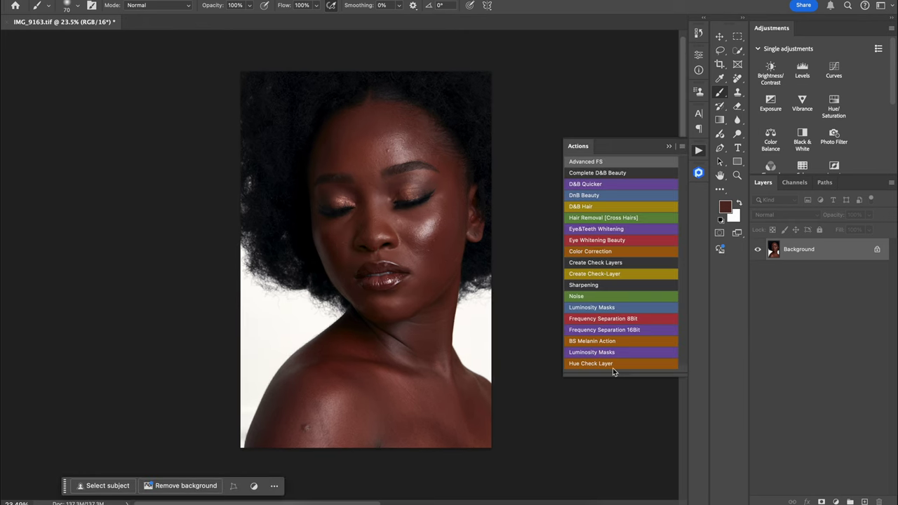
pyautogui.click(603, 364)
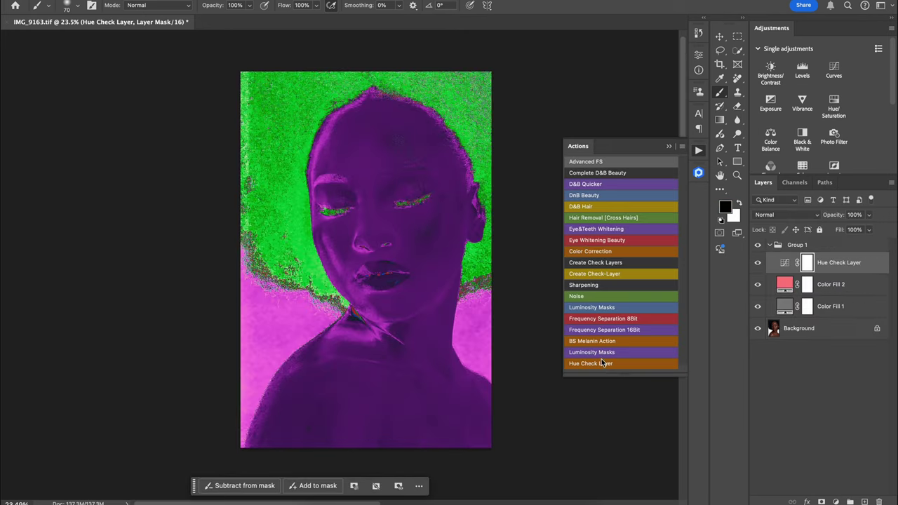
pyautogui.click(669, 146)
pyautogui.click(770, 245)
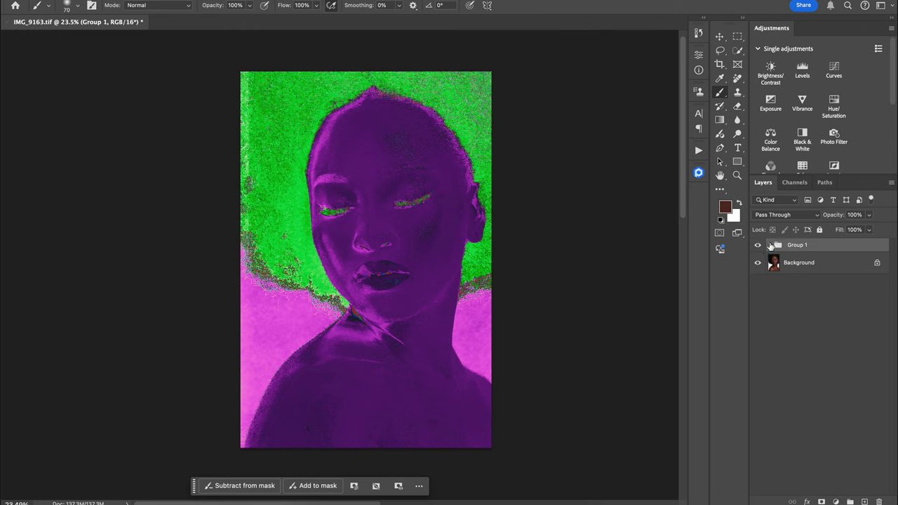
pyautogui.click(758, 245)
# Step: Add a Hue/Saturation adjustment layer directly above the Background layer and rename it Correction
pyautogui.click(784, 261)
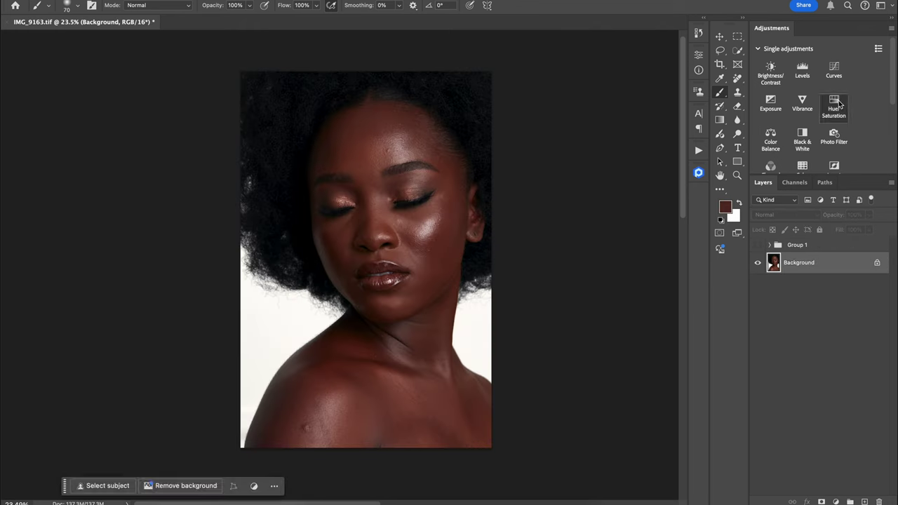
pyautogui.click(836, 105)
pyautogui.doubleClick(828, 263)
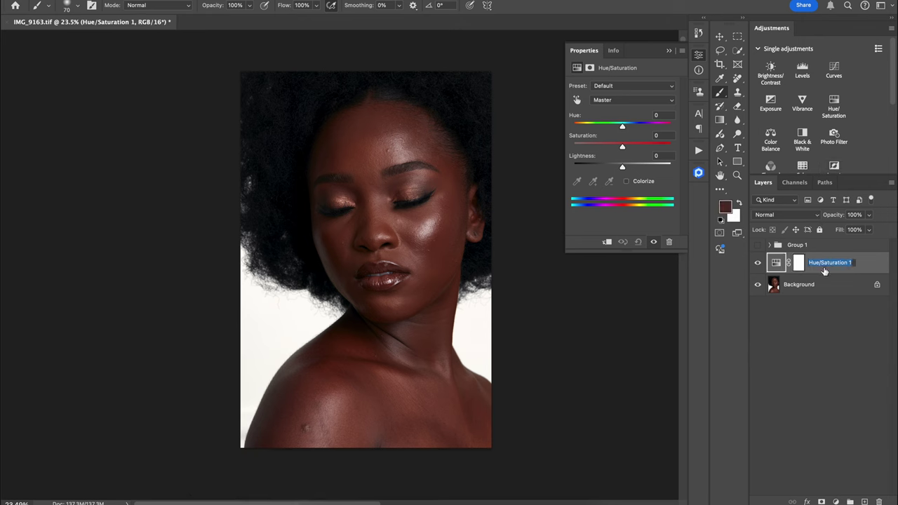
pyautogui.write('Correction')
pyautogui.press('Return')
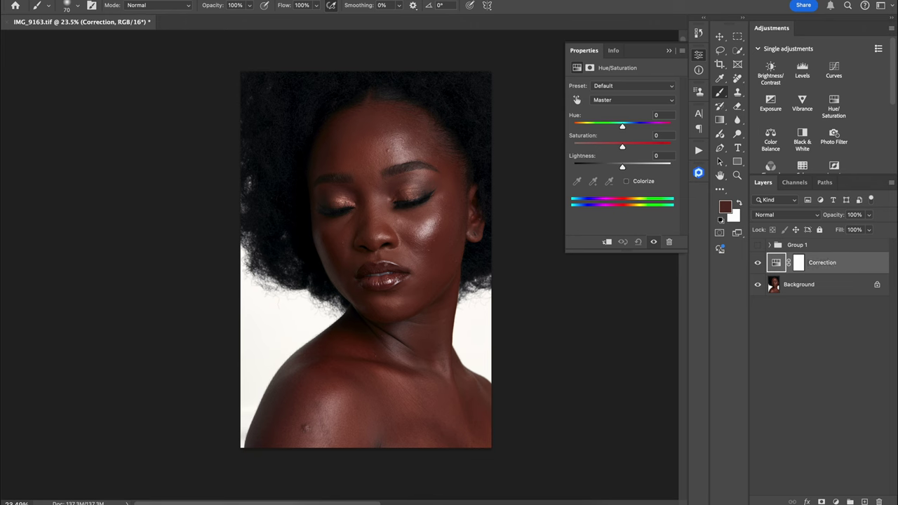
# Step: Target the skin's colour range with hue +180 and saturation +100, narrowing it to the yellows at 17°/29° to 59°/70°
pyautogui.click(577, 100)
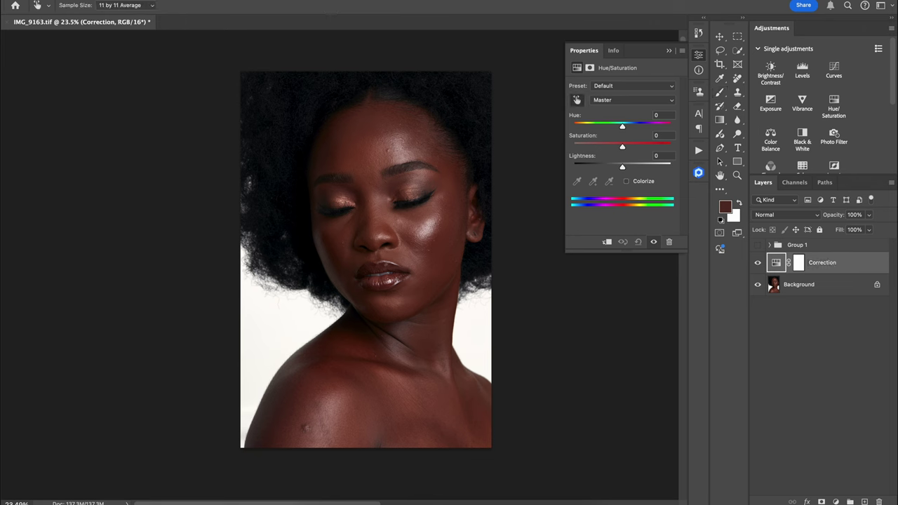
pyautogui.click(414, 281)
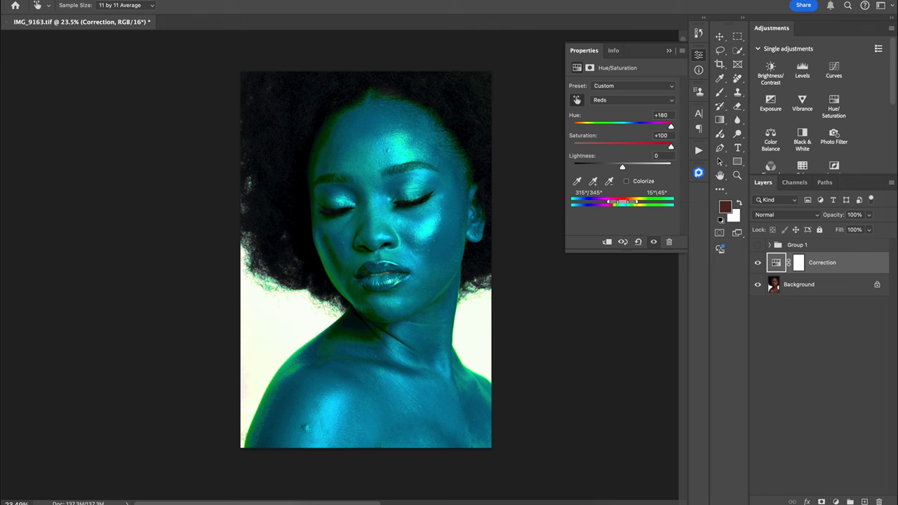
pyautogui.moveTo(607, 202); pyautogui.dragTo(636, 203)
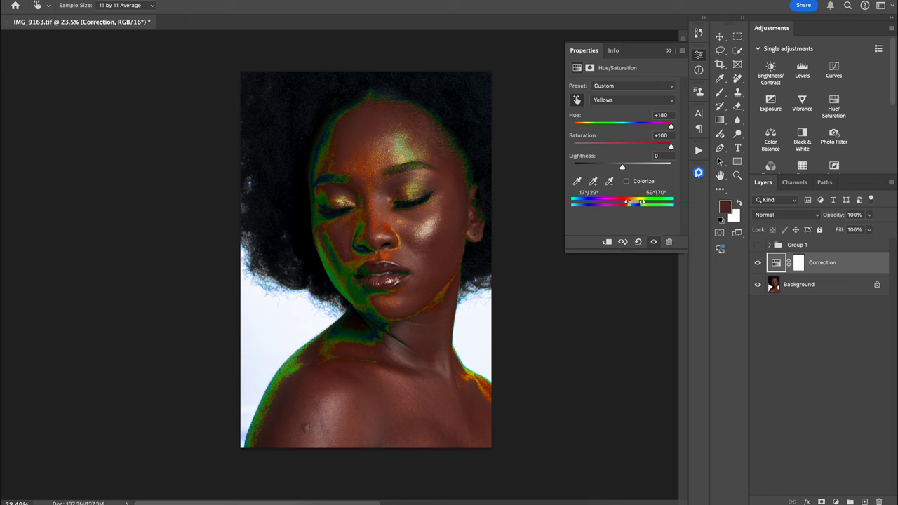
# Step: Reset the Yellows saturation and hue to 0, keeping Yellows as the active colour range
pyautogui.doubleClick(671, 146)
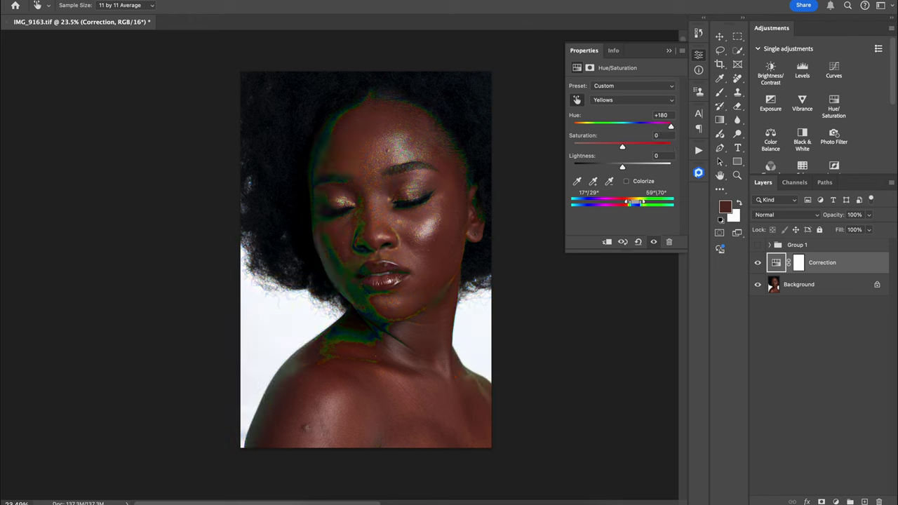
pyautogui.doubleClick(671, 127)
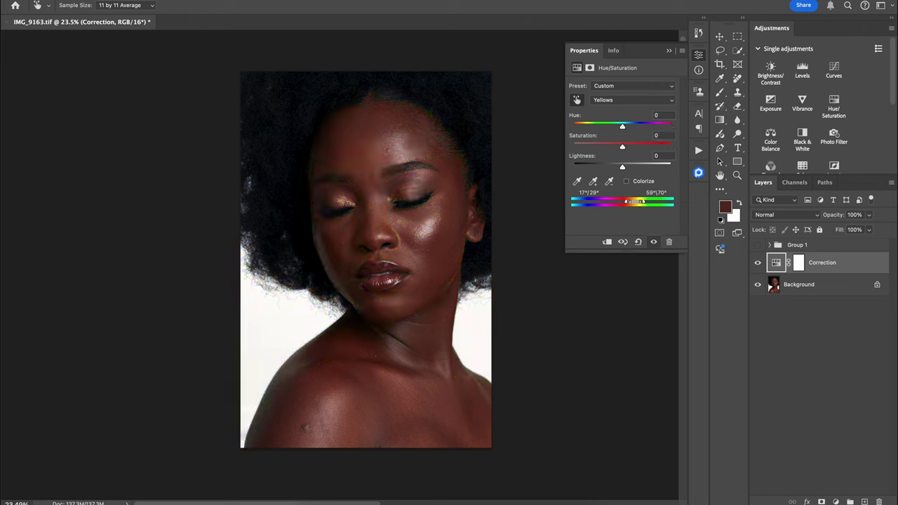
pyautogui.click(633, 101)
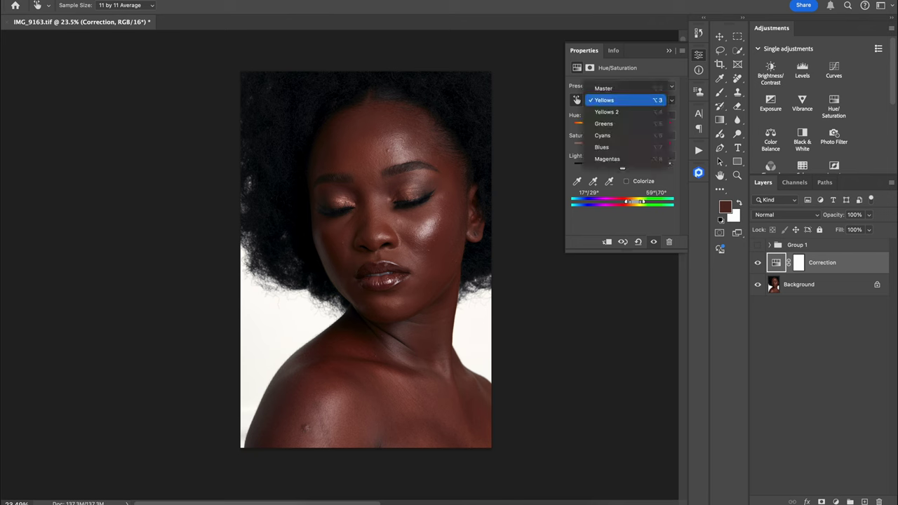
pyautogui.click(625, 100)
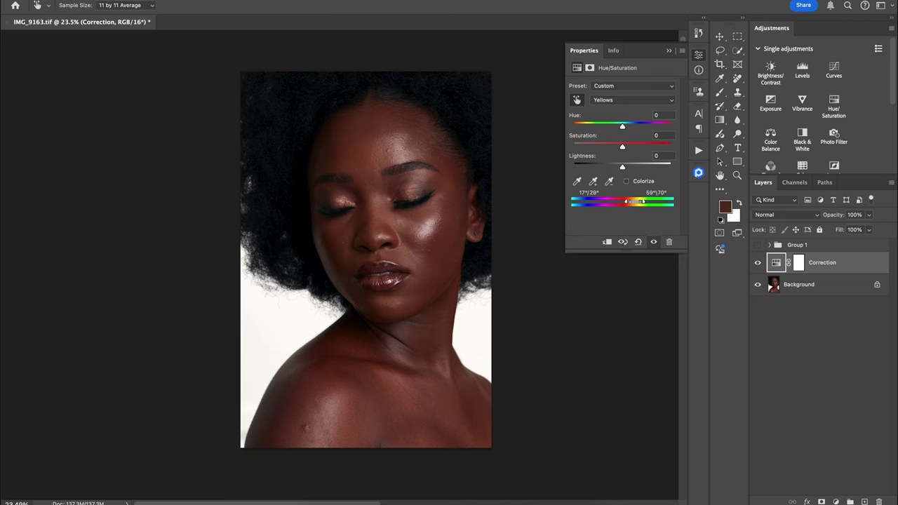
# Step: Show the hue check group and examine the hue differences across the face, neck and shoulders
pyautogui.click(758, 245)
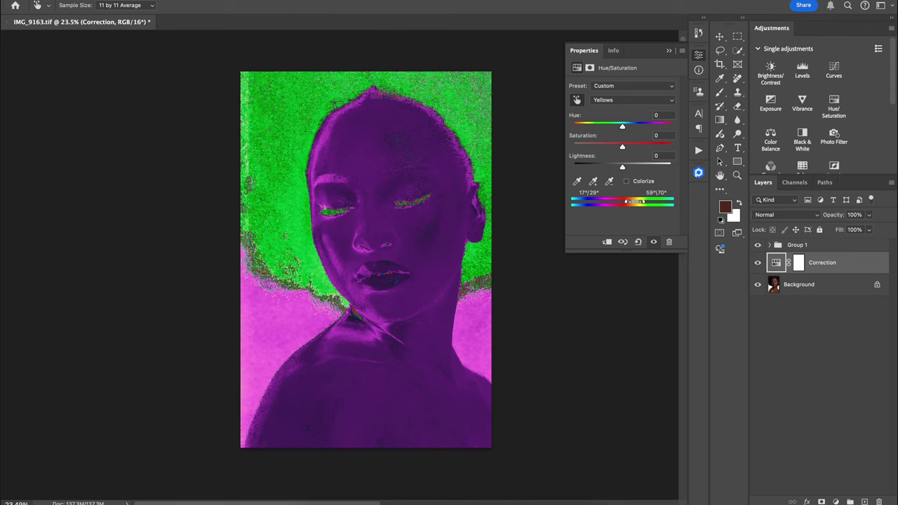
pyautogui.scroll(4, 341, 175)
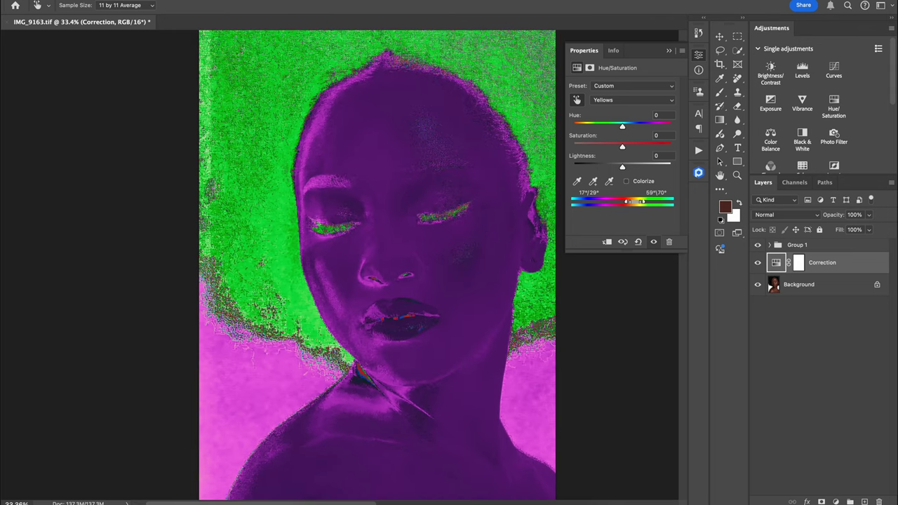
pyautogui.scroll(-3, 465, 307)
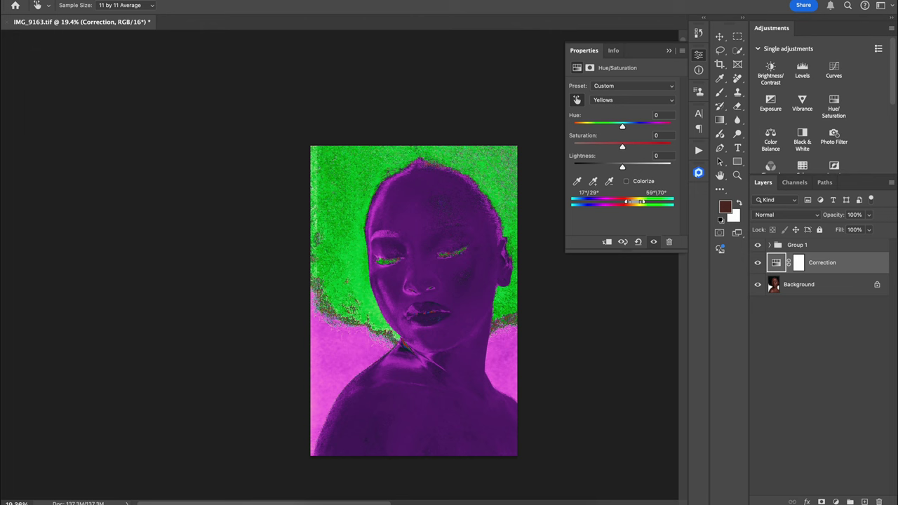
pyautogui.scroll(2, 370, 235)
pyautogui.scroll(2, 370, 236)
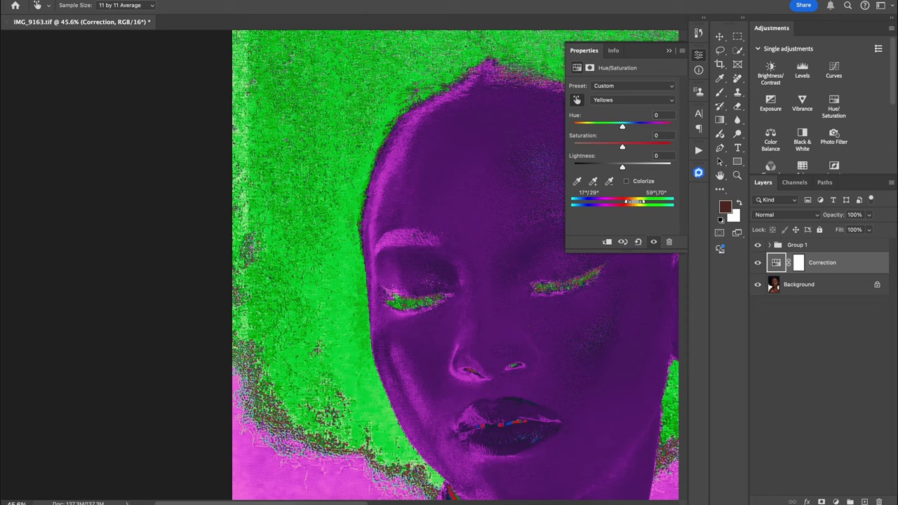
pyautogui.scroll(-3, 407, 267)
pyautogui.hscroll(4, 407, 267)
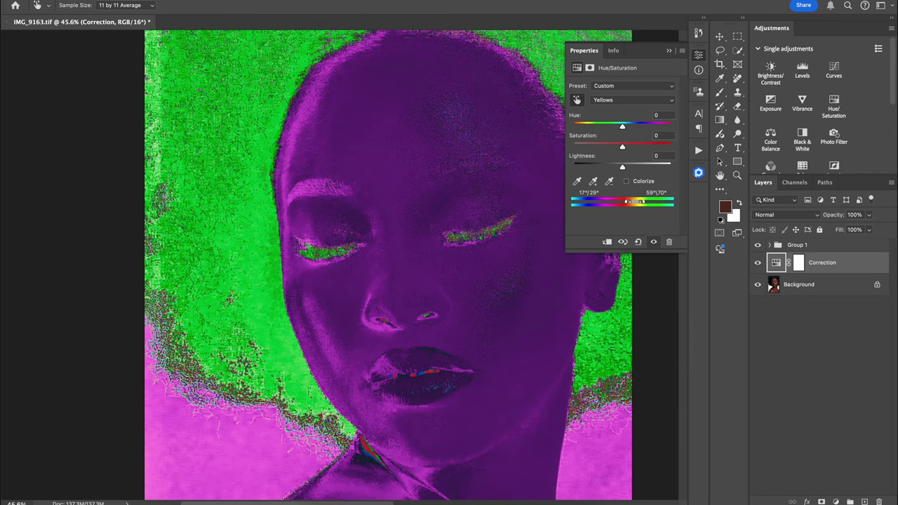
pyautogui.scroll(-1, 354, 266)
pyautogui.hscroll(1, 354, 265)
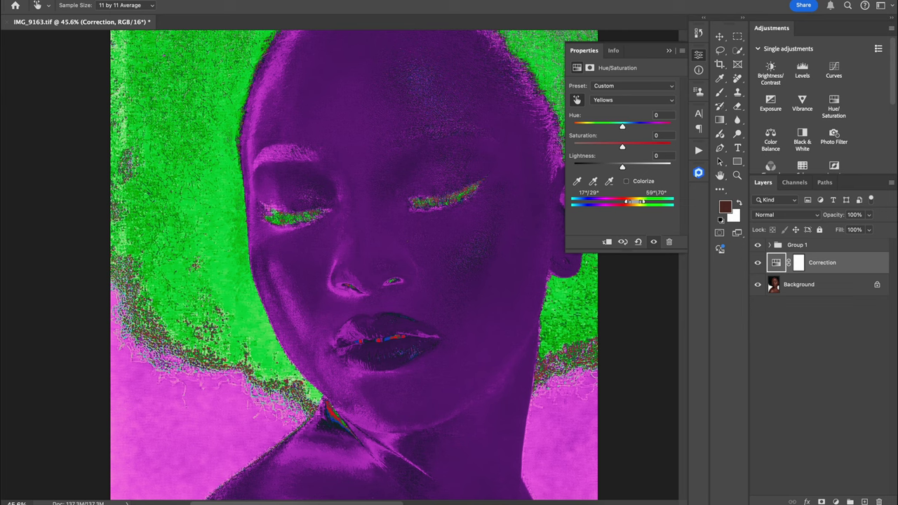
pyautogui.scroll(-5, 488, 281)
pyautogui.scroll(2, 487, 281)
pyautogui.hscroll(2, 487, 281)
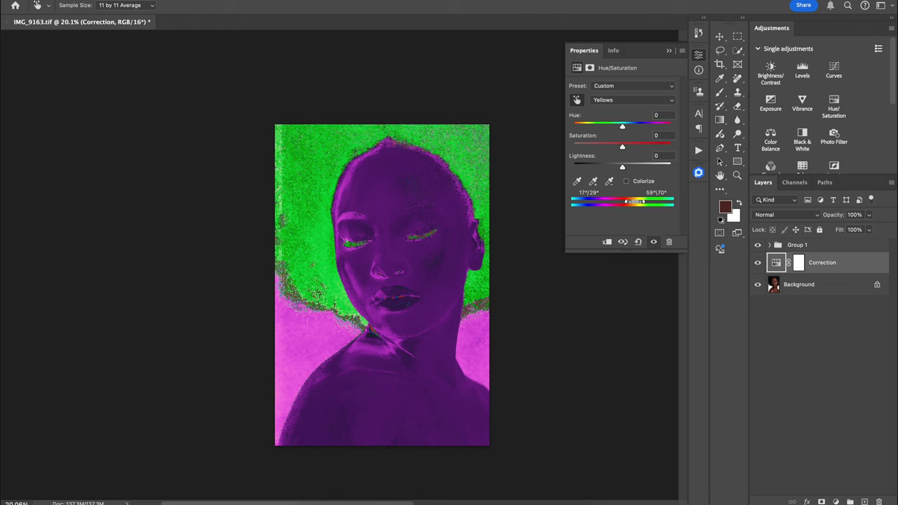
# Step: Lower the Yellows hue of the Correction layer to -13
pyautogui.moveTo(622, 126); pyautogui.dragTo(619, 127)
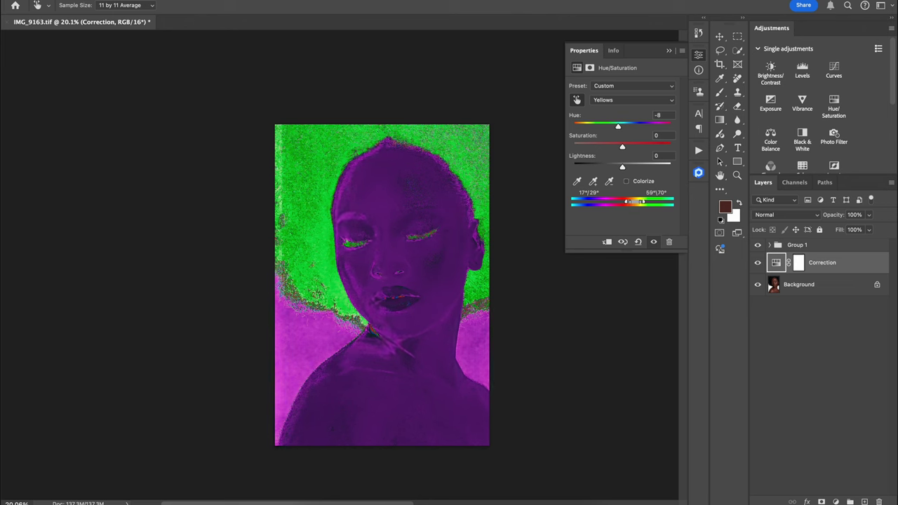
pyautogui.press('Down')
pyautogui.press('Down')
pyautogui.press('Down')
pyautogui.press('Down')
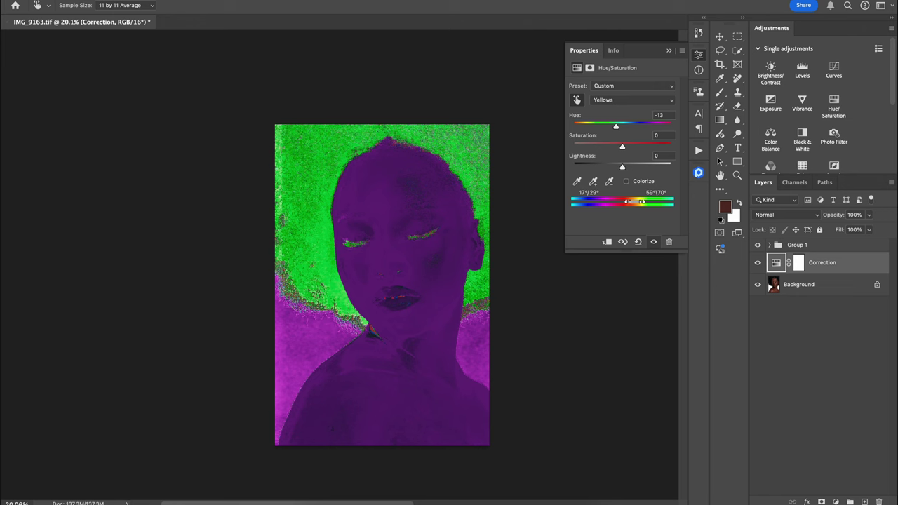
# Step: Compare the hue check view with the Correction layer off and on, then hide Group 1
pyautogui.click(653, 242)
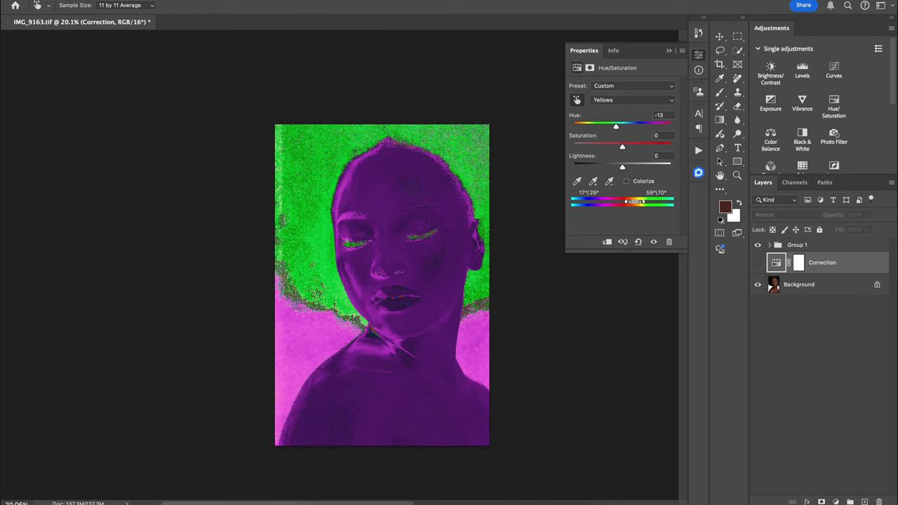
pyautogui.hotkey('ctrl', ',')
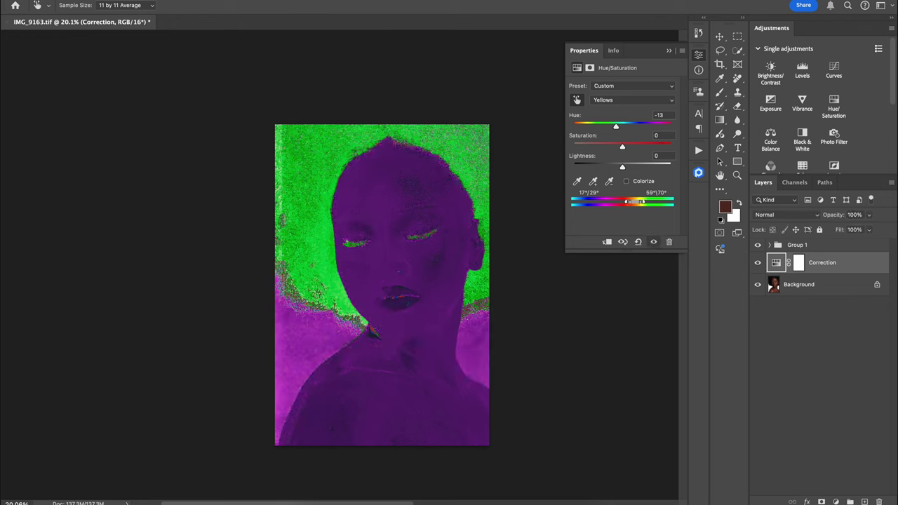
pyautogui.click(758, 245)
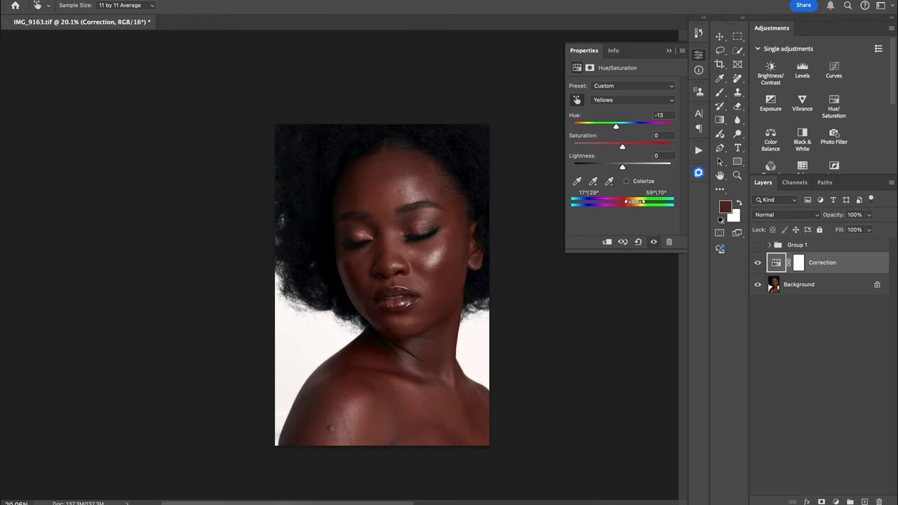
# Step: Compare the portrait's skin tones with the Correction layer off and on, both close up and in full
pyautogui.click(654, 242)
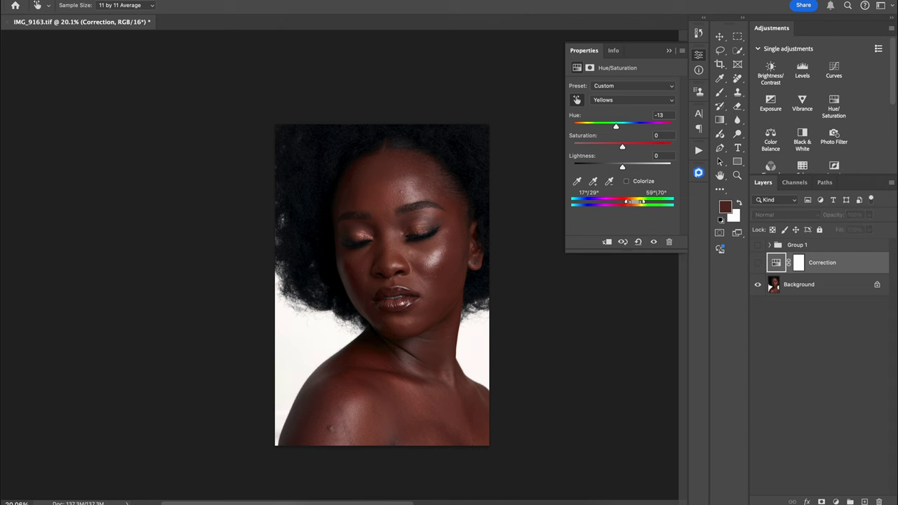
pyautogui.click(758, 262)
pyautogui.scroll(5, 384, 218)
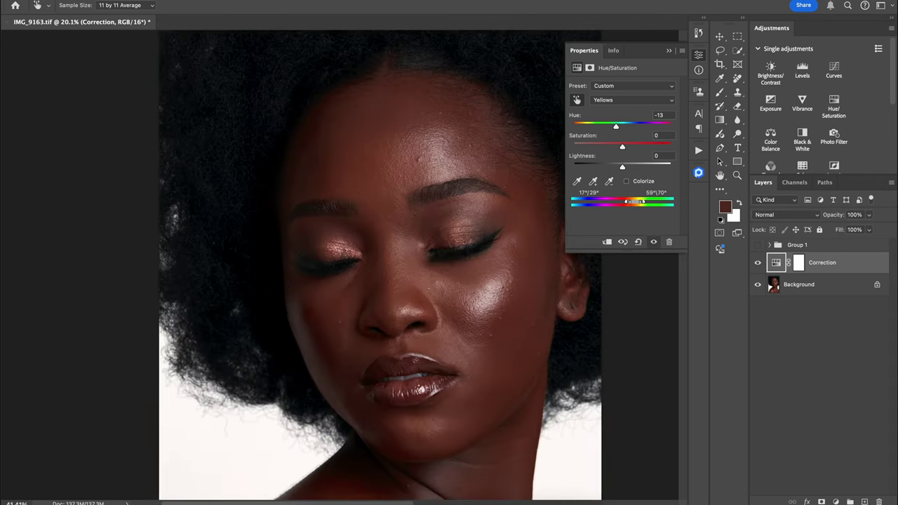
pyautogui.scroll(-3, 383, 218)
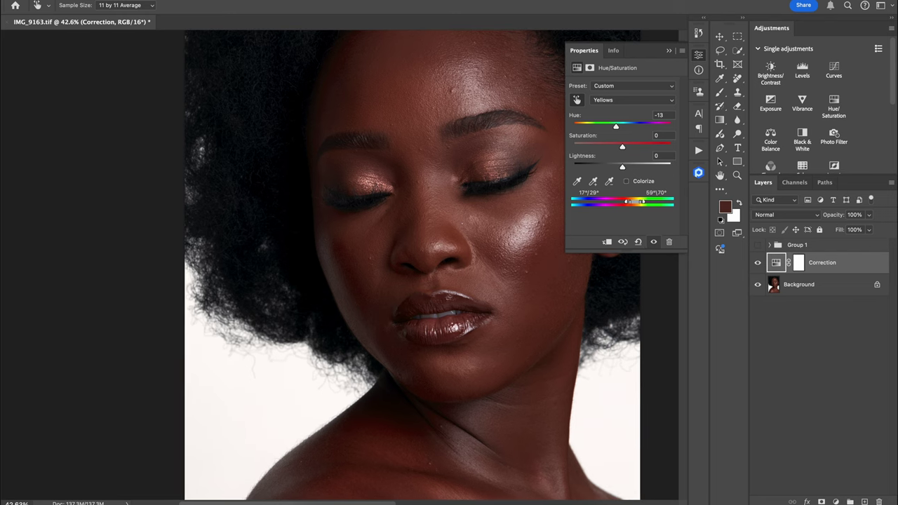
pyautogui.hotkey('ctrl', ',')
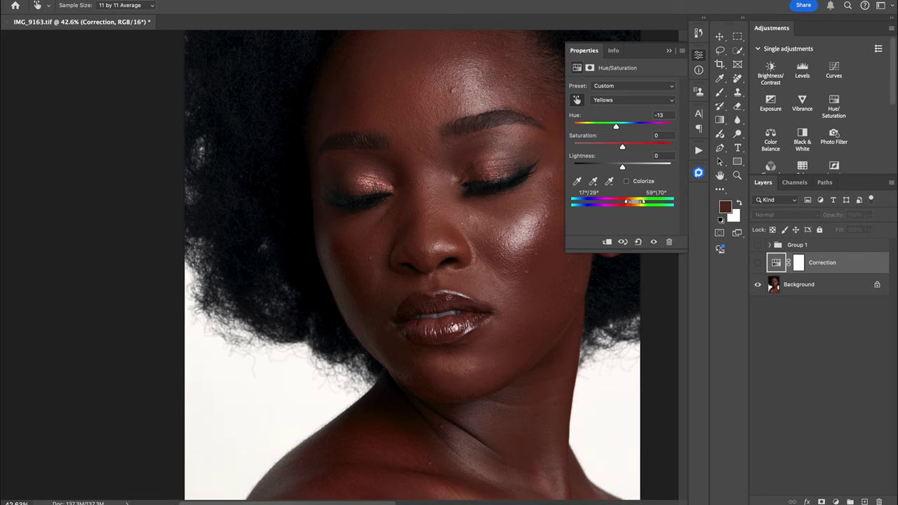
pyautogui.hotkey('ctrl', ',')
pyautogui.scroll(-4, 412, 265)
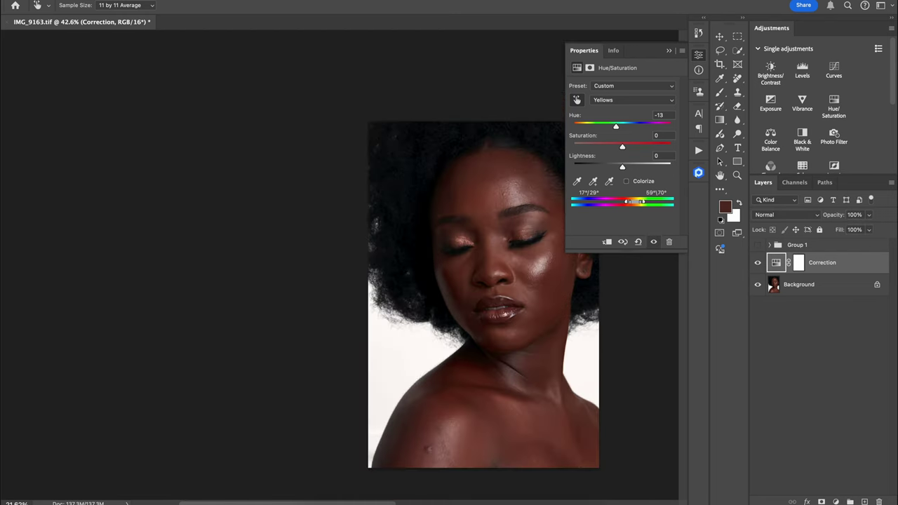
pyautogui.hscroll(2, 419, 281)
pyautogui.scroll(-1, 419, 280)
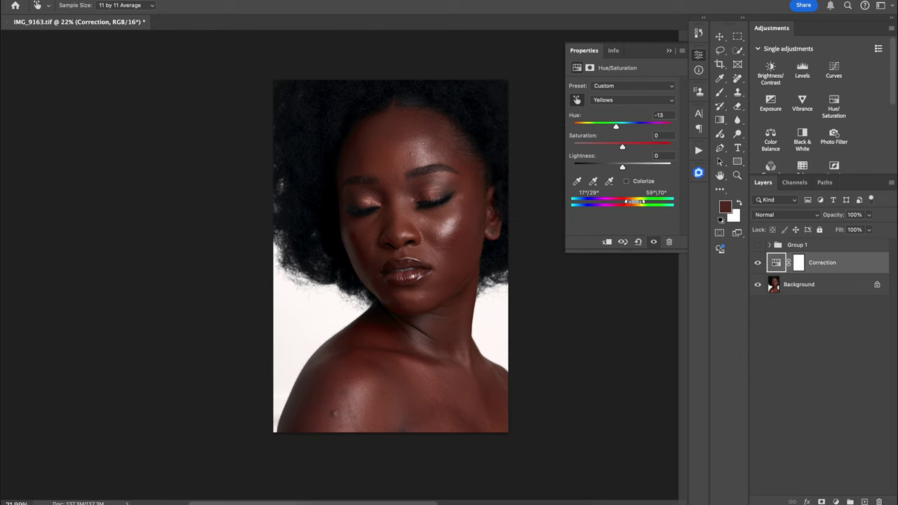
# Step: Reduce the Correction layer's opacity to 48% and check the skin tones up close
pyautogui.click(869, 215)
pyautogui.moveTo(871, 228); pyautogui.dragTo(844, 434)
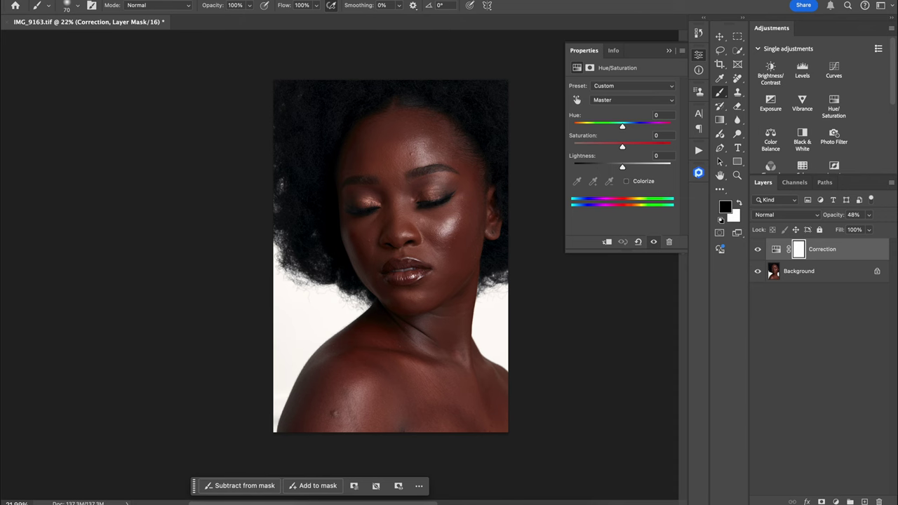
pyautogui.scroll(10, 440, 319)
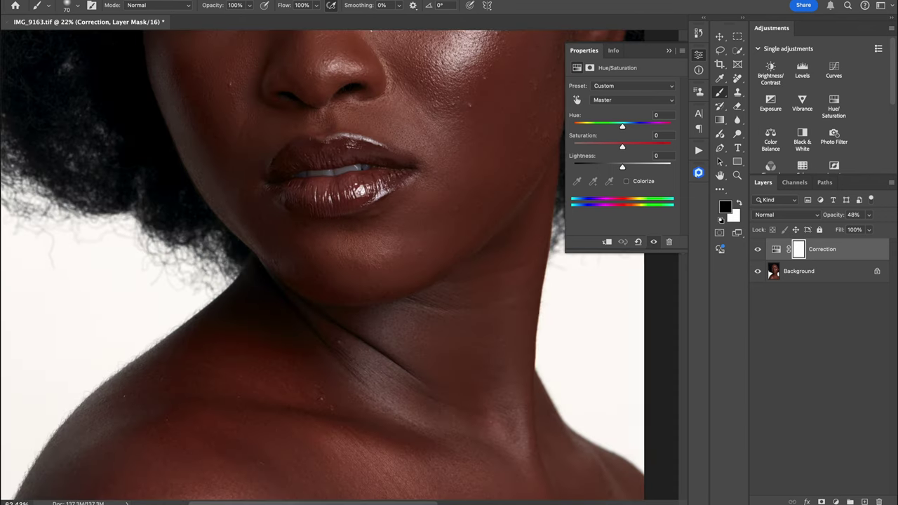
pyautogui.scroll(-13, 440, 319)
pyautogui.scroll(4, 441, 320)
pyautogui.scroll(8, 499, 421)
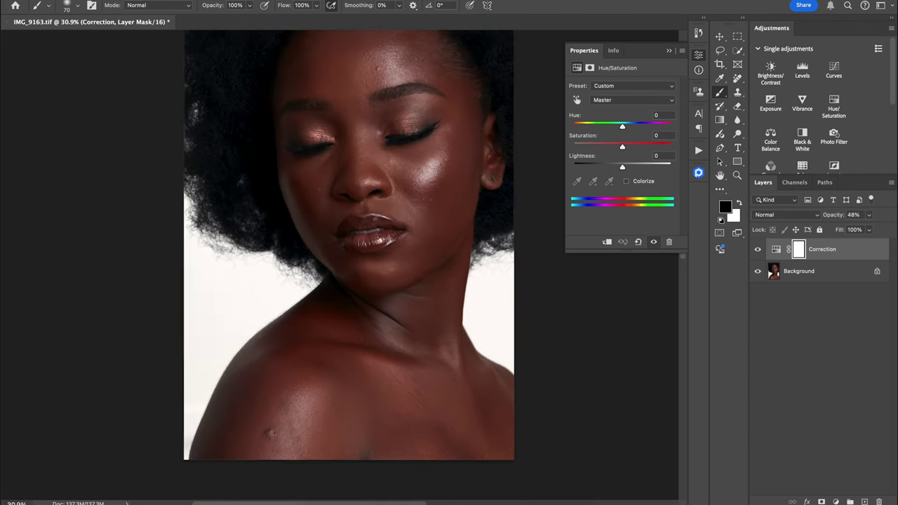
# Step: Examine the skin tones of the face, neck, chest and shoulder both close up and in full
pyautogui.scroll(-5, 499, 421)
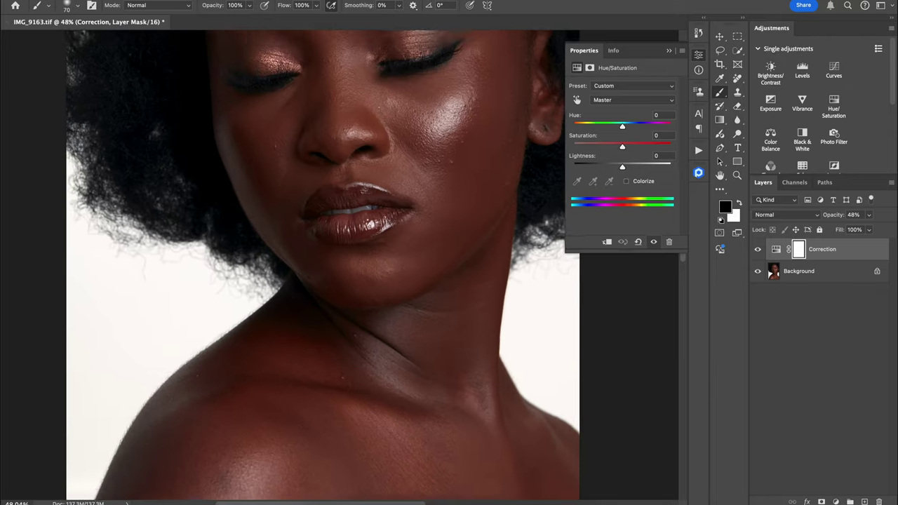
pyautogui.scroll(3, 499, 420)
pyautogui.scroll(10, 316, 267)
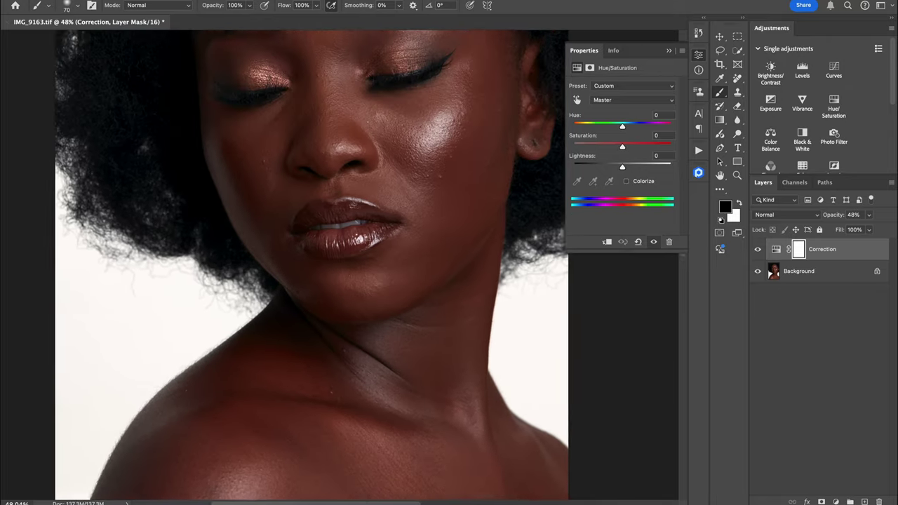
pyautogui.scroll(-10, 316, 267)
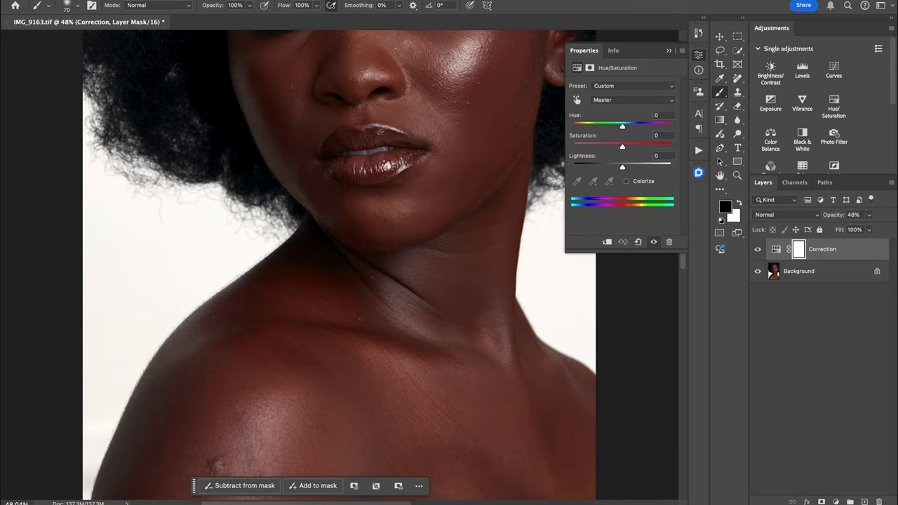
pyautogui.scroll(-5, 432, 323)
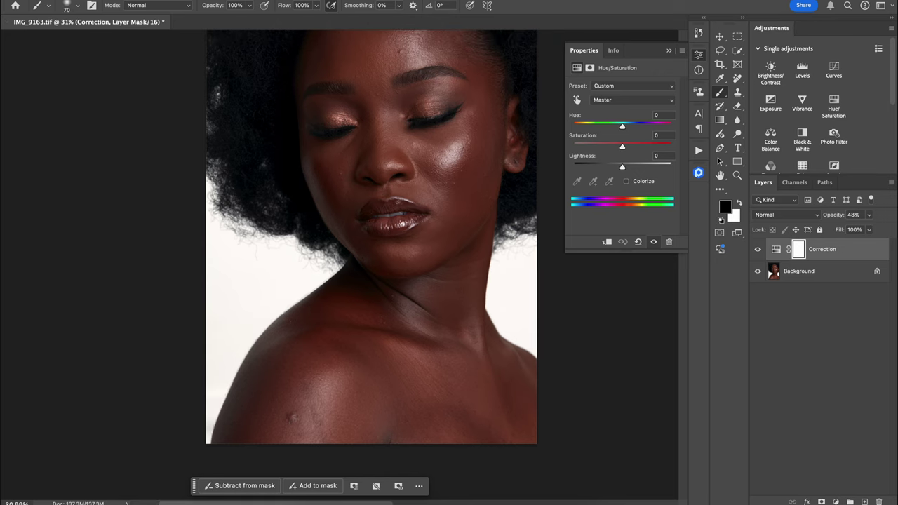
pyautogui.scroll(-2, 439, 283)
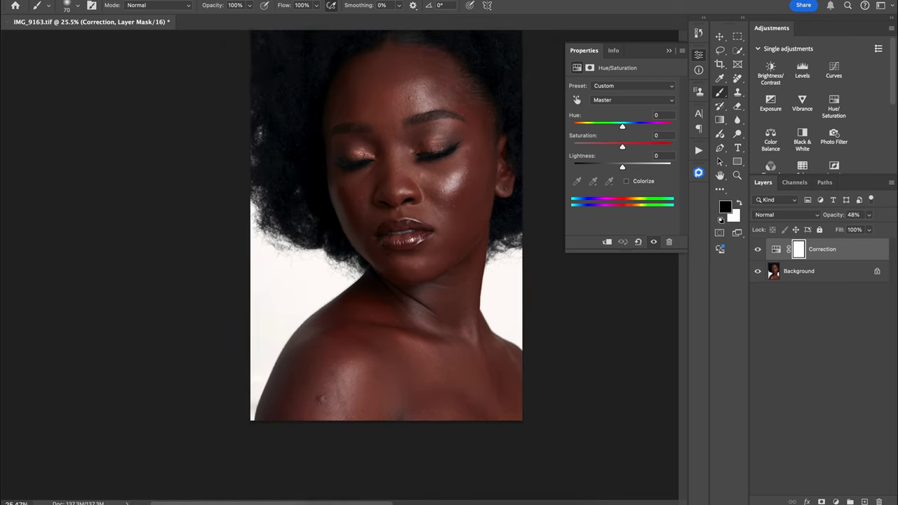
pyautogui.scroll(2, 386, 238)
pyautogui.hscroll(2, 386, 238)
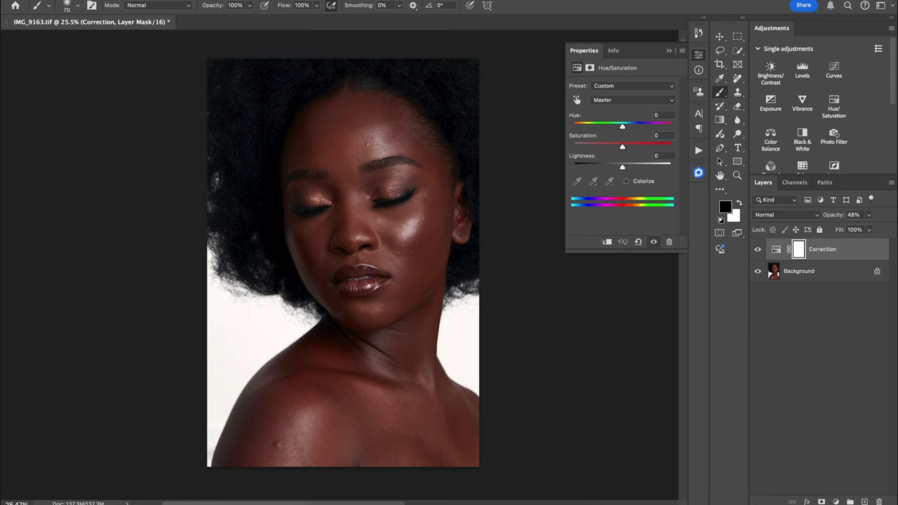
pyautogui.scroll(-1, 343, 262)
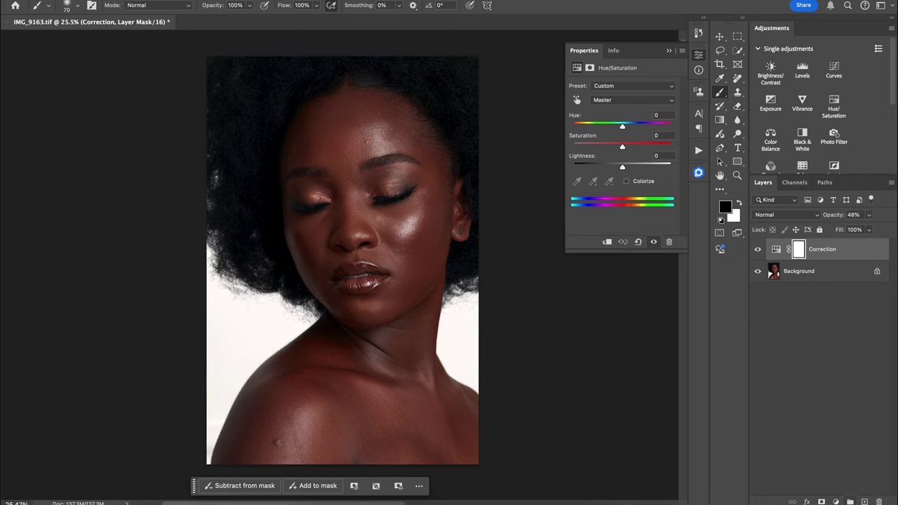
# Step: Create a layer named Color above the Correction layer and set its blend mode to Color
pyautogui.click(865, 502)
pyautogui.doubleClick(794, 250)
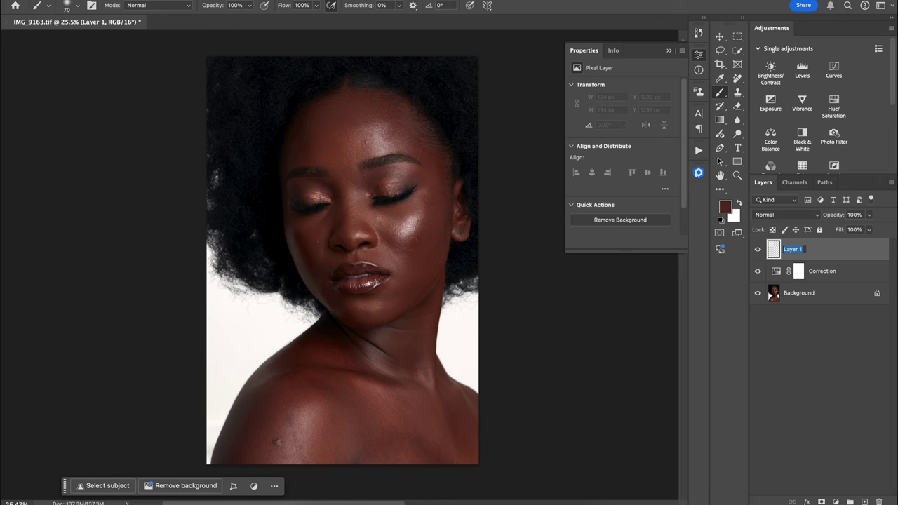
pyautogui.write('Color')
pyautogui.press('Return')
pyautogui.click(786, 215)
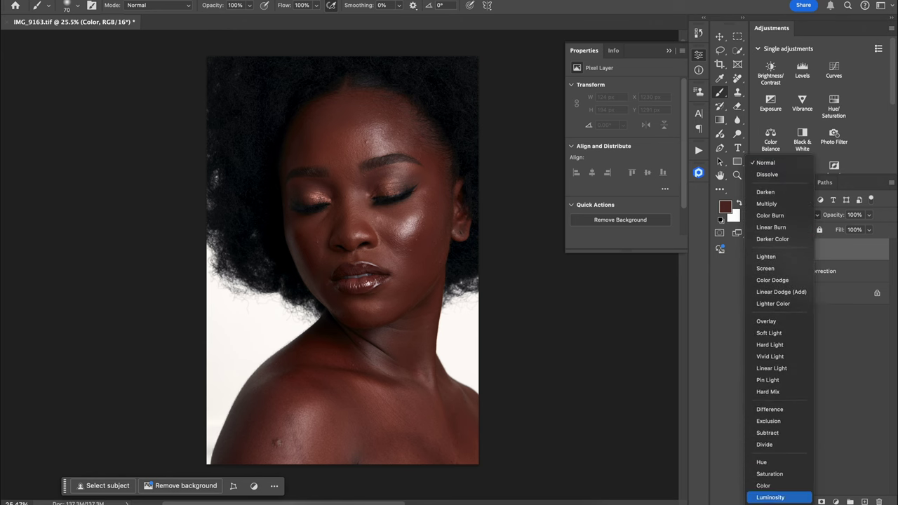
pyautogui.press('Return')
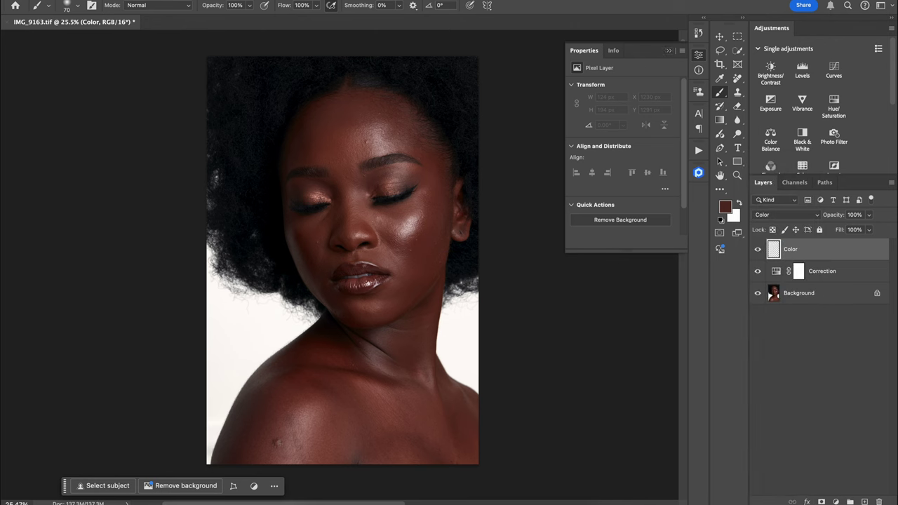
# Step: Lower the brush flow to 5%
pyautogui.click(316, 5)
pyautogui.moveTo(318, 17); pyautogui.dragTo(273, 18)
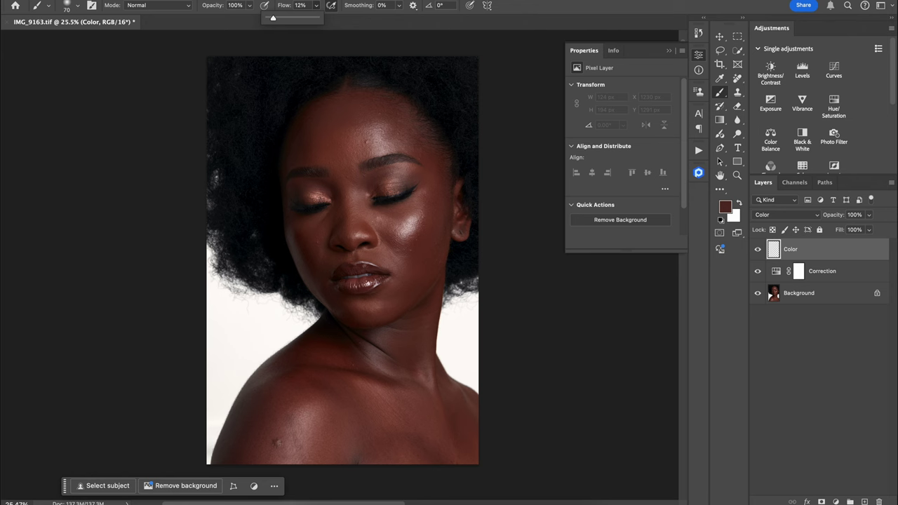
pyautogui.press('Return')
pyautogui.press('0')
pyautogui.press('5')
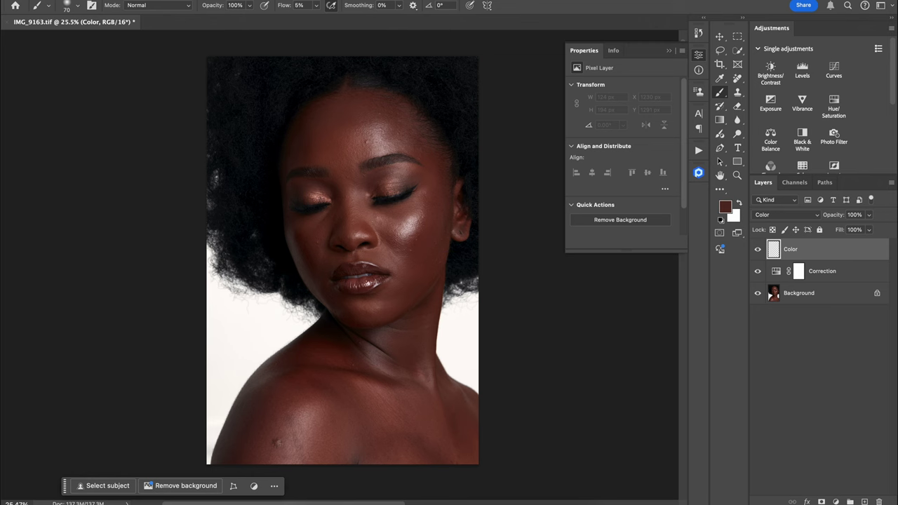
# Step: Sample a skin tone beside the jaw and set up a round brush at 700 px with 0% hardness
pyautogui.scroll(-3, 344, 253)
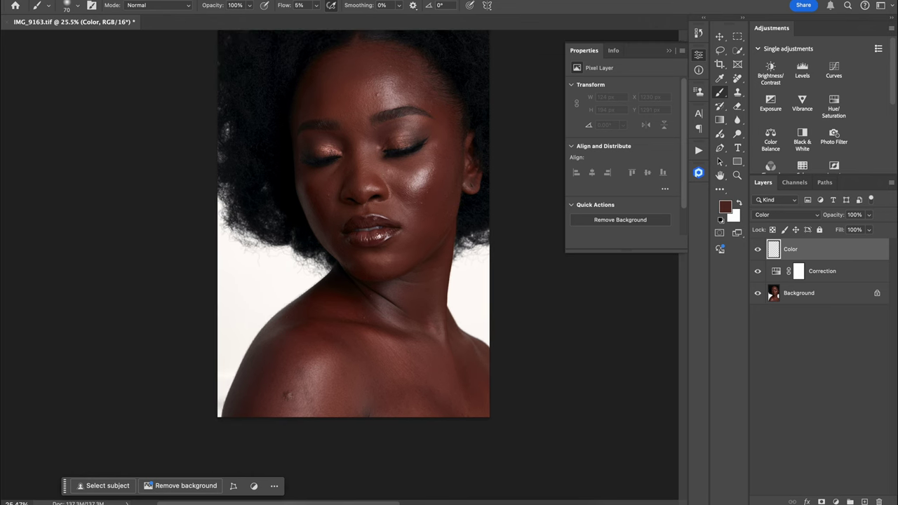
pyautogui.keyDown('alt'); pyautogui.moveTo(435, 231); pyautogui.dragTo(446, 250); pyautogui.keyUp('alt')
pyautogui.rightClick(401, 321)
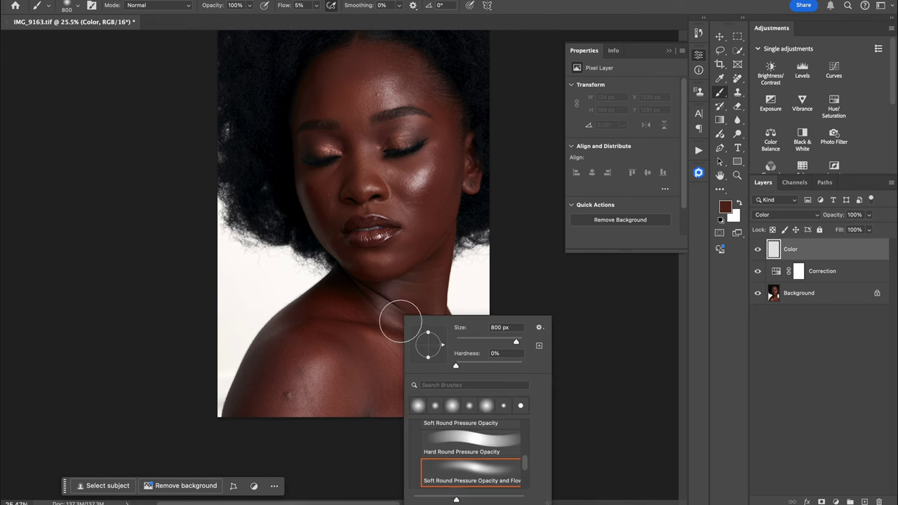
pyautogui.click(497, 354)
pyautogui.press('Return')
pyautogui.press('[')
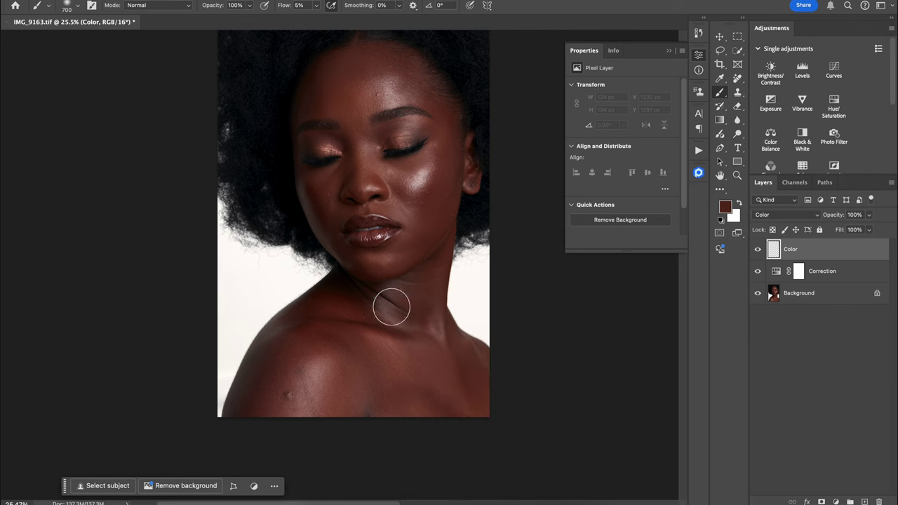
# Step: Paint the sampled skin tone over the neck and collarbone on the Color layer, adjusting the brush around 500 px
pyautogui.click(406, 289)
pyautogui.press('[')
pyautogui.press('[')
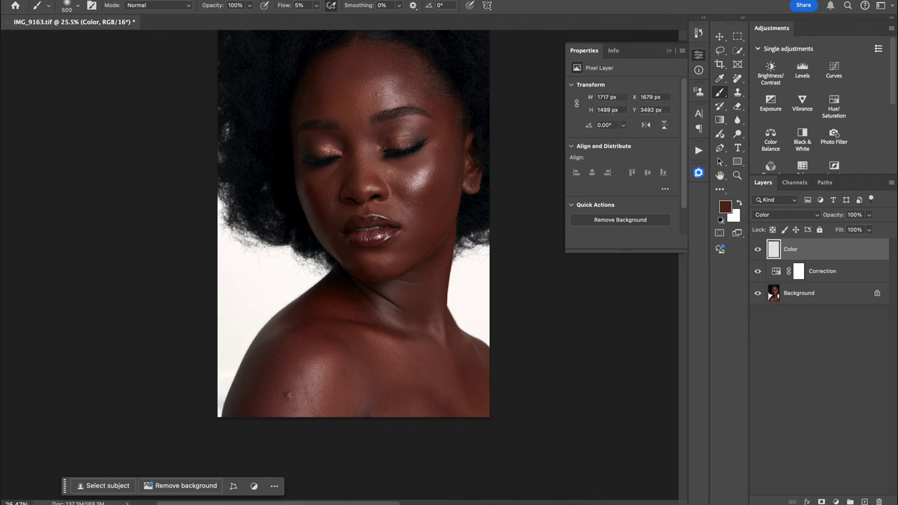
pyautogui.press(']')
pyautogui.moveTo(413, 313)
pyautogui.mouseDown()
pyautogui.moveTo(425, 333)
pyautogui.moveTo(438, 327)
pyautogui.mouseUp()
pyautogui.press('[')
pyautogui.moveTo(425, 279); pyautogui.dragTo(429, 267)
# Step: Enlarge the brush to 900 px and blend the skin tone over the lower chest on the Color layer
pyautogui.scroll(-3, 421, 302)
pyautogui.scroll(2, 421, 302)
pyautogui.press(']')
pyautogui.press(']')
pyautogui.press(']')
pyautogui.press(']')
pyautogui.press(']')
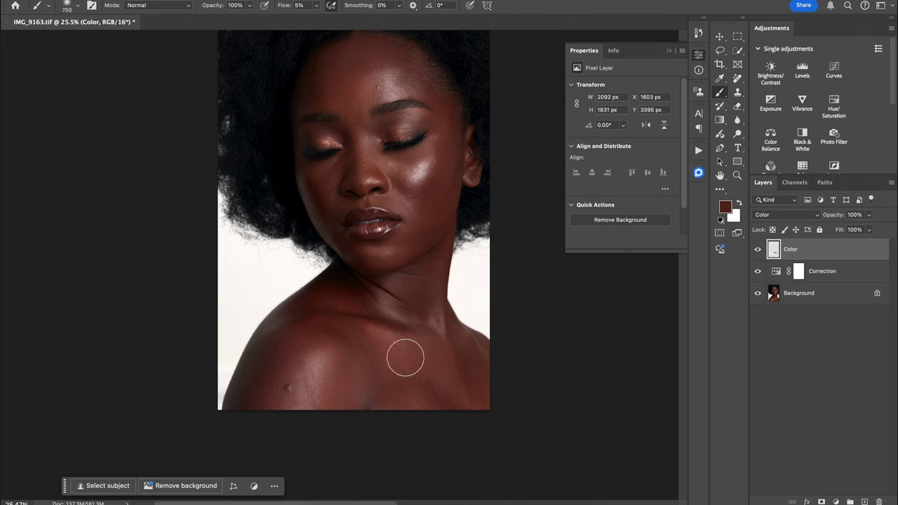
pyautogui.click(371, 451)
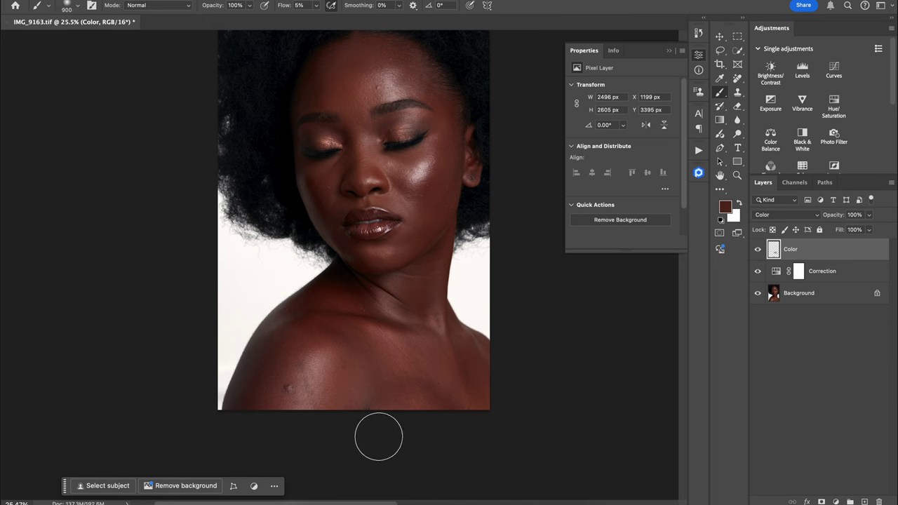
# Step: Enlarge the brush to about 1200 px and paint the skin tone over the outer chest and the near shoulder
pyautogui.press('[')
pyautogui.press('[')
pyautogui.press('[')
pyautogui.press(']')
pyautogui.press(']')
pyautogui.press(']')
pyautogui.press(']')
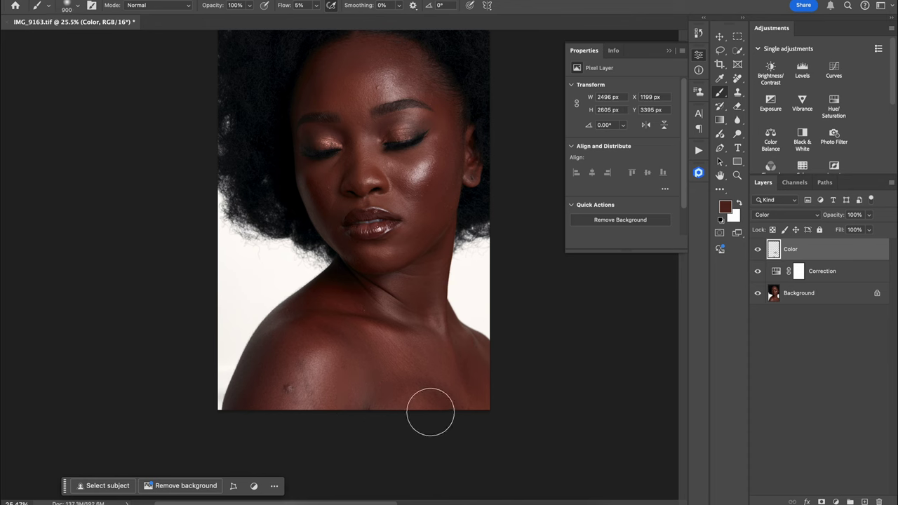
pyautogui.press(']')
pyautogui.moveTo(468, 389); pyautogui.dragTo(468, 363)
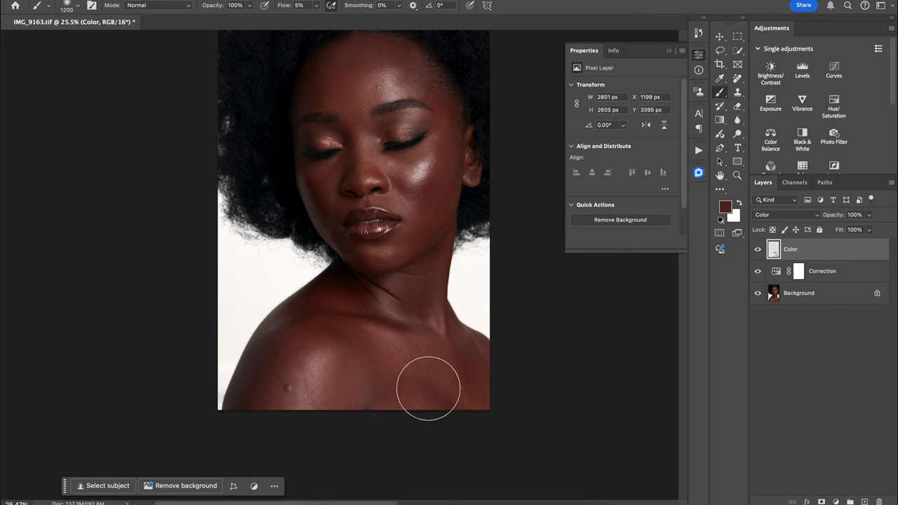
pyautogui.press(']')
pyautogui.moveTo(317, 364)
pyautogui.mouseDown()
pyautogui.moveTo(324, 397)
pyautogui.moveTo(297, 417)
pyautogui.moveTo(305, 451)
pyautogui.mouseUp()
# Step: Sample the forehead's skin tone and paint it over the forehead and temple with a 1000 px brush
pyautogui.press('[')
pyautogui.press('[')
pyautogui.press('[')
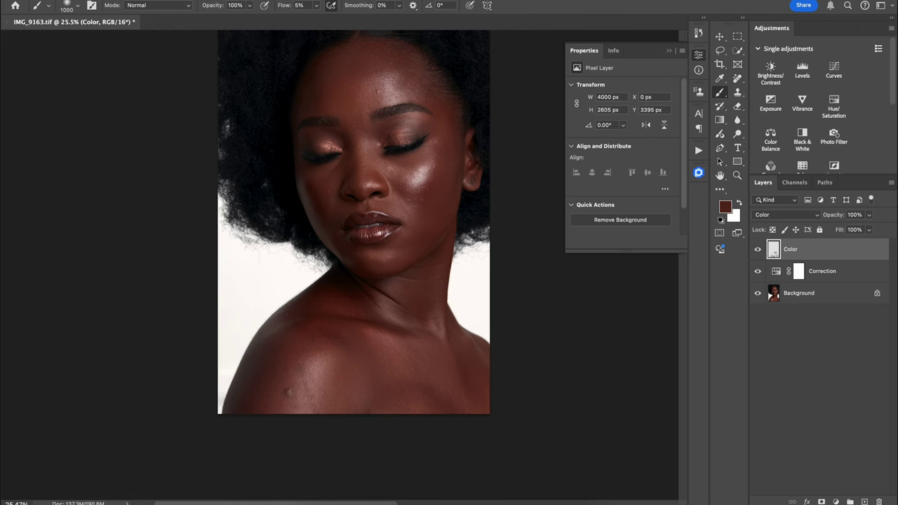
pyautogui.moveTo(401, 192); pyautogui.dragTo(424, 301)
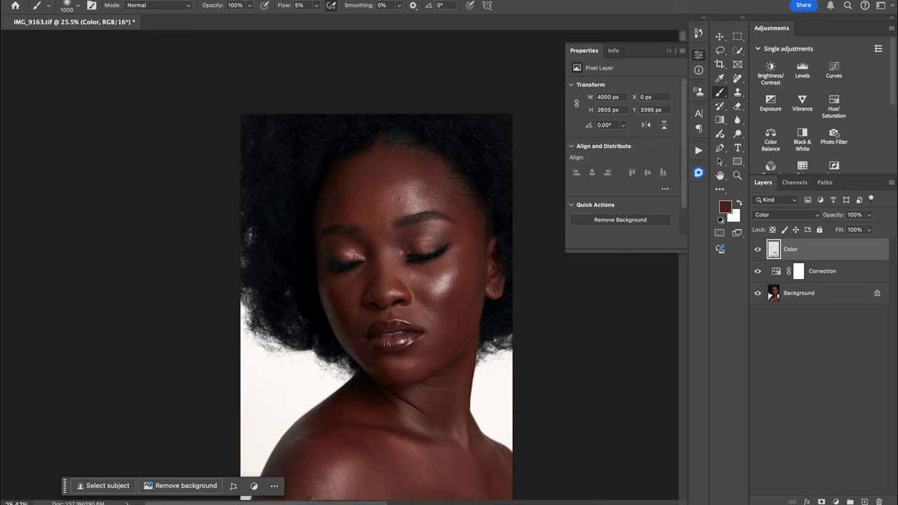
pyautogui.keyDown('alt'); pyautogui.click(421, 163); pyautogui.keyUp('alt')
pyautogui.moveTo(422, 164); pyautogui.dragTo(468, 224)
# Step: Reduce the brush to 300 px, resample the forehead tone and paint it over the uneven areas of the face
pyautogui.press('[')
pyautogui.press('[')
pyautogui.press('[')
pyautogui.press('[')
pyautogui.press('[')
pyautogui.scroll(3, 376, 302)
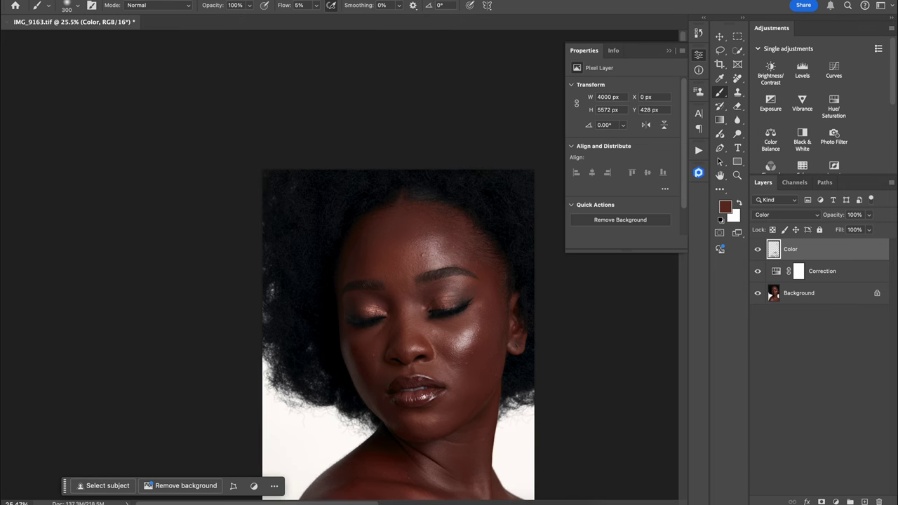
pyautogui.press('d')
pyautogui.keyDown('alt'); pyautogui.click(397, 226); pyautogui.keyUp('alt')
pyautogui.scroll(-5, 442, 310)
pyautogui.moveTo(423, 346); pyautogui.dragTo(328, 148)
# Step: Compare the skin tones close up with the Color layer off and on, leaving the layer visible
pyautogui.scroll(5, 391, 265)
pyautogui.scroll(6, 393, 267)
pyautogui.click(758, 249)
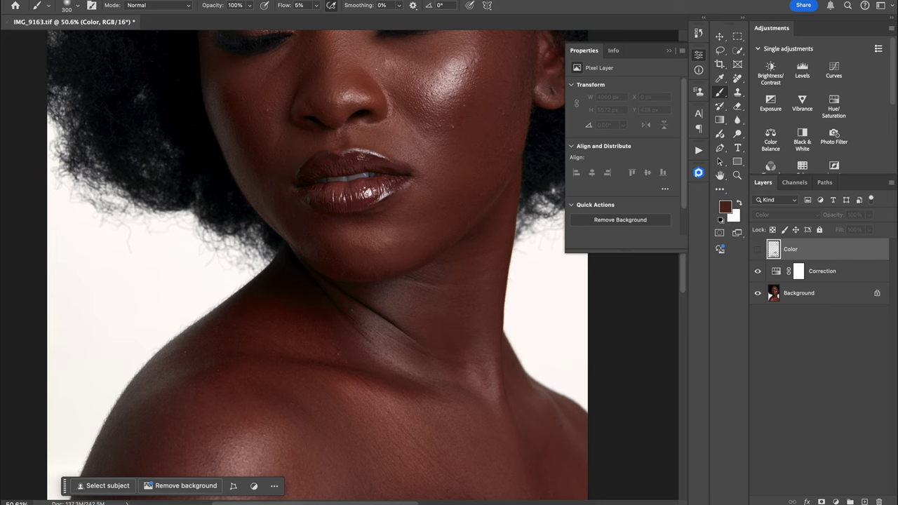
pyautogui.hotkey('ctrl', ',')
pyautogui.hotkey('ctrl', ',')
pyautogui.hotkey('ctrl', ',')
pyautogui.hotkey('ctrl', ',')
pyautogui.hotkey('ctrl', ',')
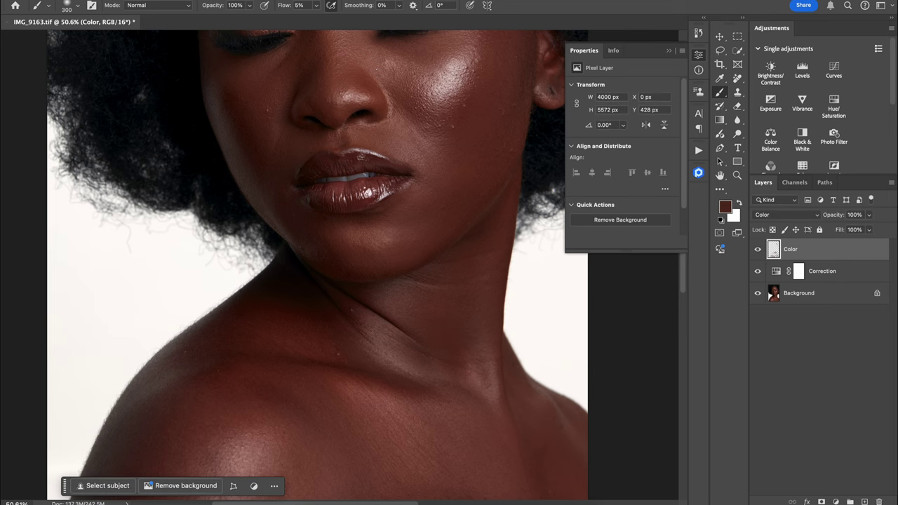
# Step: Sample the skin tone beside the neck and blend it over the neck and chest with a 700 px brush
pyautogui.scroll(-2, 316, 267)
pyautogui.keyDown('alt'); pyautogui.click(498, 162); pyautogui.keyUp('alt')
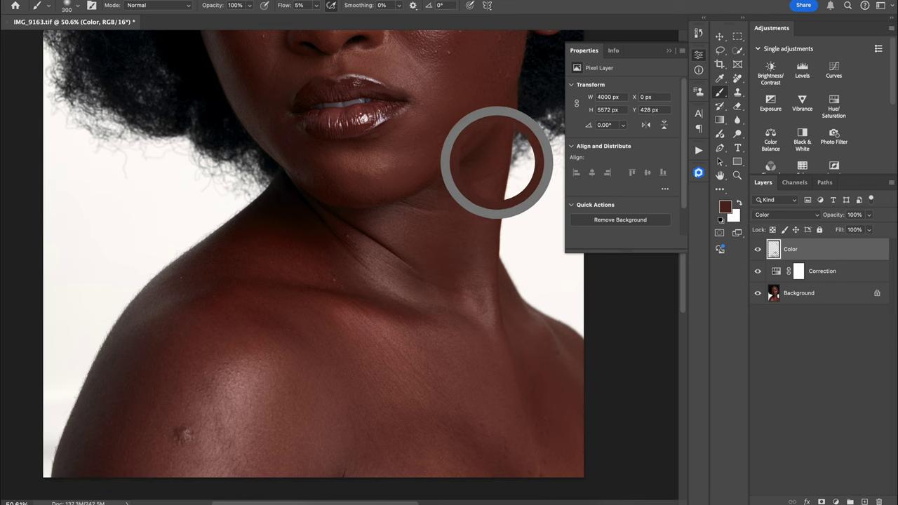
pyautogui.press(']')
pyautogui.press(']')
pyautogui.press(']')
pyautogui.press(']')
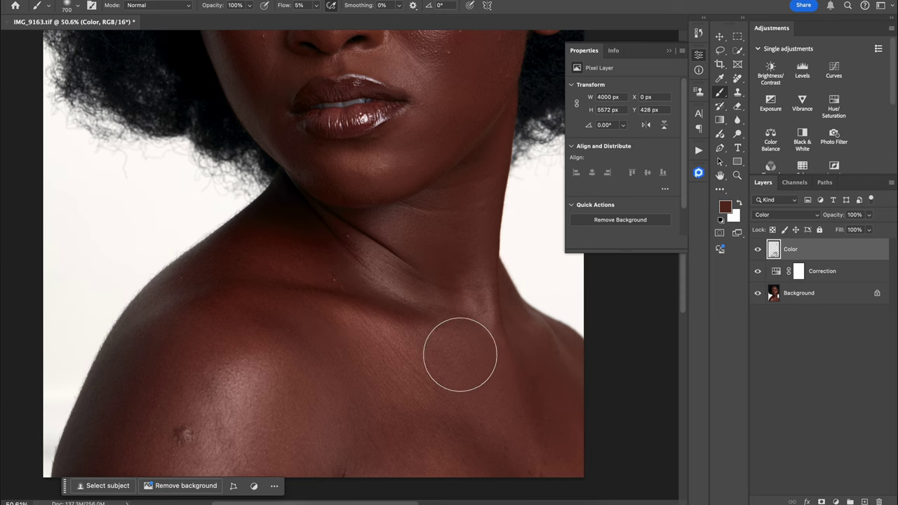
pyautogui.hotkey('ctrl', '0')
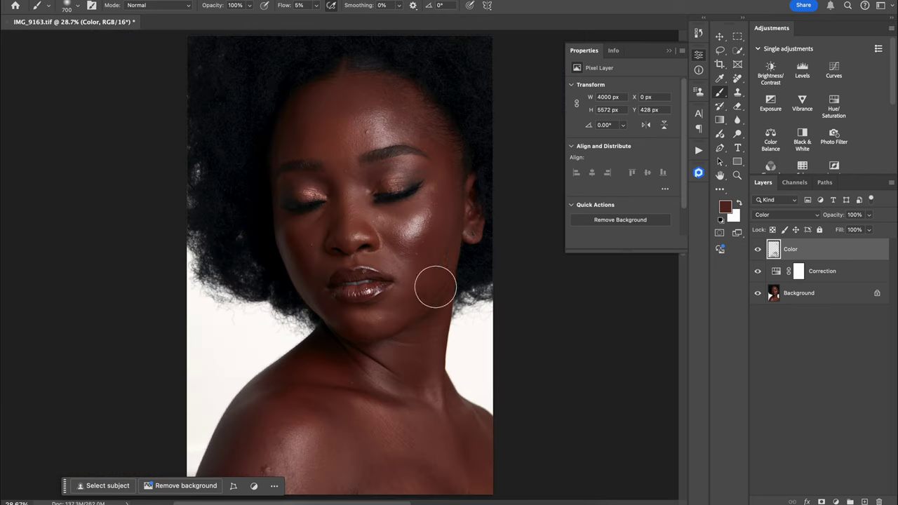
# Step: Add a Color Lookup adjustment layer above the Color layer
pyautogui.scroll(-2, 435, 281)
pyautogui.click(699, 54)
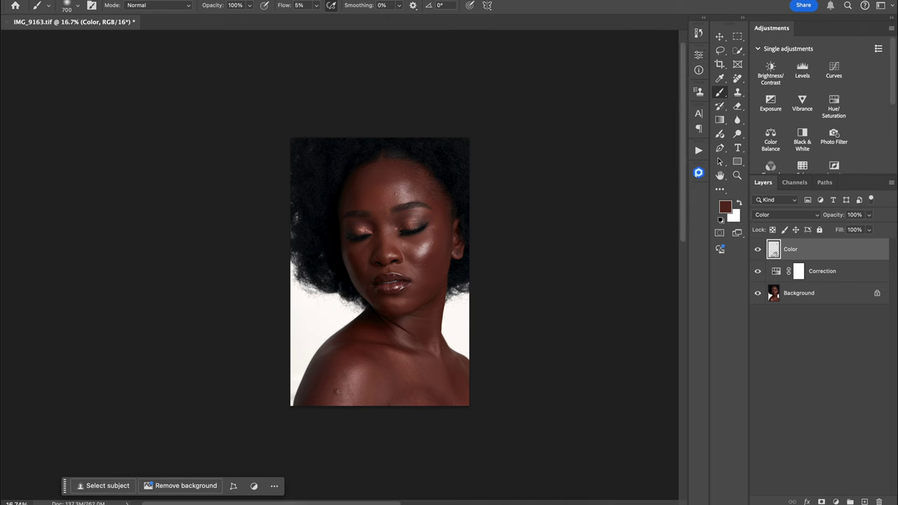
pyautogui.scroll(-3, 827, 105)
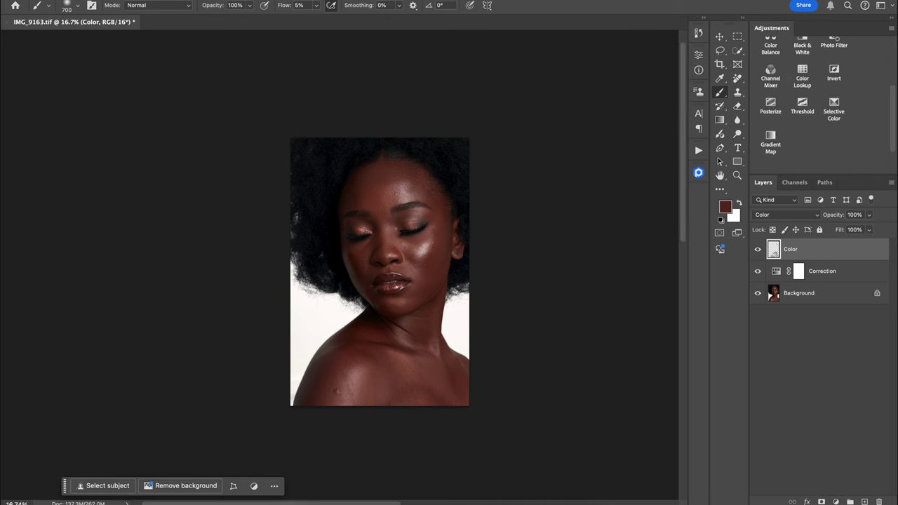
pyautogui.click(802, 73)
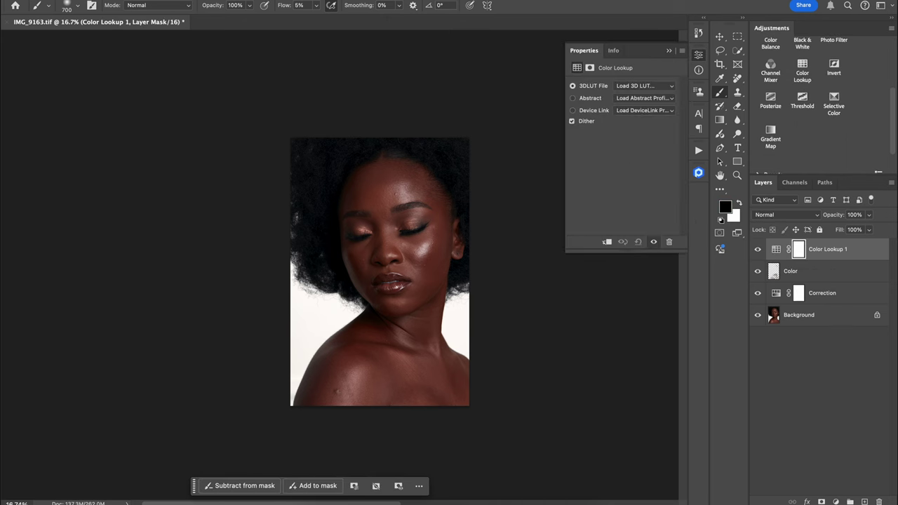
# Step: Load Choco Toning 1.CUBE as the Color Lookup layer's 3D LUT and check the toning across the portrait
pyautogui.click(645, 86)
pyautogui.click(644, 86)
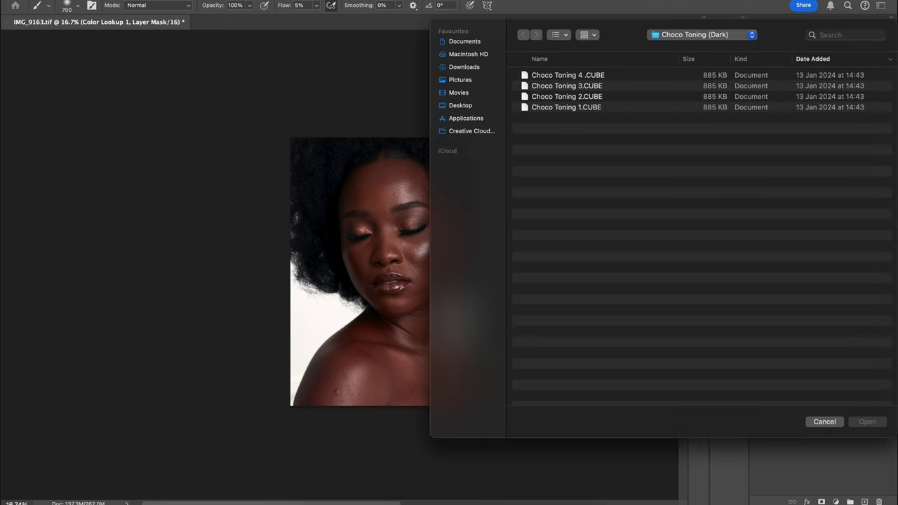
pyautogui.moveTo(625, 32); pyautogui.dragTo(654, 39)
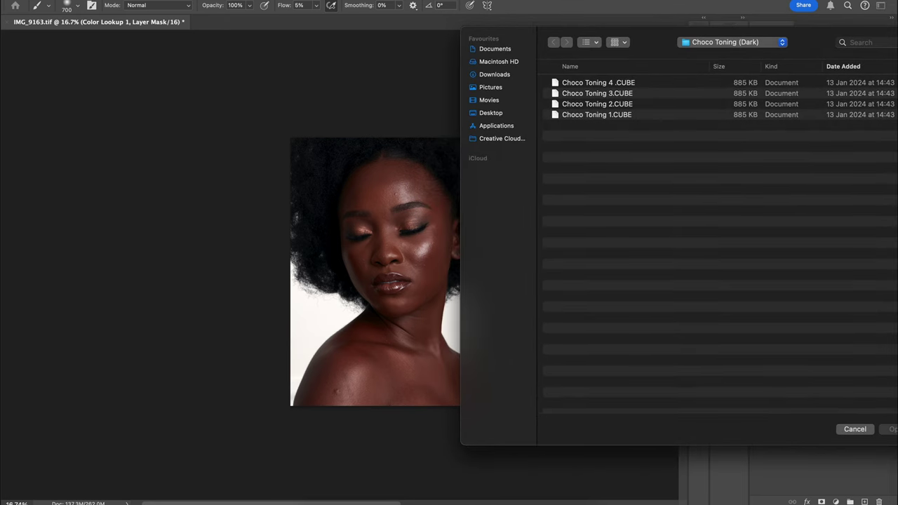
pyautogui.doubleClick(596, 114)
pyautogui.scroll(3, 405, 317)
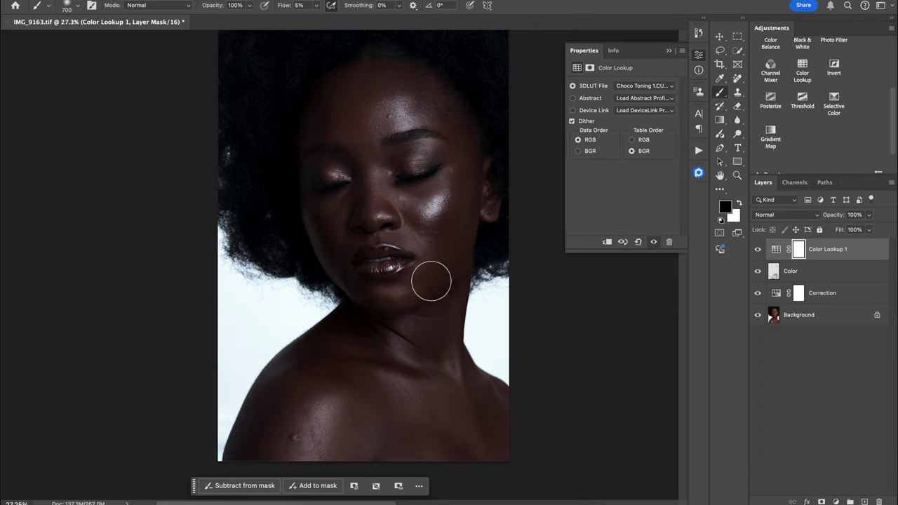
pyautogui.scroll(-2, 432, 315)
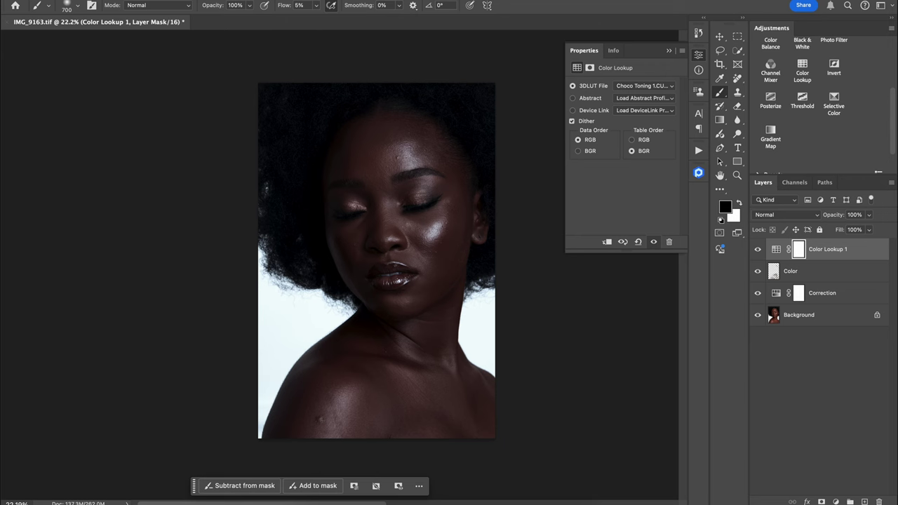
# Step: Lower the Color Lookup layer's opacity to 35%
pyautogui.click(870, 216)
pyautogui.moveTo(870, 229); pyautogui.dragTo(837, 229)
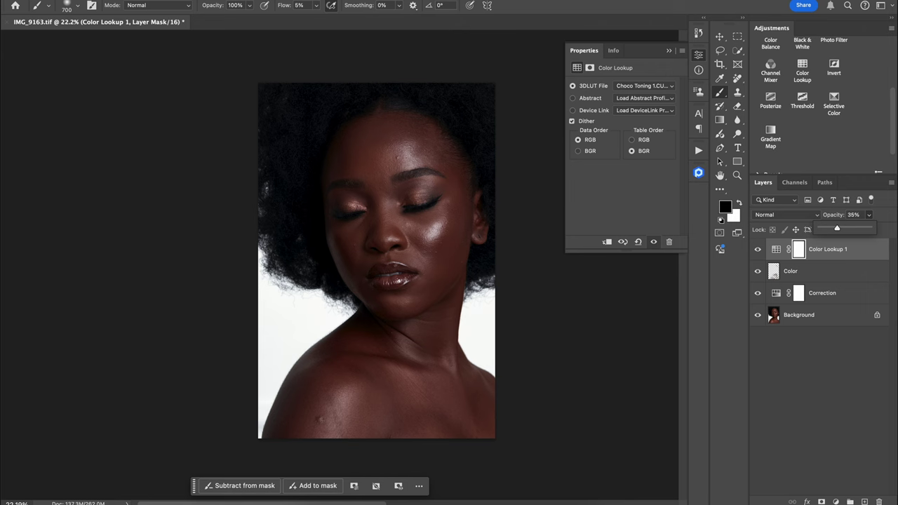
pyautogui.press('Return')
# Step: Mask the Color Lookup toning off the eyes and lips with a black 250 px brush at 100% flow
pyautogui.press('0')
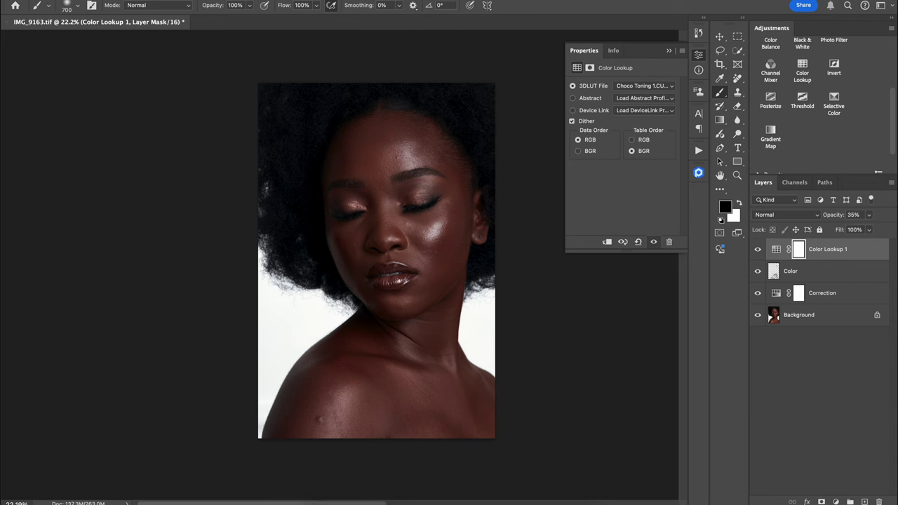
pyautogui.scroll(5, 440, 266)
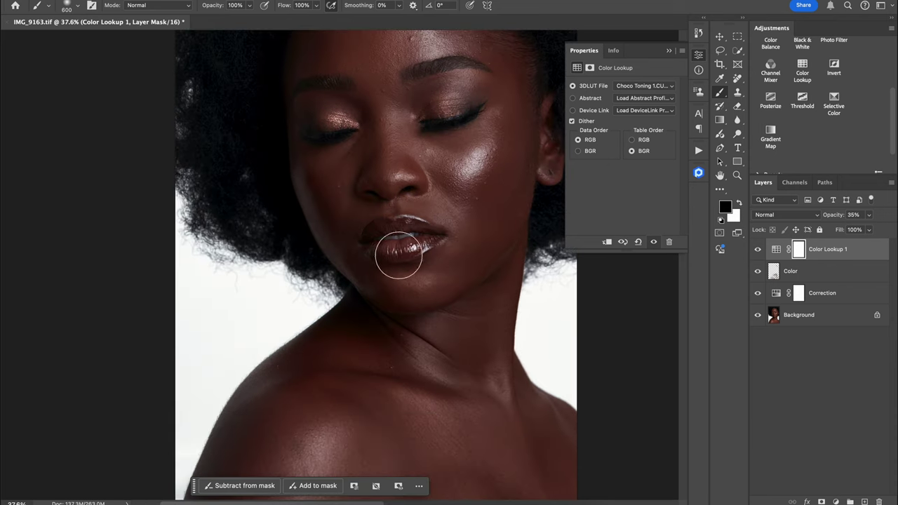
pyautogui.press('[')
pyautogui.press('[')
pyautogui.press('[')
pyautogui.press('[')
pyautogui.press('[')
pyautogui.press('[')
pyautogui.scroll(-4, 393, 274)
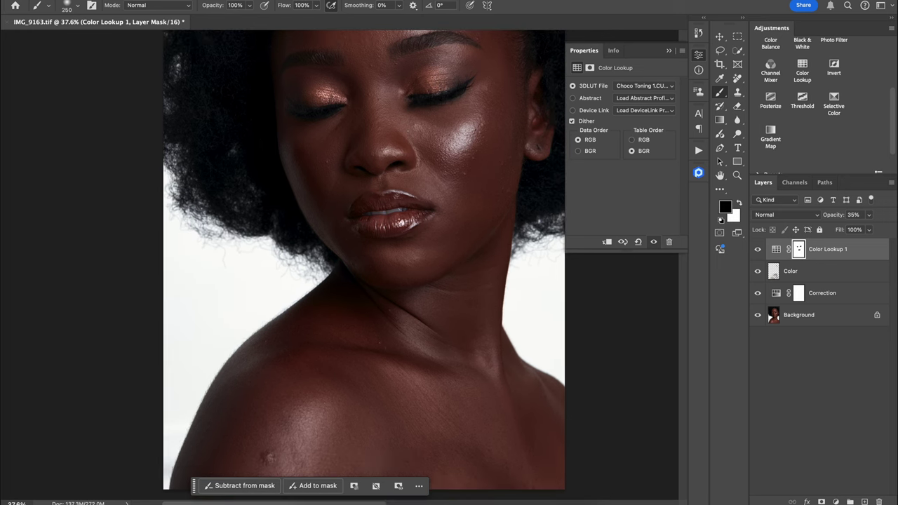
# Step: Mask the toning off the white backdrop with a black 700 px brush and restore spill on the body with a white 500 px brush
pyautogui.scroll(-1, 414, 281)
pyautogui.scroll(-3, 406, 282)
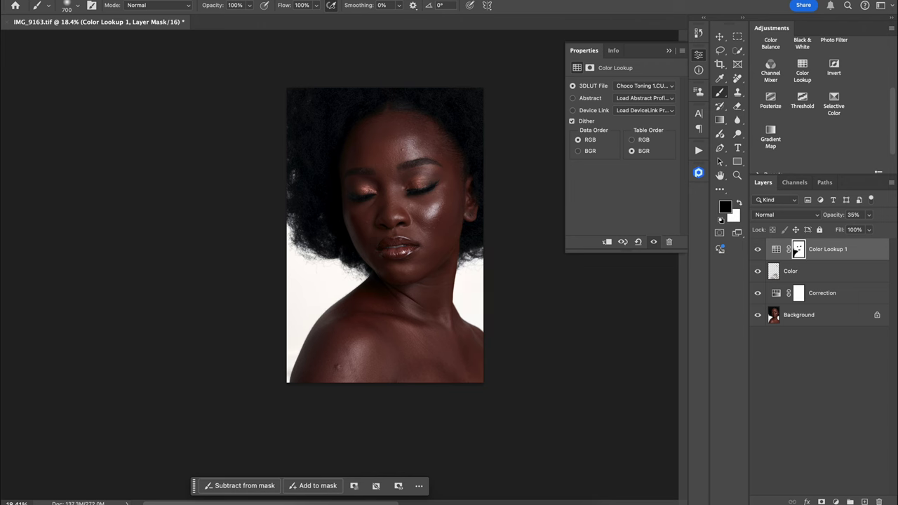
pyautogui.press('x')
pyautogui.scroll(-4, 448, 266)
pyautogui.scroll(7, 448, 266)
pyautogui.scroll(-4, 453, 266)
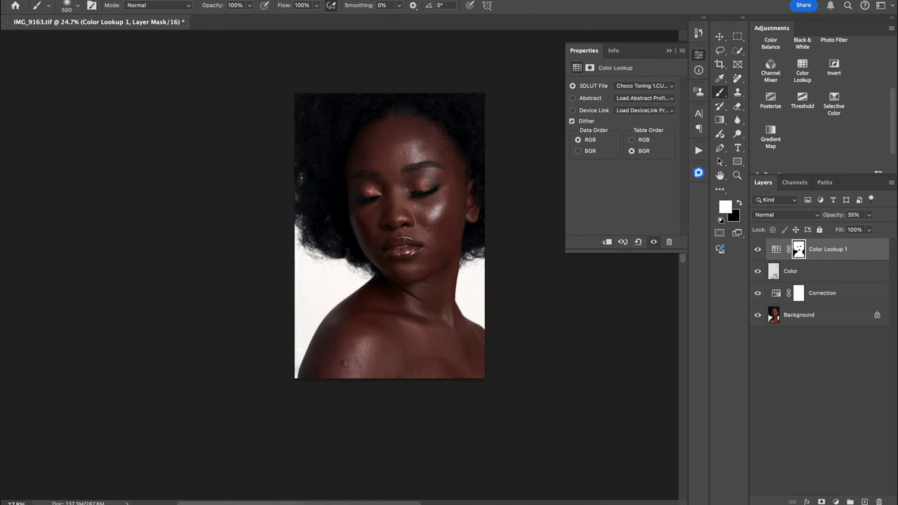
pyautogui.scroll(2, 385, 235)
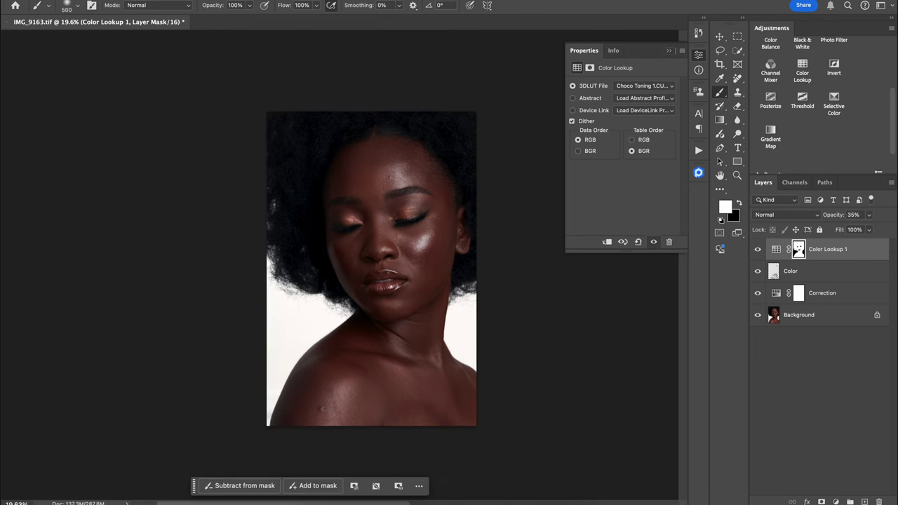
# Step: Add a Color Balance adjustment layer above the Color Lookup layer
pyautogui.click(670, 51)
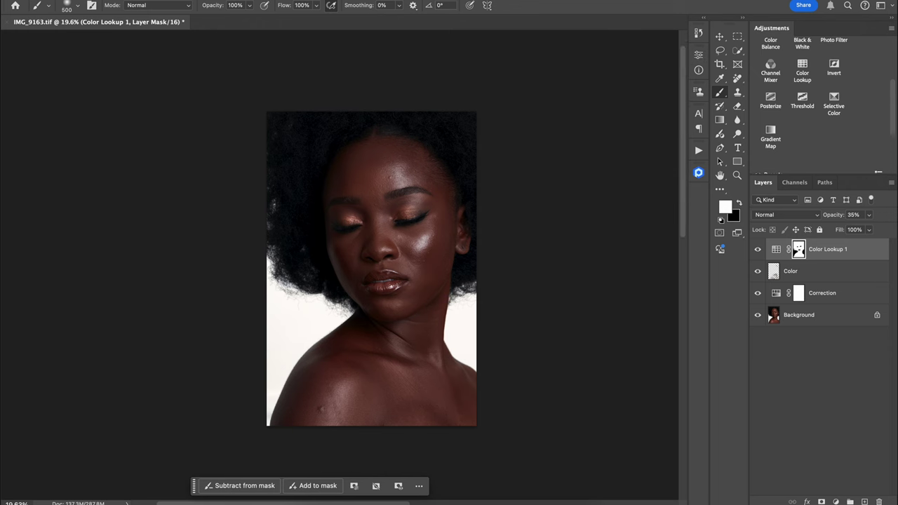
pyautogui.scroll(3, 828, 105)
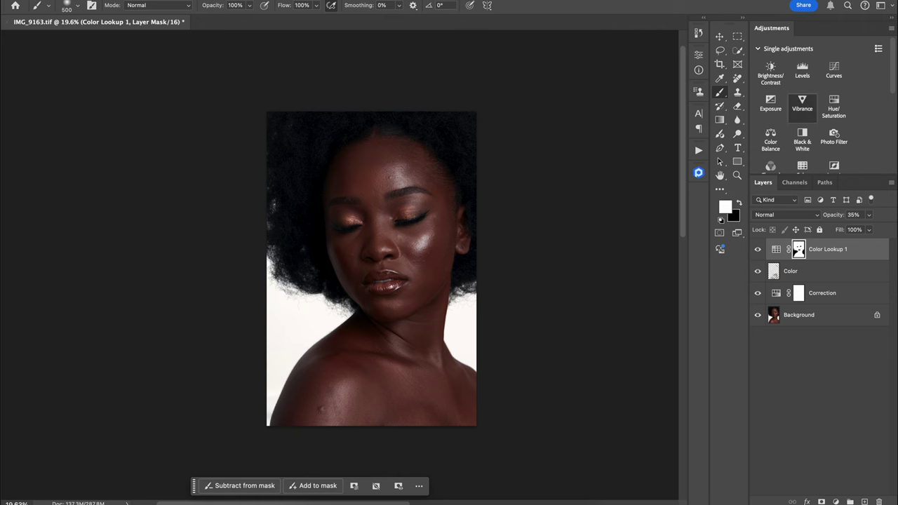
pyautogui.scroll(-3, 825, 105)
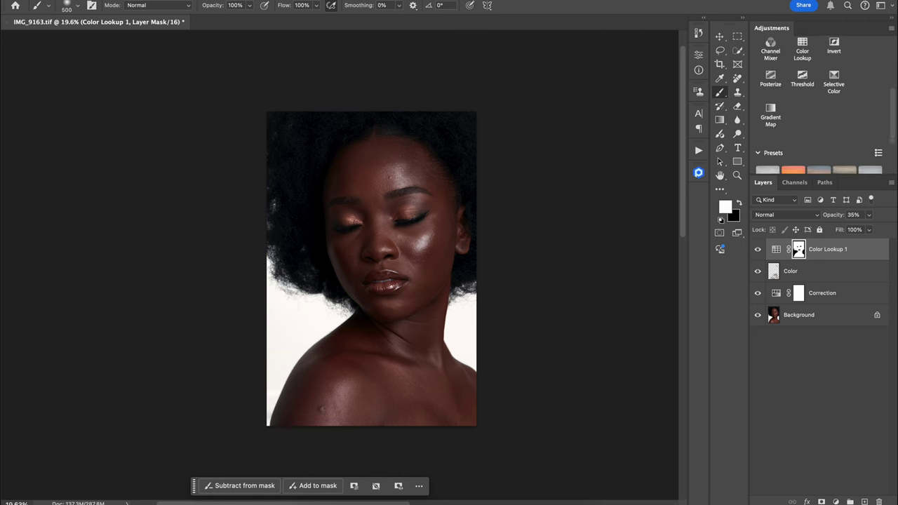
pyautogui.scroll(2, 825, 105)
pyautogui.click(771, 112)
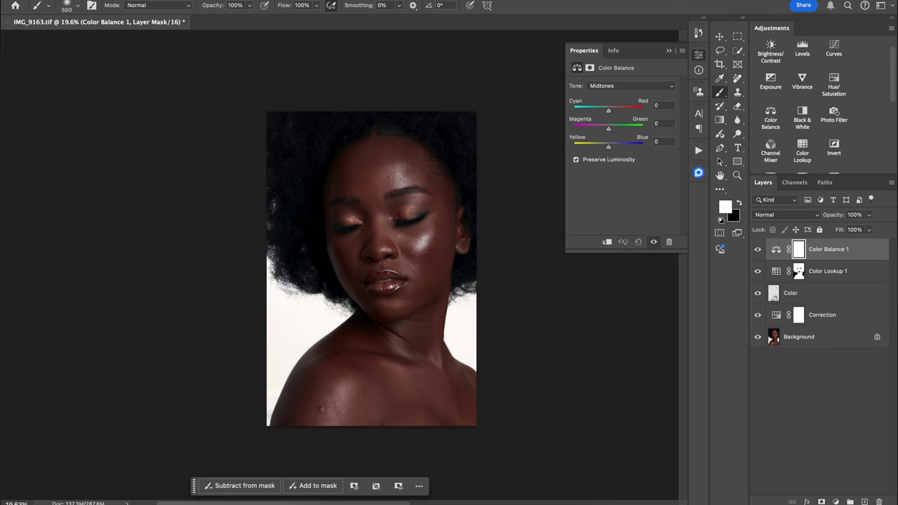
# Step: Shift the Color Balance midtones slightly toward cyan with Yellow–Blue at -1, and fine-tune the shadows' color balance
pyautogui.moveTo(609, 147); pyautogui.dragTo(608, 146)
pyautogui.moveTo(608, 110); pyautogui.dragTo(608, 111)
pyautogui.click(631, 85)
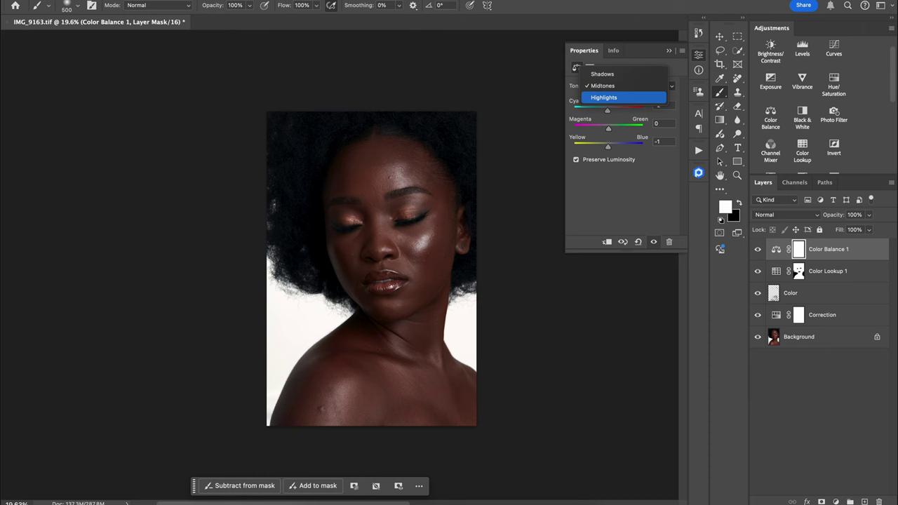
pyautogui.click(604, 74)
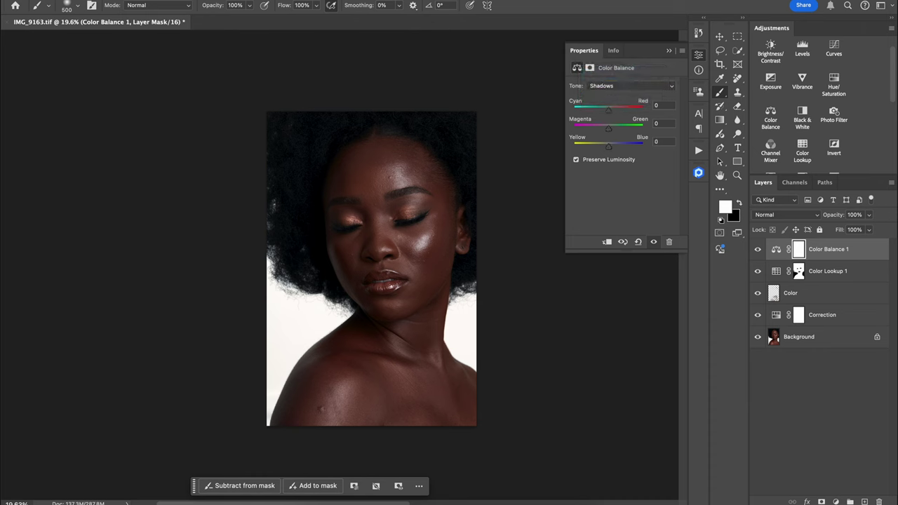
pyautogui.moveTo(608, 147); pyautogui.dragTo(609, 146)
pyautogui.moveTo(608, 111); pyautogui.dragTo(608, 111)
pyautogui.press('Up')
pyautogui.press('Up')
pyautogui.press('Up')
pyautogui.press('Up')
pyautogui.press('Up')
pyautogui.click(669, 51)
# Step: Compare the portrait with the Color Balance layer off and on, and lower that layer's opacity to 50%
pyautogui.click(758, 249)
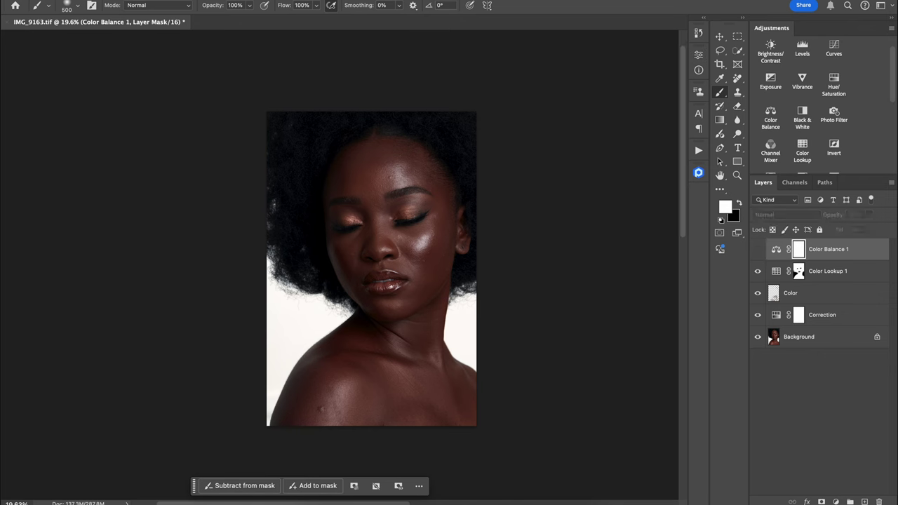
pyautogui.hotkey('ctrl', ',')
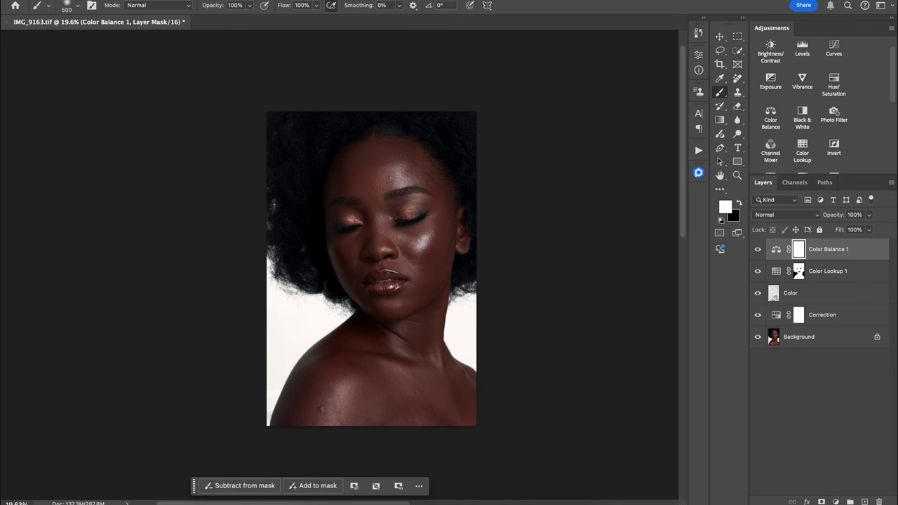
pyautogui.click(870, 216)
pyautogui.moveTo(871, 228); pyautogui.dragTo(845, 228)
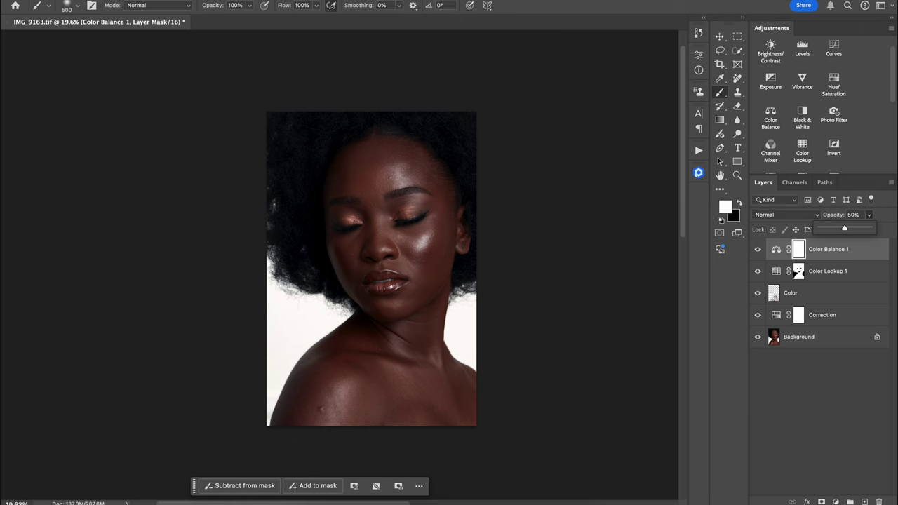
# Step: Inspect the toned skin up close and compare it with all adjustment layers hidden and shown, leaving them visible
pyautogui.scroll(-3, 430, 224)
pyautogui.scroll(8, 431, 223)
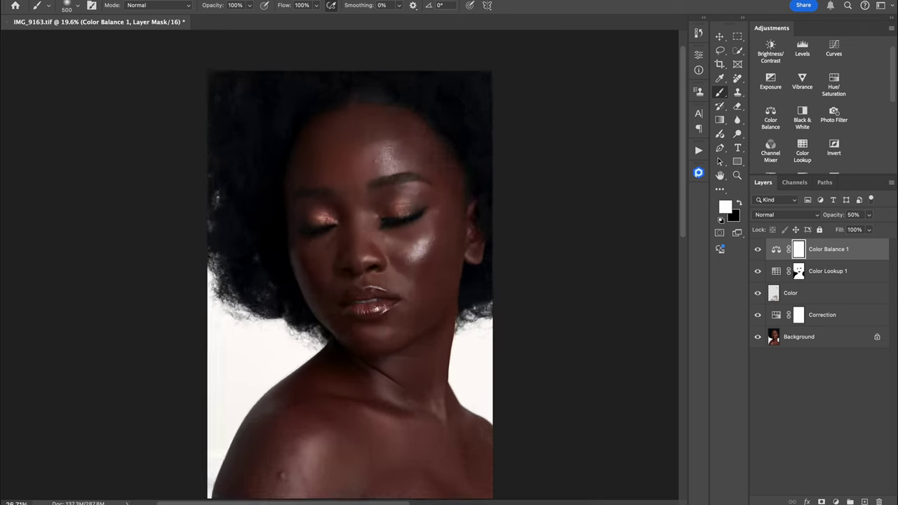
pyautogui.moveTo(430, 224); pyautogui.dragTo(493, 139)
pyautogui.scroll(-6, 464, 239)
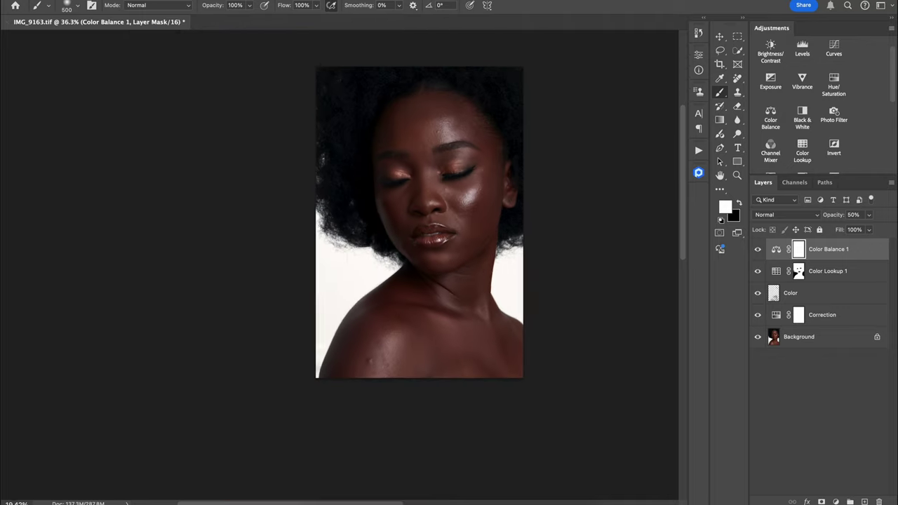
pyautogui.scroll(3, 463, 239)
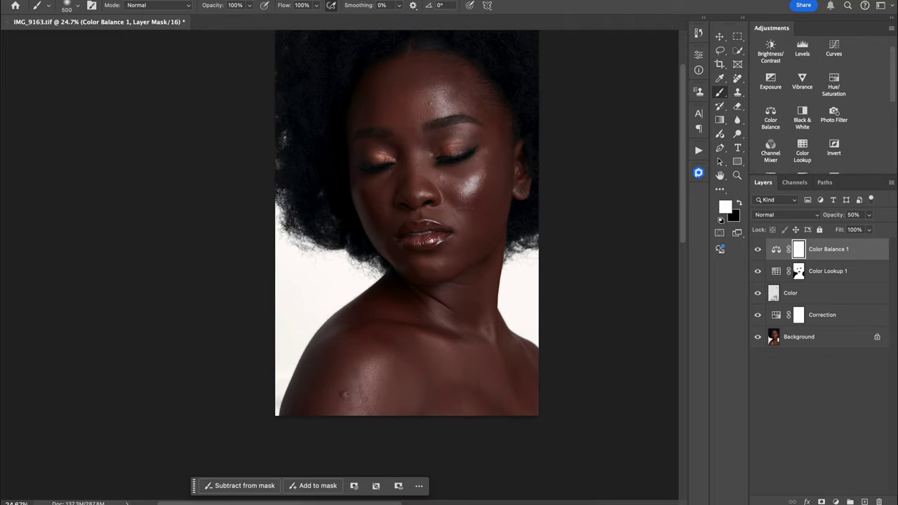
pyautogui.keyDown('alt'); pyautogui.click(758, 337); pyautogui.keyUp('alt')
pyautogui.keyDown('alt'); pyautogui.click(758, 337); pyautogui.keyUp('alt')
pyautogui.keyDown('alt'); pyautogui.click(758, 337); pyautogui.keyUp('alt')
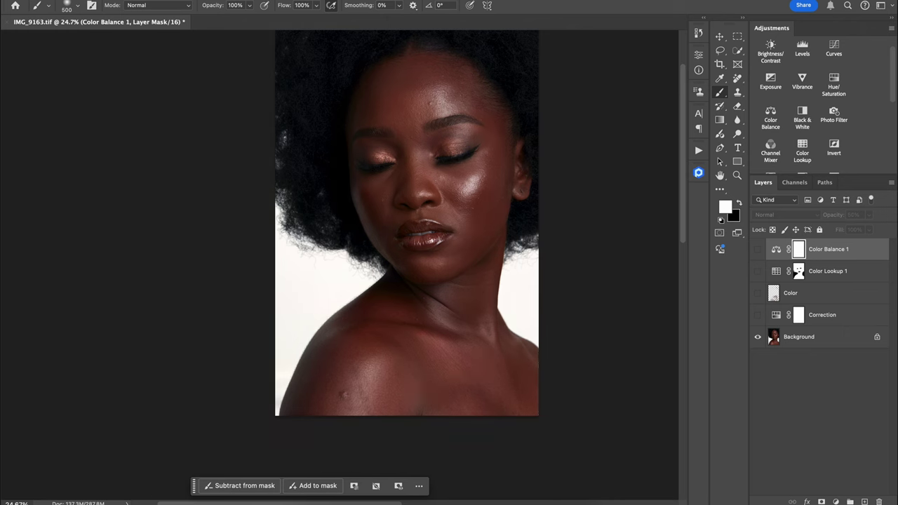
pyautogui.keyDown('alt'); pyautogui.click(757, 337); pyautogui.keyUp('alt')
# Step: Group all layers from Correction through Color Balance 1 and name the group Fix
pyautogui.click(823, 315)
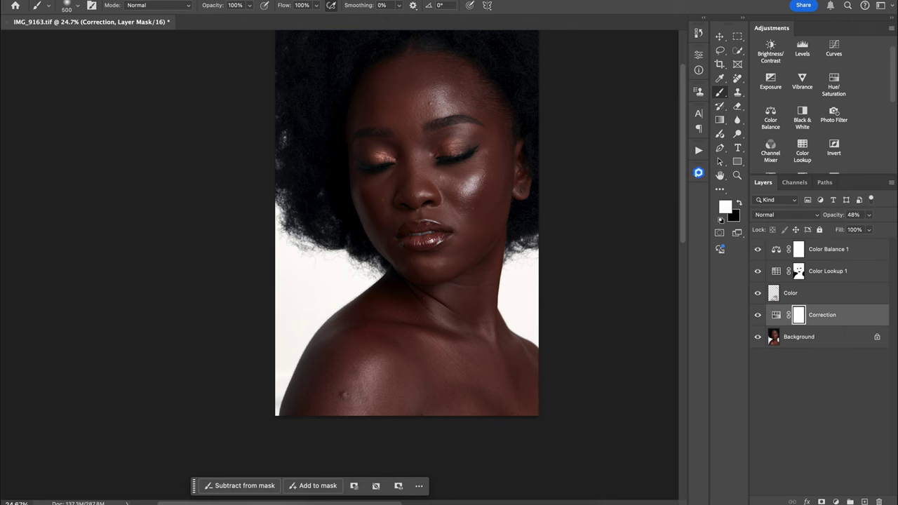
pyautogui.keyDown('shift'); pyautogui.click(828, 250); pyautogui.keyUp('shift')
pyautogui.hotkey('ctrl', 'g')
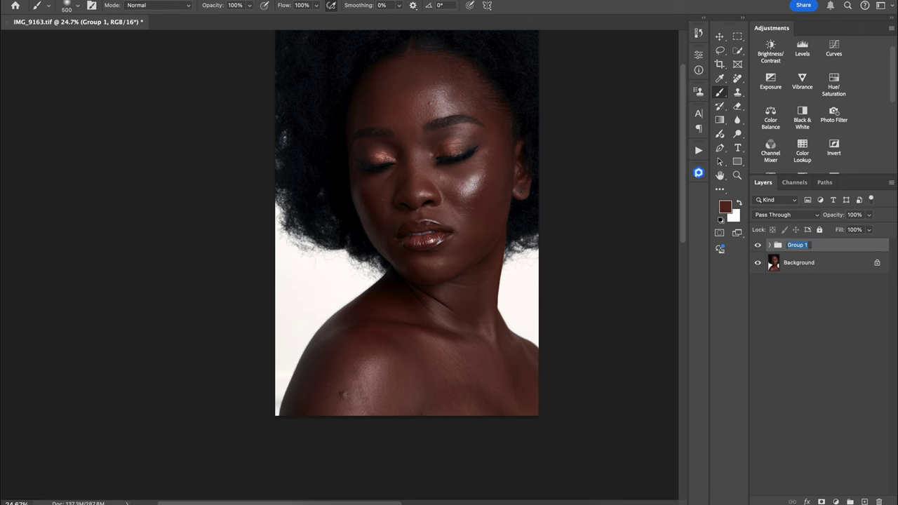
pyautogui.write('Fix')
pyautogui.press('Return')
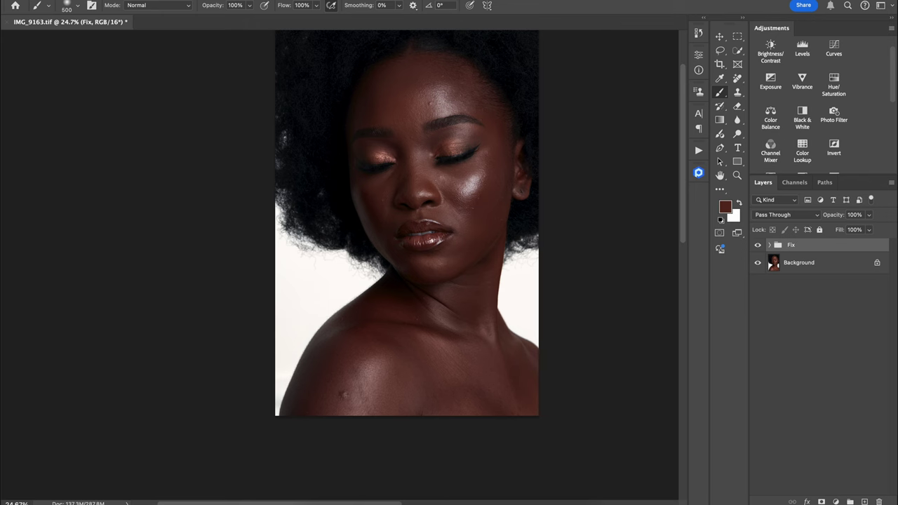
pyautogui.scroll(-4, 508, 281)
pyautogui.scroll(3, 508, 281)
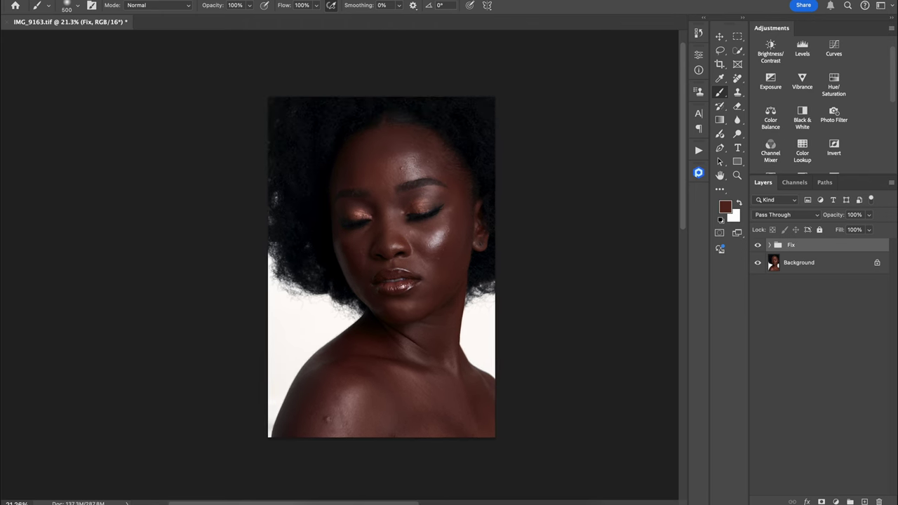
pyautogui.scroll(10, 401, 165)
pyautogui.scroll(-10, 401, 165)
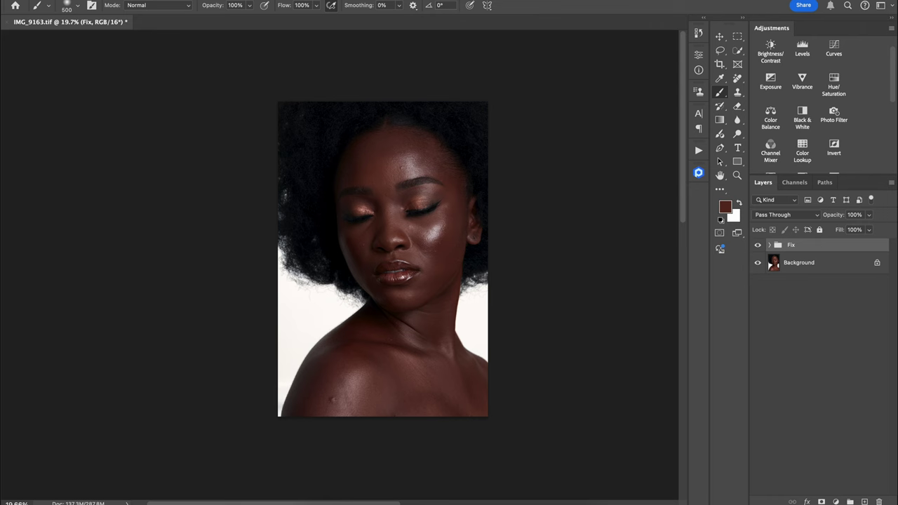
pyautogui.hscroll(2, 383, 260)
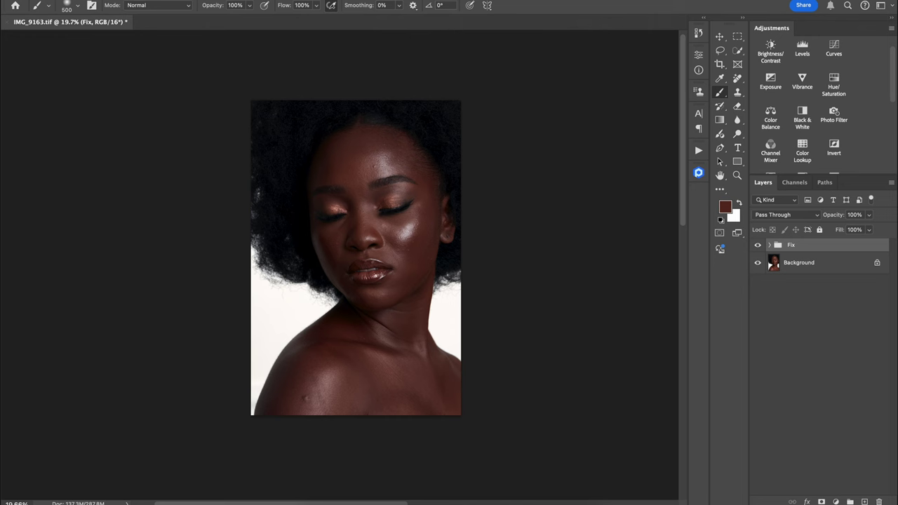
# Step: Open the Retouch4me Panel and expand the Dodge & Burn settings among the cloud retouching modules
pyautogui.click(698, 173)
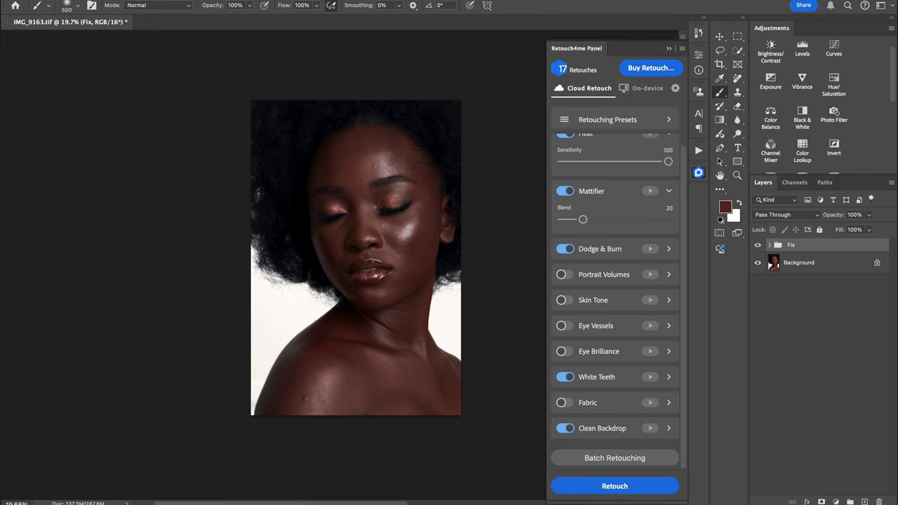
pyautogui.scroll(1, 615, 301)
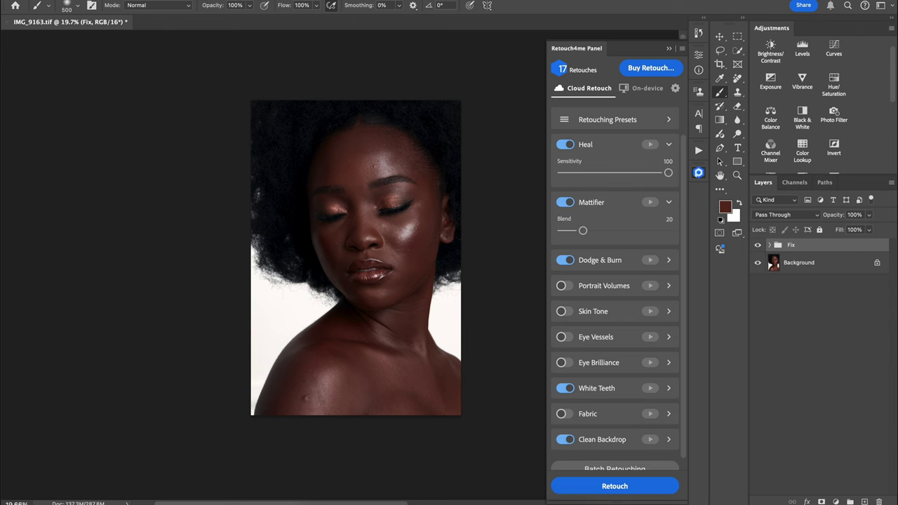
pyautogui.click(669, 260)
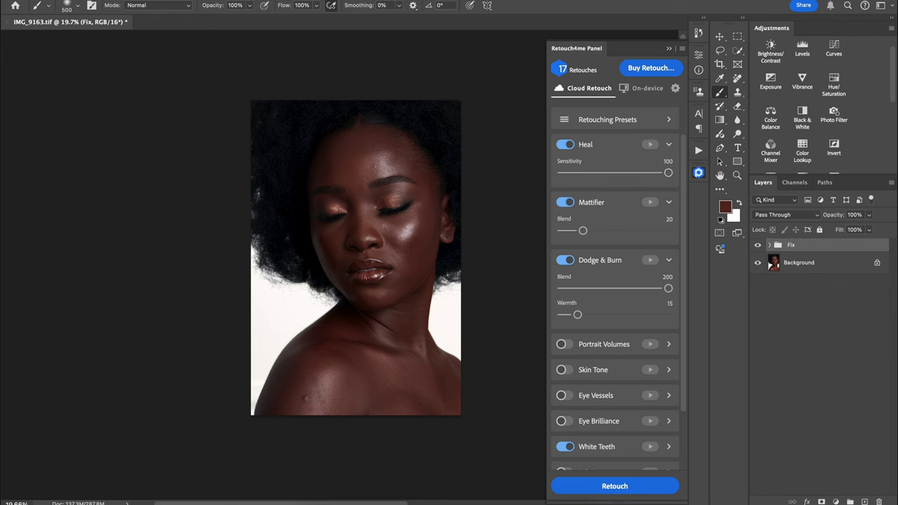
# Step: Examine the panel's On-device modules against its Cloud Retouch modules, and look through the installed Retouch4me filters
pyautogui.click(643, 88)
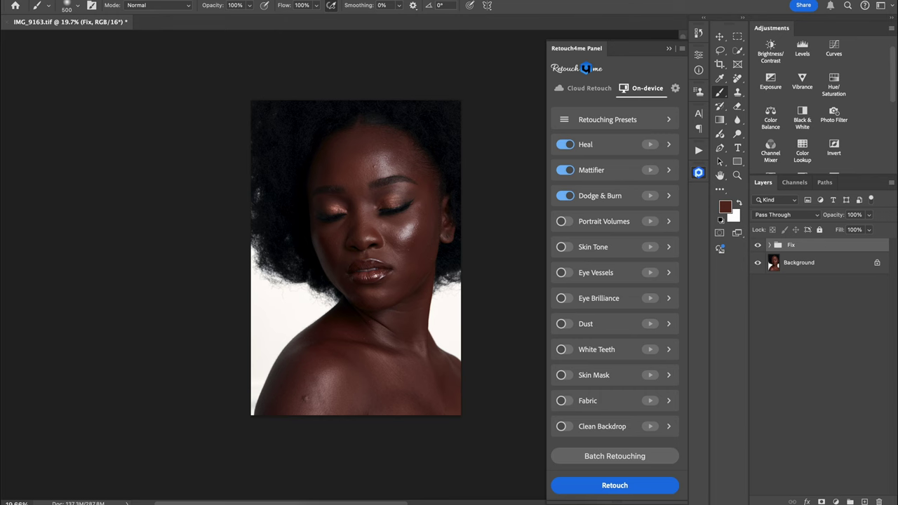
pyautogui.click(588, 88)
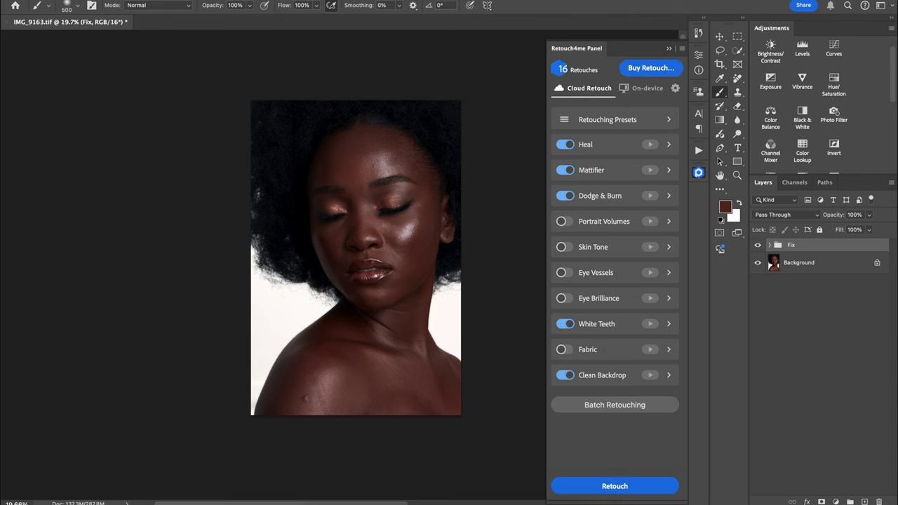
pyautogui.click(642, 88)
pyautogui.click(267, 0)
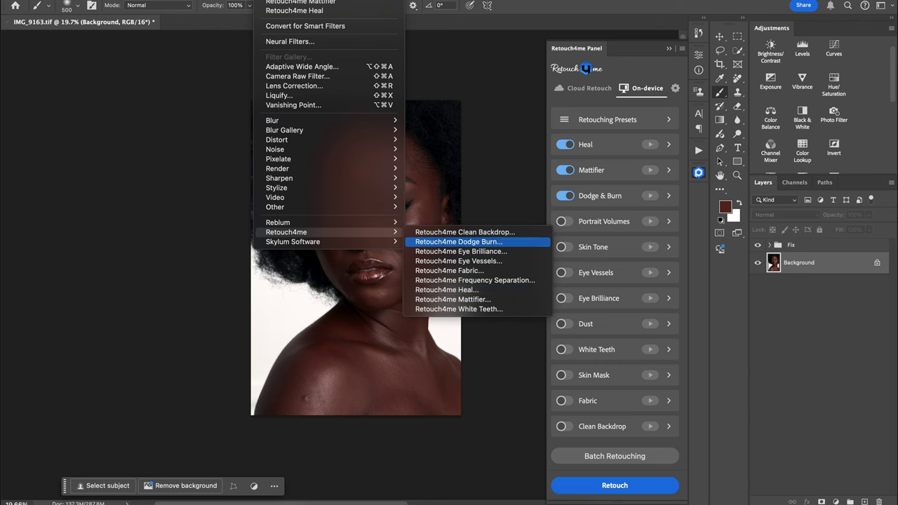
pyautogui.press('Escape')
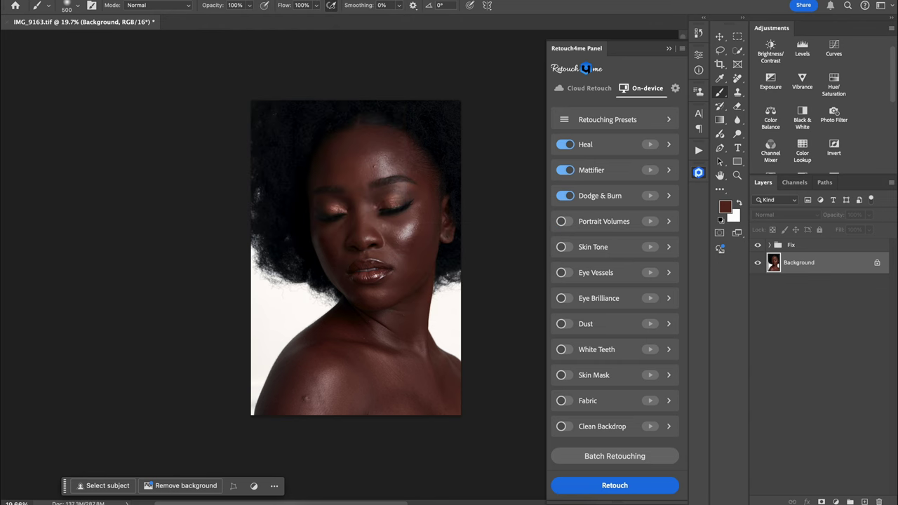
# Step: Run Cloud Retouch from the Fix group with Heal, Mattifier, Dodge & Burn, White Teeth and Clean Backdrop enabled
pyautogui.click(584, 88)
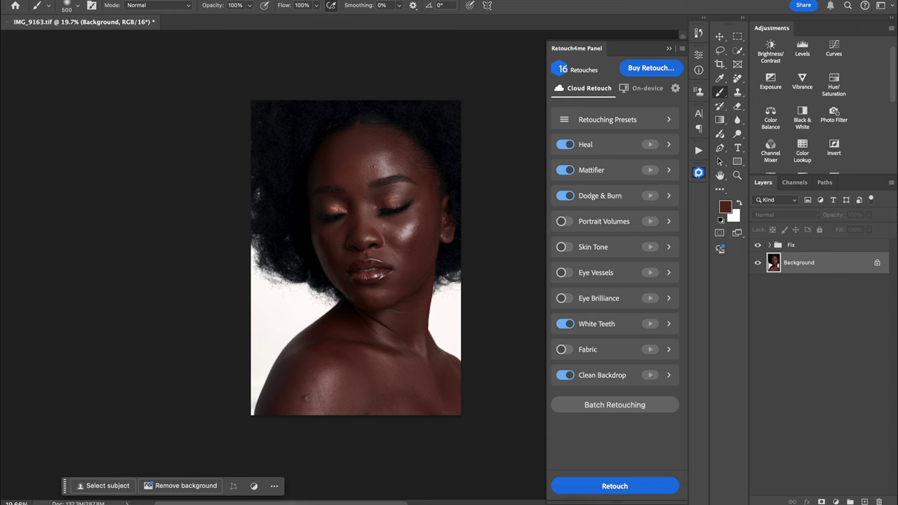
pyautogui.click(792, 245)
pyautogui.click(615, 487)
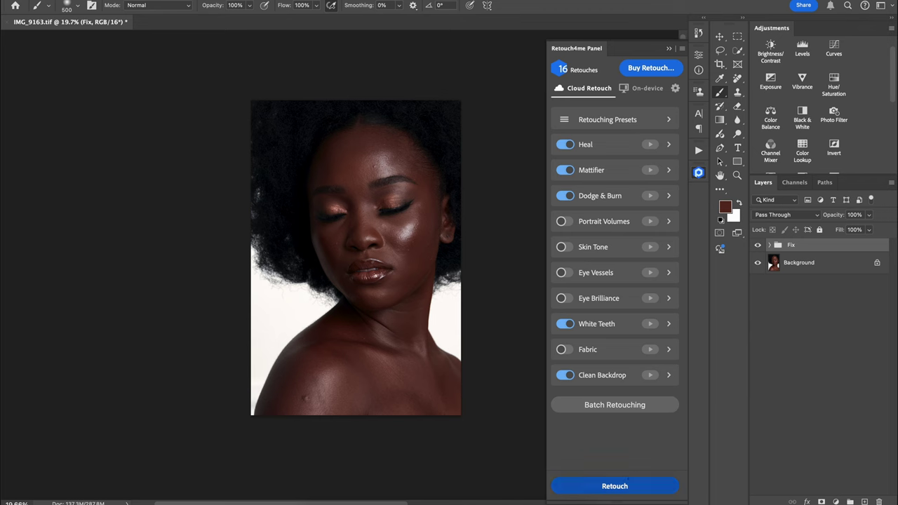
# Step: Run the cloud retouch and group the resulting layers from Clean Backdrop through Dodge Burn
pyautogui.click(634, 482)
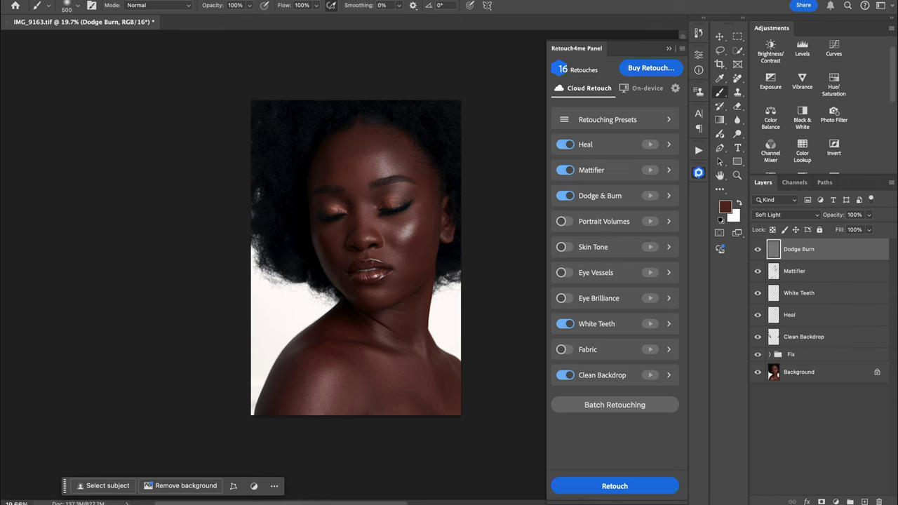
pyautogui.keyDown('shift'); pyautogui.click(805, 337); pyautogui.keyUp('shift')
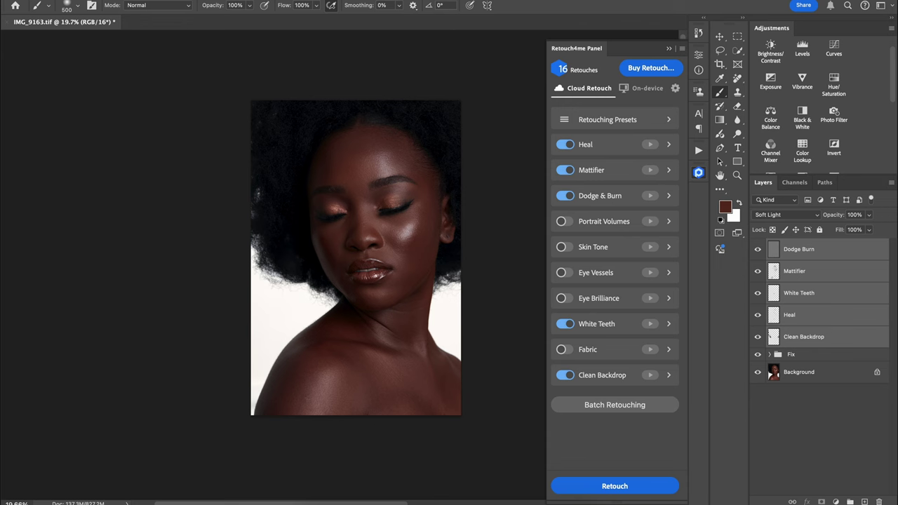
pyautogui.press('super+g')
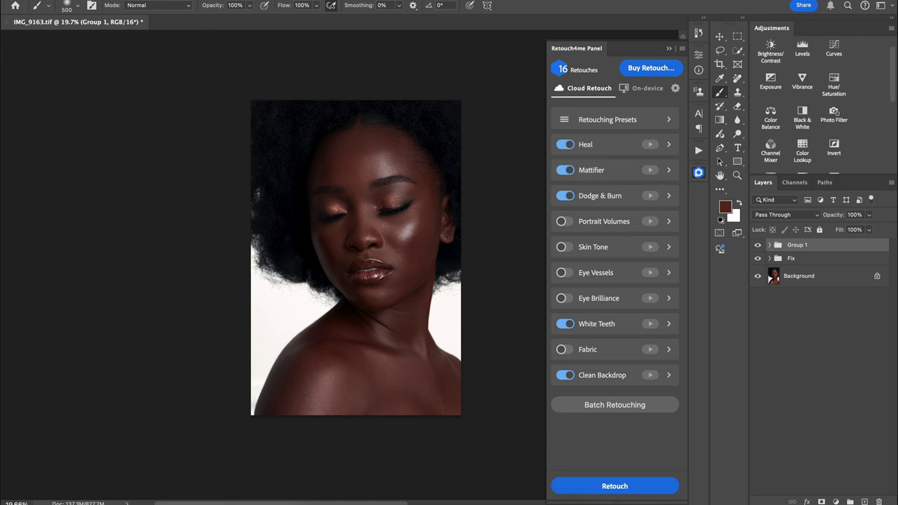
# Step: Examine each retouch layer's effect on the portrait by toggling visibility one layer at a time, from Clean Backdrop up to Dodge Burn
pyautogui.click(770, 245)
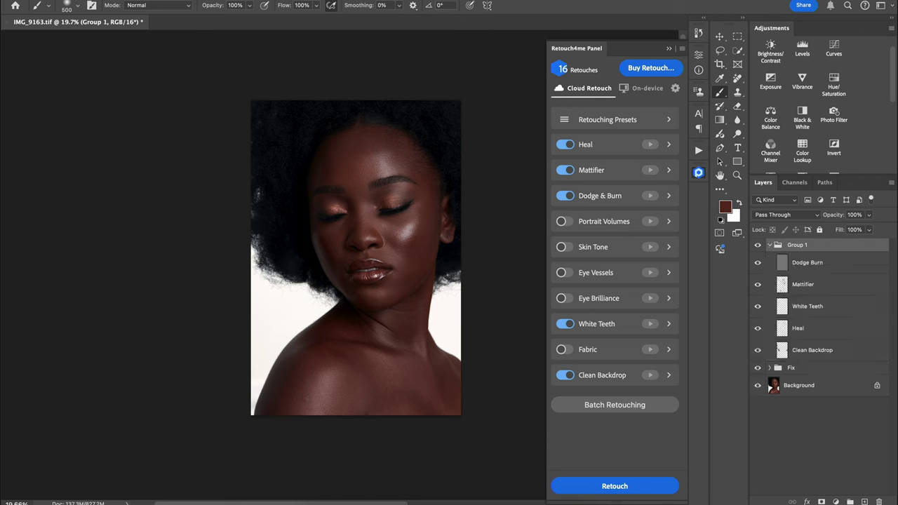
pyautogui.moveTo(758, 263); pyautogui.dragTo(758, 350)
pyautogui.click(758, 350)
pyautogui.click(758, 328)
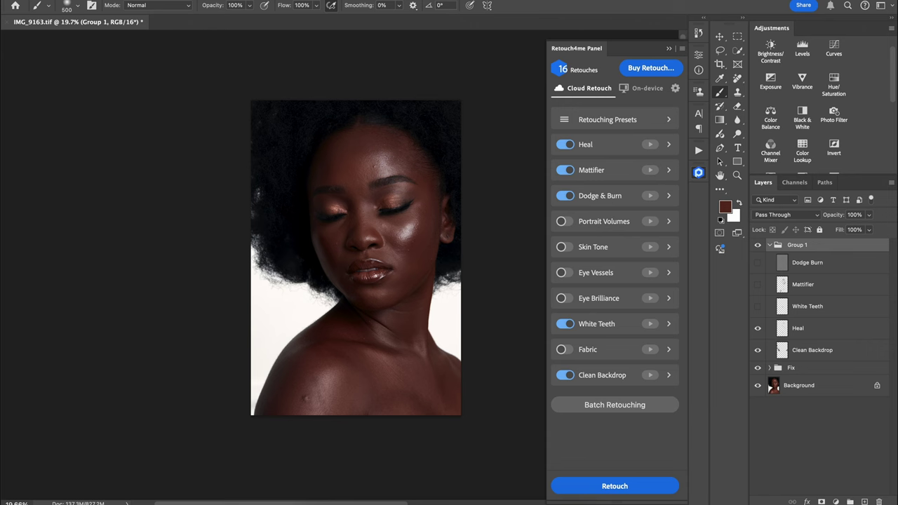
pyautogui.click(758, 307)
pyautogui.click(758, 284)
pyautogui.click(758, 284)
pyautogui.click(758, 285)
pyautogui.click(758, 284)
pyautogui.click(758, 284)
pyautogui.click(758, 262)
pyautogui.click(758, 262)
pyautogui.click(758, 262)
pyautogui.click(770, 245)
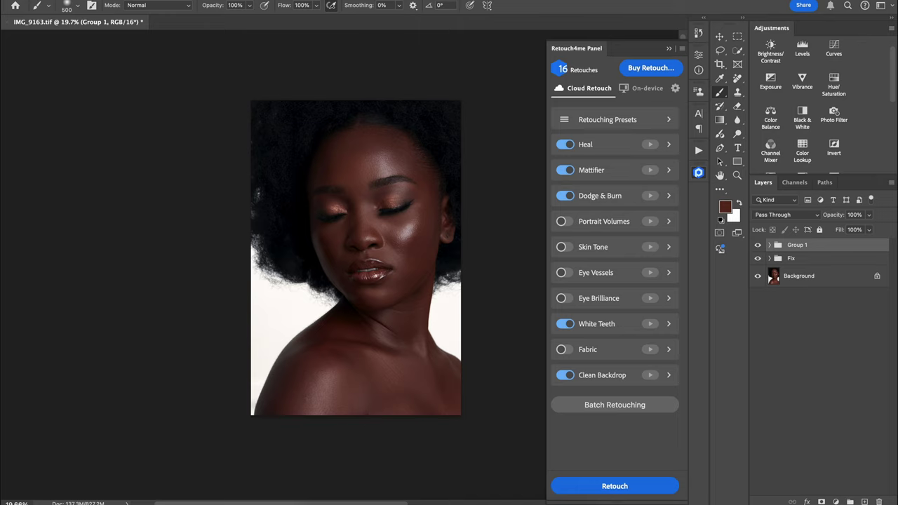
# Step: Close the Retouch4me Panel and isolate the Dodge Burn layer to inspect its corrections up close
pyautogui.scroll(6, 401, 273)
pyautogui.scroll(-5, 402, 273)
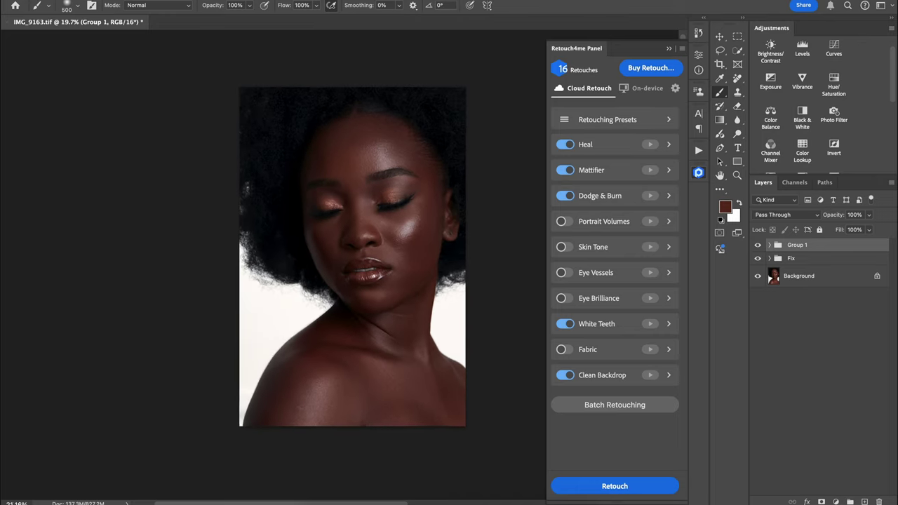
pyautogui.click(770, 245)
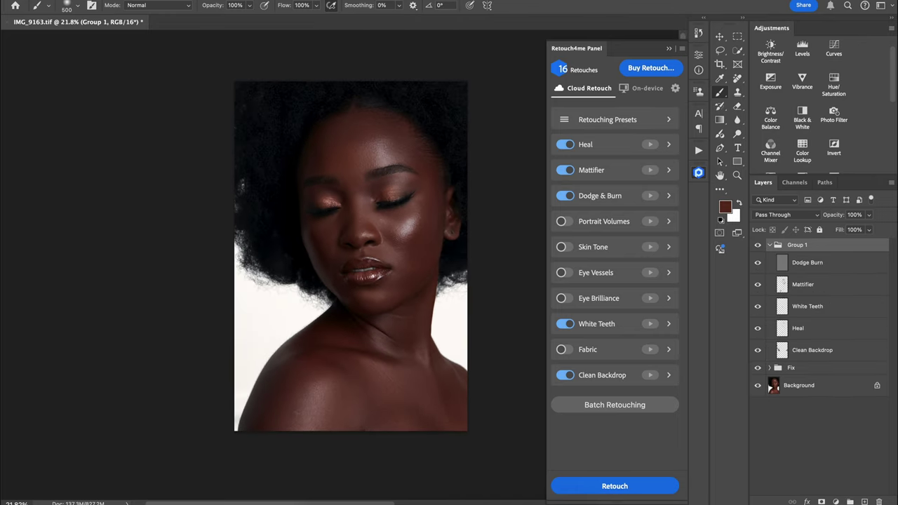
pyautogui.click(807, 263)
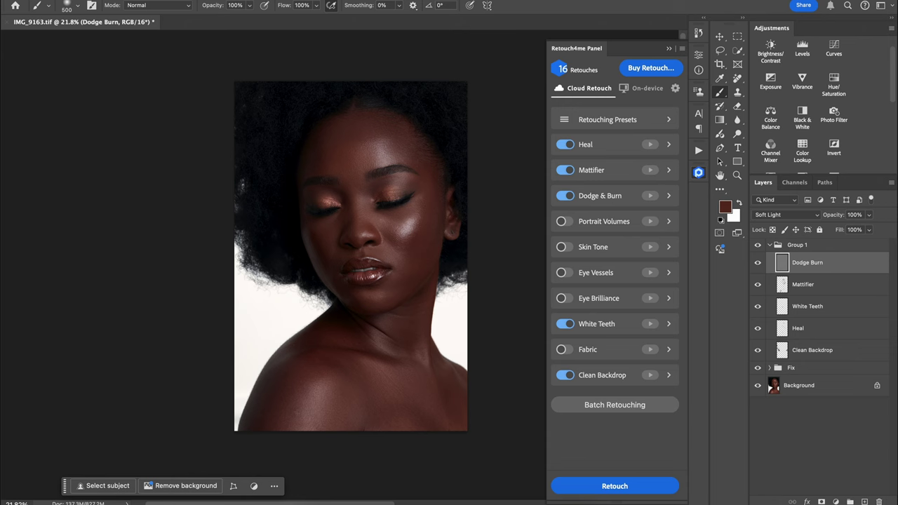
pyautogui.click(699, 173)
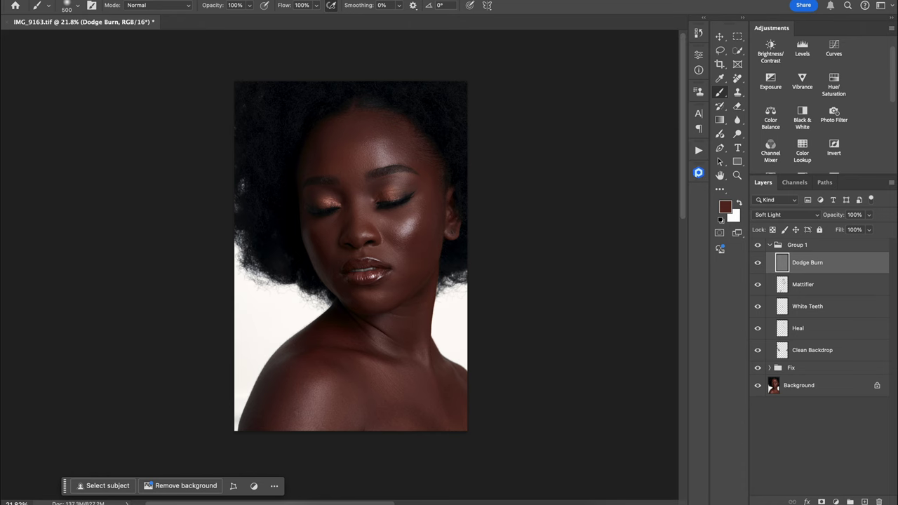
pyautogui.keyDown('alt'); pyautogui.click(758, 263); pyautogui.keyUp('alt')
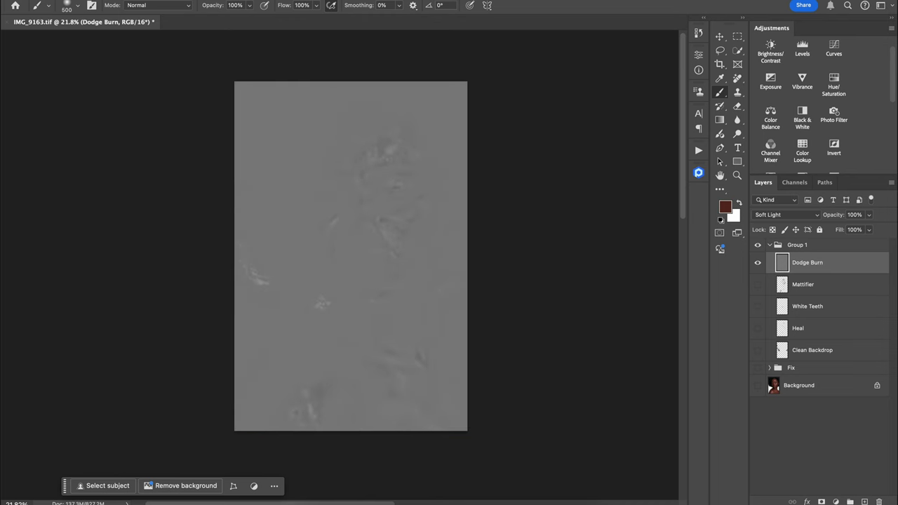
pyautogui.scroll(-2, 409, 237)
pyautogui.scroll(5, 410, 237)
pyautogui.scroll(-3, 410, 237)
pyautogui.scroll(3, 409, 236)
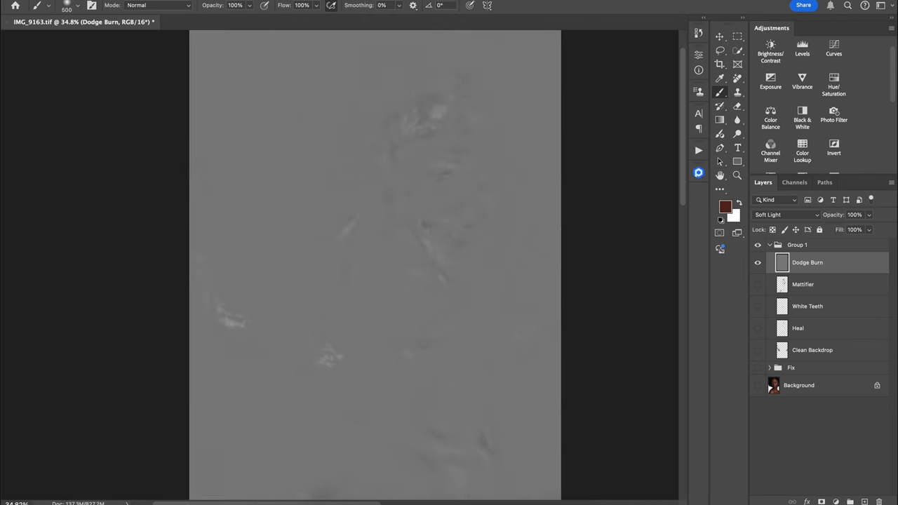
pyautogui.scroll(4, 441, 204)
pyautogui.scroll(-6, 441, 204)
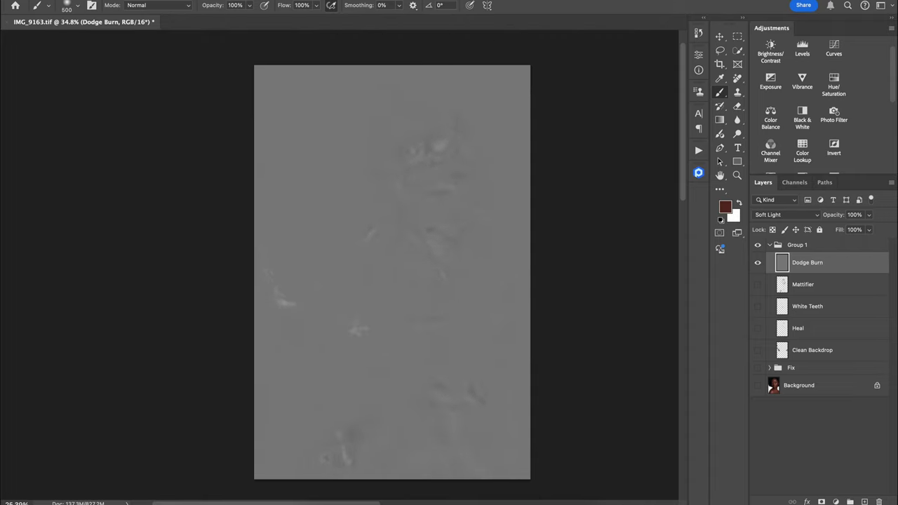
pyautogui.scroll(-2, 439, 188)
# Step: Restore the visibility of all retouch layers in the group, the Fix group and the Background layer
pyautogui.click(758, 262)
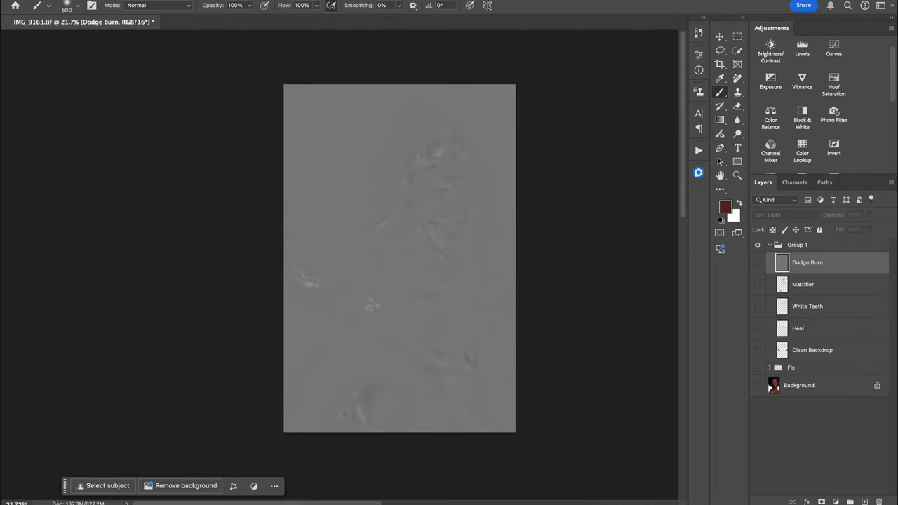
pyautogui.click(758, 263)
pyautogui.click(758, 285)
pyautogui.click(758, 307)
pyautogui.click(758, 329)
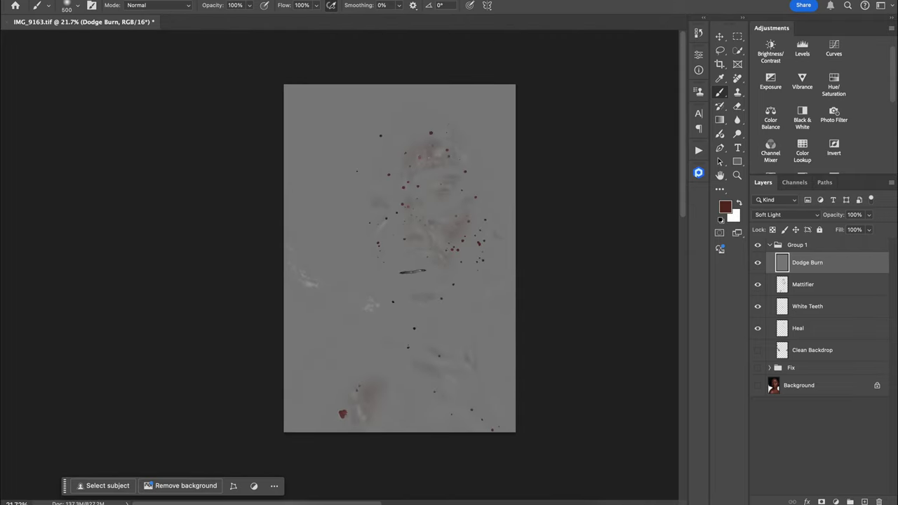
pyautogui.click(758, 350)
pyautogui.click(758, 368)
pyautogui.click(758, 386)
# Step: Make the layers inside the Fix group visible, from Color Balance 1 down to Correction, and collapse the group
pyautogui.click(792, 368)
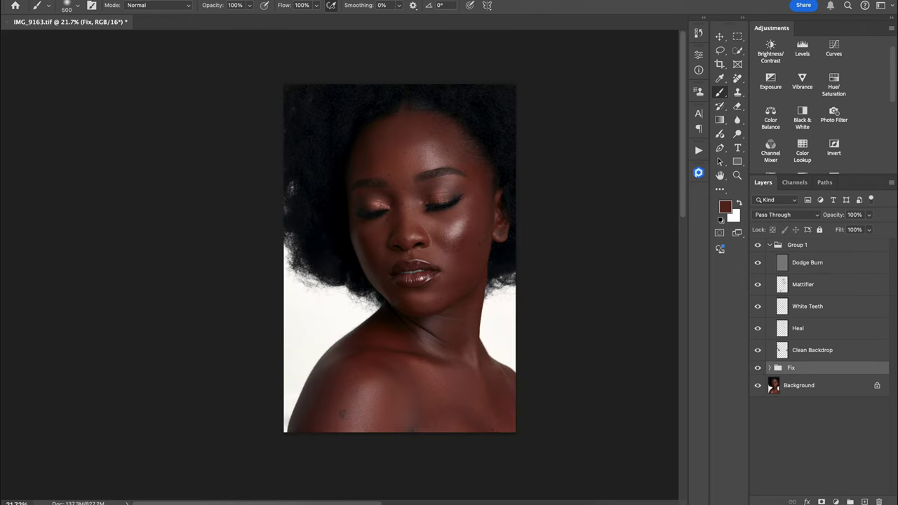
pyautogui.click(770, 368)
pyautogui.moveTo(758, 385); pyautogui.dragTo(758, 452)
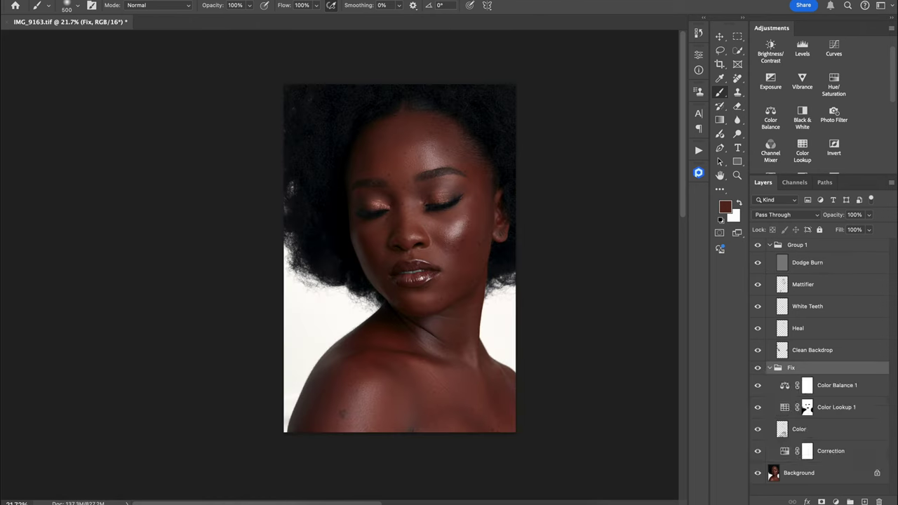
pyautogui.click(770, 368)
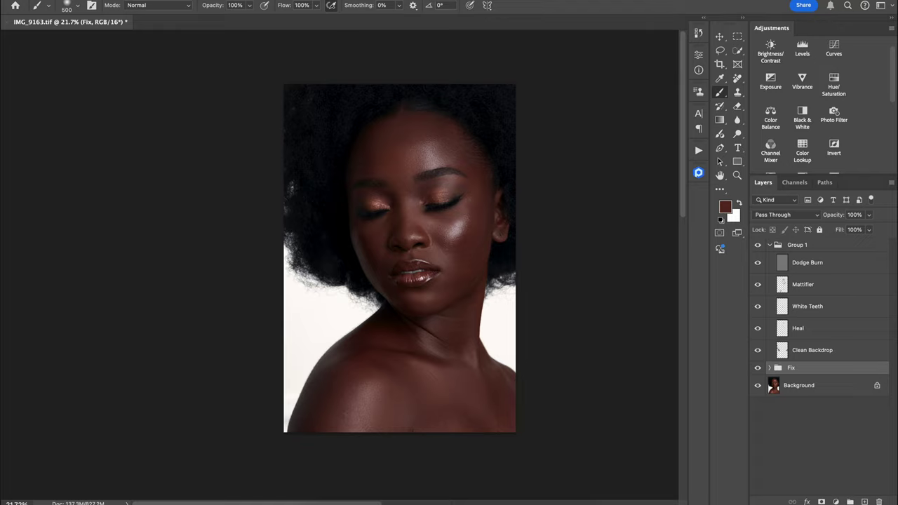
pyautogui.scroll(6, 468, 242)
pyautogui.scroll(-3, 468, 243)
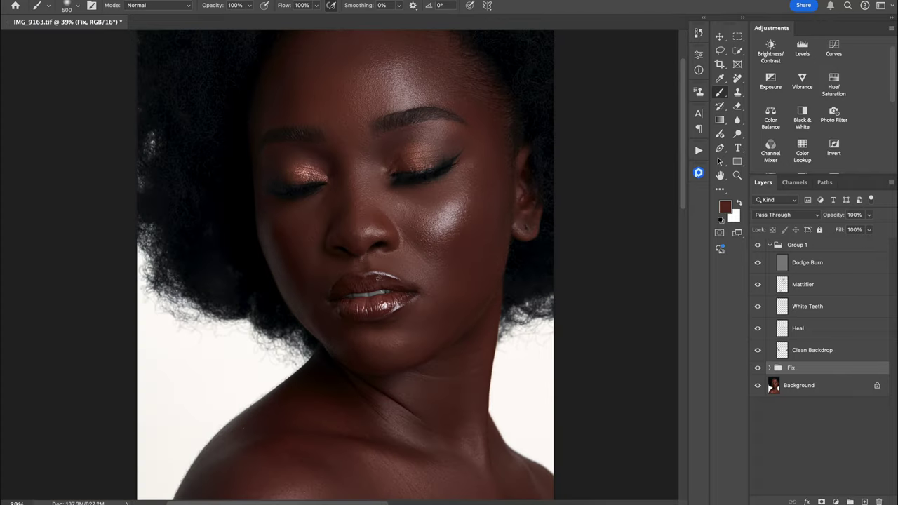
# Step: Rename the retouch layer group as R4me and leave it collapsed
pyautogui.click(770, 245)
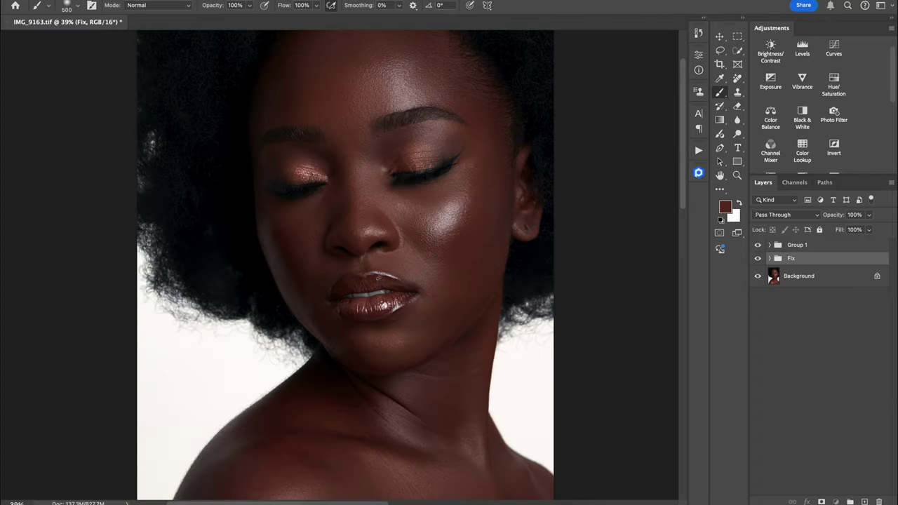
pyautogui.click(798, 245)
pyautogui.doubleClick(797, 245)
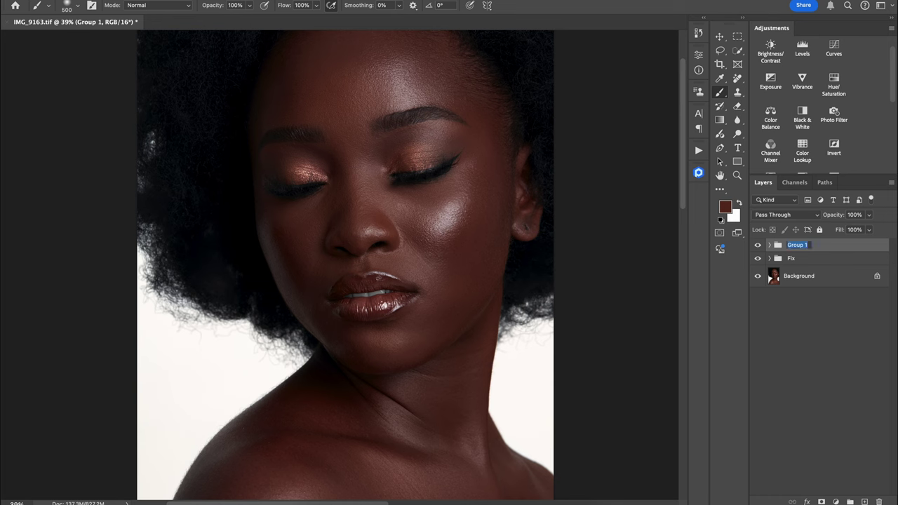
pyautogui.write('R4me')
pyautogui.press('Return')
pyautogui.click(770, 245)
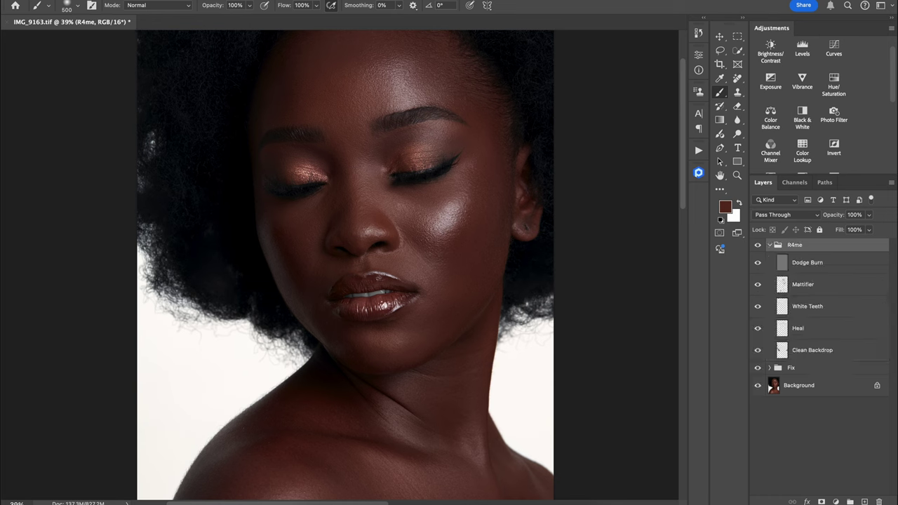
pyautogui.click(770, 245)
# Step: Inside the Fix group, rename Color Balance 1 as Cg and Color Lookup 1 as CG lut
pyautogui.click(770, 258)
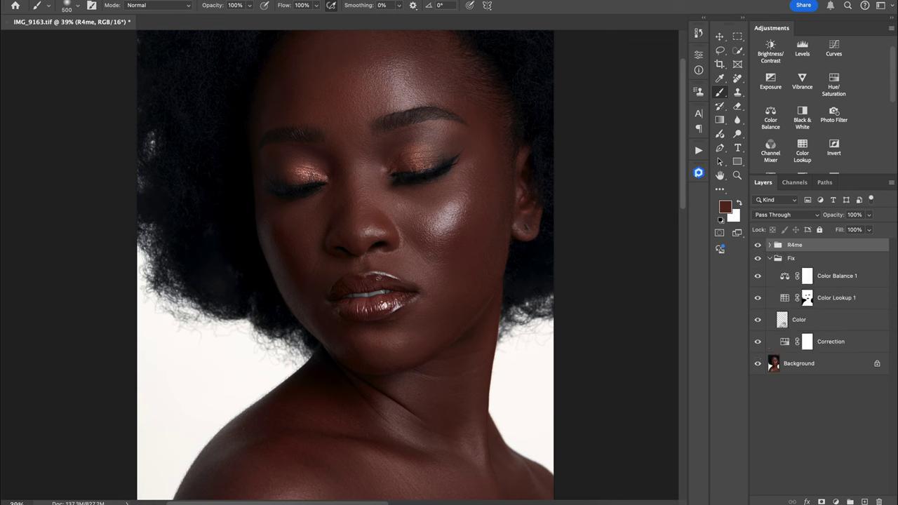
pyautogui.doubleClick(838, 276)
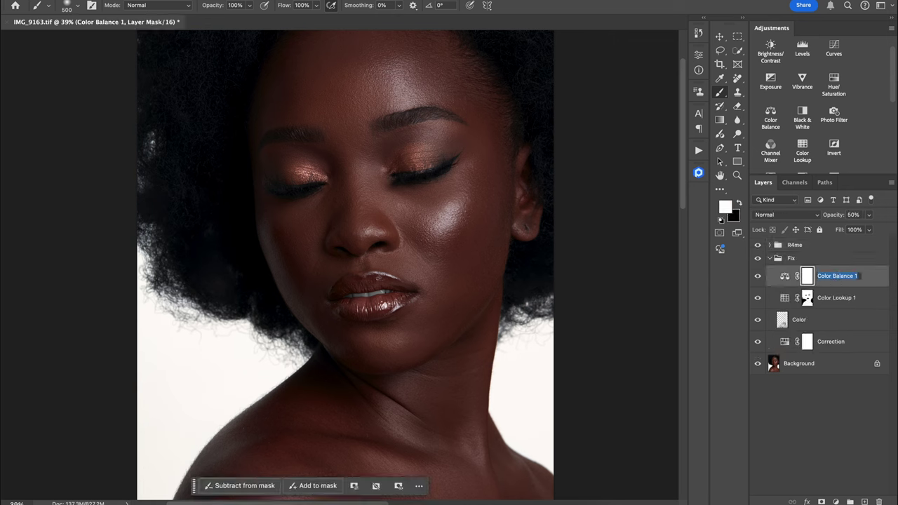
pyautogui.write('Co')
pyautogui.press('Tab')
pyautogui.write('CG')
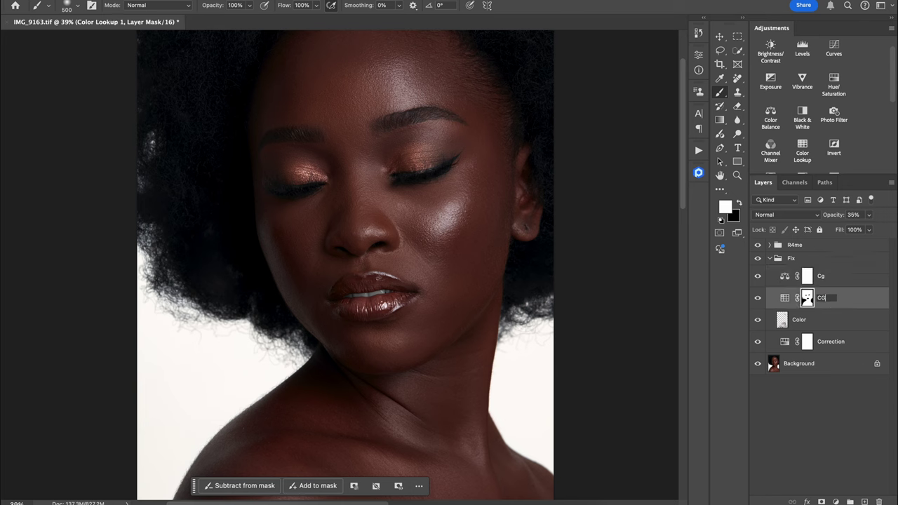
pyautogui.write(' lut')
pyautogui.press('Return')
pyautogui.click(770, 259)
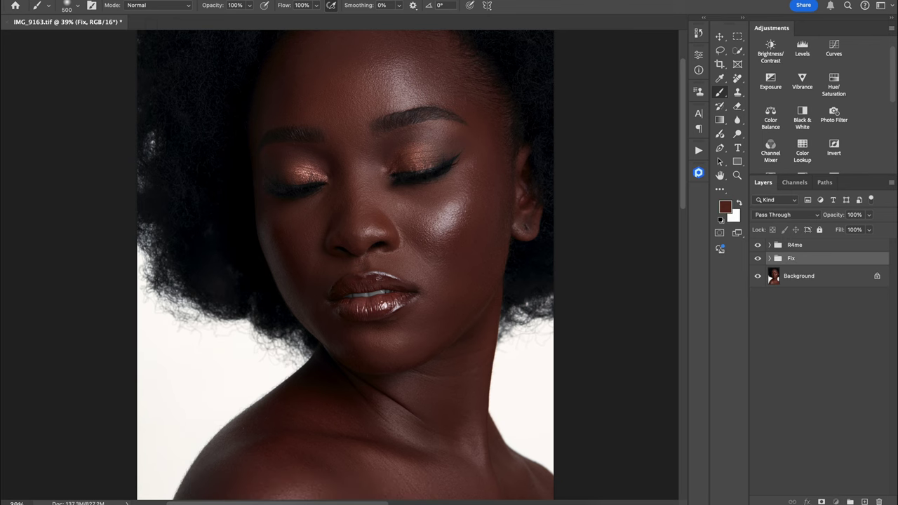
# Step: Run the D&B Quicker action above the R4me group to add dodge and burn layers with checker groups
pyautogui.click(795, 245)
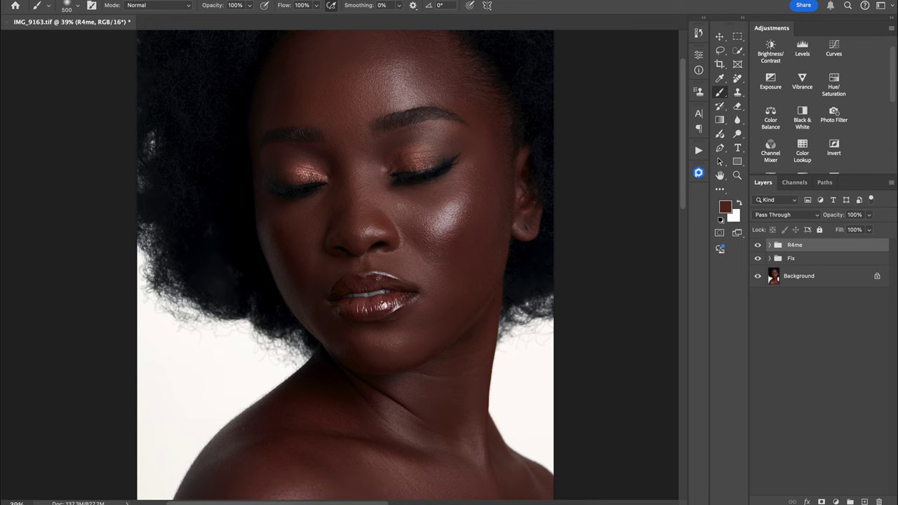
pyautogui.scroll(-5, 502, 320)
pyautogui.hscroll(2, 422, 280)
pyautogui.scroll(4, 433, 236)
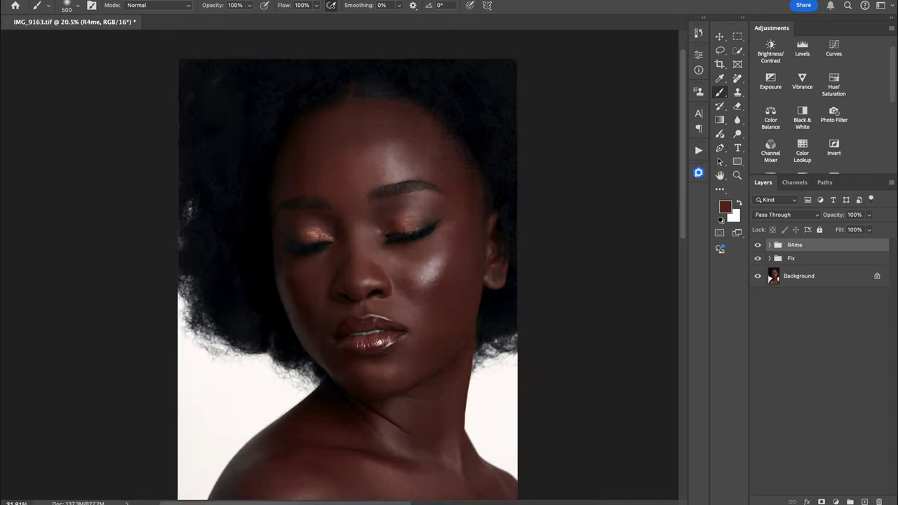
pyautogui.scroll(-3, 434, 236)
pyautogui.click(699, 150)
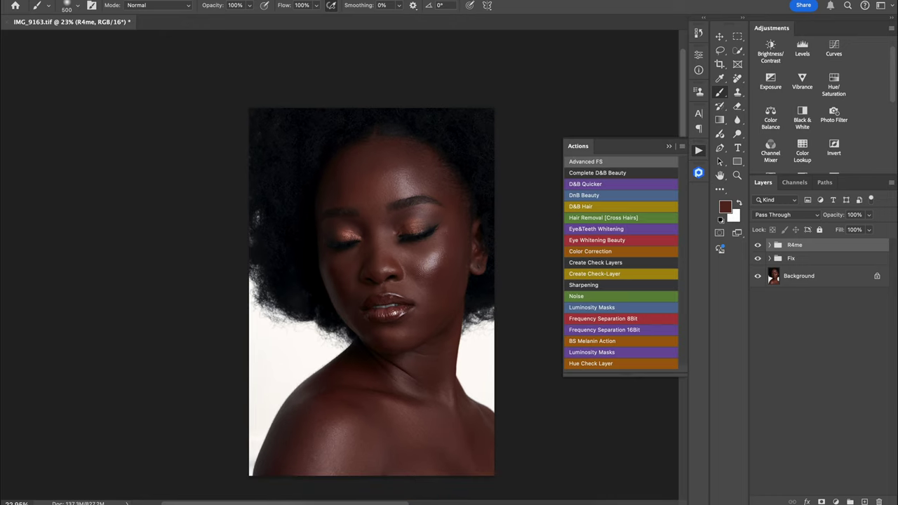
pyautogui.click(587, 184)
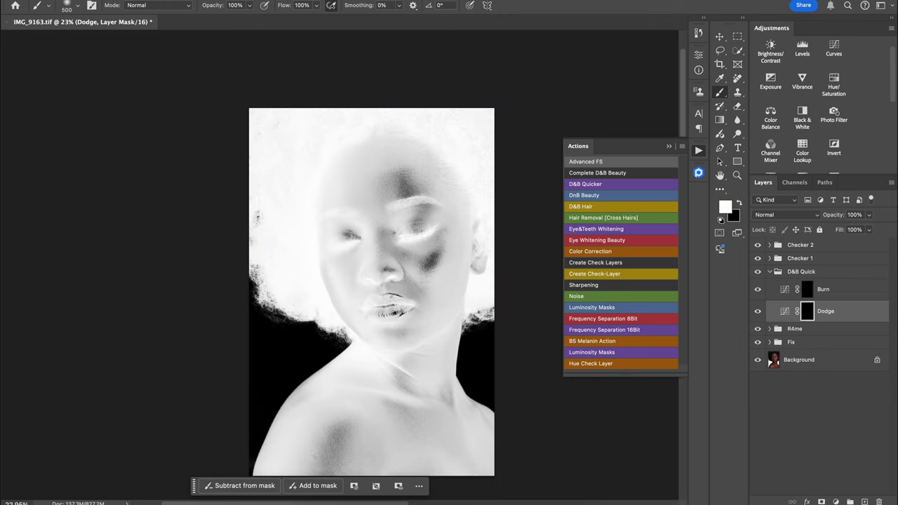
pyautogui.click(670, 147)
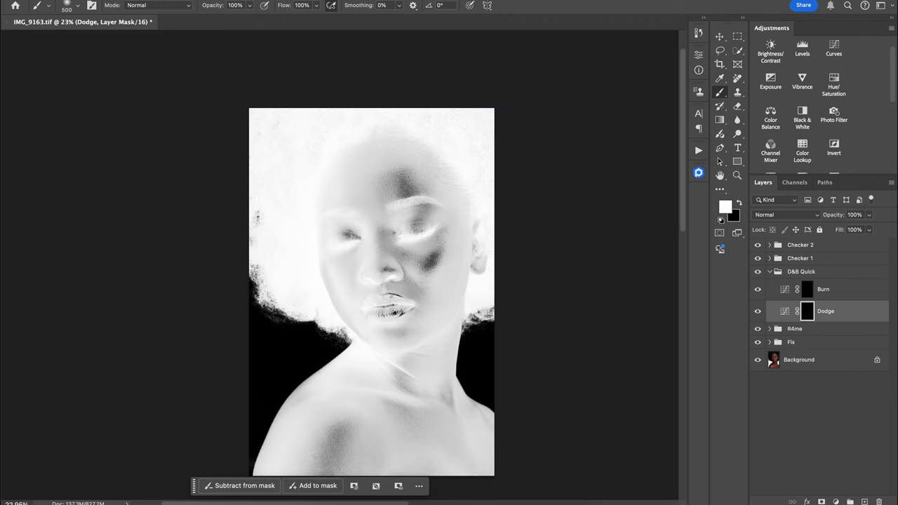
# Step: Preview the Checker 1 and Checker 2 groups, then leave both hidden and the D&B Quick group visible
pyautogui.click(758, 245)
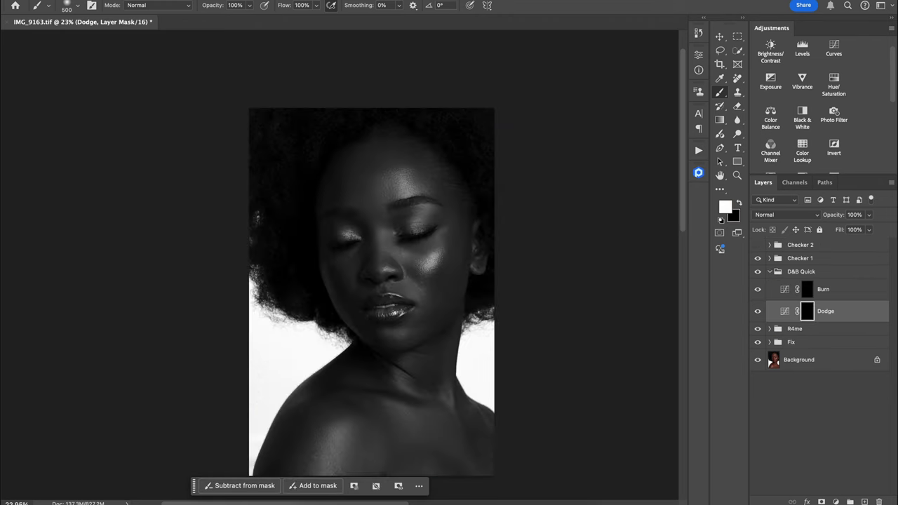
pyautogui.click(758, 258)
pyautogui.click(758, 259)
pyautogui.click(758, 258)
pyautogui.click(758, 245)
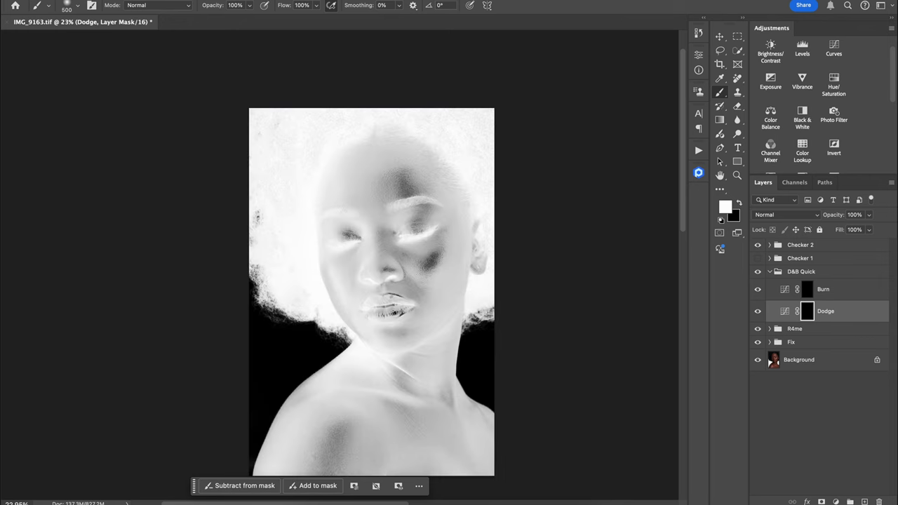
pyautogui.click(758, 245)
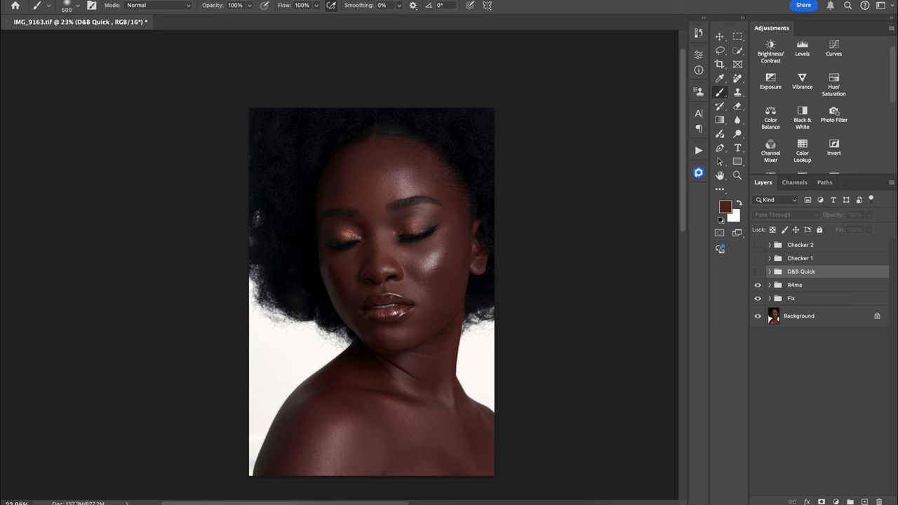
pyautogui.click(758, 271)
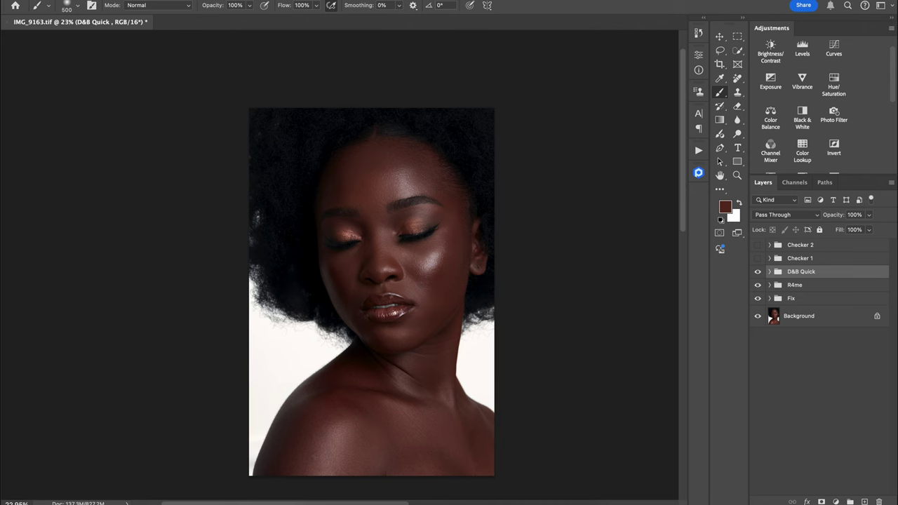
# Step: Set the Dodge Burn layer's opacity to 65% inside the R4me group and collapse the group
pyautogui.hscroll(-2, 372, 292)
pyautogui.click(770, 285)
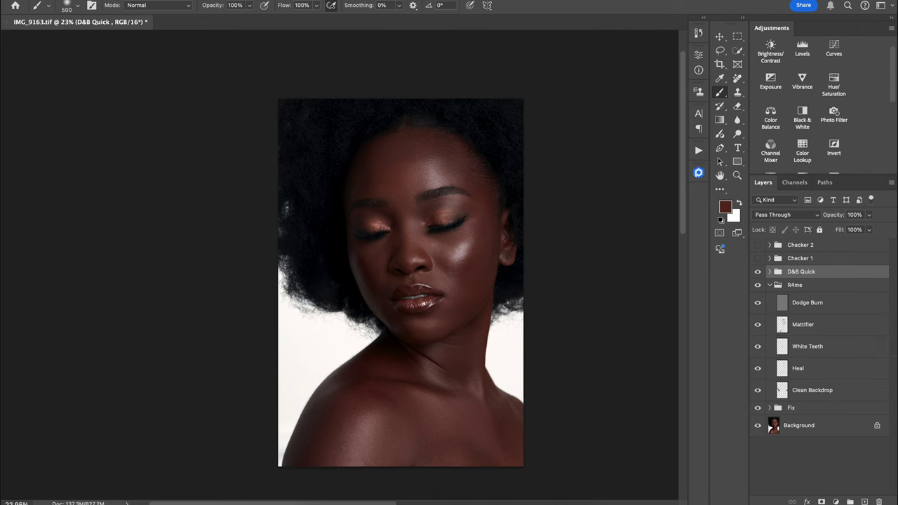
pyautogui.click(808, 303)
pyautogui.click(870, 216)
pyautogui.moveTo(872, 228); pyautogui.dragTo(852, 228)
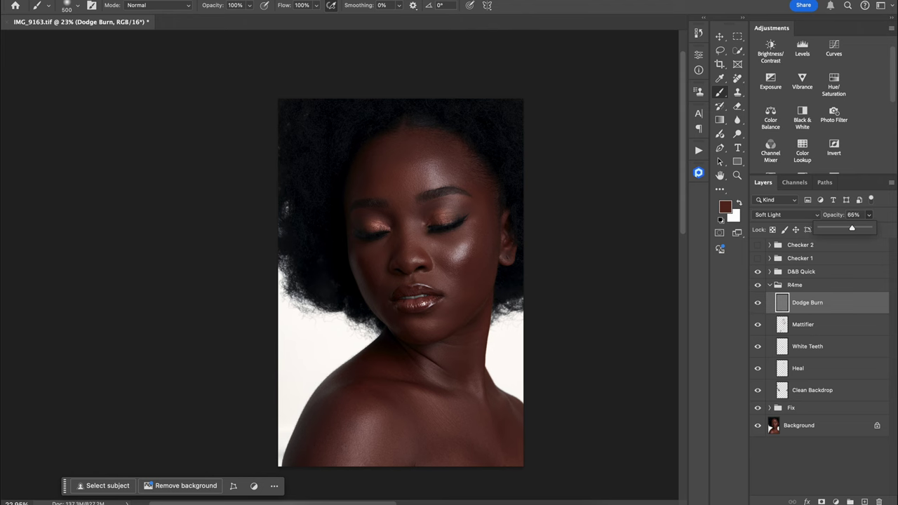
pyautogui.click(770, 285)
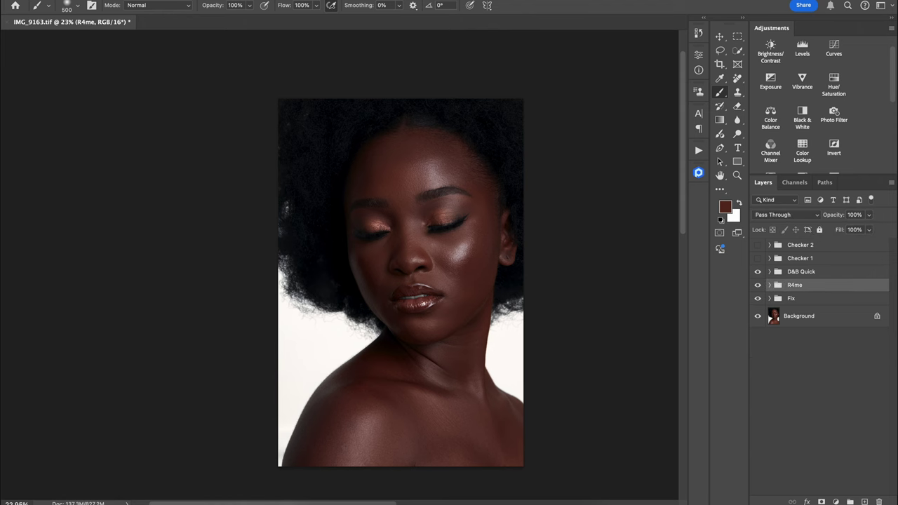
# Step: Slightly lower the opacity of the Mattifier layer inside the R4me group
pyautogui.click(770, 285)
pyautogui.click(805, 325)
pyautogui.click(868, 215)
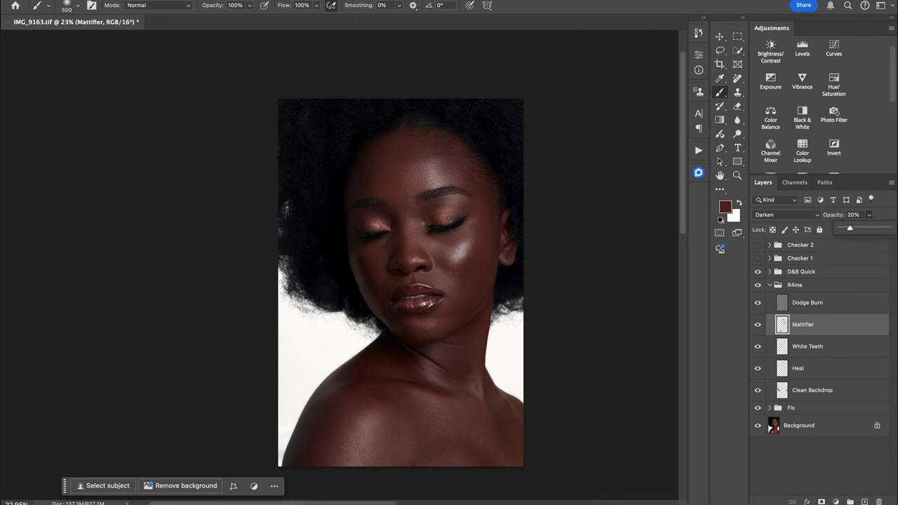
pyautogui.moveTo(849, 228); pyautogui.dragTo(847, 228)
# Step: Reduce the White Teeth layer's opacity and collapse the R4me group
pyautogui.click(808, 346)
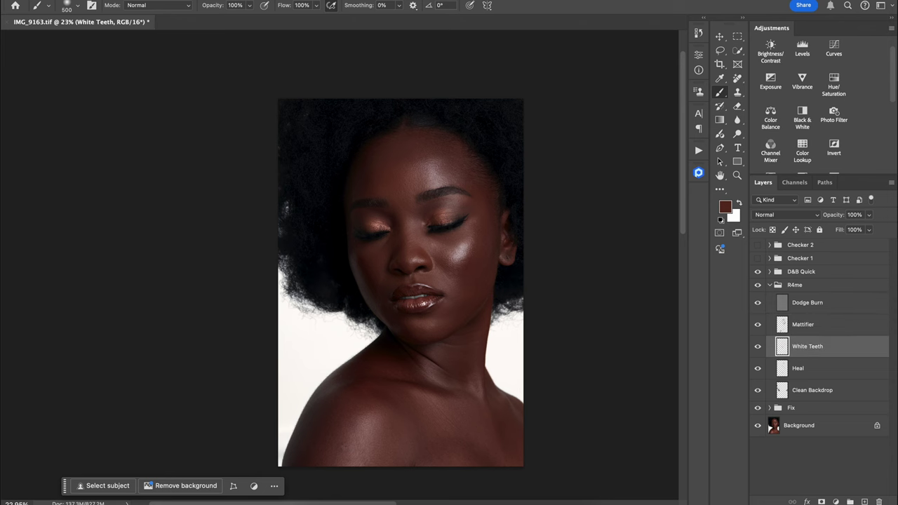
pyautogui.click(869, 215)
pyautogui.moveTo(872, 229); pyautogui.dragTo(850, 228)
pyautogui.click(770, 285)
# Step: Compare the portrait with the R4me group hidden and shown, leaving the group visible
pyautogui.click(758, 285)
pyautogui.click(758, 285)
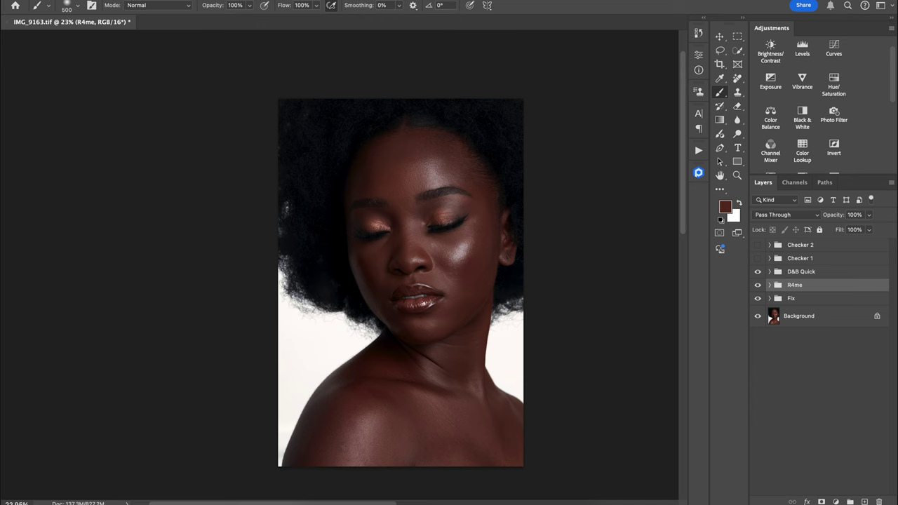
pyautogui.click(758, 285)
pyautogui.click(758, 285)
# Step: Show the Checker 1 group and turn off its Curves 1 adjustment for a plain black-and-white view
pyautogui.click(758, 258)
pyautogui.click(770, 259)
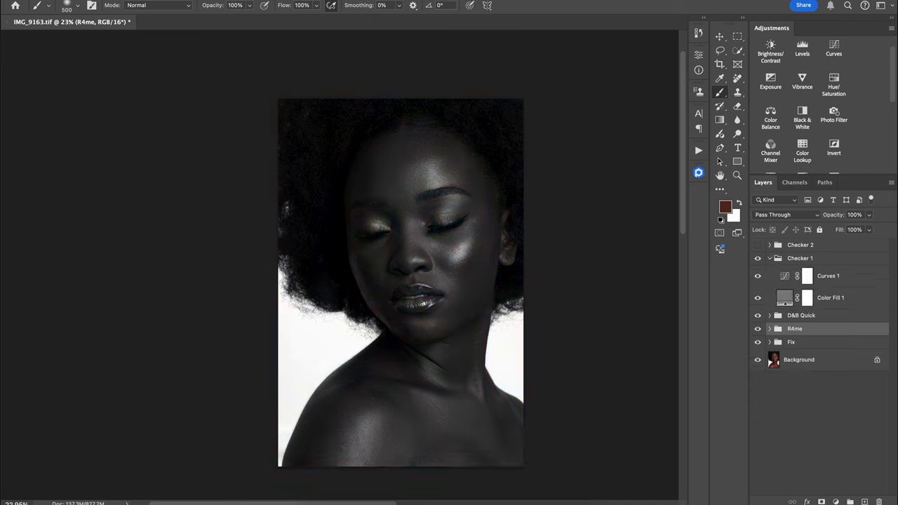
pyautogui.click(758, 276)
# Step: Examine the light and shadow transitions on the face and shoulders in the black-and-white view
pyautogui.scroll(-4, 400, 281)
pyautogui.scroll(2, 401, 281)
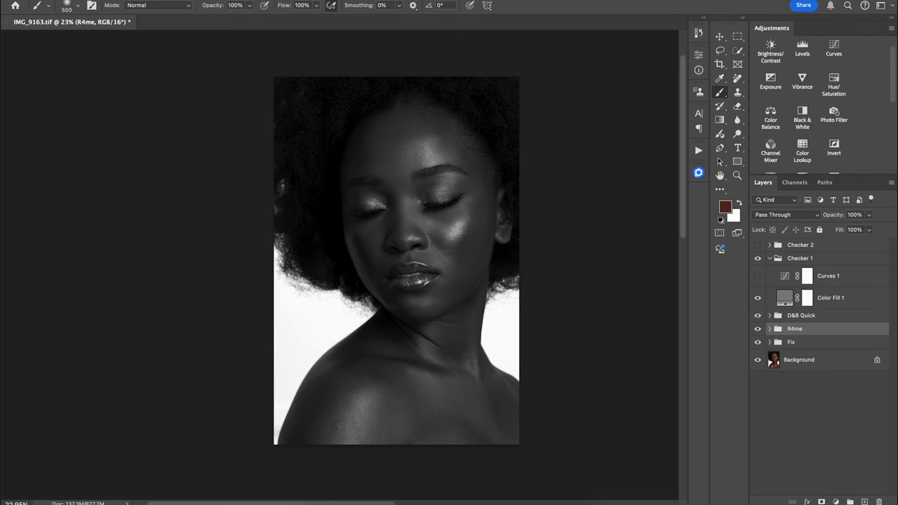
pyautogui.scroll(4, 483, 263)
pyautogui.scroll(6, 483, 263)
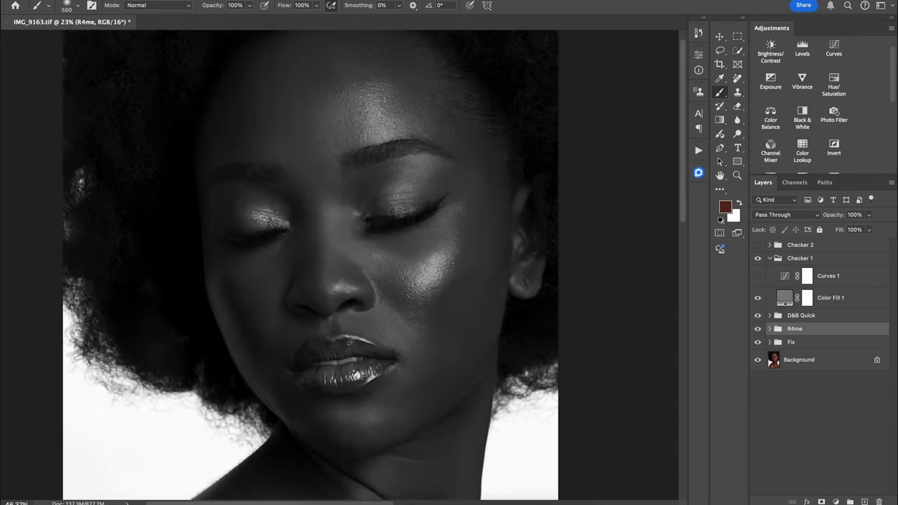
pyautogui.scroll(-8, 482, 262)
pyautogui.scroll(4, 482, 261)
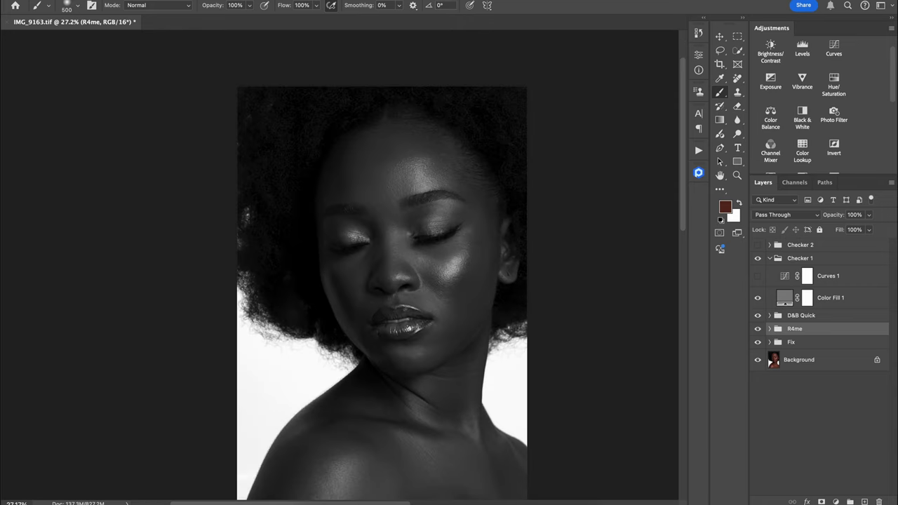
pyautogui.hscroll(-3, 393, 281)
pyautogui.scroll(-2, 393, 281)
pyautogui.hscroll(1, 393, 281)
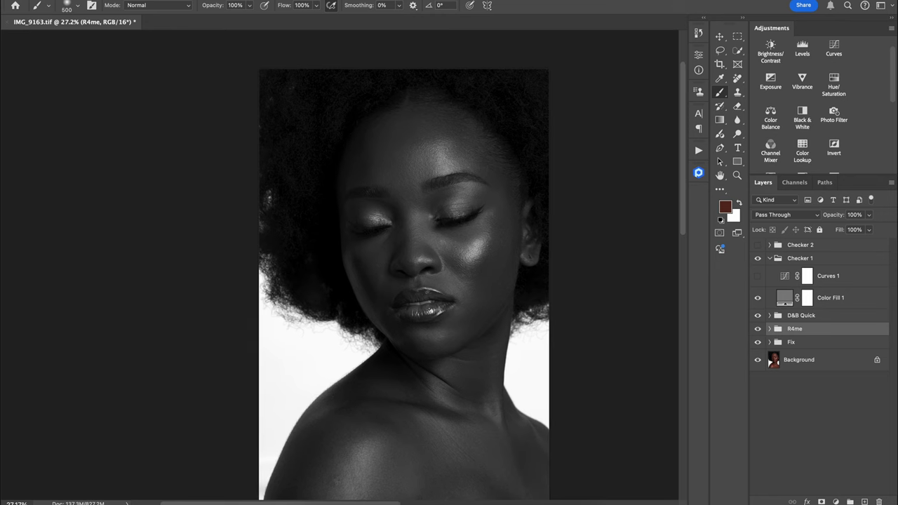
pyautogui.scroll(3, 478, 262)
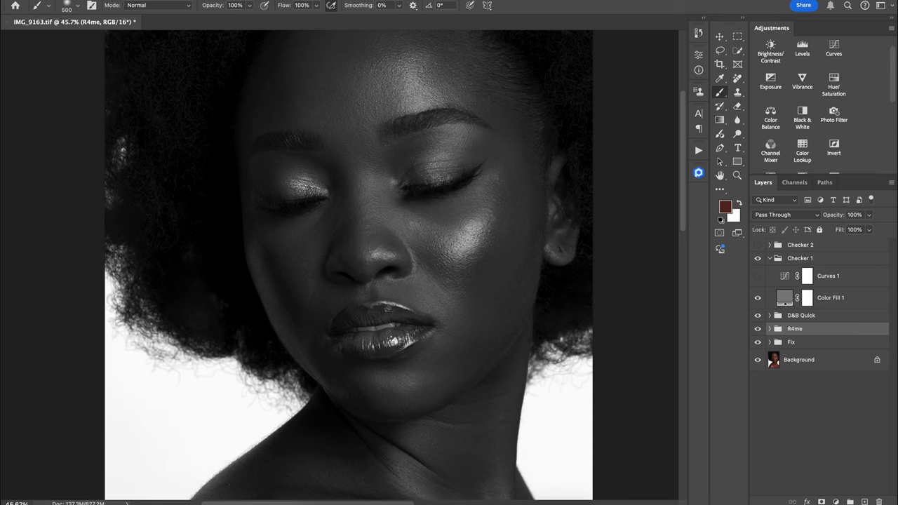
pyautogui.scroll(-5, 390, 316)
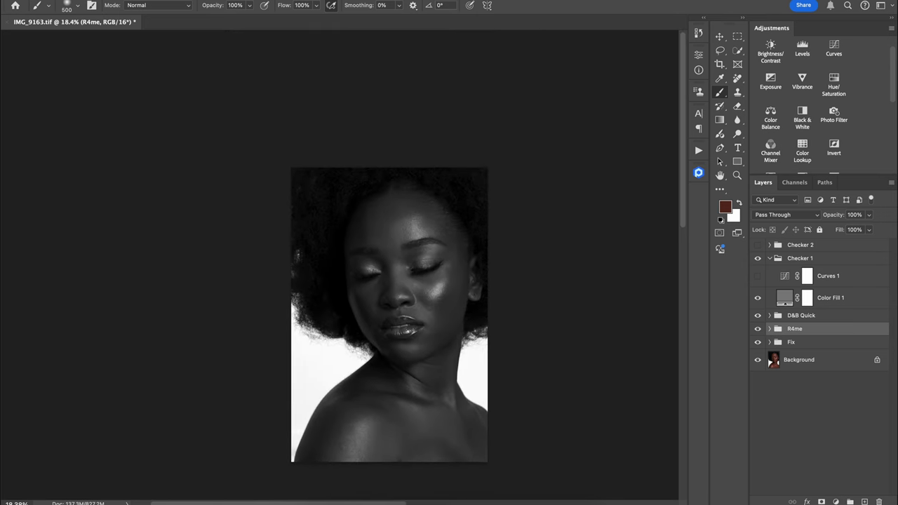
# Step: Collapse and hide the Checker 1 group, and show the Checker 2 group instead
pyautogui.click(770, 258)
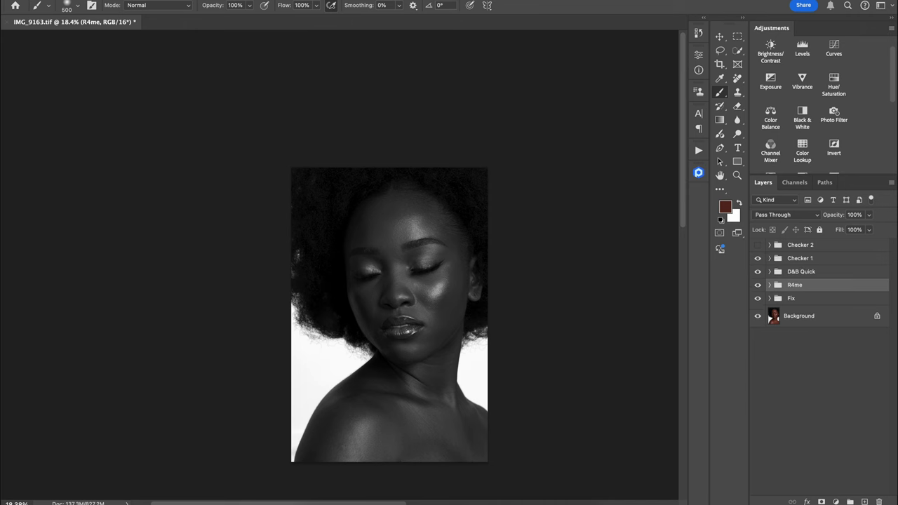
pyautogui.click(758, 258)
pyautogui.click(758, 245)
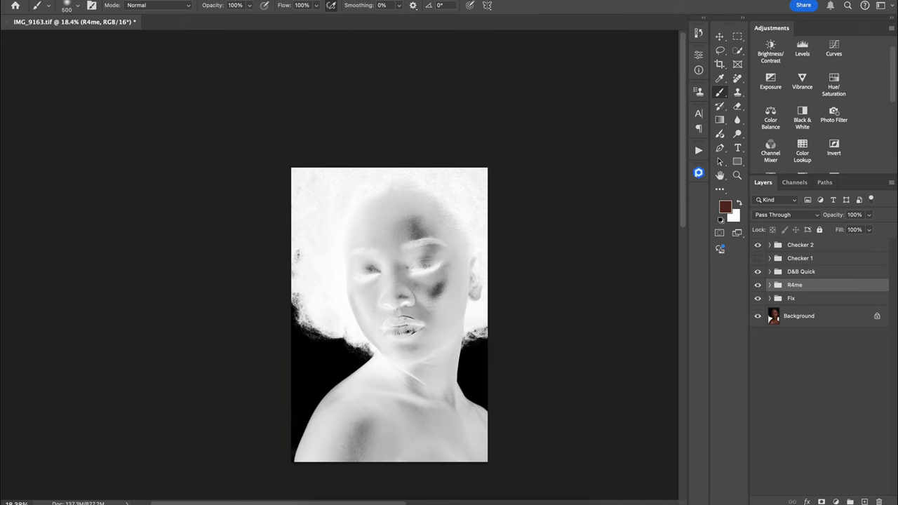
# Step: Set the midtone input of Levels 1 in the Checker 2 group to 0.19
pyautogui.click(770, 245)
pyautogui.doubleClick(786, 263)
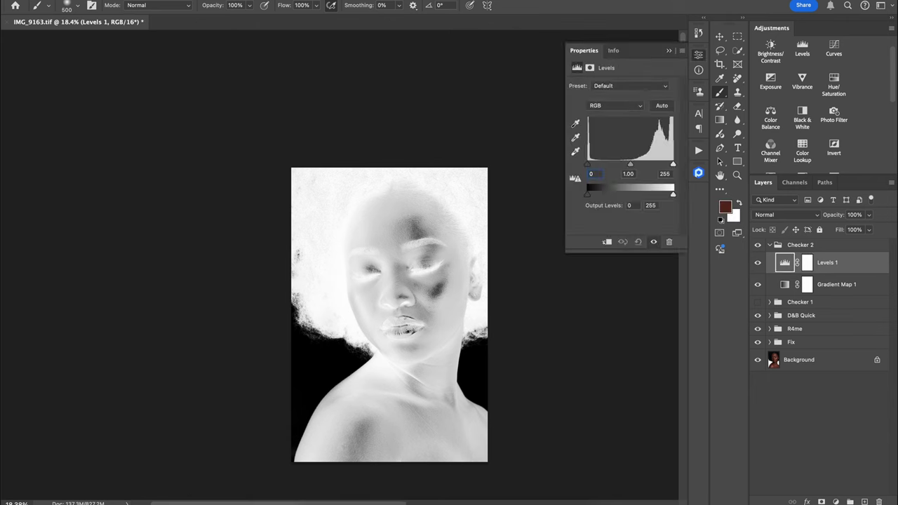
pyautogui.moveTo(630, 164); pyautogui.dragTo(662, 163)
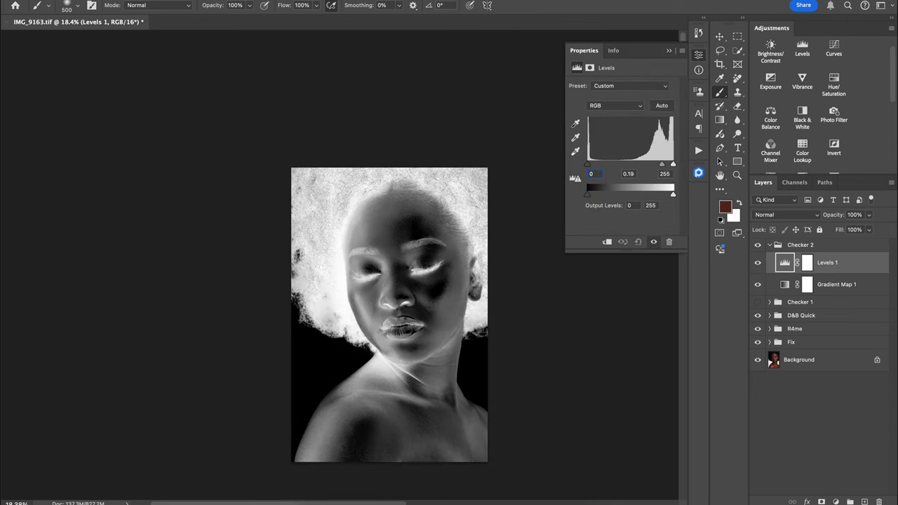
pyautogui.click(669, 50)
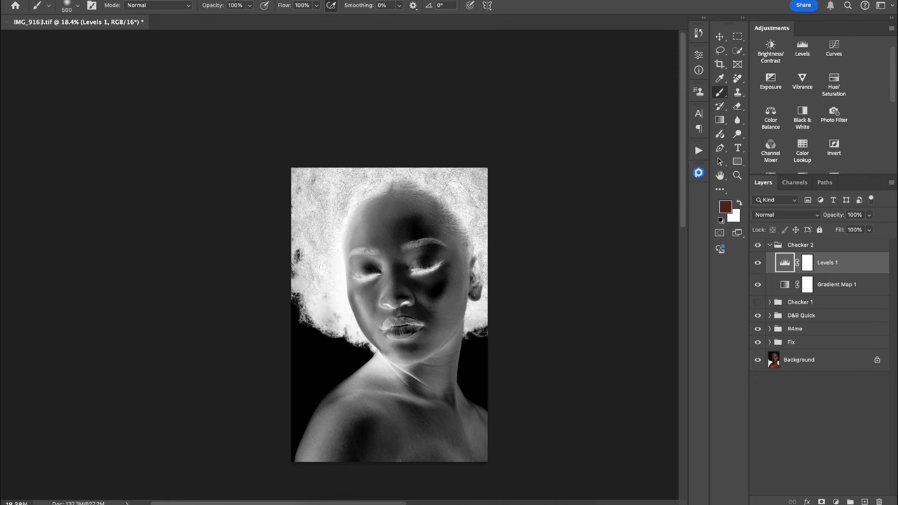
# Step: Reduce the brush size to 70 for work on the chest and collapse the Checker 2 group
pyautogui.scroll(2, 425, 229)
pyautogui.moveTo(425, 230); pyautogui.dragTo(482, 141)
pyautogui.keyDown('alt'); pyautogui.scroll(3, 526, 343); pyautogui.keyUp('alt')
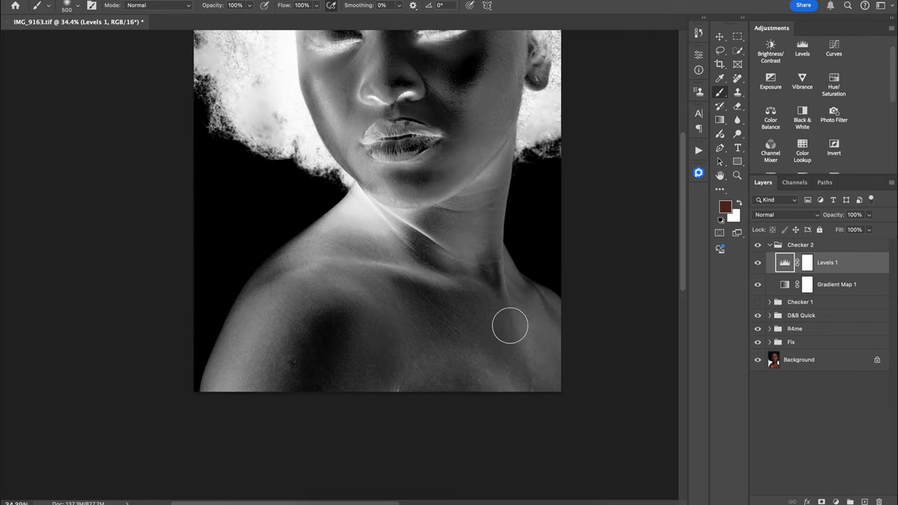
pyautogui.press('[')
pyautogui.press('[')
pyautogui.press('[')
pyautogui.press('[')
pyautogui.press('[')
pyautogui.press('[')
pyautogui.press('[')
pyautogui.press('[')
pyautogui.press('[')
pyautogui.press('[')
pyautogui.press('[')
pyautogui.click(770, 245)
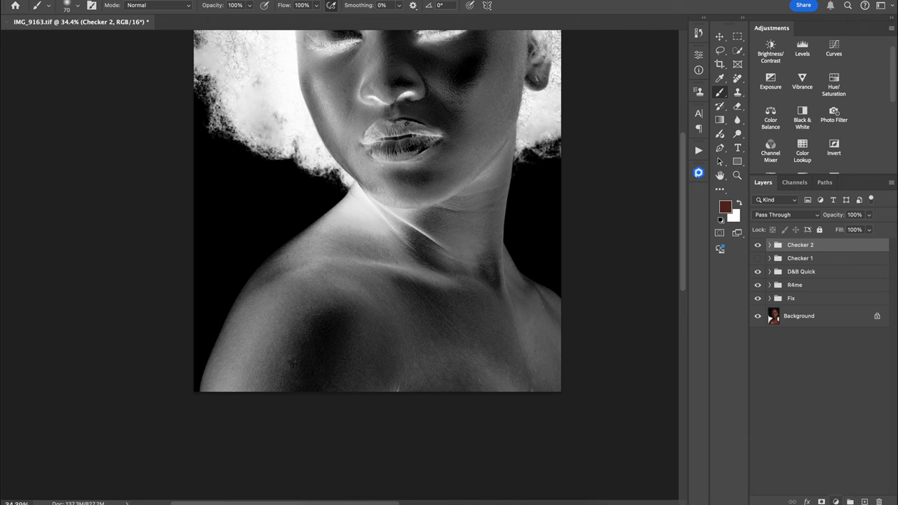
pyautogui.click(822, 502)
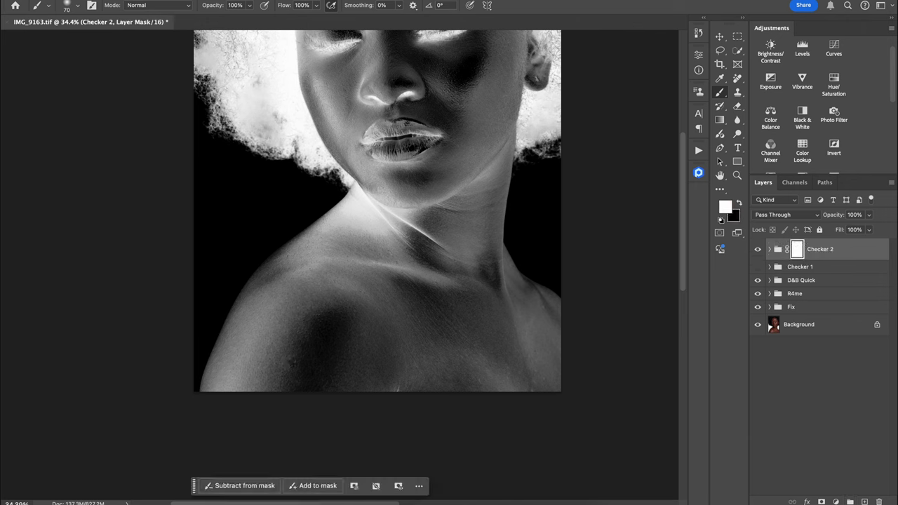
pyautogui.click(733, 216)
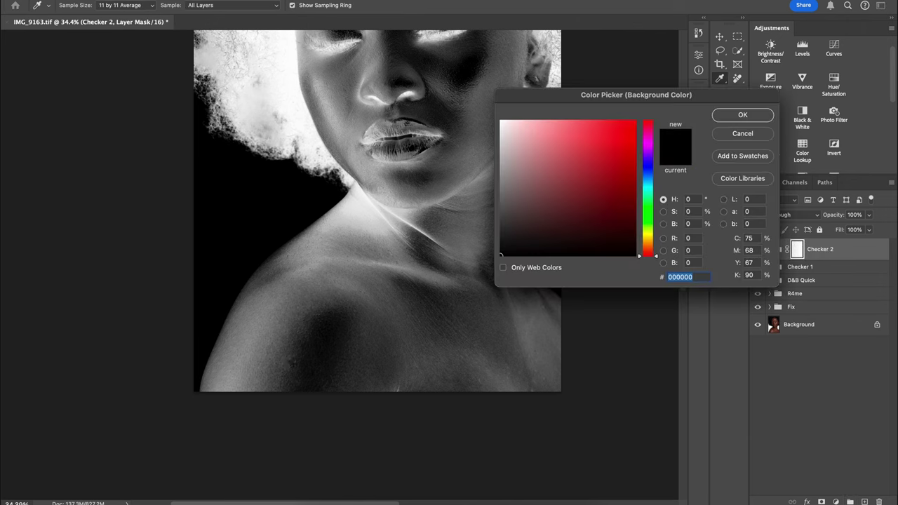
pyautogui.click(743, 134)
pyautogui.click(726, 207)
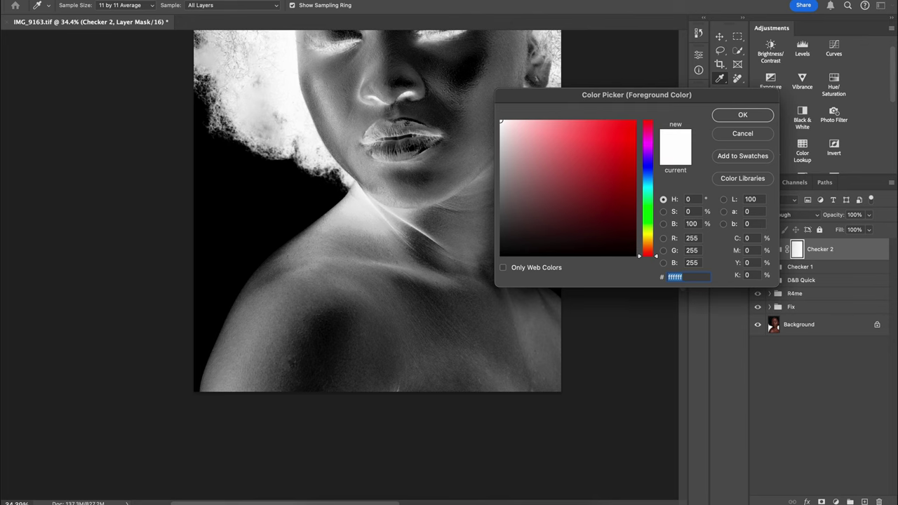
pyautogui.moveTo(647, 200)
pyautogui.mouseDown()
pyautogui.moveTo(648, 229)
pyautogui.moveTo(637, 200)
pyautogui.mouseUp()
pyautogui.click(623, 203)
pyautogui.press('Return')
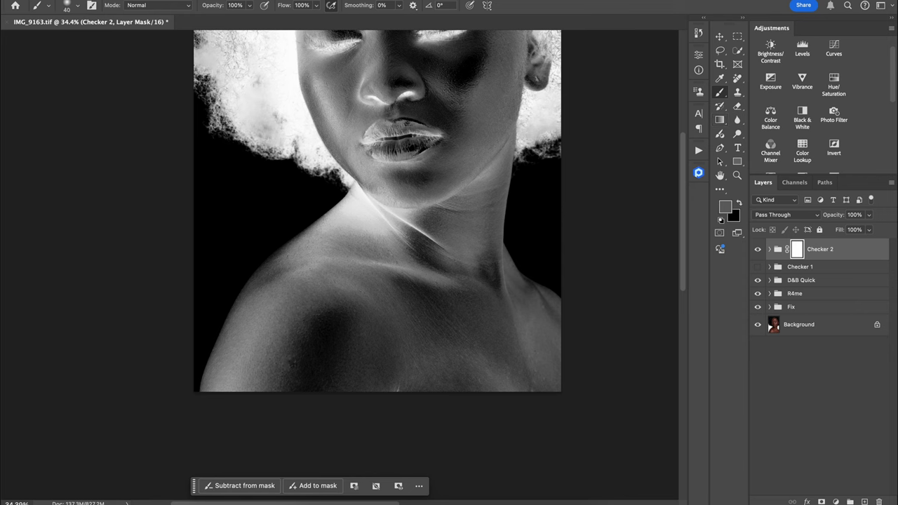
pyautogui.press('[')
pyautogui.press('[')
pyautogui.press('Delete')
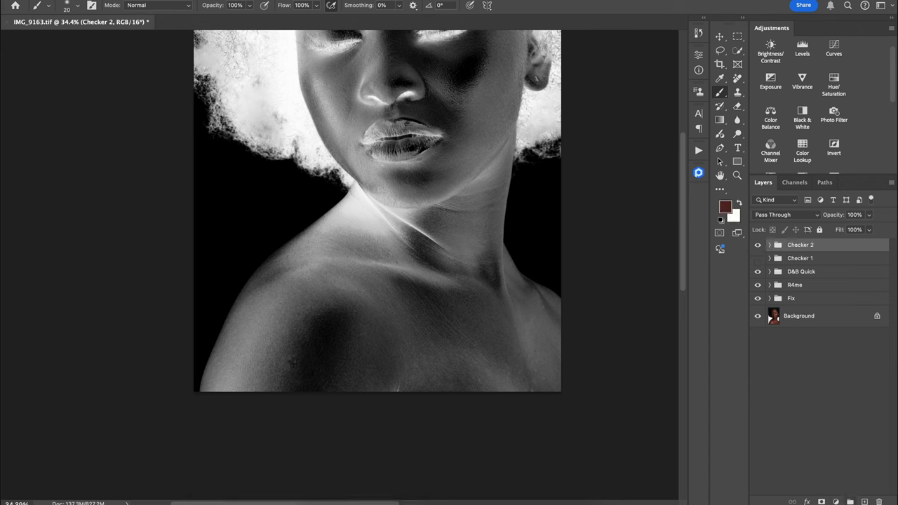
# Step: Add a new empty layer above the Checker 2 group
pyautogui.click(864, 502)
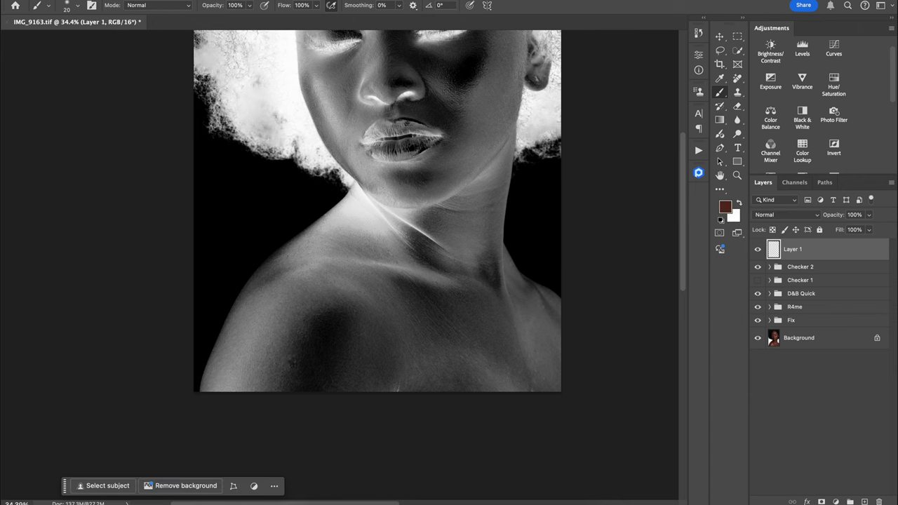
pyautogui.click(726, 207)
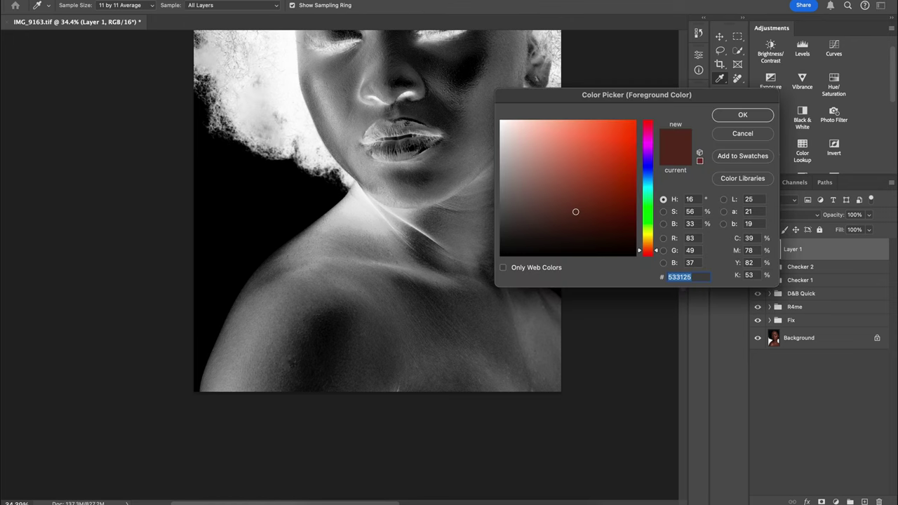
pyautogui.moveTo(649, 250); pyautogui.dragTo(647, 201)
pyautogui.moveTo(576, 211); pyautogui.dragTo(628, 212)
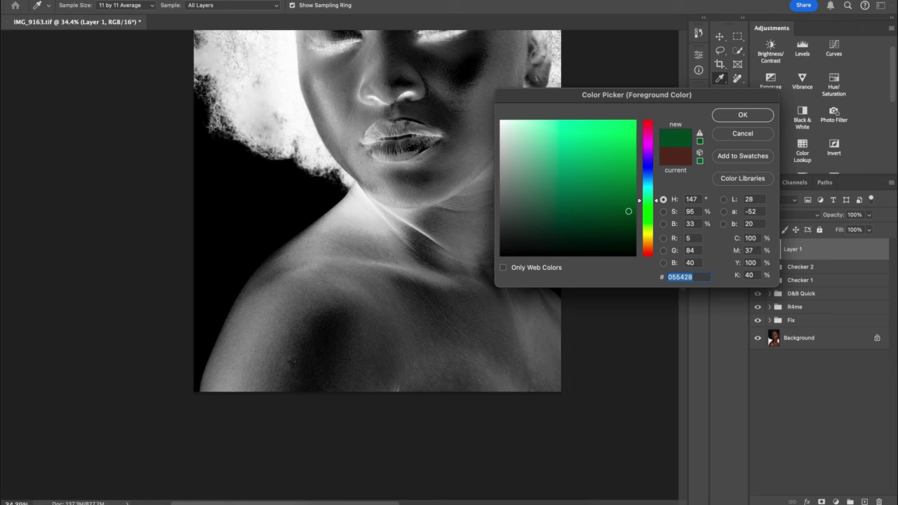
pyautogui.press('Return')
pyautogui.press('b')
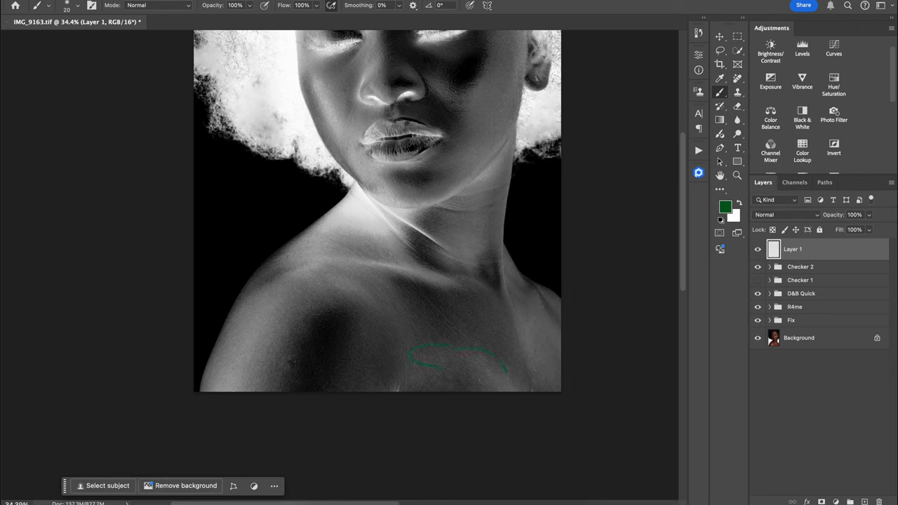
pyautogui.moveTo(507, 370); pyautogui.dragTo(538, 389)
pyautogui.hotkey('ctrl', 'z')
# Step: Set the foreground colour to bright yellow, hex fcff00
pyautogui.click(726, 207)
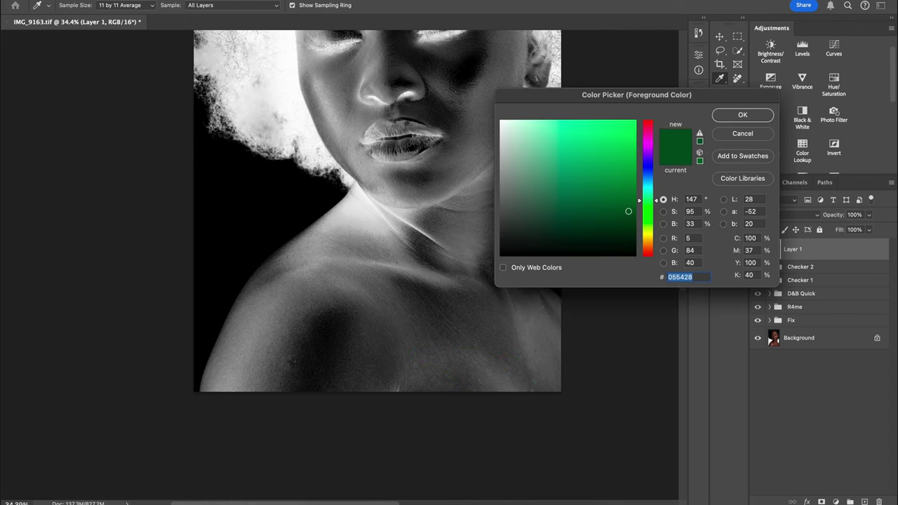
pyautogui.moveTo(648, 201); pyautogui.dragTo(648, 233)
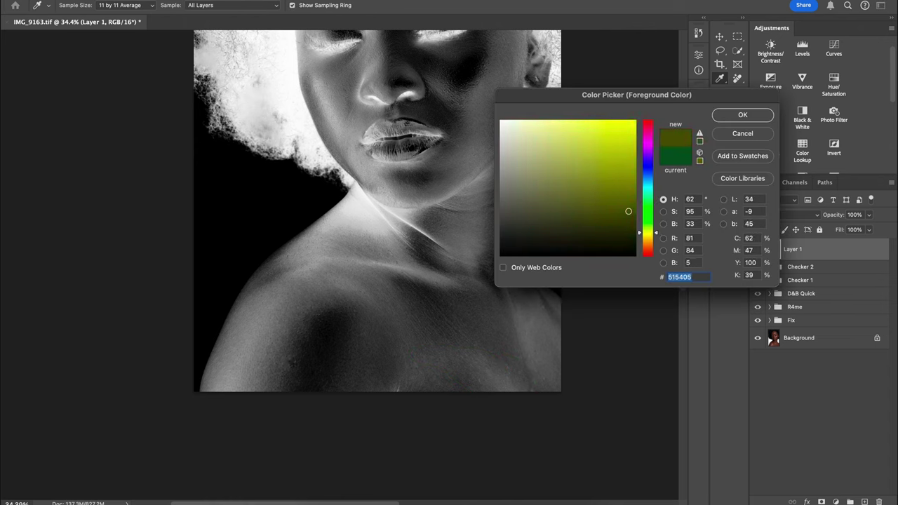
pyautogui.click(635, 121)
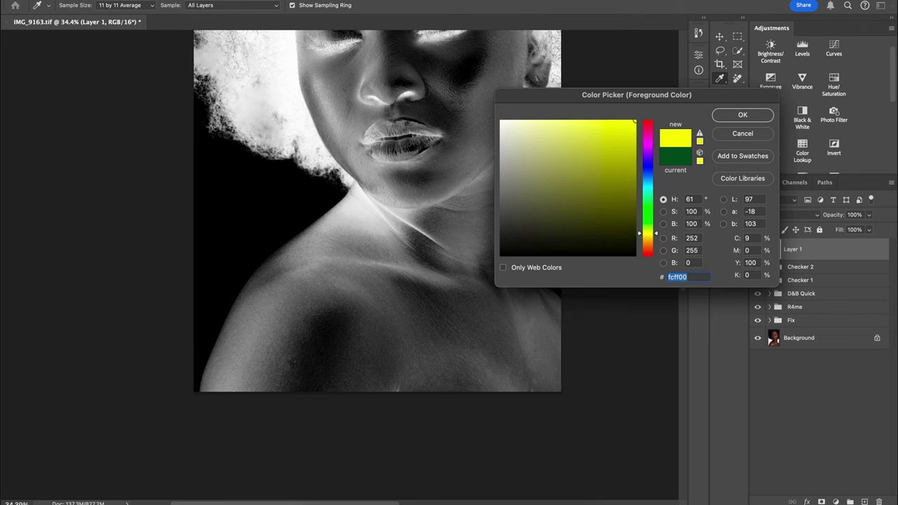
pyautogui.press('Return')
# Step: Outline the uneven area on the lower chest with yellow brush strokes on the new layer
pyautogui.scroll(-6, 509, 364)
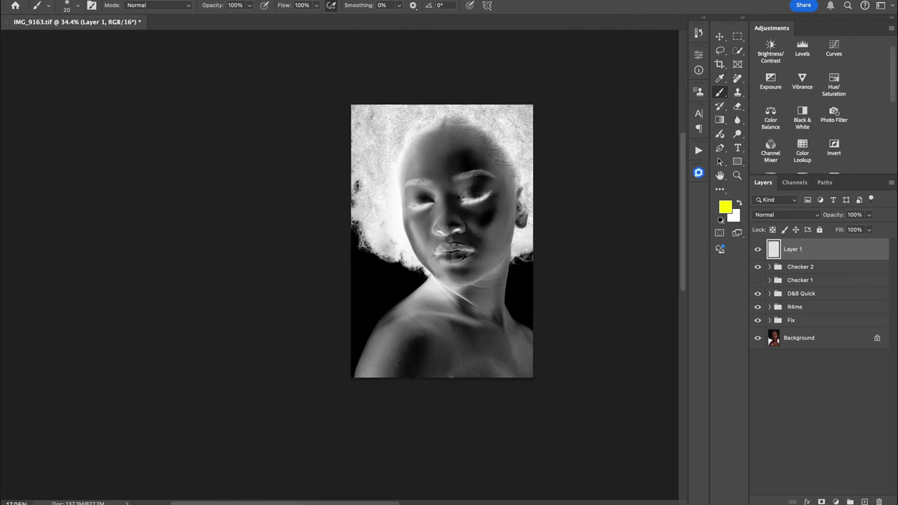
pyautogui.scroll(3, 509, 364)
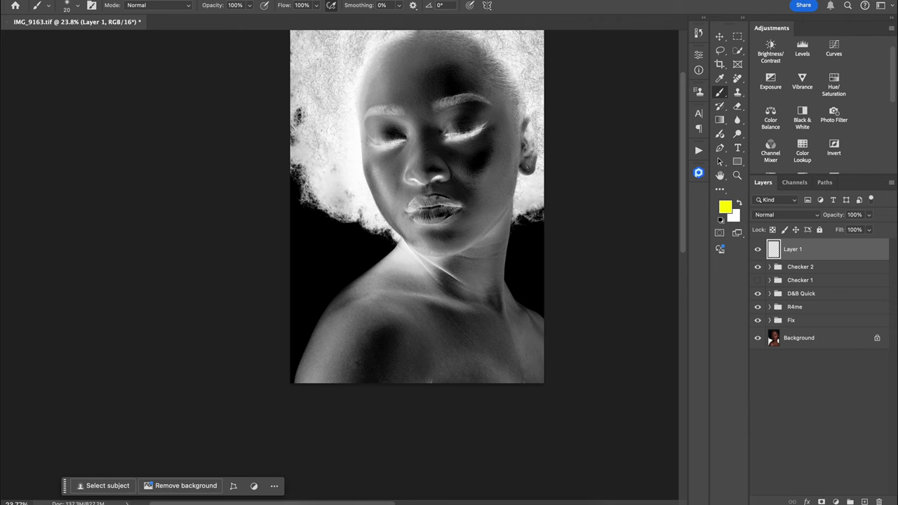
pyautogui.moveTo(508, 336)
pyautogui.mouseDown()
pyautogui.moveTo(411, 349)
pyautogui.moveTo(411, 383)
pyautogui.mouseUp()
pyautogui.moveTo(523, 383)
pyautogui.mouseDown()
pyautogui.moveTo(516, 344)
pyautogui.moveTo(490, 333)
pyautogui.mouseUp()
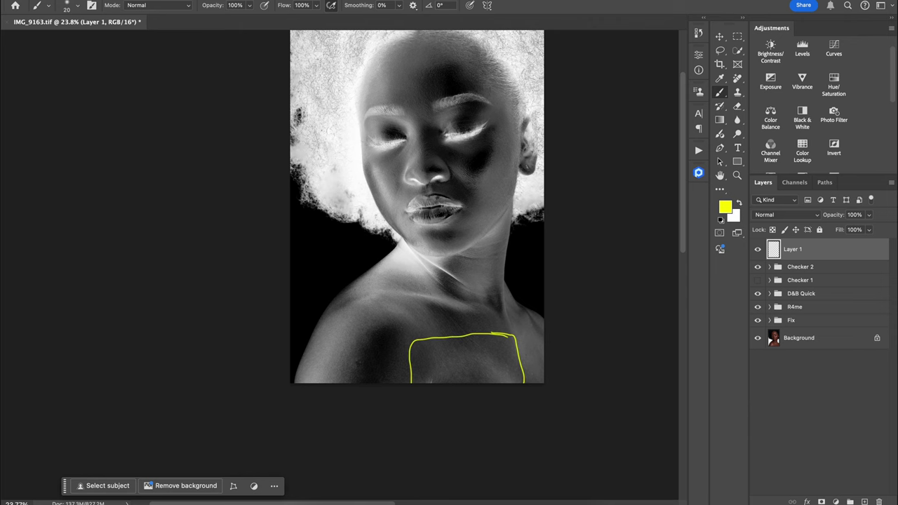
# Step: Mark the arc-shaped patch on the lower chest with yellow wavy strokes and the transition zone above it with white ones
pyautogui.scroll(3, 490, 337)
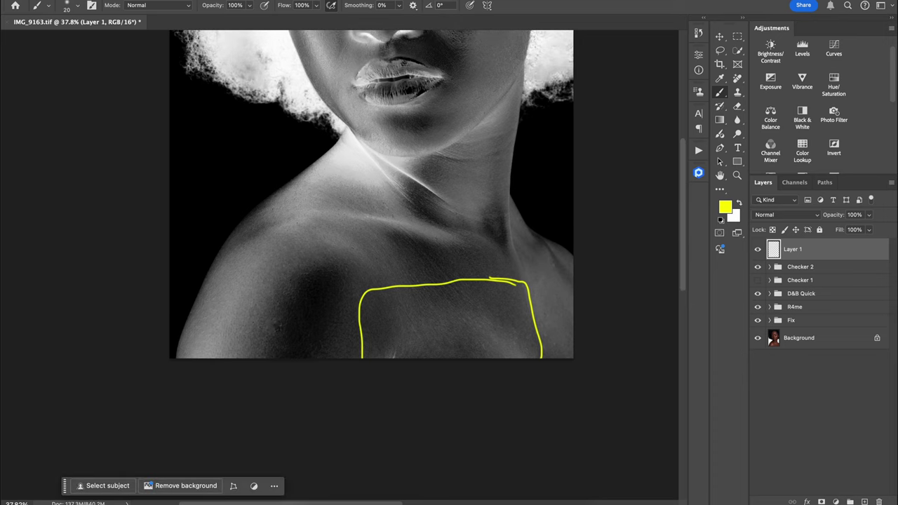
pyautogui.moveTo(402, 349)
pyautogui.mouseDown()
pyautogui.moveTo(456, 319)
pyautogui.moveTo(520, 356)
pyautogui.moveTo(501, 335)
pyautogui.moveTo(459, 319)
pyautogui.moveTo(413, 336)
pyautogui.moveTo(403, 351)
pyautogui.mouseUp()
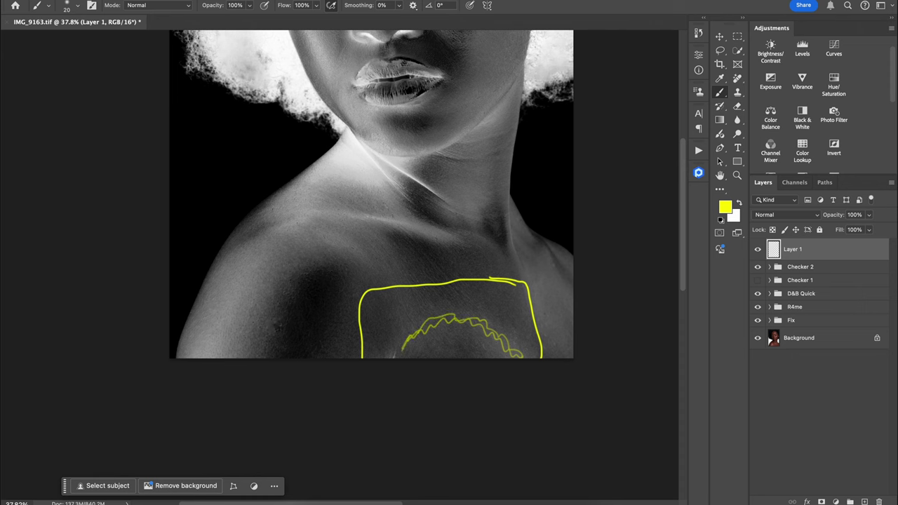
pyautogui.press('x')
pyautogui.moveTo(416, 301)
pyautogui.mouseDown()
pyautogui.moveTo(484, 300)
pyautogui.moveTo(515, 315)
pyautogui.mouseUp()
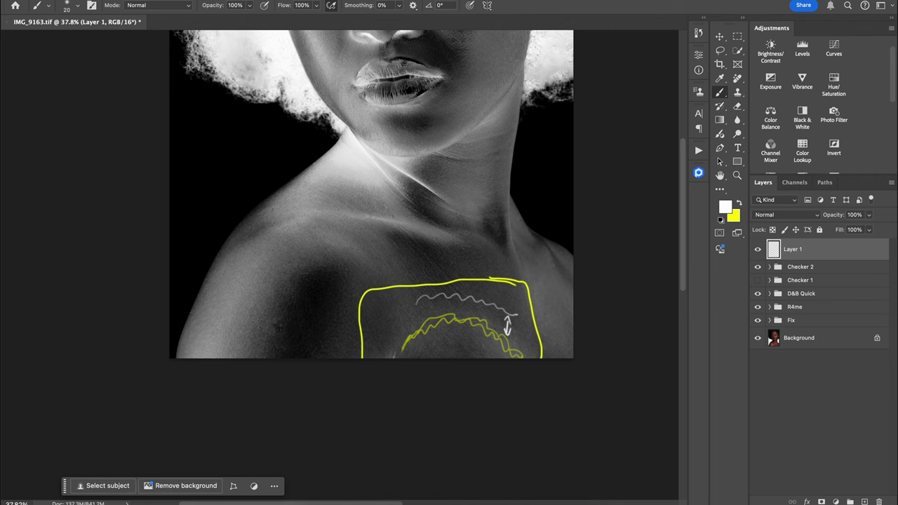
pyautogui.scroll(-5, 474, 307)
pyautogui.scroll(2, 474, 307)
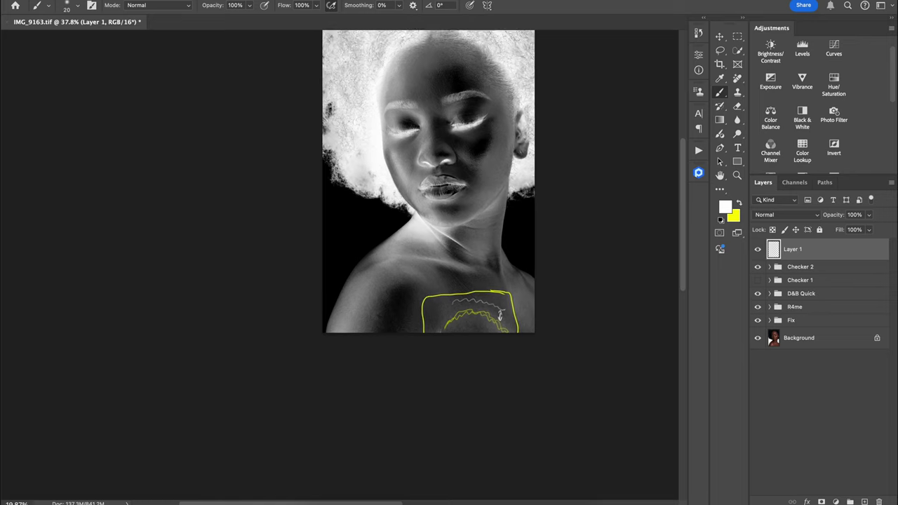
pyautogui.scroll(2, 474, 307)
pyautogui.scroll(4, 456, 312)
pyautogui.scroll(-3, 456, 313)
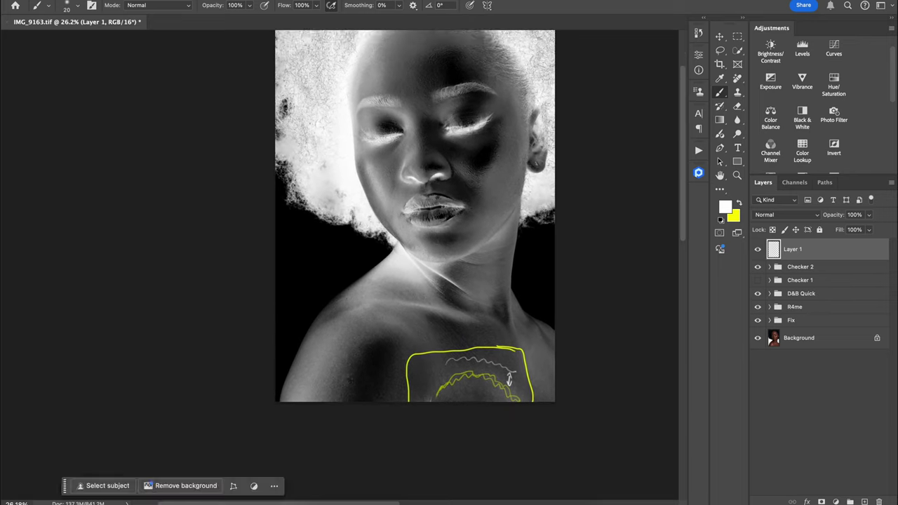
pyautogui.scroll(2, 457, 312)
pyautogui.moveTo(497, 262); pyautogui.dragTo(495, 289)
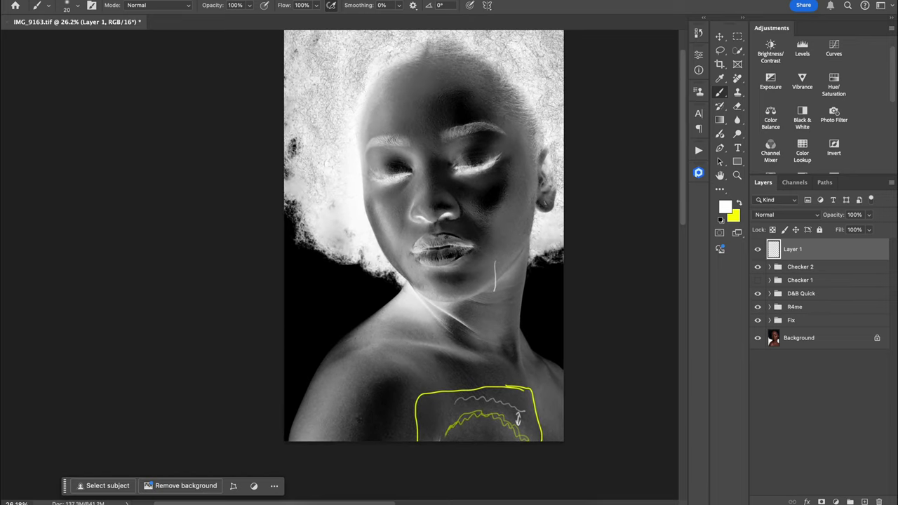
pyautogui.press('super+z')
# Step: Outline the dark patch on the cheek near the ear in yellow and the curved area directly below it in white
pyautogui.scroll(2, 484, 263)
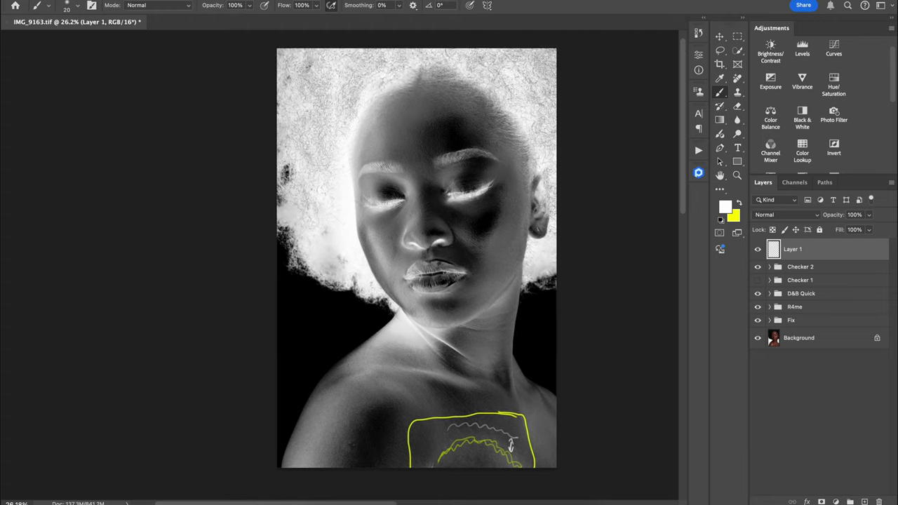
pyautogui.scroll(4, 485, 256)
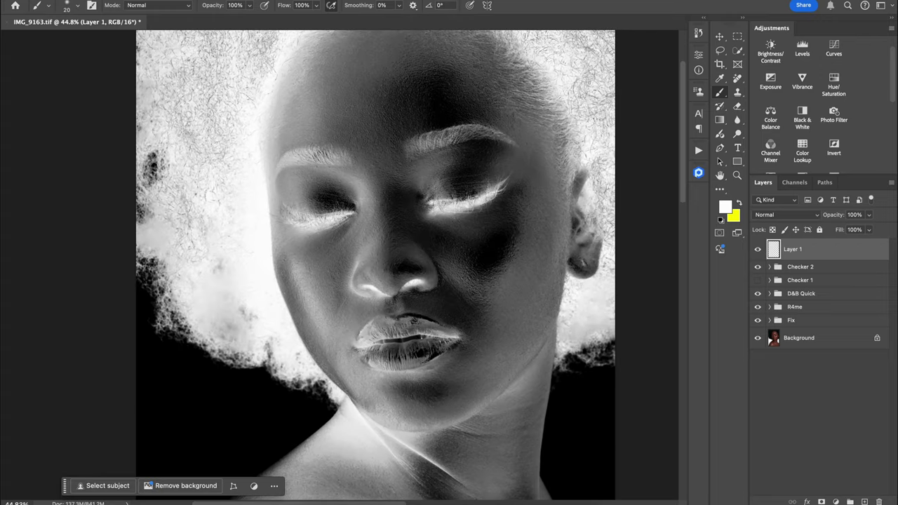
pyautogui.press('x')
pyautogui.moveTo(511, 226)
pyautogui.mouseDown()
pyautogui.moveTo(439, 243)
pyautogui.moveTo(473, 269)
pyautogui.moveTo(499, 275)
pyautogui.moveTo(524, 247)
pyautogui.moveTo(510, 228)
pyautogui.mouseUp()
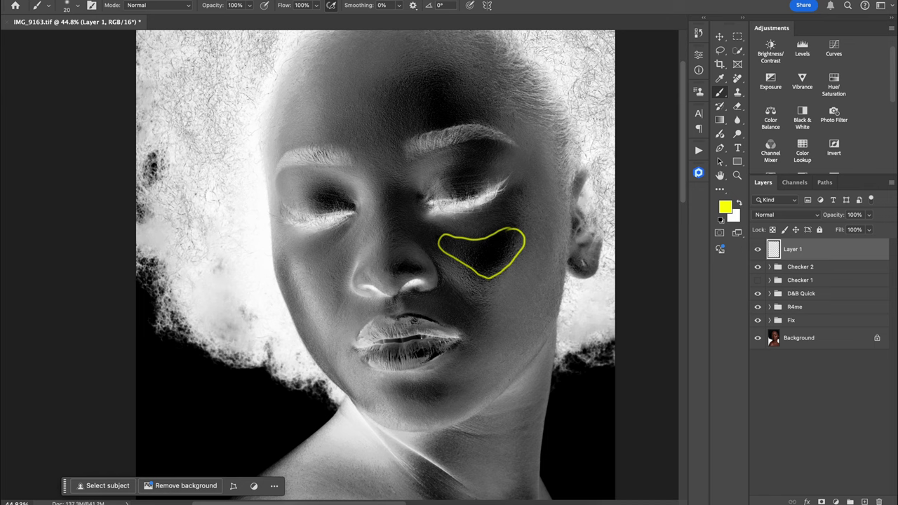
pyautogui.press('x')
pyautogui.moveTo(455, 261)
pyautogui.mouseDown()
pyautogui.moveTo(459, 294)
pyautogui.moveTo(504, 311)
pyautogui.moveTo(529, 284)
pyautogui.moveTo(535, 251)
pyautogui.moveTo(487, 288)
pyautogui.moveTo(446, 267)
pyautogui.mouseUp()
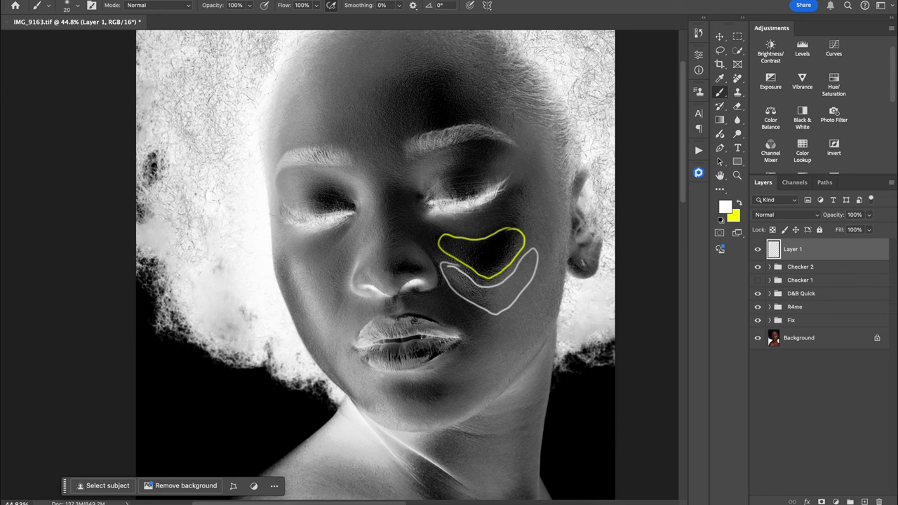
# Step: Hide Layer 1 to examine the cheek tones without the marks, and make the layer visible again
pyautogui.click(758, 249)
pyautogui.scroll(5, 485, 284)
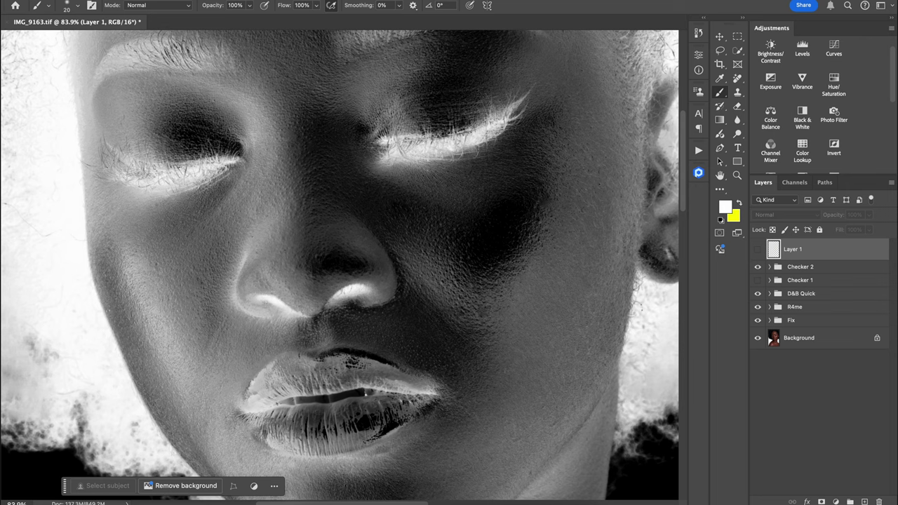
pyautogui.scroll(-10, 503, 264)
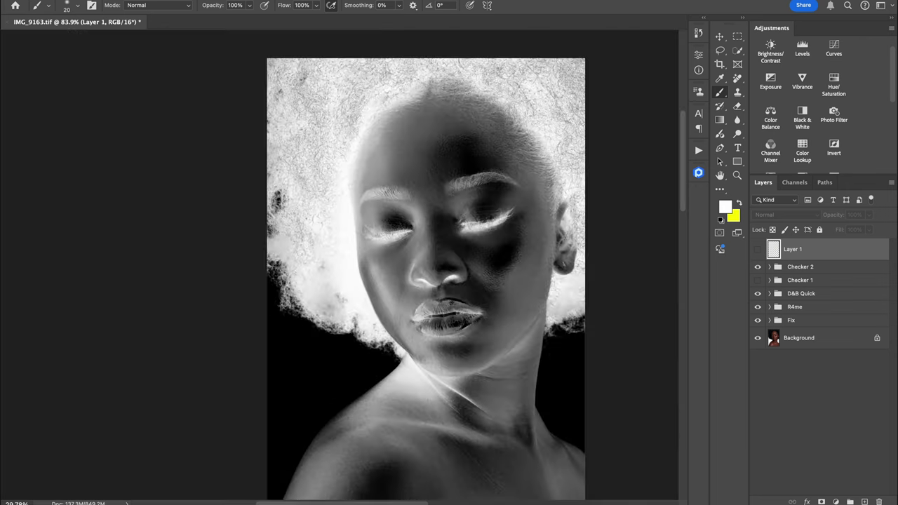
pyautogui.scroll(3, 502, 264)
pyautogui.scroll(3, 447, 239)
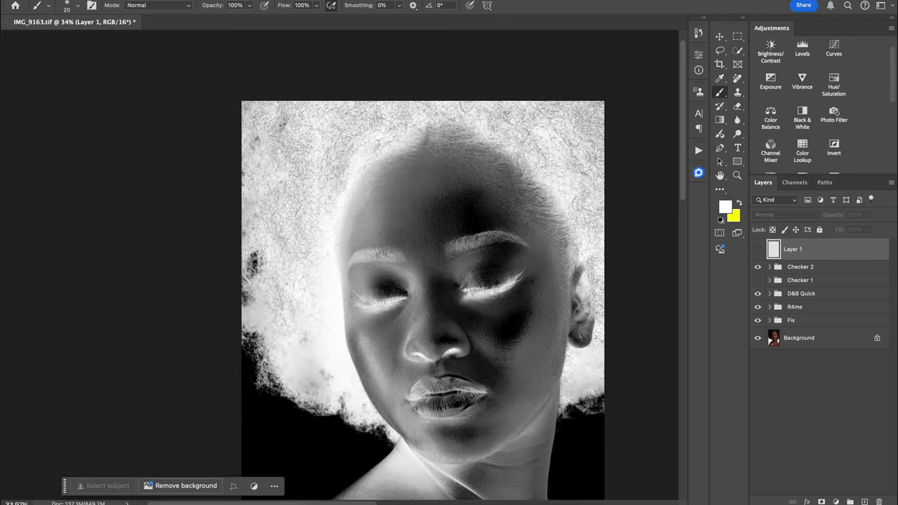
pyautogui.click(758, 249)
pyautogui.scroll(2, 439, 256)
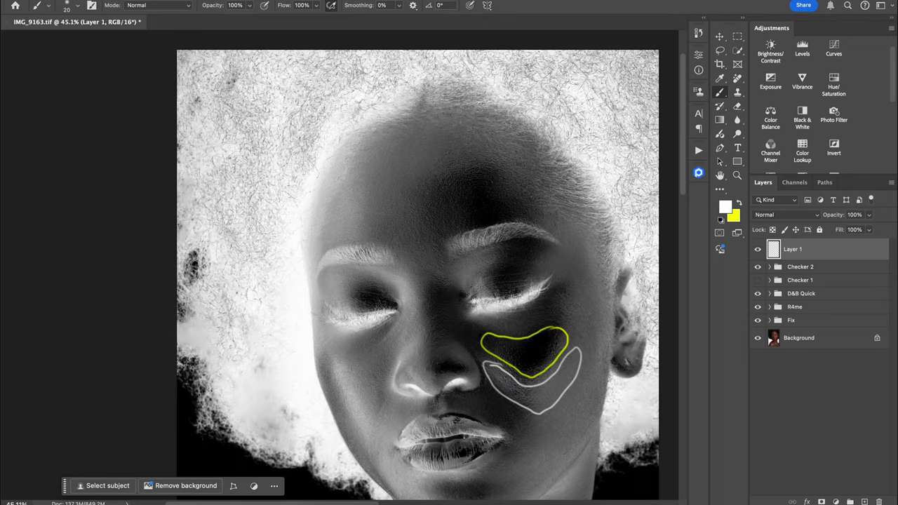
# Step: Expand the Checker 2 group and set the midtone input of its Levels 1 adjustment to 0.18
pyautogui.click(769, 266)
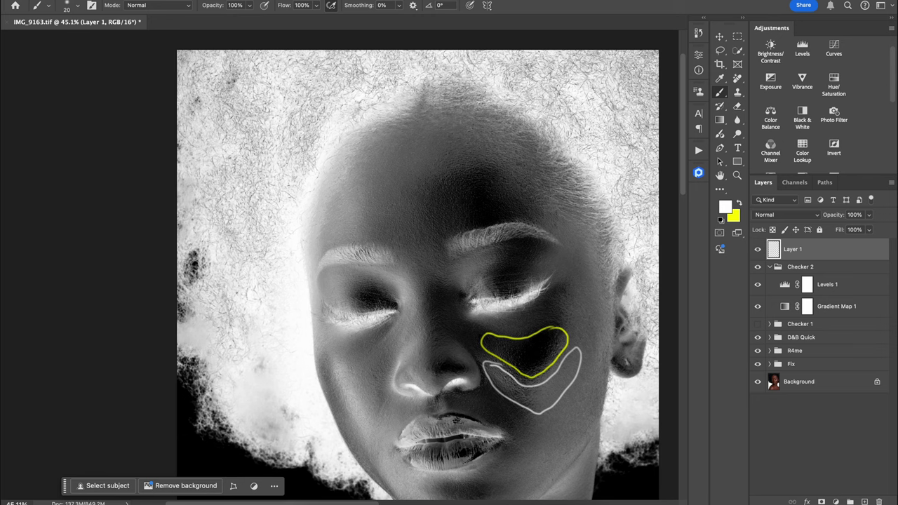
pyautogui.doubleClick(785, 285)
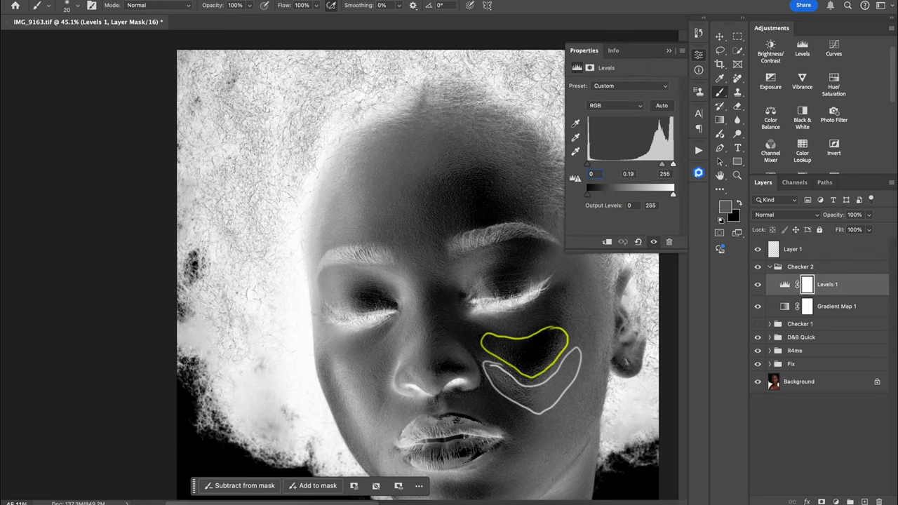
pyautogui.scroll(-3, 487, 270)
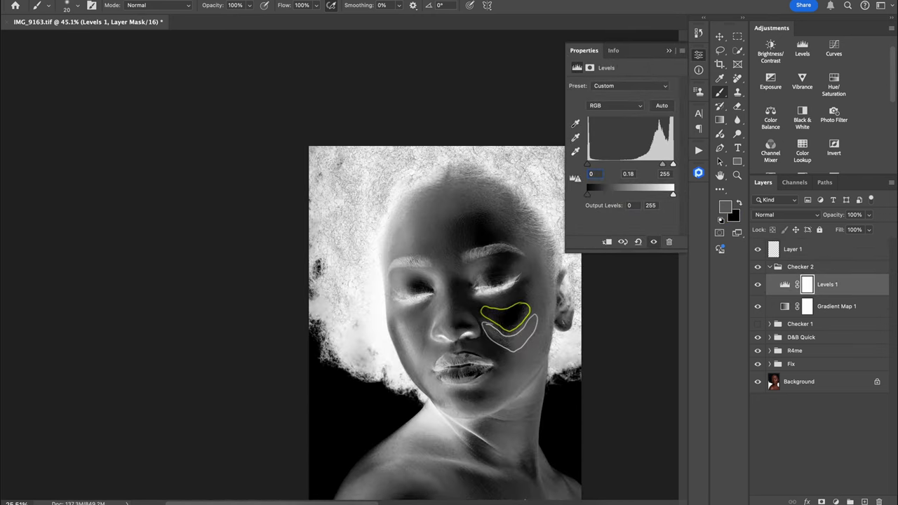
# Step: On Layer 1, outline the patch between the eyebrows in white and two adjoining forehead areas above it in yellow
pyautogui.click(800, 249)
pyautogui.moveTo(459, 250); pyautogui.dragTo(426, 261)
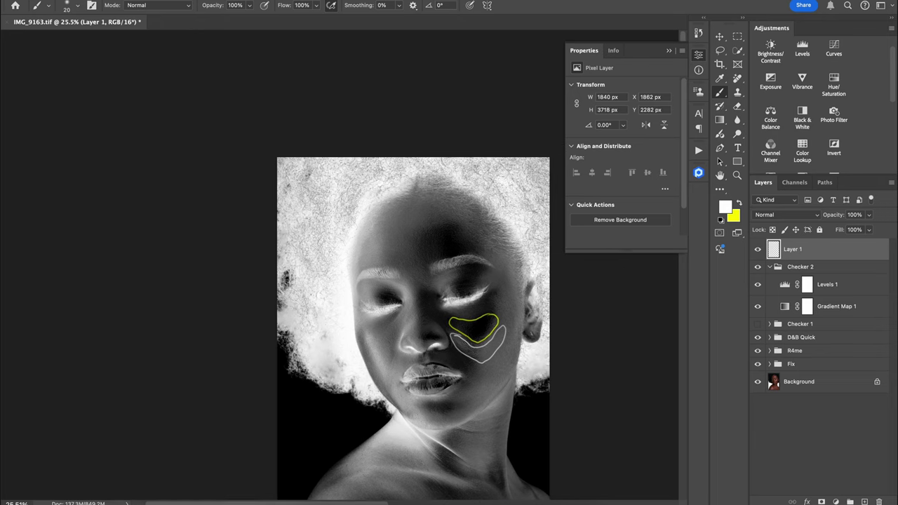
pyautogui.scroll(2, 427, 261)
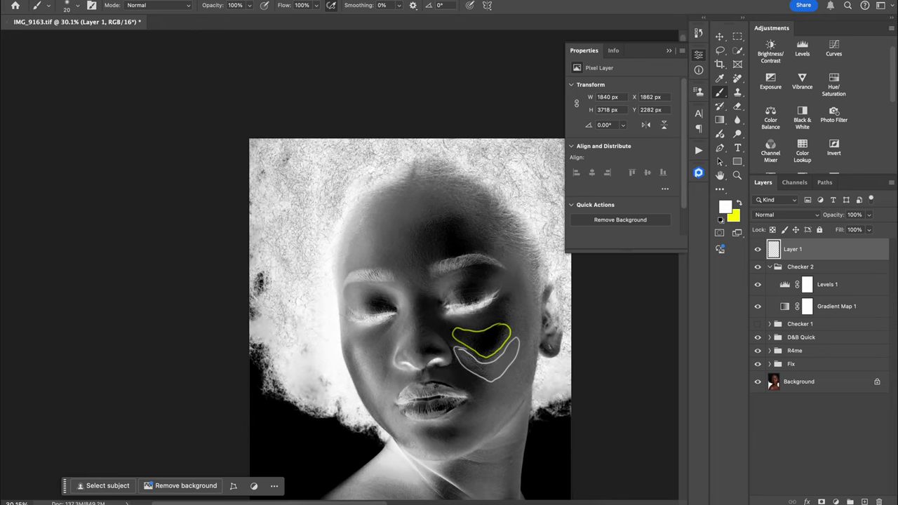
pyautogui.moveTo(421, 268)
pyautogui.mouseDown()
pyautogui.moveTo(409, 267)
pyautogui.moveTo(406, 279)
pyautogui.moveTo(428, 292)
pyautogui.moveTo(424, 272)
pyautogui.mouseUp()
pyautogui.press('x')
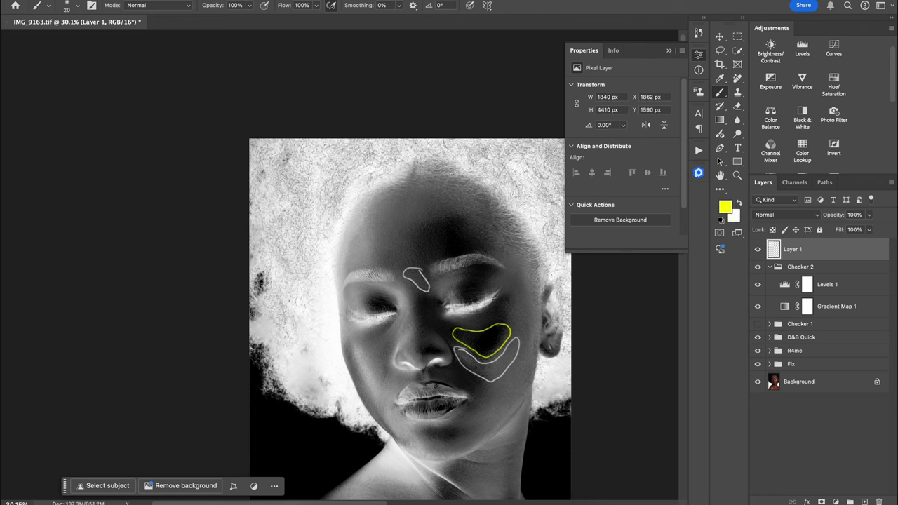
pyautogui.moveTo(414, 242)
pyautogui.mouseDown()
pyautogui.moveTo(382, 232)
pyautogui.moveTo(368, 246)
pyautogui.moveTo(369, 261)
pyautogui.moveTo(385, 274)
pyautogui.moveTo(424, 266)
pyautogui.moveTo(415, 242)
pyautogui.moveTo(432, 225)
pyautogui.moveTo(422, 228)
pyautogui.moveTo(415, 250)
pyautogui.moveTo(423, 264)
pyautogui.moveTo(446, 261)
pyautogui.moveTo(442, 221)
pyautogui.mouseUp()
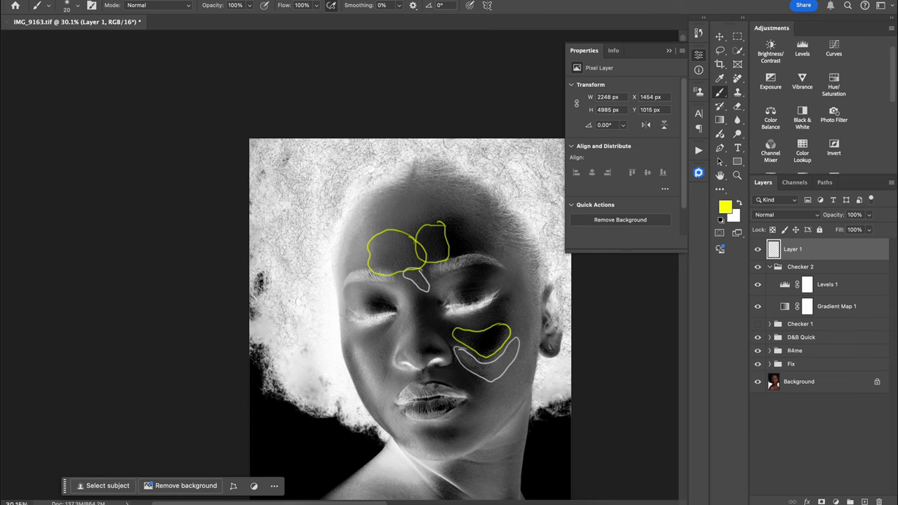
# Step: Outline the uneven area on the other cheek in yellow and mark the patches inside it with short yellow and white strokes
pyautogui.moveTo(436, 386); pyautogui.dragTo(483, 330)
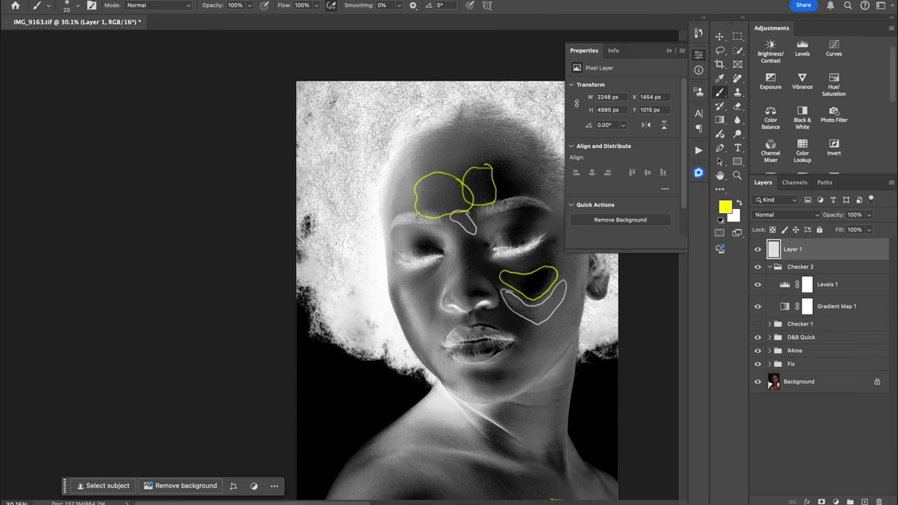
pyautogui.moveTo(441, 286)
pyautogui.mouseDown()
pyautogui.moveTo(419, 270)
pyautogui.moveTo(399, 284)
pyautogui.moveTo(425, 336)
pyautogui.moveTo(440, 331)
pyautogui.moveTo(451, 275)
pyautogui.mouseUp()
pyautogui.moveTo(435, 310)
pyautogui.mouseDown()
pyautogui.moveTo(427, 326)
pyautogui.moveTo(423, 317)
pyautogui.mouseUp()
pyautogui.press('x')
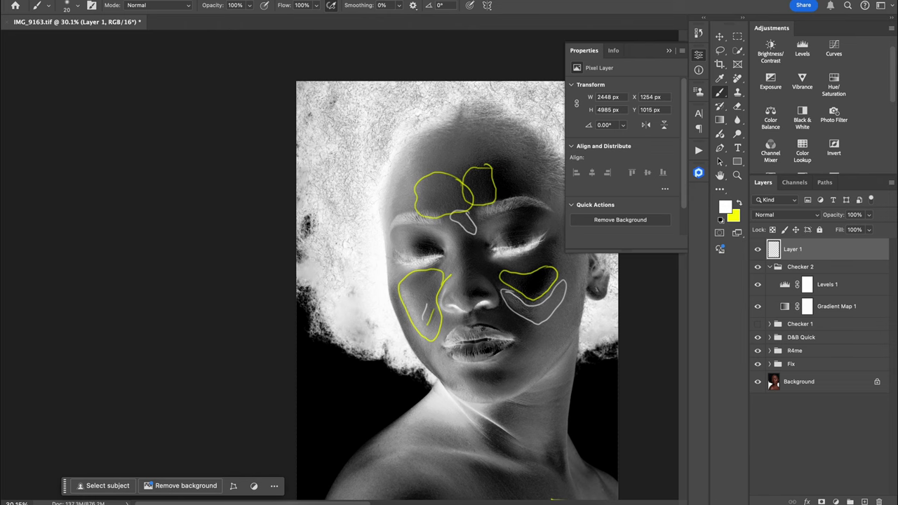
pyautogui.press('x')
pyautogui.press('x')
pyautogui.moveTo(431, 284)
pyautogui.mouseDown()
pyautogui.moveTo(425, 302)
pyautogui.moveTo(410, 287)
pyautogui.mouseUp()
pyautogui.press('x')
# Step: Delete Layer 1 with all the yellow and white problem-area marks
pyautogui.scroll(-5, 482, 308)
pyautogui.hscroll(4, 481, 308)
pyautogui.scroll(-2, 481, 308)
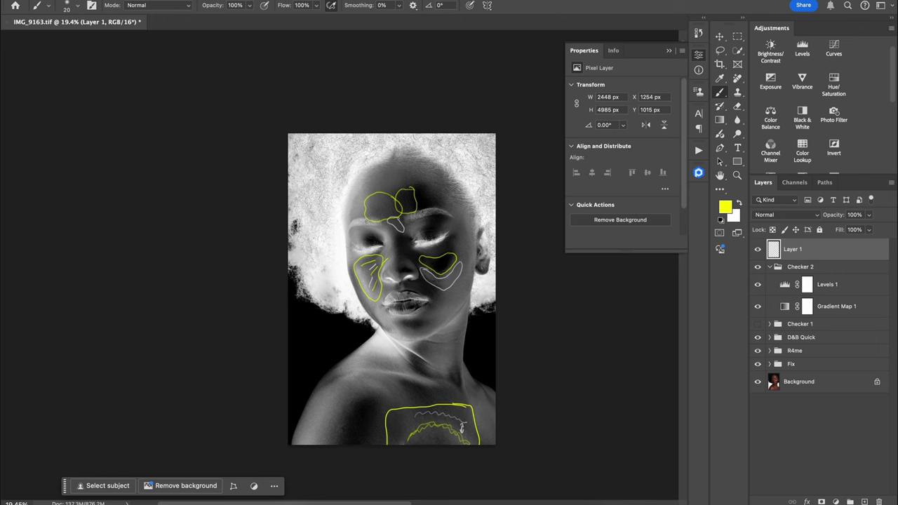
pyautogui.click(758, 249)
pyautogui.press('BackSpace')
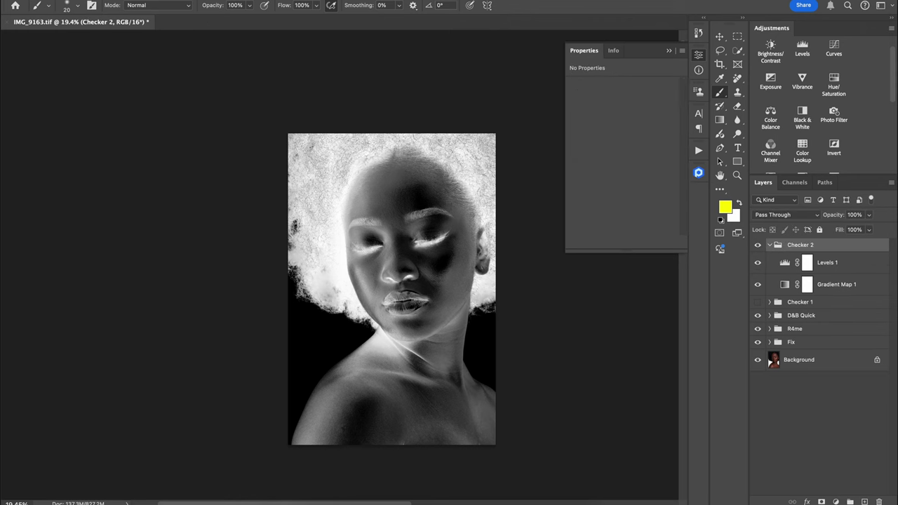
# Step: Collapse and hide the Checker 2 group and make the Checker 1 group visible
pyautogui.click(669, 51)
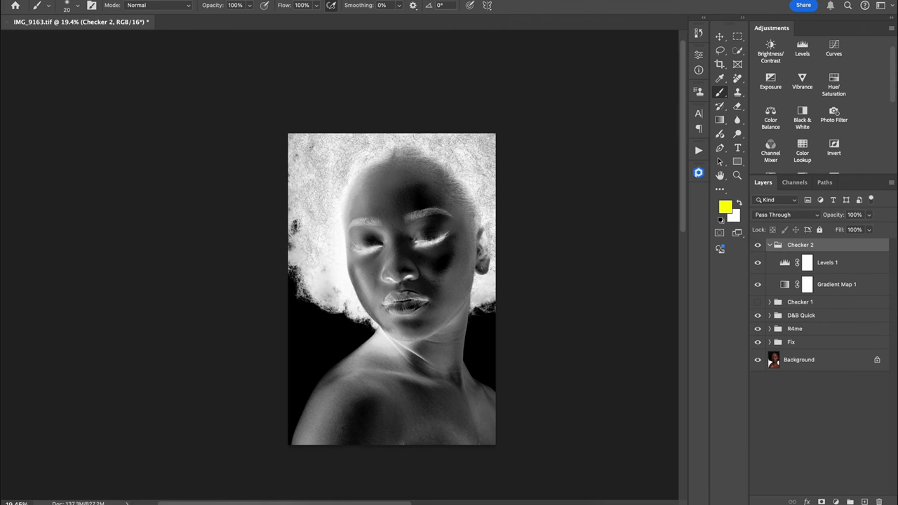
pyautogui.click(770, 245)
pyautogui.click(757, 245)
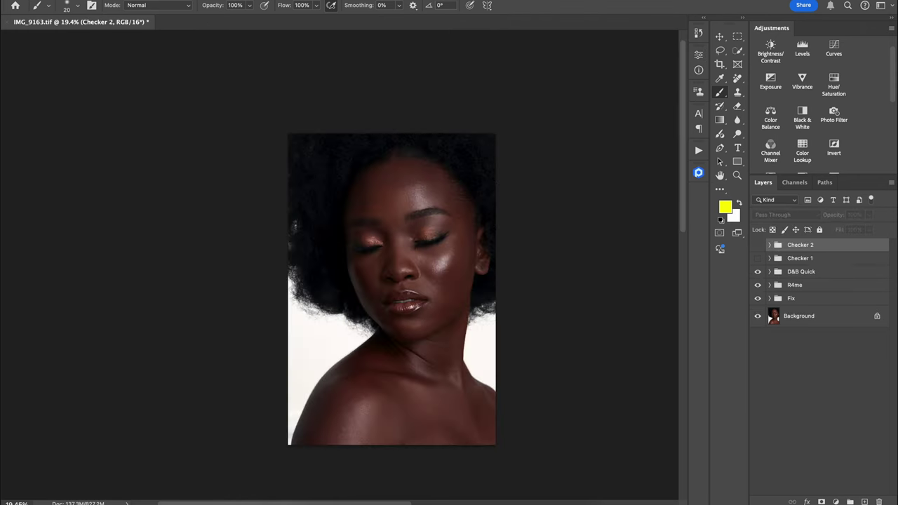
pyautogui.click(757, 258)
# Step: Select the Dodge layer's mask in the D&B Quick group and set the brush flow to 2% with default colours
pyautogui.click(770, 272)
pyautogui.click(808, 311)
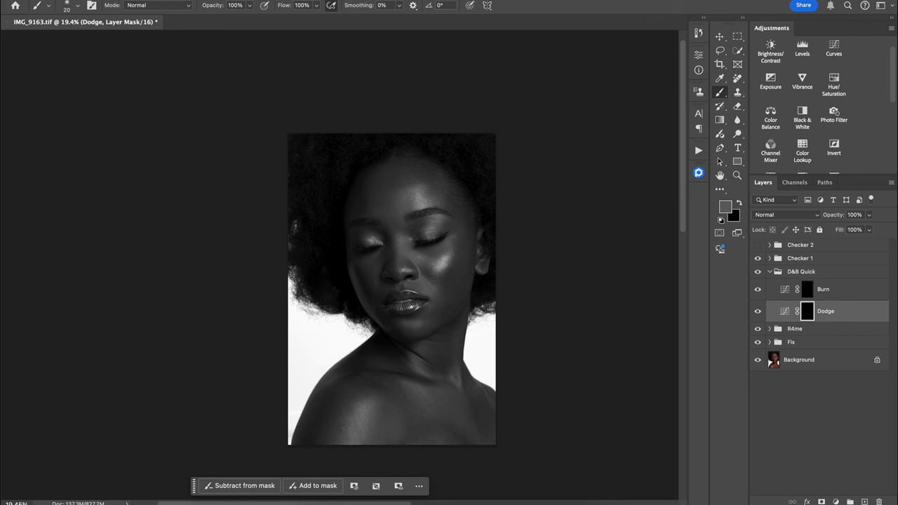
pyautogui.hotkey('shift', '0')
pyautogui.hotkey('shift', '2')
pyautogui.press('x')
pyautogui.press('x')
pyautogui.press('d')
# Step: Inspect the curve of the Dodge adjustment and select the Burn layer's mask to inspect its curve
pyautogui.doubleClick(785, 311)
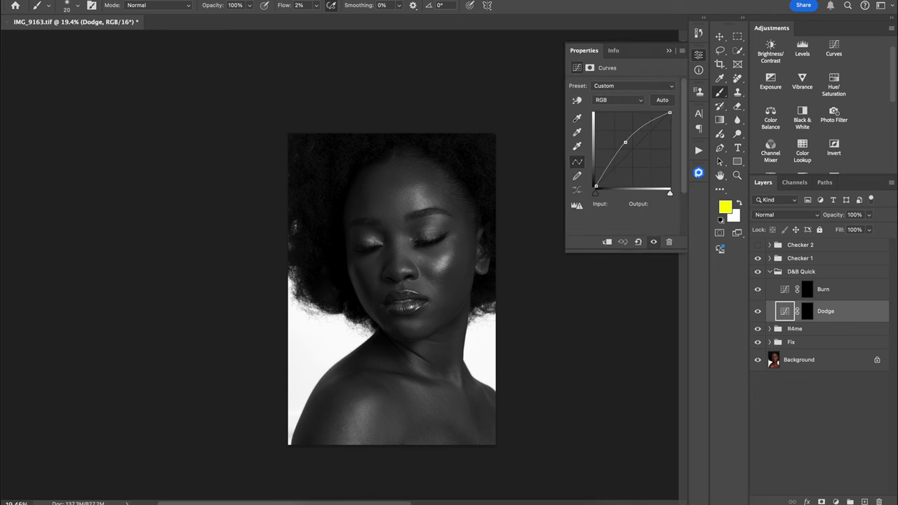
pyautogui.click(807, 289)
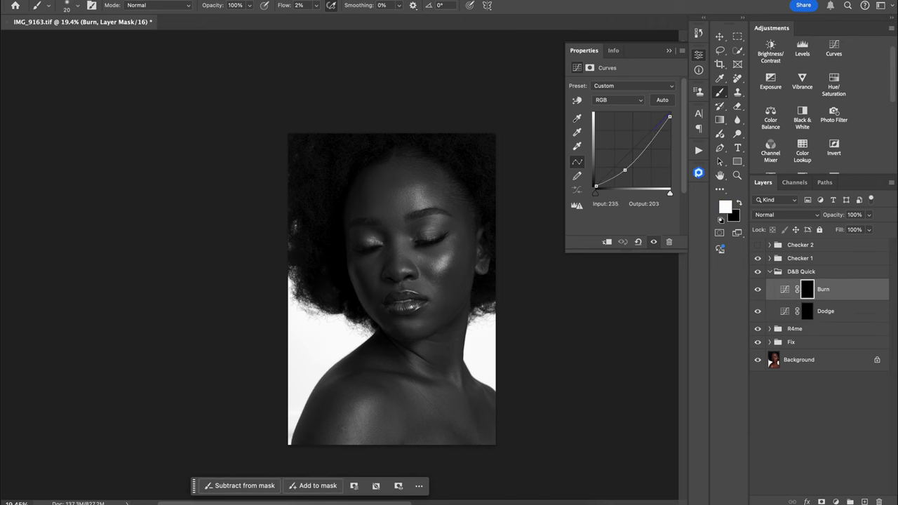
# Step: Switch the checking view by hiding the Checker 1 group and showing the Checker 2 group
pyautogui.click(758, 258)
pyautogui.click(669, 51)
pyautogui.click(758, 245)
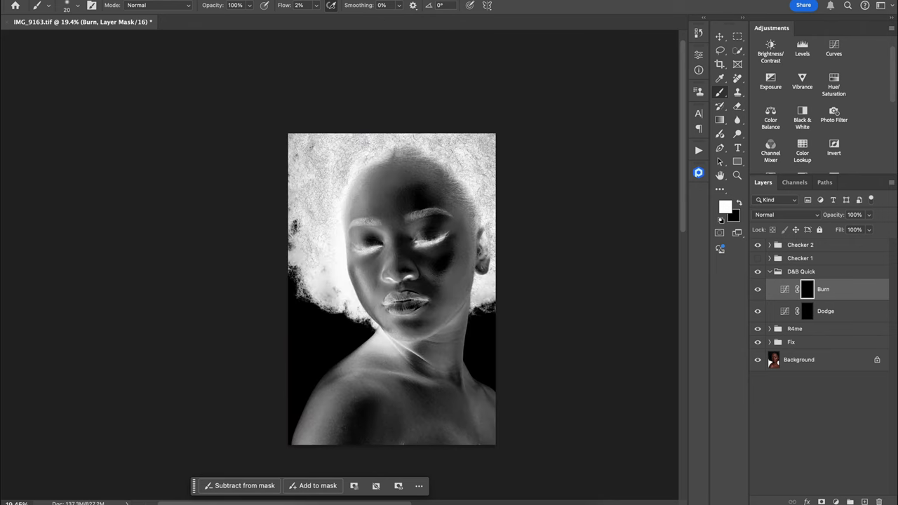
pyautogui.moveTo(392, 289)
pyautogui.mouseDown()
pyautogui.moveTo(425, 292)
pyautogui.moveTo(409, 286)
pyautogui.mouseUp()
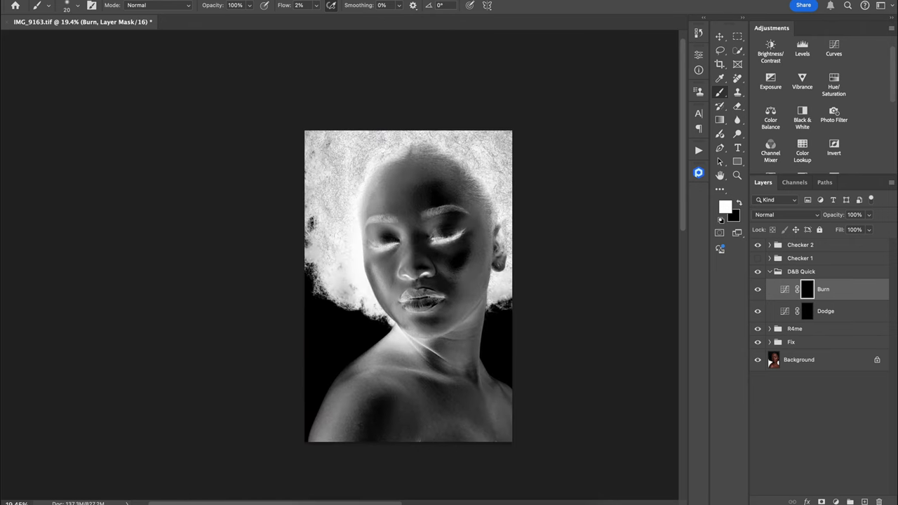
# Step: Target the Dodge layer mask in the D&B Quick group and enlarge the brush to size 400
pyautogui.scroll(3, 465, 288)
pyautogui.scroll(-3, 465, 286)
pyautogui.scroll(-3, 463, 288)
pyautogui.scroll(2, 461, 289)
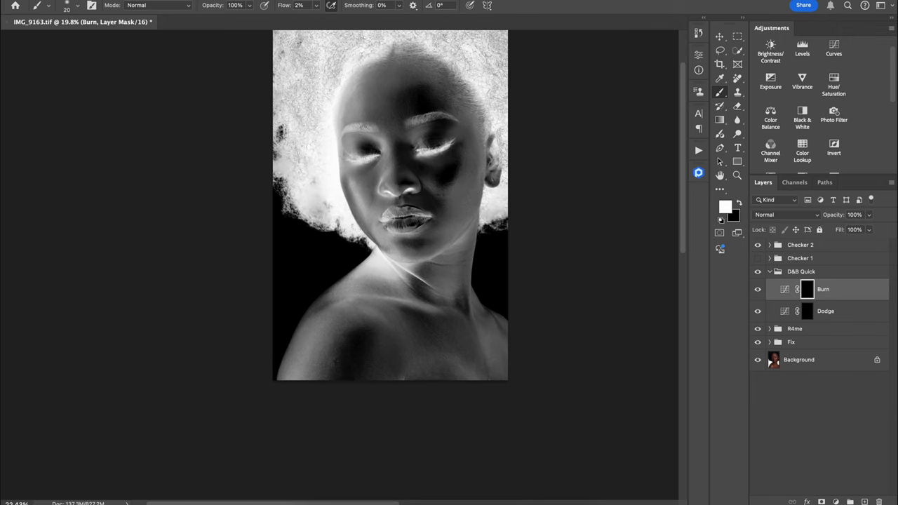
pyautogui.scroll(2, 421, 211)
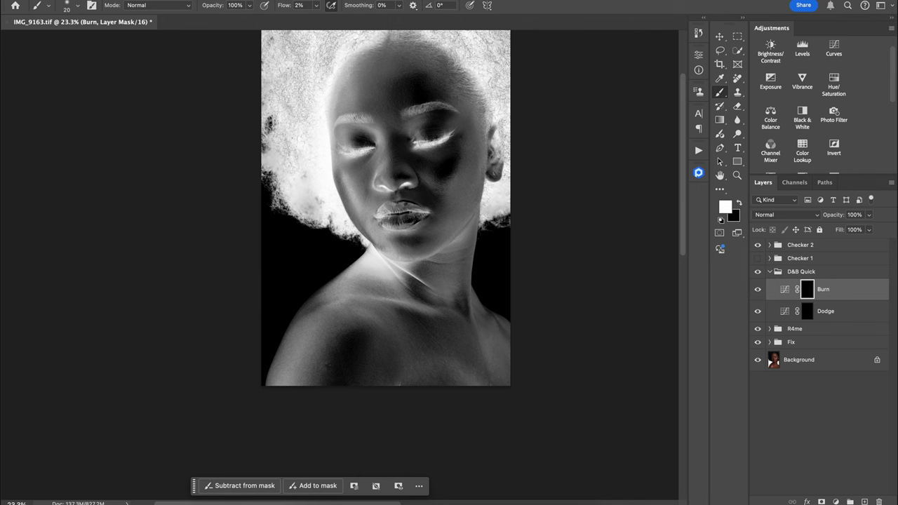
pyautogui.click(809, 311)
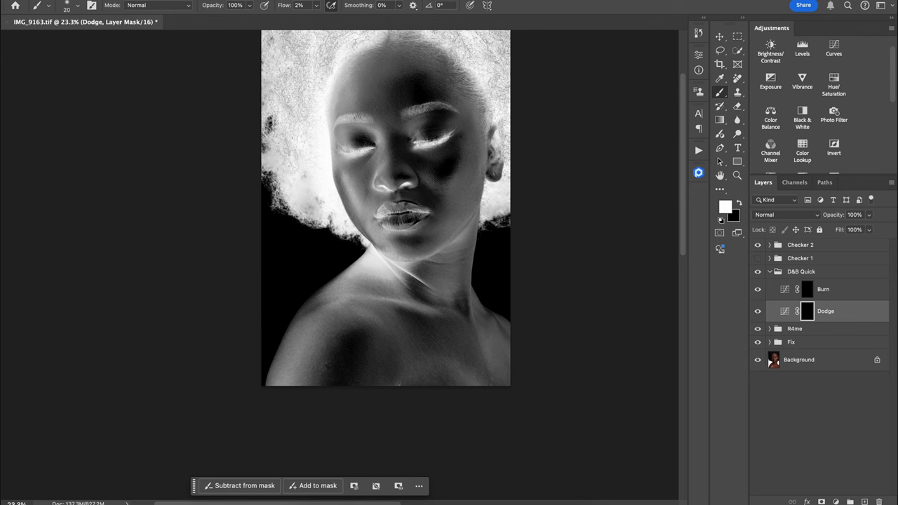
pyautogui.press(']')
pyautogui.press(']')
pyautogui.press(']')
pyautogui.press(']')
pyautogui.press(']')
pyautogui.press(']')
pyautogui.press(']')
pyautogui.press(']')
pyautogui.press(']')
pyautogui.press(']')
pyautogui.press(']')
pyautogui.press(']')
# Step: Lighten the chest below the collarbone on the Dodge mask with brush sizes 400 and 300, checking it with Checker 2 temporarily hidden
pyautogui.click(758, 245)
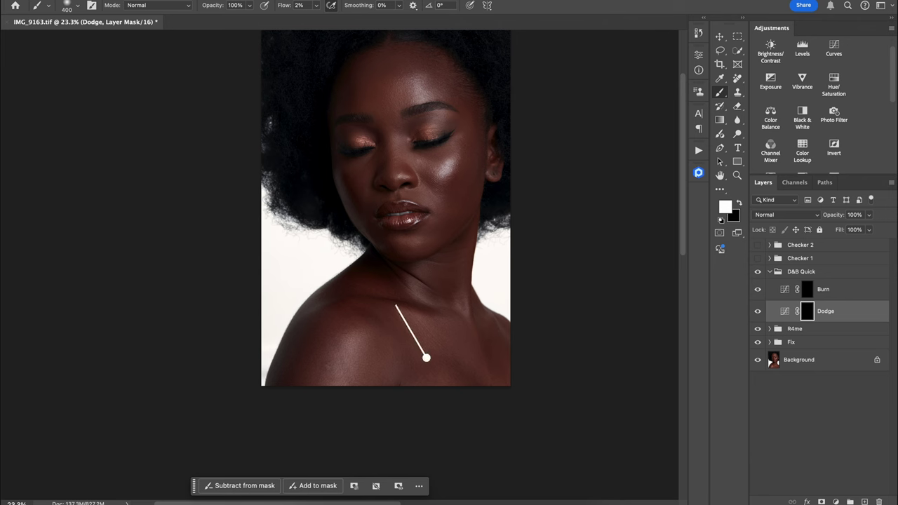
pyautogui.keyDown('shift'); pyautogui.click(426, 358); pyautogui.keyUp('shift')
pyautogui.press('[')
pyautogui.press('[')
pyautogui.click(758, 245)
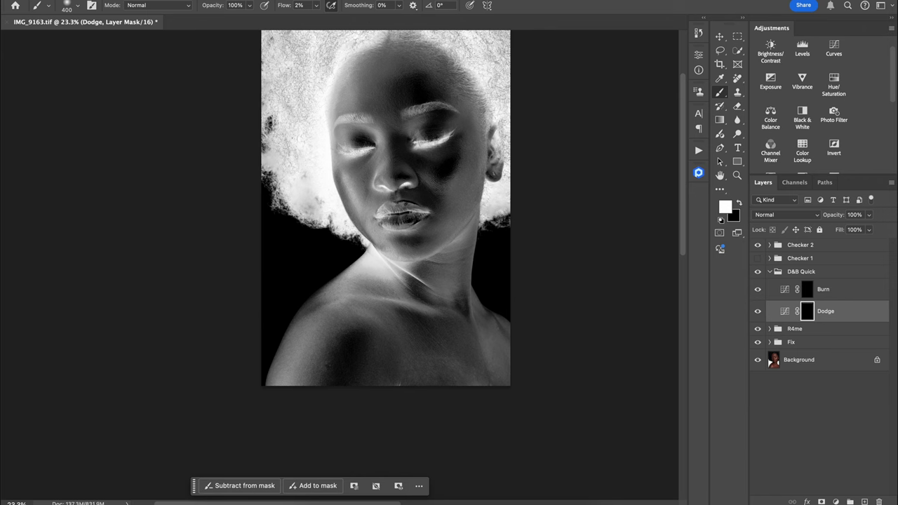
pyautogui.press('[')
pyautogui.press('[')
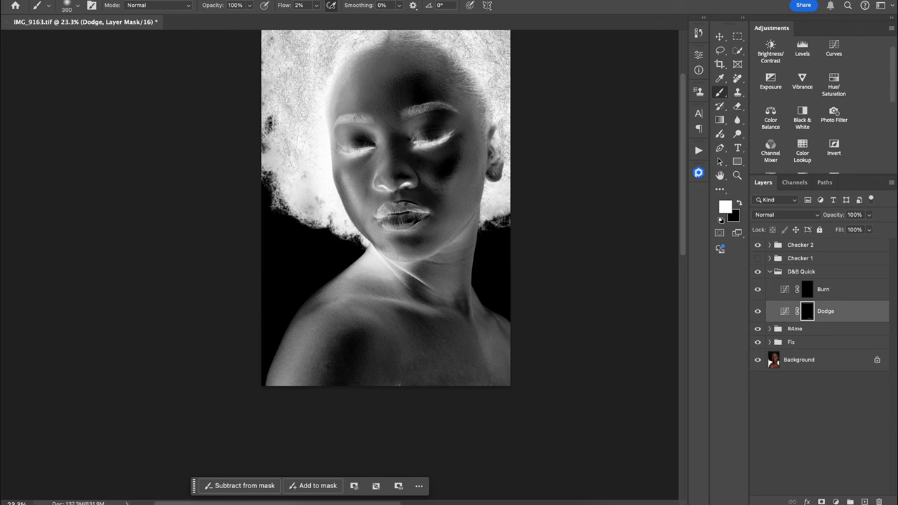
# Step: Paint the Burn mask with brush sizes of about 100 to 125 to darken uneven light patches on the skin
pyautogui.click(808, 289)
pyautogui.press('[')
pyautogui.press('[')
pyautogui.press('[')
pyautogui.press('[')
pyautogui.press('[')
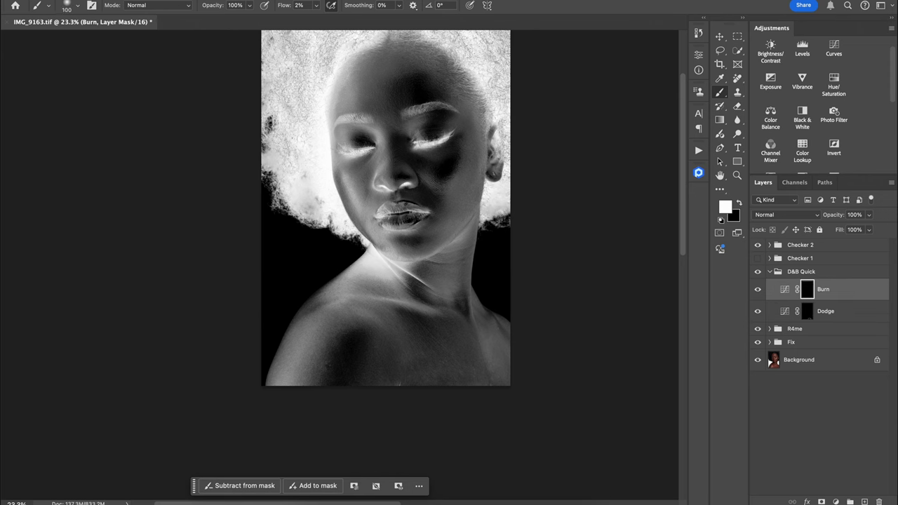
pyautogui.press(']')
pyautogui.press(']')
pyautogui.press('[')
pyautogui.press('[')
pyautogui.press(']')
pyautogui.press(']')
pyautogui.press('[')
pyautogui.press('[')
pyautogui.press(']')
pyautogui.press('[')
pyautogui.press(']')
# Step: Alternate between the Dodge and Burn masks for touch-ups, finishing on the Dodge mask with brush size 150
pyautogui.click(808, 311)
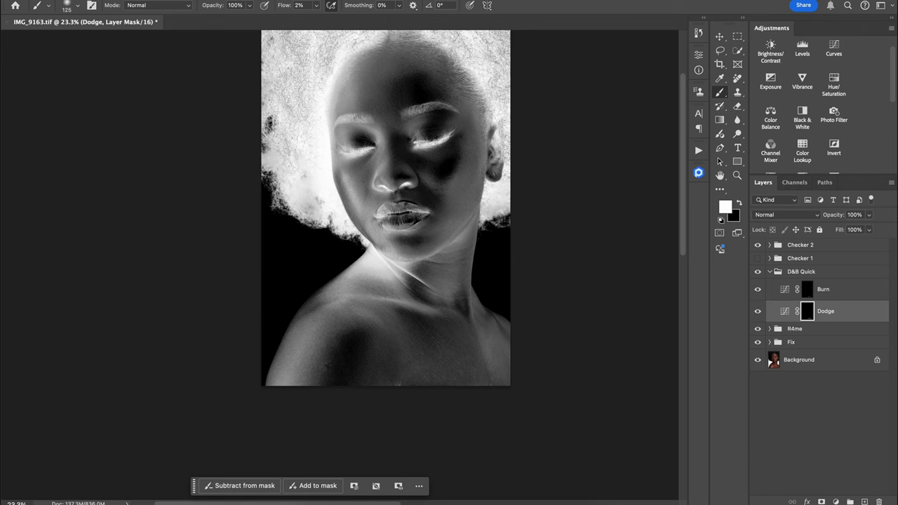
pyautogui.press(']')
pyautogui.press('[')
pyautogui.click(808, 289)
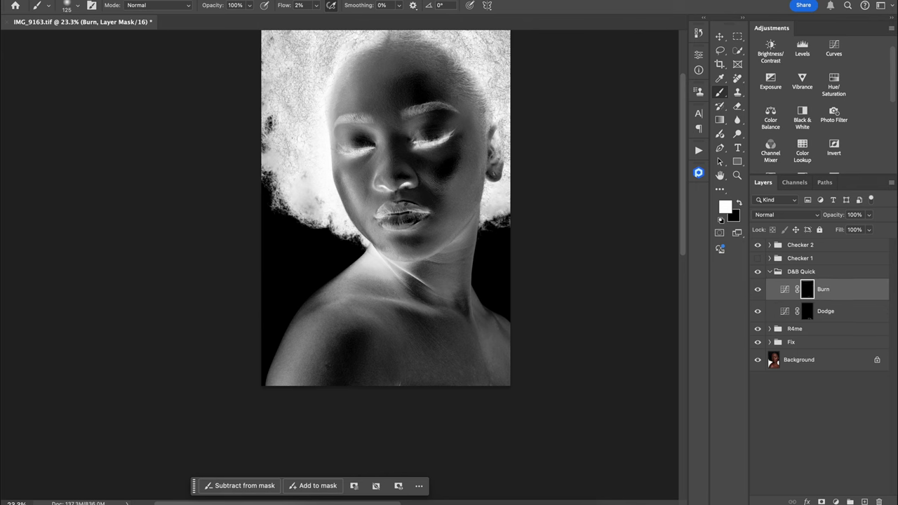
pyautogui.click(808, 312)
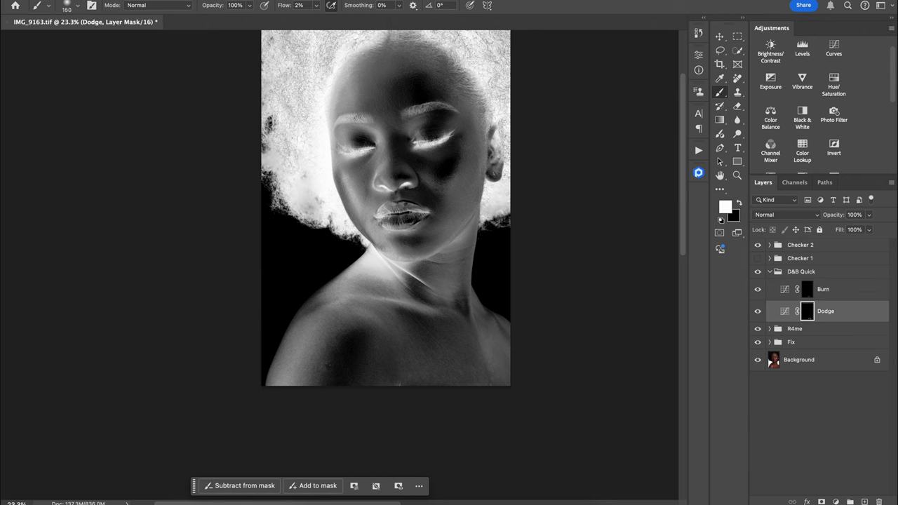
# Step: Compare the portrait with and without the D&B Quick group, both with Checker 2 shown and with it hidden
pyautogui.click(770, 271)
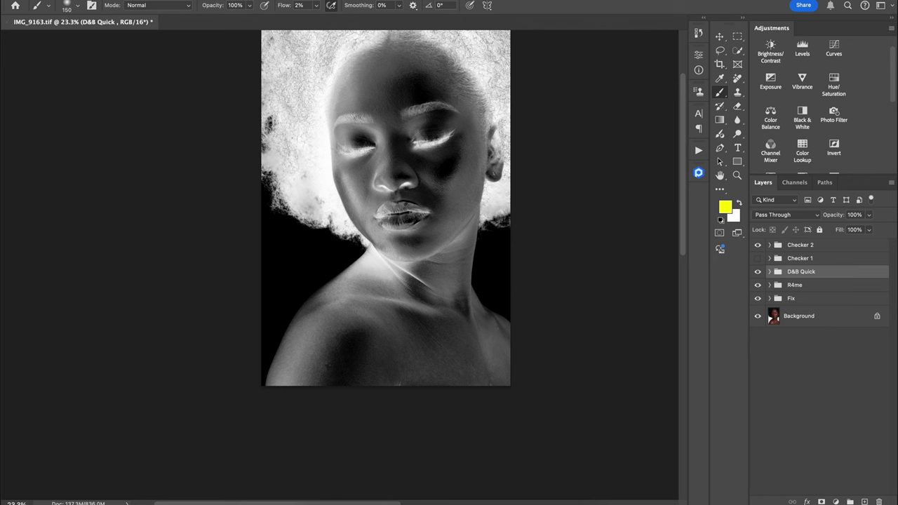
pyautogui.click(758, 271)
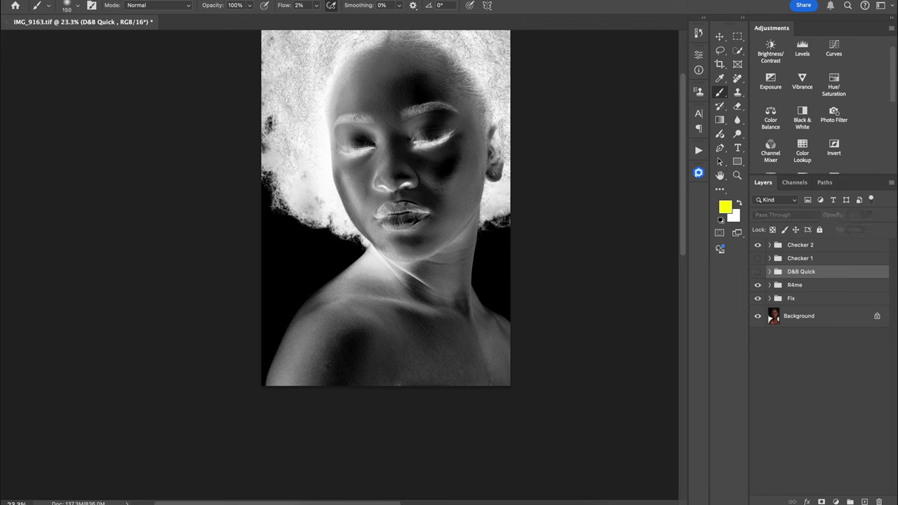
pyautogui.press('super+comma')
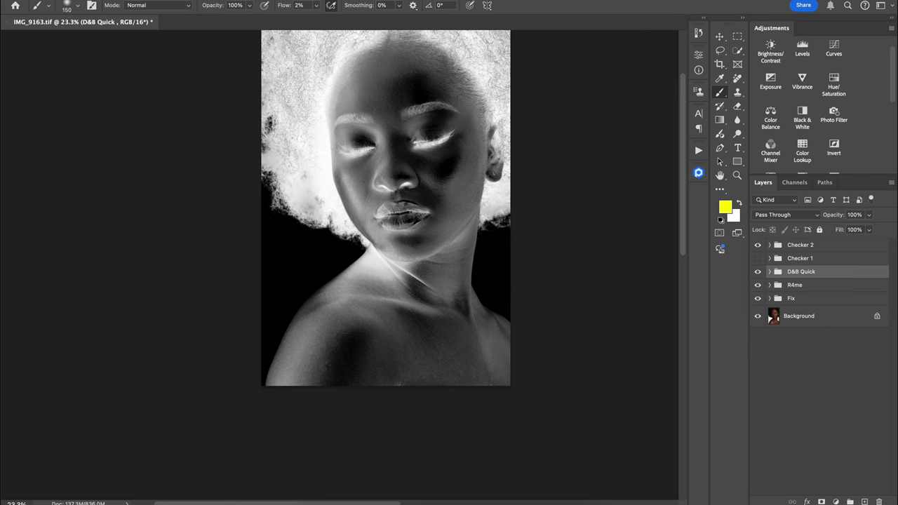
pyautogui.press('super+comma')
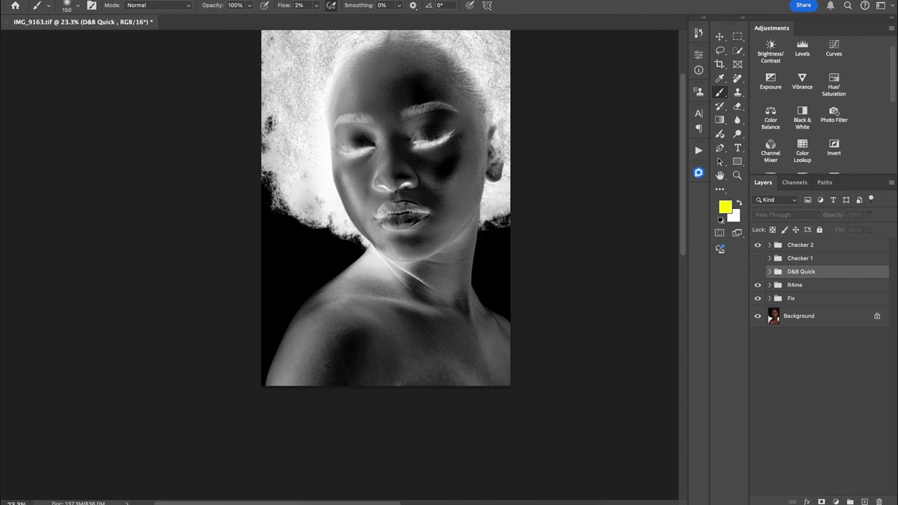
pyautogui.press('super+comma')
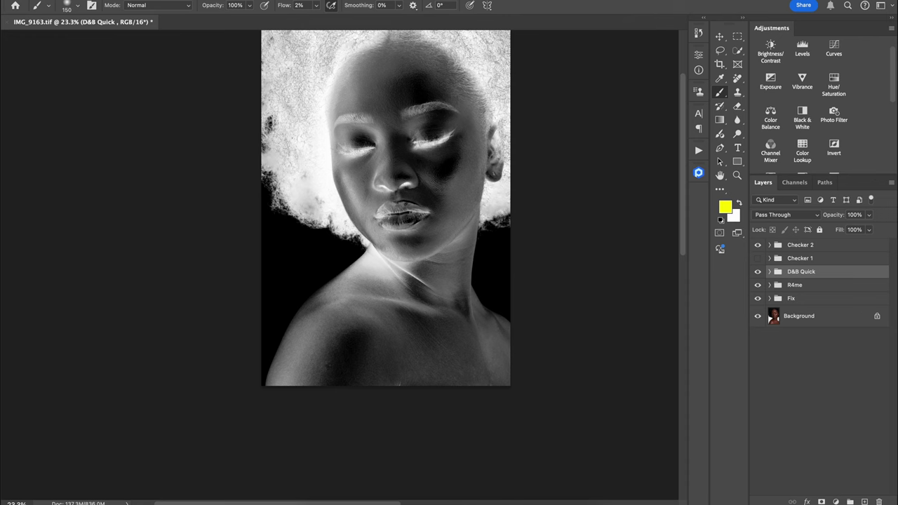
pyautogui.click(758, 245)
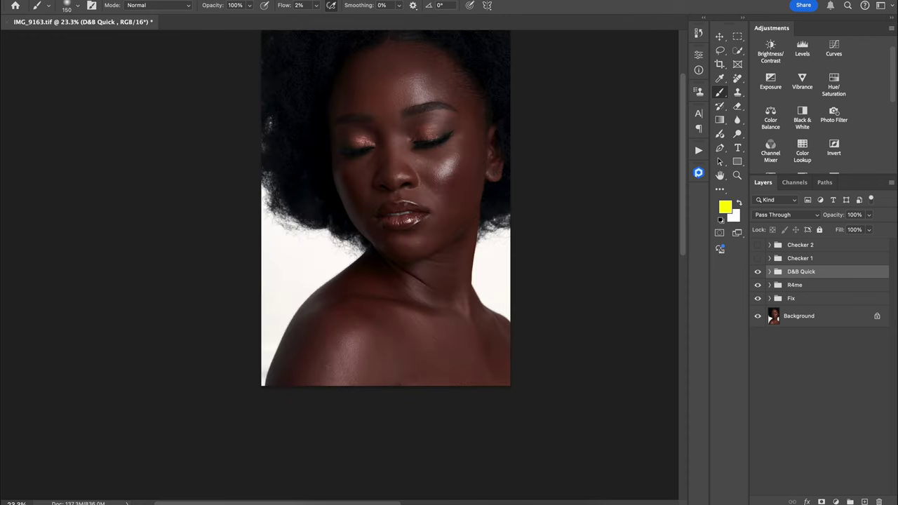
pyautogui.press('super+comma')
pyautogui.press('super+comma')
pyautogui.press('super+comma')
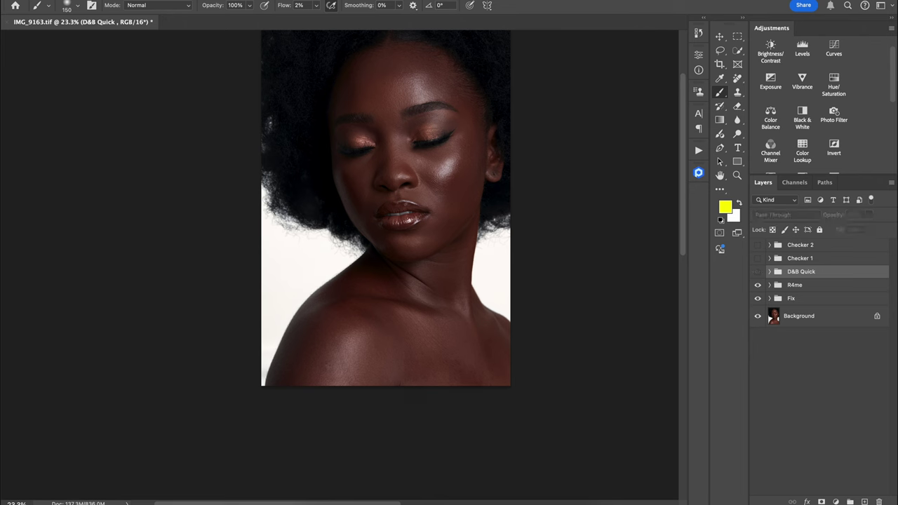
pyautogui.press('super+comma')
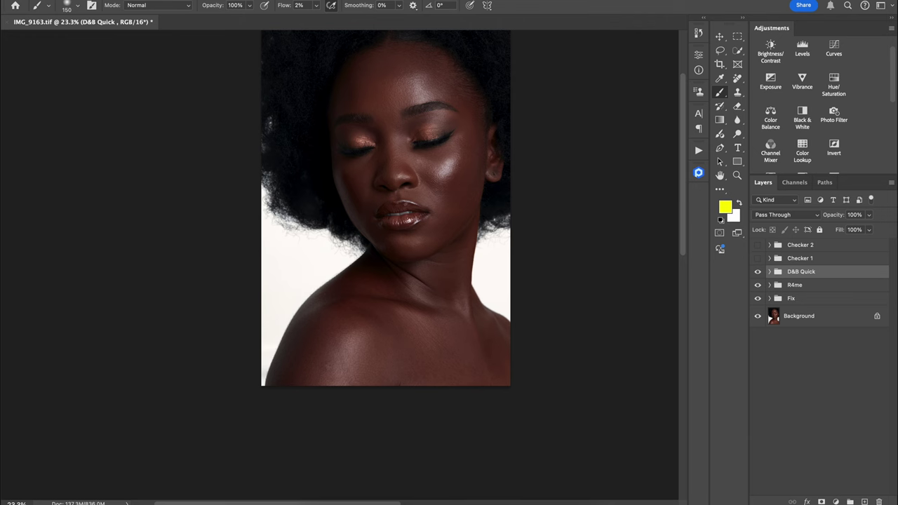
pyautogui.click(758, 245)
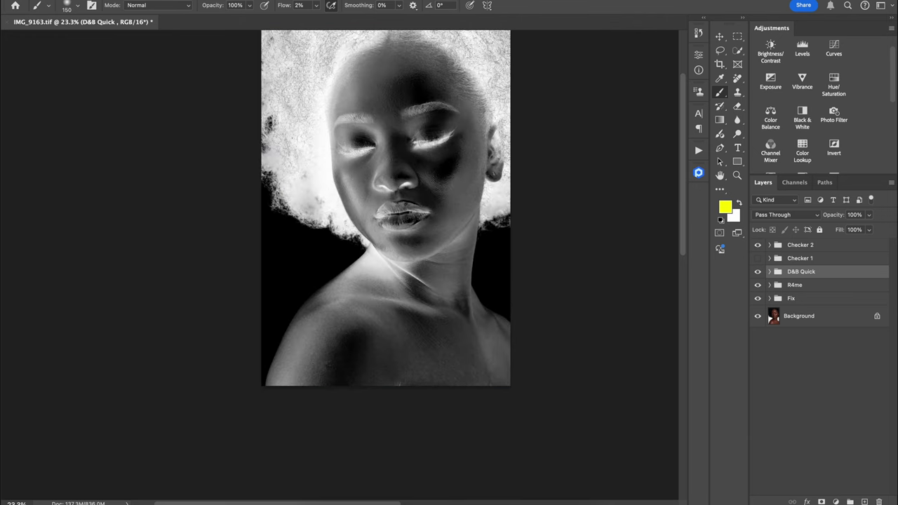
# Step: Expand the D&B Quick group and paint the Burn mask over the forehead with brush sizes 175 to 250
pyautogui.scroll(-1, 386, 211)
pyautogui.scroll(2, 386, 211)
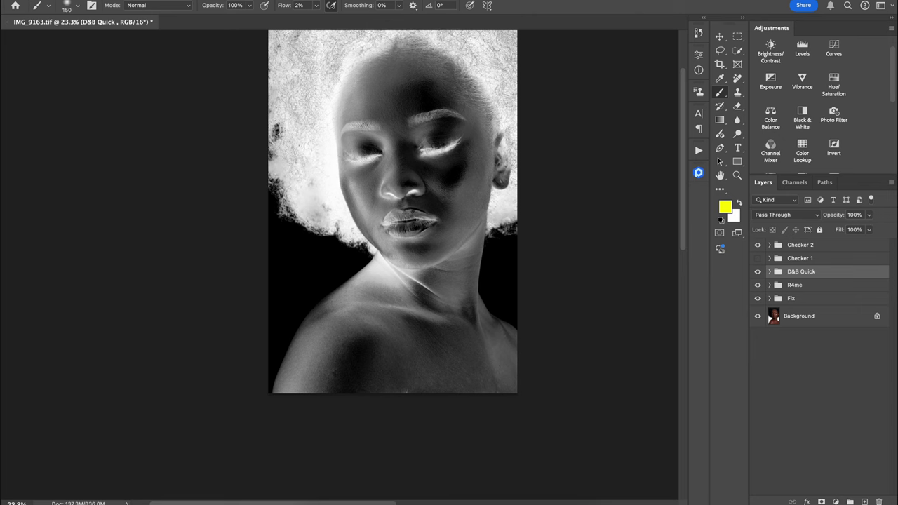
pyautogui.scroll(-2, 487, 393)
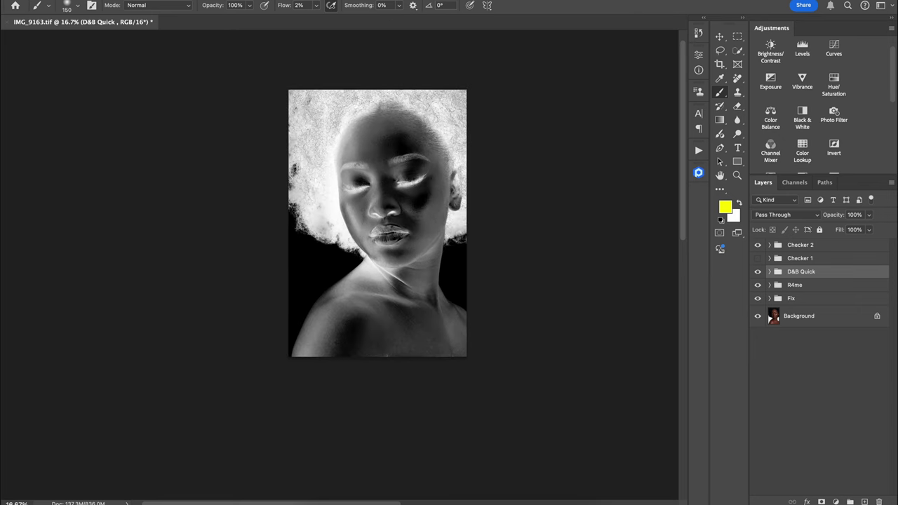
pyautogui.hscroll(-1, 416, 280)
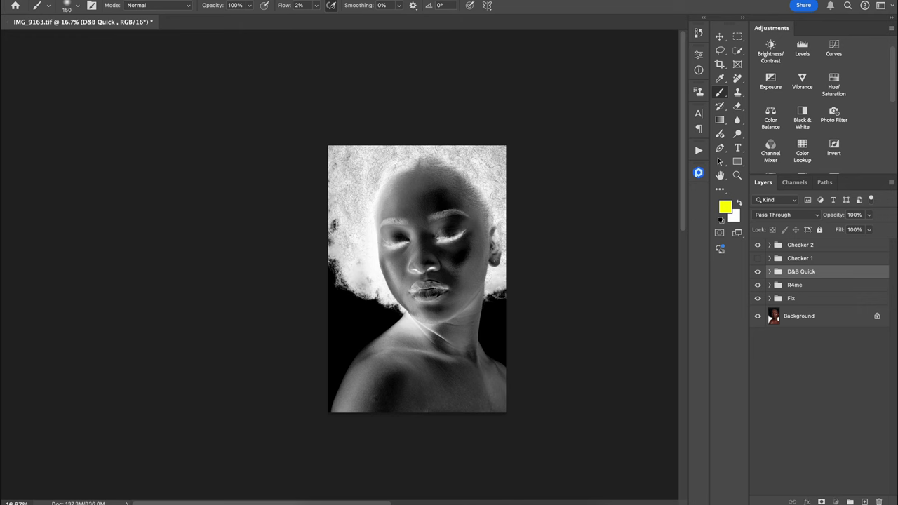
pyautogui.click(769, 271)
pyautogui.click(808, 289)
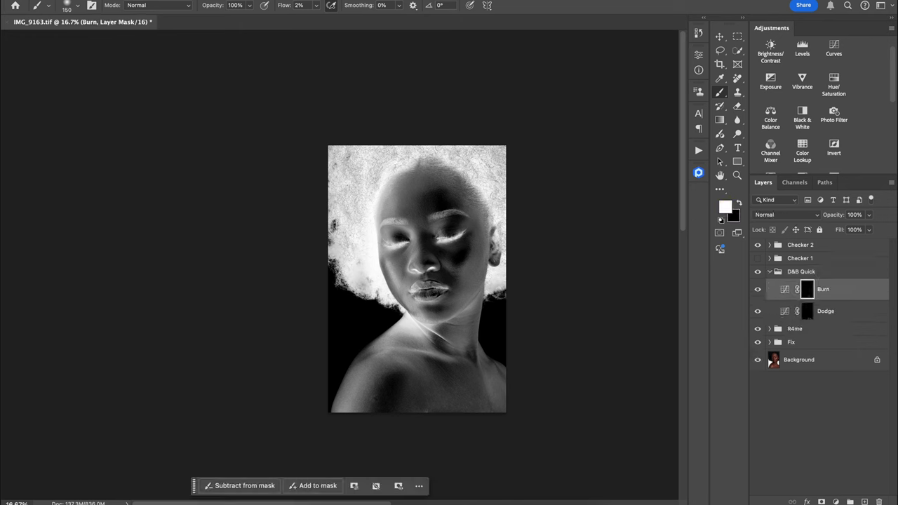
pyautogui.press(']')
pyautogui.press(']')
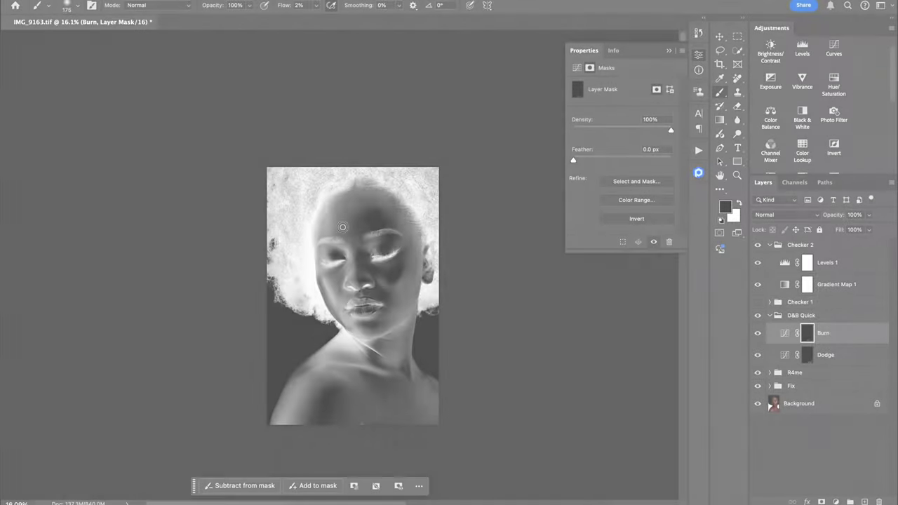
pyautogui.press(']')
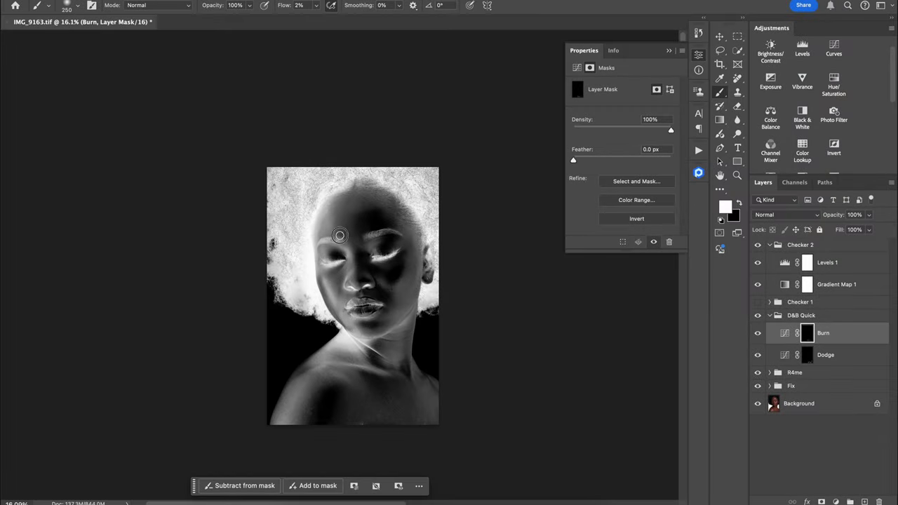
pyautogui.press('[')
# Step: Paint the Dodge mask on the middle of the forehead, starting at brush size 175 and working smaller
pyautogui.hotkey('alt', '[')
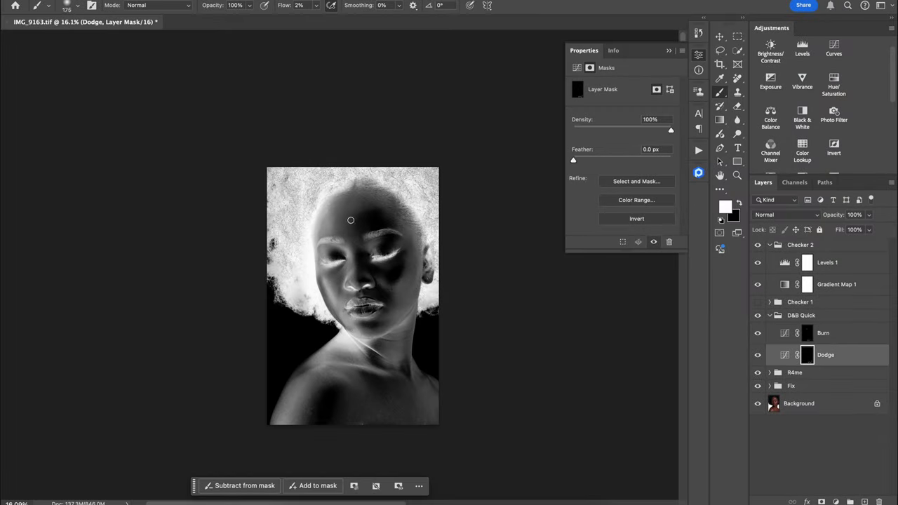
pyautogui.press('[')
pyautogui.press('[')
pyautogui.press('[')
pyautogui.press('[')
pyautogui.press('[')
# Step: Paint fine corrections on the Burn mask near the top of the forehead with brush size 50
pyautogui.hotkey('alt', ']')
pyautogui.press('[')
pyautogui.press('[')
pyautogui.press('[')
pyautogui.press('[')
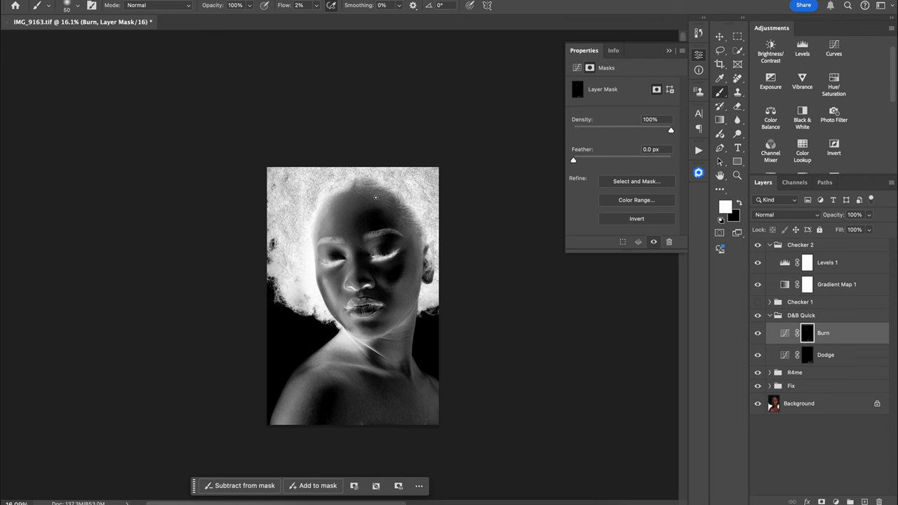
# Step: Paint the Burn mask around the forehead highlight at brush size 125, and compare D&B Quick on and off with Checker 2 hidden
pyautogui.press(']')
pyautogui.press(']')
pyautogui.press(']')
pyautogui.hscroll(-5, 355, 192)
pyautogui.press(']')
pyautogui.press(']')
pyautogui.press(']')
pyautogui.press(']')
pyautogui.press(']')
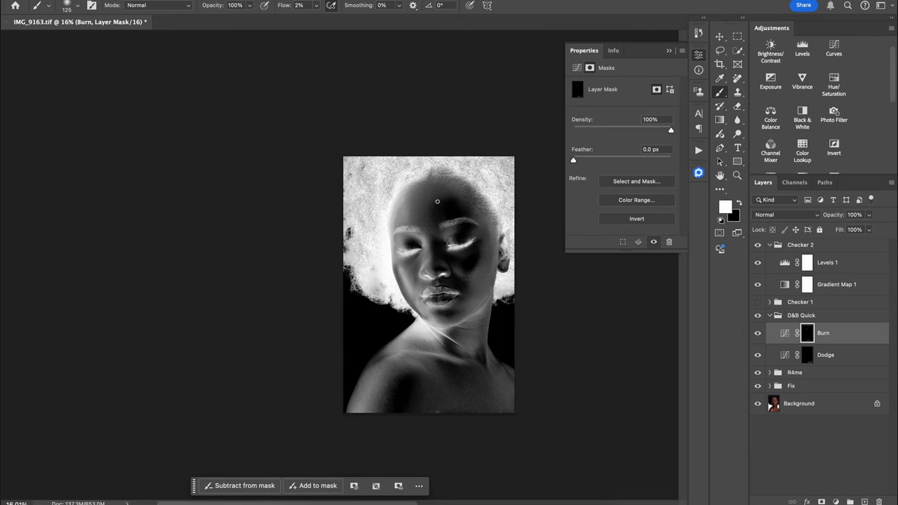
pyautogui.press(']')
pyautogui.press(']')
pyautogui.click(758, 246)
pyautogui.click(757, 315)
pyautogui.click(757, 315)
pyautogui.click(757, 246)
# Step: Paint the Dodge mask above the shadow-side eyebrow with brush size 150, switching briefly to the Burn mask
pyautogui.click(808, 356)
pyautogui.press('[')
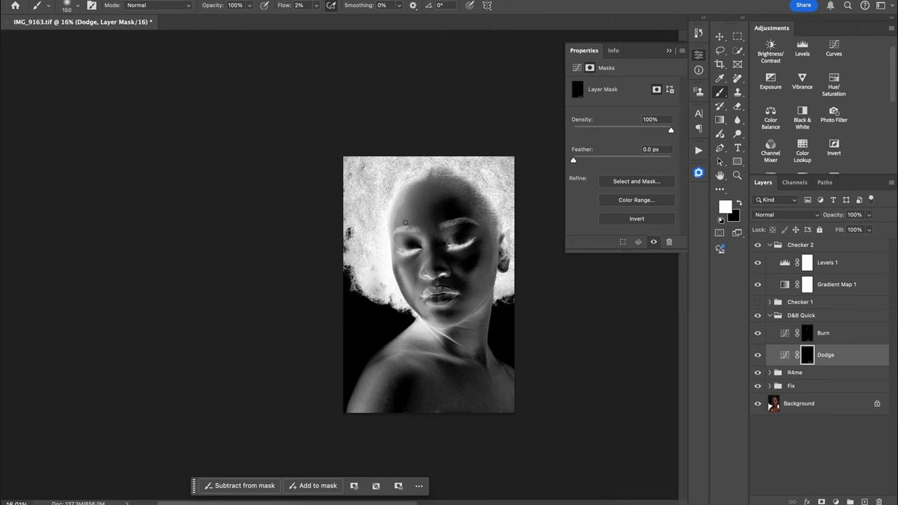
pyautogui.hotkey('alt', ']')
pyautogui.hotkey('alt', '[')
pyautogui.press(']')
pyautogui.press(']')
pyautogui.press(']')
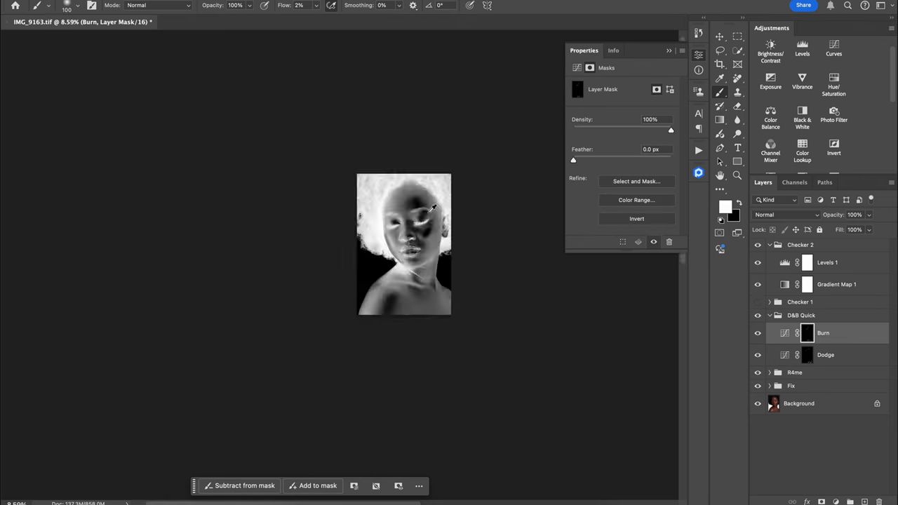
# Step: Refine the Burn mask around the forehead and temple up close with a brush of about size 90
pyautogui.scroll(5, 428, 212)
pyautogui.scroll(7, 410, 231)
pyautogui.press('[')
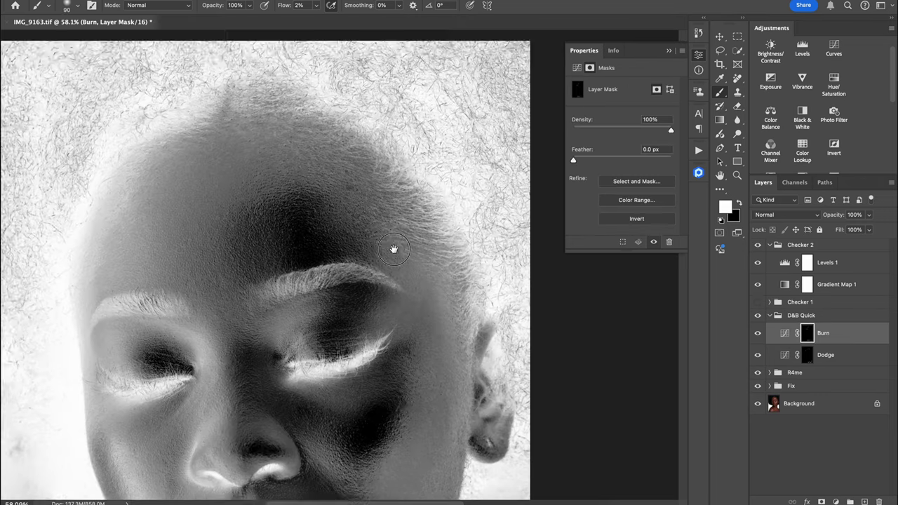
pyautogui.scroll(-4, 393, 249)
pyautogui.press('[')
pyautogui.press('[')
pyautogui.press('[')
# Step: Use Checker 1 instead of Checker 2 and paint the Burn mask along the hairline with brush size 100
pyautogui.hotkey('alt', '[')
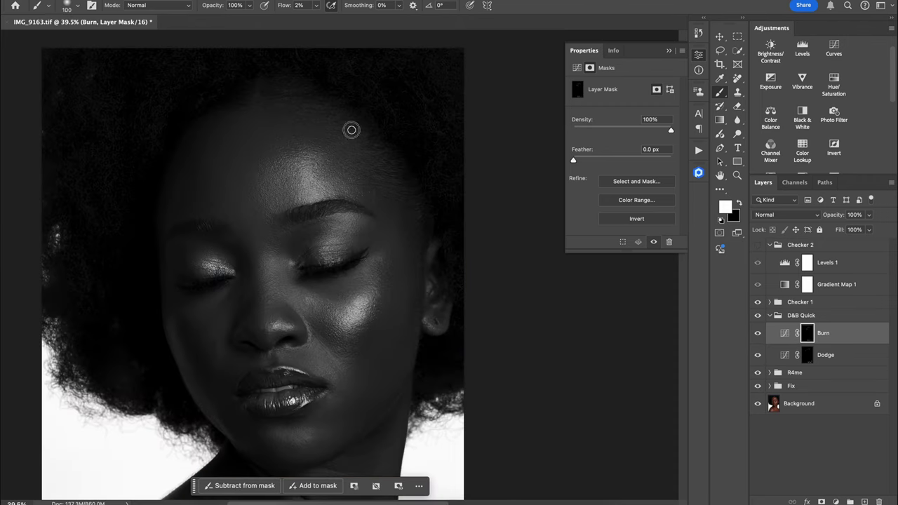
pyautogui.press(']')
pyautogui.press(']')
pyautogui.press(']')
pyautogui.scroll(-4, 363, 134)
# Step: Paint the Dodge mask near the inner eyebrow with brush sizes 175 down to 70, and hide both checker groups for review
pyautogui.hotkey('alt', '[')
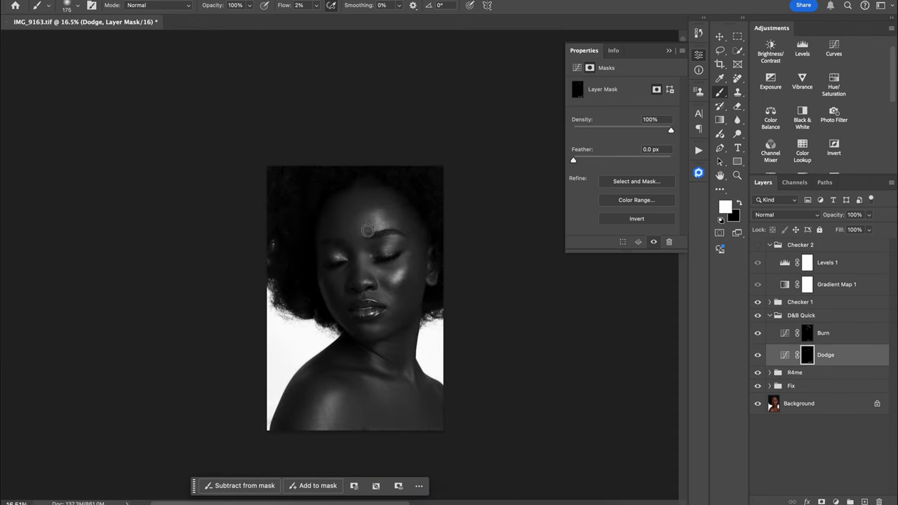
pyautogui.press('[')
pyautogui.press('[')
pyautogui.press('[')
pyautogui.press('[')
pyautogui.press('[')
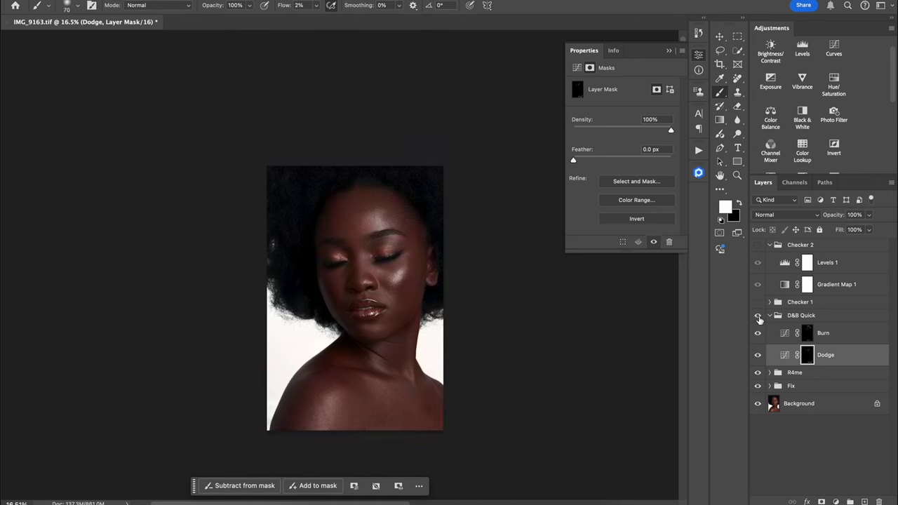
# Step: Target the Burn mask again with Checker 2 shown and Checker 1 hidden, and set the brush size to 70
pyautogui.hotkey('alt', ']')
pyautogui.press(']')
pyautogui.press(']')
pyautogui.press(']')
pyautogui.press(']')
pyautogui.press(']')
pyautogui.press('super+comma')
pyautogui.press('[')
pyautogui.press('[')
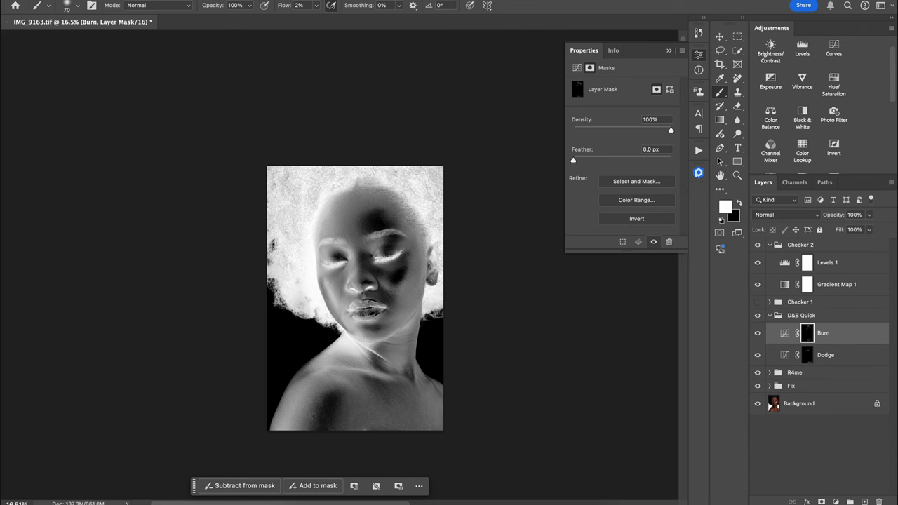
# Step: Refine the Burn mask beside the nose and mouth corner with brush sizes 40 and 90, using the Checker 2 view
pyautogui.scroll(5, 417, 217)
pyautogui.scroll(-3, 418, 217)
pyautogui.press('[')
pyautogui.press('[')
pyautogui.press('[')
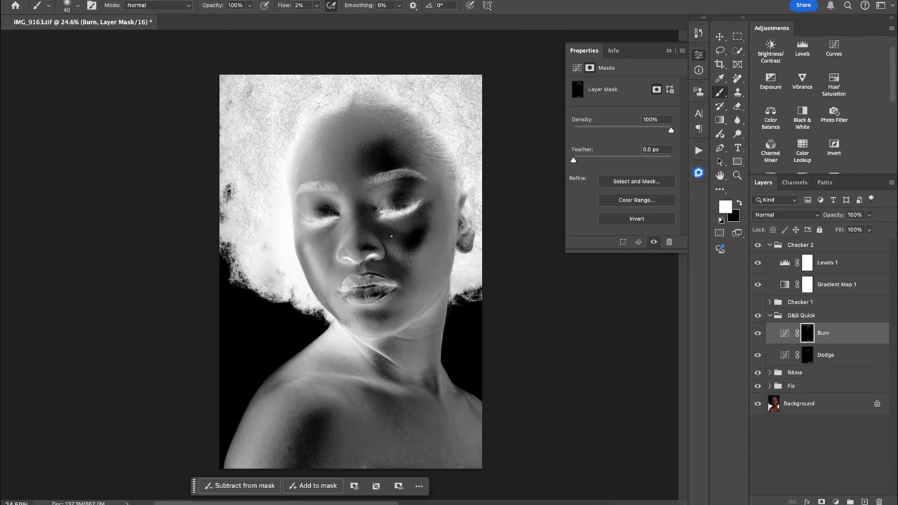
pyautogui.click(785, 264)
pyautogui.click(822, 333)
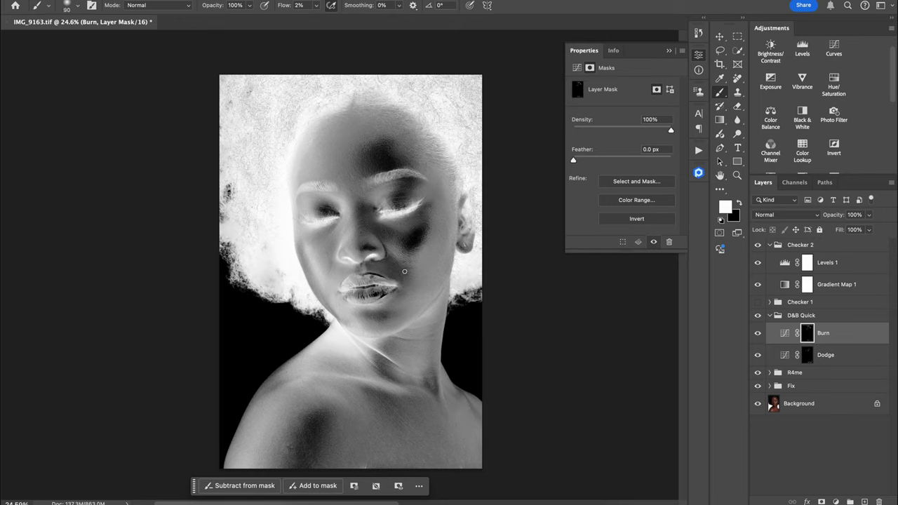
# Step: Paint the Burn mask below the brighter eye with brush size 50 and enlarge the brush to 80
pyautogui.scroll(7, 393, 272)
pyautogui.scroll(-4, 386, 252)
pyautogui.scroll(2, 410, 226)
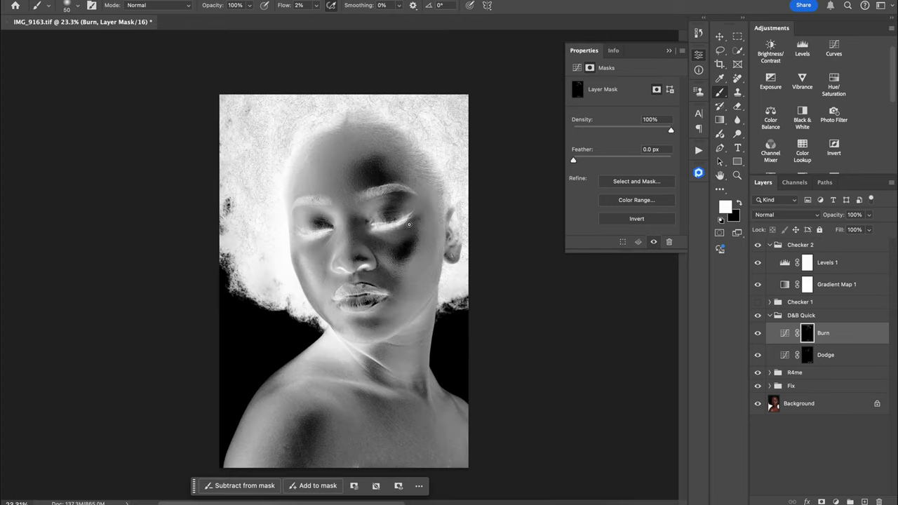
pyautogui.scroll(2, 419, 263)
pyautogui.scroll(-2, 419, 263)
pyautogui.press(']')
pyautogui.press(']')
pyautogui.press(']')
pyautogui.press(']')
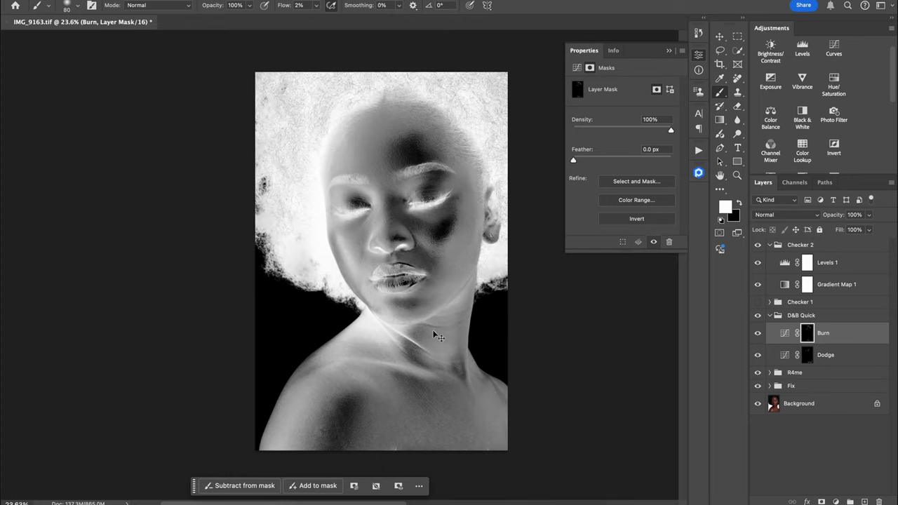
# Step: Check the portrait with Checker 2 hidden, show it again, and reduce the brush size to 50
pyautogui.click(759, 245)
pyautogui.click(758, 245)
pyautogui.press('[')
pyautogui.press('[')
pyautogui.scroll(3, 412, 327)
pyautogui.scroll(4, 412, 326)
pyautogui.scroll(-3, 412, 326)
# Step: Touch up the Dodge mask with brush size 50 and return to the Burn mask at size 45 for the upper cheek
pyautogui.click(809, 355)
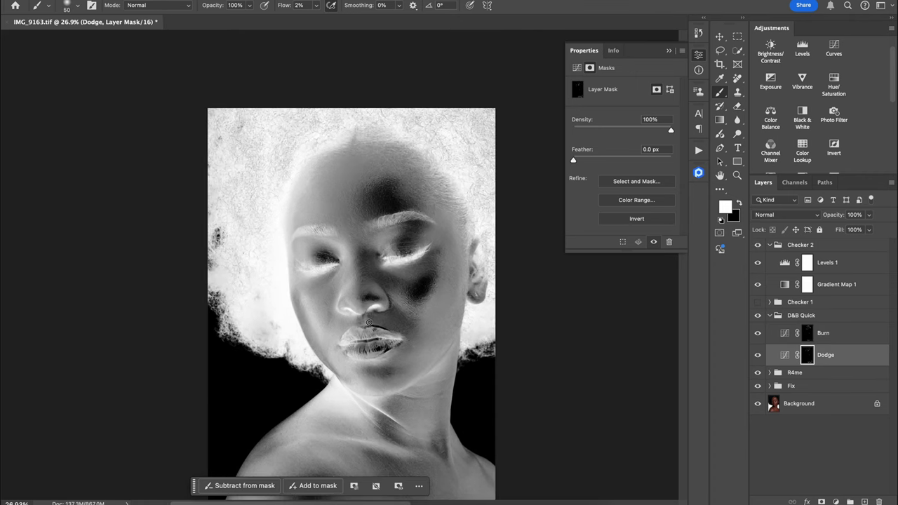
pyautogui.scroll(-3, 379, 323)
pyautogui.click(807, 334)
pyautogui.press('[')
pyautogui.scroll(3, 414, 231)
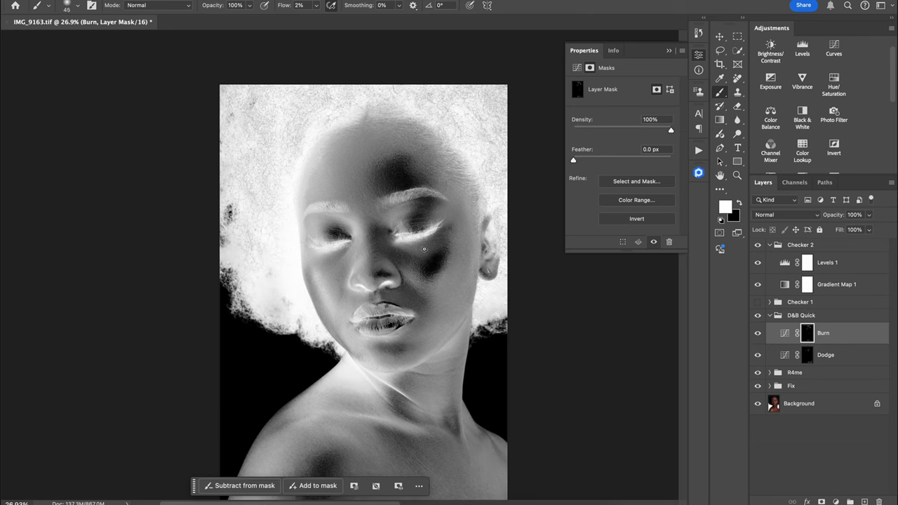
# Step: Hide Checker 2, show Checker 1, and target the Dodge mask with brush size 125
pyautogui.click(758, 245)
pyautogui.scroll(-2, 429, 207)
pyautogui.click(808, 356)
pyautogui.click(758, 303)
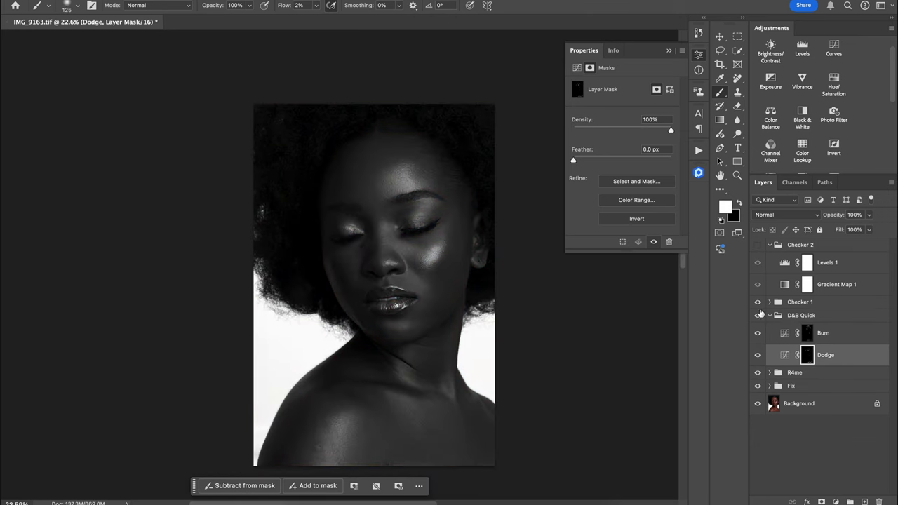
# Step: Target the Burn mask, adjust the brush size to 125, and hide Checker 1 to judge the skin in color
pyautogui.click(808, 333)
pyautogui.press(']')
pyautogui.press(']')
pyautogui.press(']')
pyautogui.press(']')
pyautogui.press(']')
pyautogui.press(']')
pyautogui.press(']')
pyautogui.press('[')
pyautogui.press('[')
pyautogui.press('[')
pyautogui.press('[')
pyautogui.press('[')
pyautogui.press('[')
pyautogui.press('[')
pyautogui.press('[')
pyautogui.press('[')
pyautogui.press('F1')
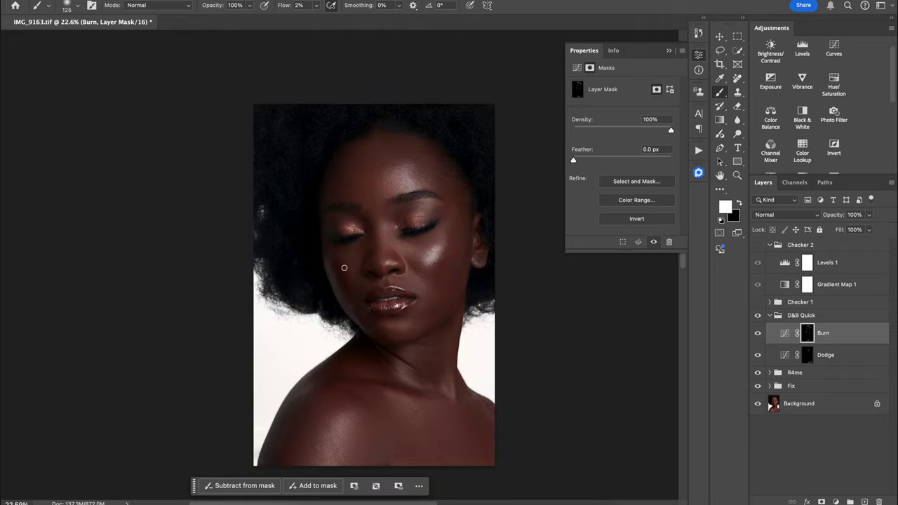
# Step: Touch up the Dodge mask, show Checker 2, and paint the Burn mask between nose and mouth corner with brush size 20
pyautogui.hotkey('alt', '[')
pyautogui.scroll(5, 344, 267)
pyautogui.scroll(-5, 314, 274)
pyautogui.press('F2')
pyautogui.hotkey('alt', ']')
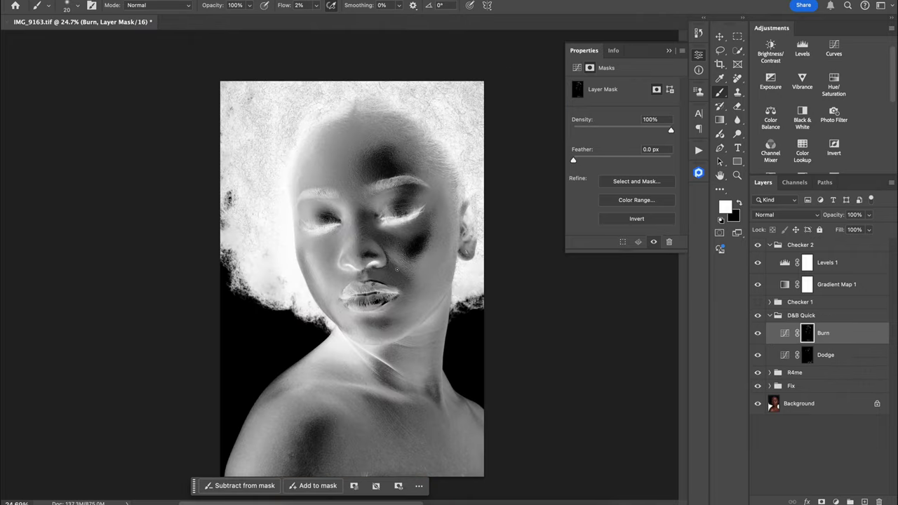
# Step: Touch up the Dodge mask, replace Checker 2 with Checker 1, and target the Burn mask beside the nose with brush size 50
pyautogui.hotkey('alt', '[')
pyautogui.press(']')
pyautogui.press('F2')
pyautogui.hotkey('alt', ']')
pyautogui.press('F1')
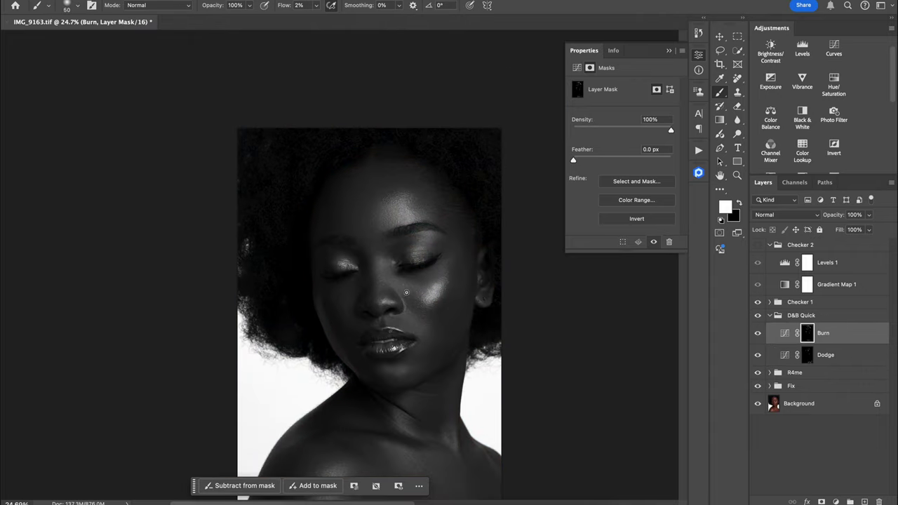
# Step: Target the Dodge mask and enlarge the brush to size 150 for the forehead
pyautogui.hotkey('alt', '[')
pyautogui.press('[')
pyautogui.press('[')
pyautogui.press('[')
pyautogui.scroll(3, 435, 267)
pyautogui.scroll(-5, 432, 307)
pyautogui.press(']')
pyautogui.press(']')
pyautogui.press(']')
pyautogui.press(']')
pyautogui.press(']')
pyautogui.press(']')
pyautogui.press(']')
pyautogui.press(']')
pyautogui.press(']')
pyautogui.press(']')
pyautogui.press(']')
pyautogui.press(']')
pyautogui.press(']')
pyautogui.press(']')
pyautogui.press(']')
pyautogui.press(']')
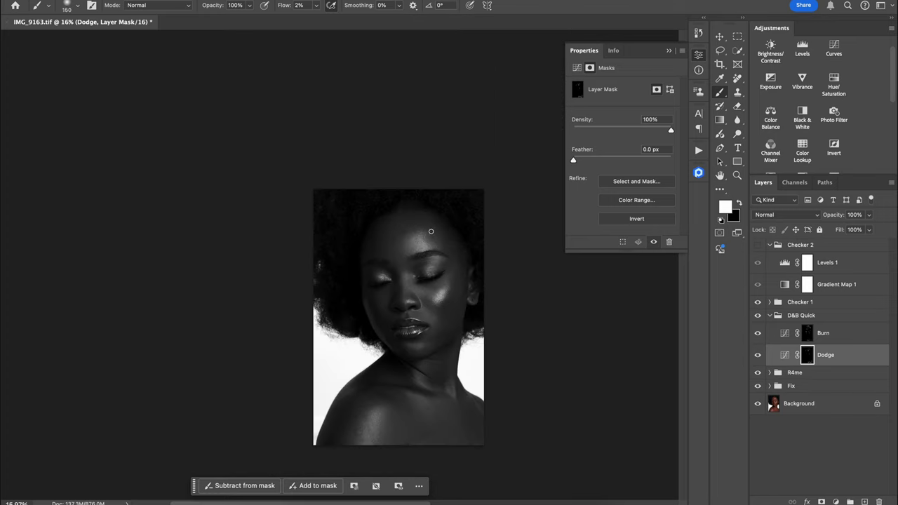
# Step: Paint the Burn mask on the lower cheek toward the jaw with brush size 175, using the Checker 1 view
pyautogui.press('[')
pyautogui.press('[')
pyautogui.press('[')
pyautogui.scroll(2, 457, 301)
pyautogui.hotkey('alt', ']')
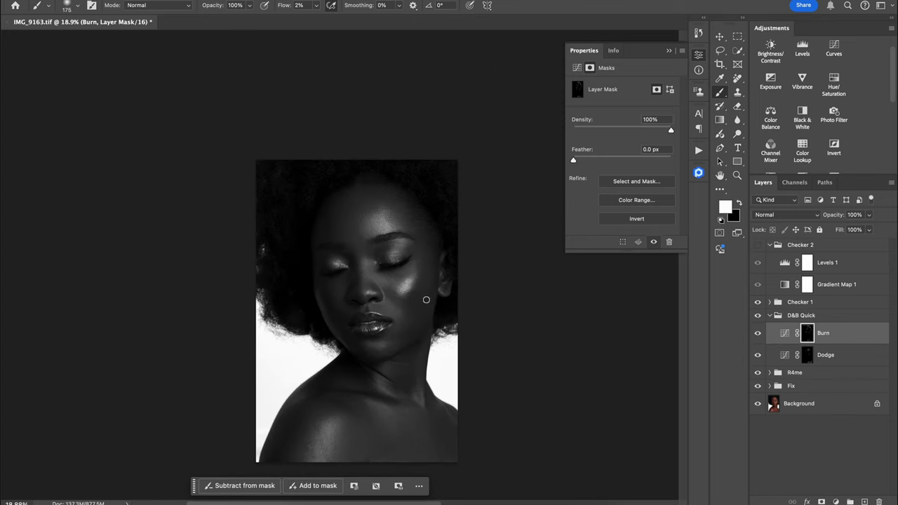
pyautogui.moveTo(428, 298); pyautogui.dragTo(457, 262)
pyautogui.hotkey('alt', '[')
pyautogui.hotkey('alt', ']')
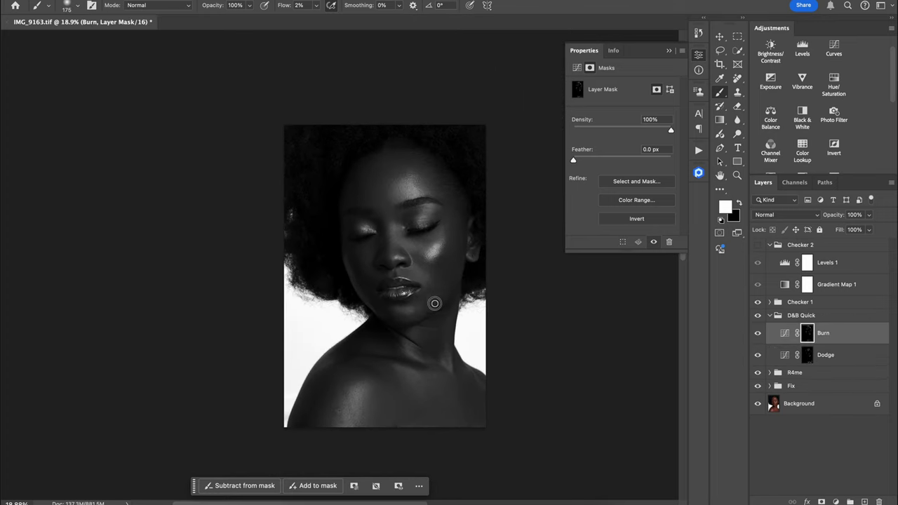
# Step: Alternate between the Dodge and Burn masks around the jaw, show Checker 2 instead of Checker 1, and reduce the brush to 90
pyautogui.hotkey('alt', '[')
pyautogui.press('F1')
pyautogui.moveTo(425, 310)
pyautogui.mouseDown()
pyautogui.moveTo(430, 306)
pyautogui.moveTo(398, 298)
pyautogui.mouseUp()
pyautogui.hotkey('alt', ']')
pyautogui.press('F1')
pyautogui.scroll(3, 437, 288)
pyautogui.press('[')
pyautogui.press('[')
pyautogui.press('[')
pyautogui.press('[')
pyautogui.scroll(-1, 397, 298)
pyautogui.press(']')
pyautogui.hotkey('alt', '[')
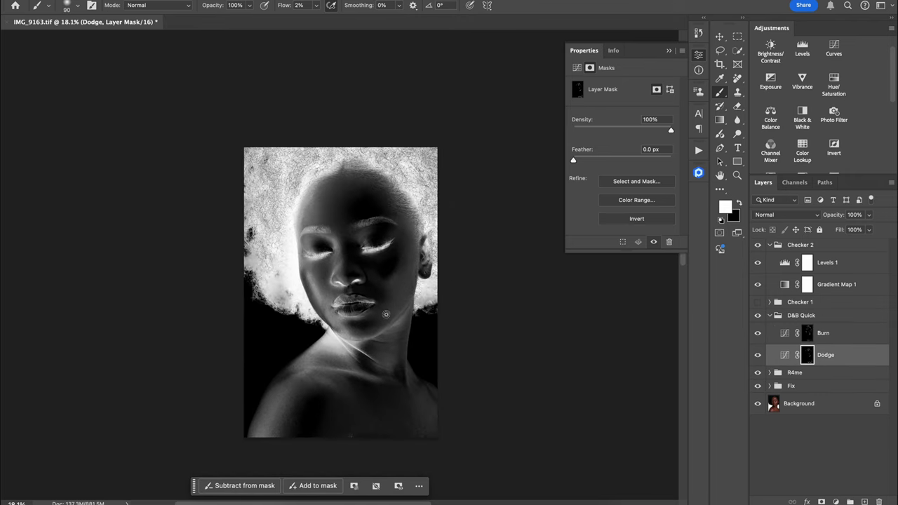
# Step: Paint the Burn mask at the temple with brush size 90, briefly hiding Checker 2 to check the result
pyautogui.hotkey('alt', ']')
pyautogui.press(']')
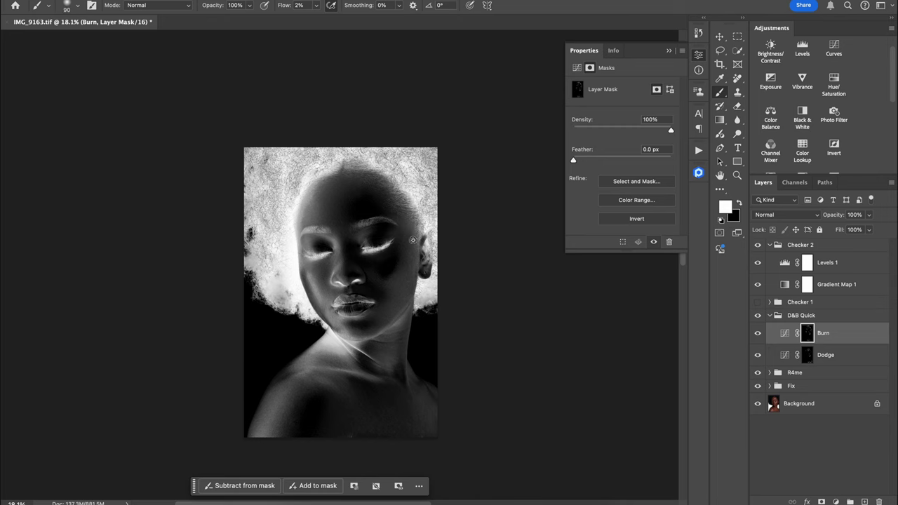
pyautogui.click(758, 245)
pyautogui.moveTo(409, 236); pyautogui.dragTo(471, 224)
pyautogui.click(758, 245)
# Step: Paint the Dodge mask in front of the ear with brush size 70 in the Checker 2 view
pyautogui.click(809, 355)
pyautogui.scroll(2, 419, 275)
pyautogui.moveTo(429, 307); pyautogui.dragTo(403, 250)
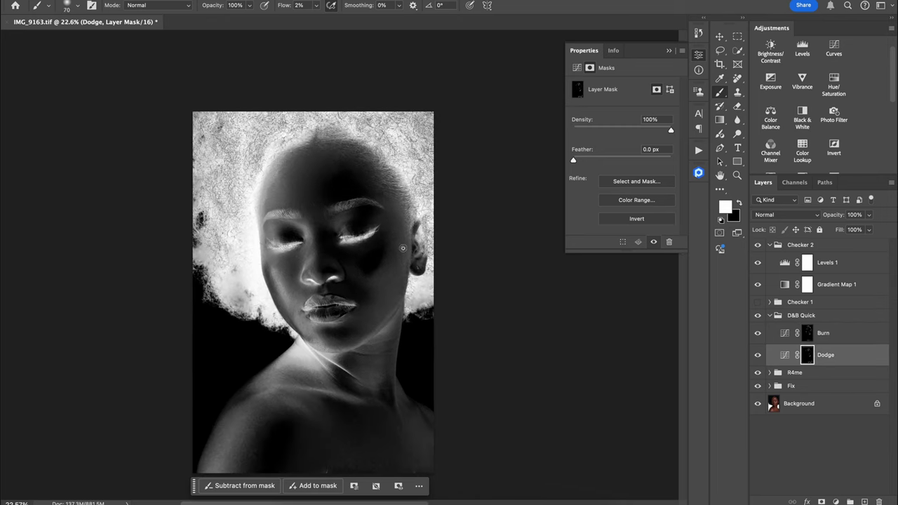
pyautogui.press('[')
pyautogui.press('[')
pyautogui.press('[')
# Step: Paint the Burn mask on the upper cheek beneath the eye with brush size 35
pyautogui.hotkey('alt', ']')
pyautogui.press('[')
pyautogui.press('[')
pyautogui.press('[')
pyautogui.press('[')
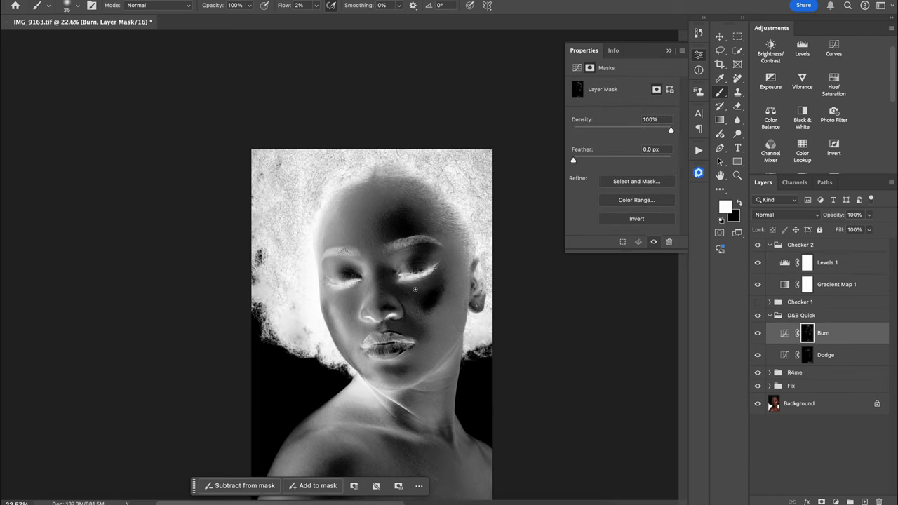
# Step: Paint the Dodge mask around the eyebrows with brush sizes 175 and 40, hiding Checker 2 to judge the color image
pyautogui.click(805, 355)
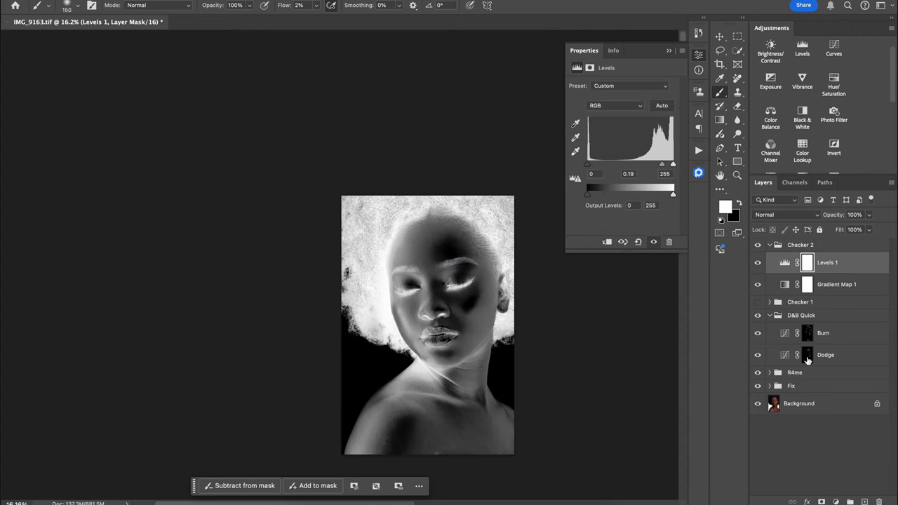
pyautogui.click(807, 356)
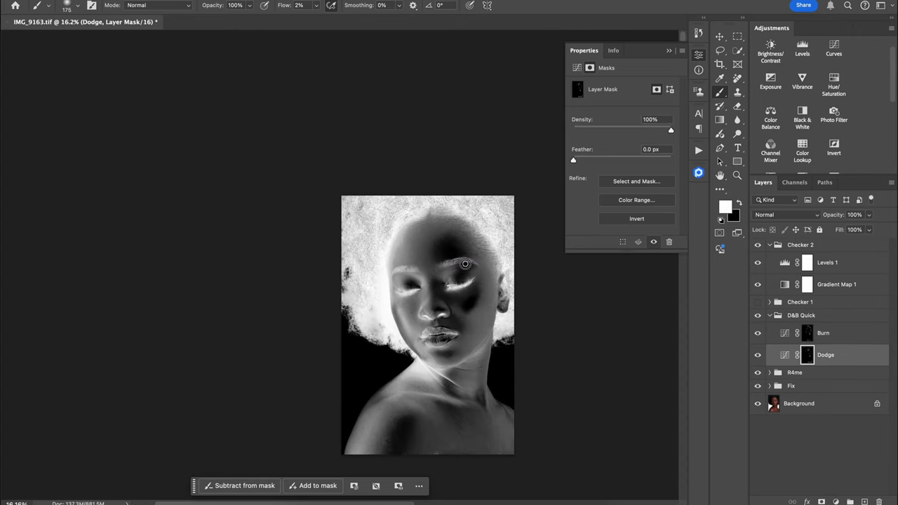
pyautogui.hotkey('alt', ']')
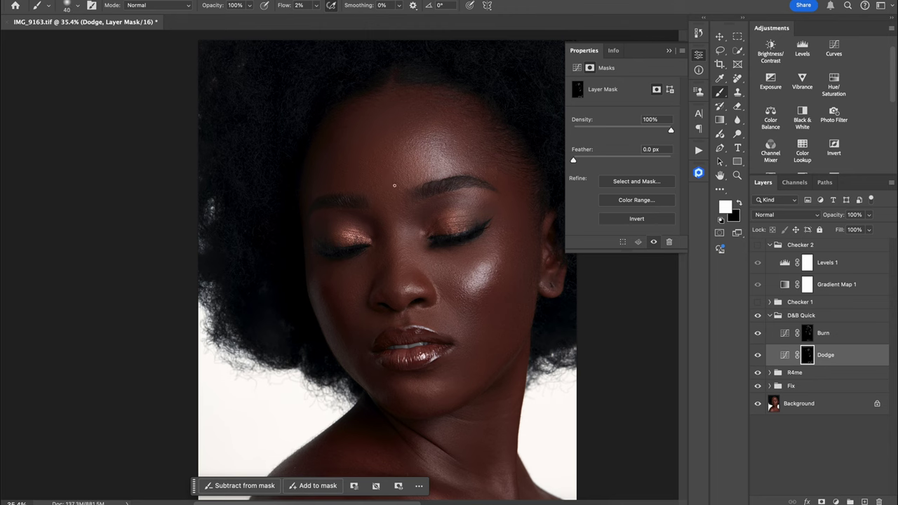
pyautogui.hotkey('alt', ']')
pyautogui.hotkey('alt', '[')
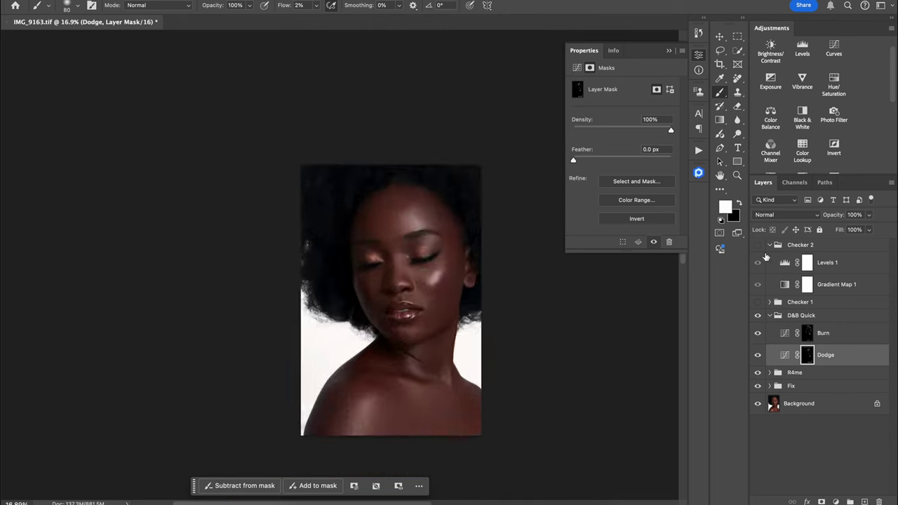
# Step: Show Checker 2, paint the Dodge mask at the jaw with size 70, and the Burn mask on the darker cheek with size 40
pyautogui.click(757, 244)
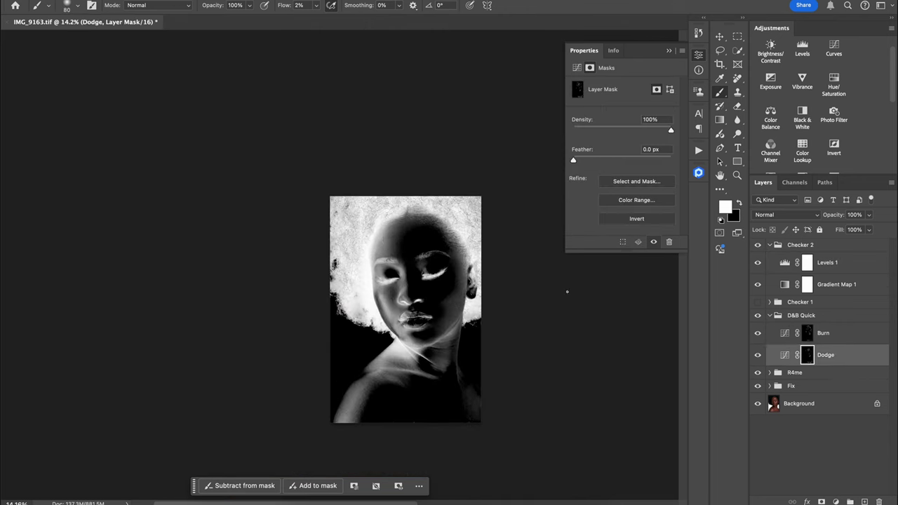
pyautogui.hotkey('alt', ']')
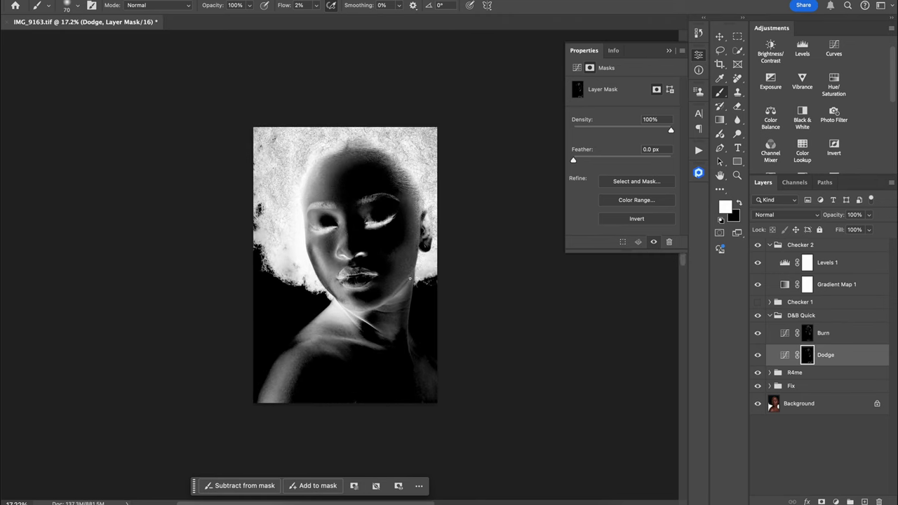
pyautogui.hotkey('alt', ']')
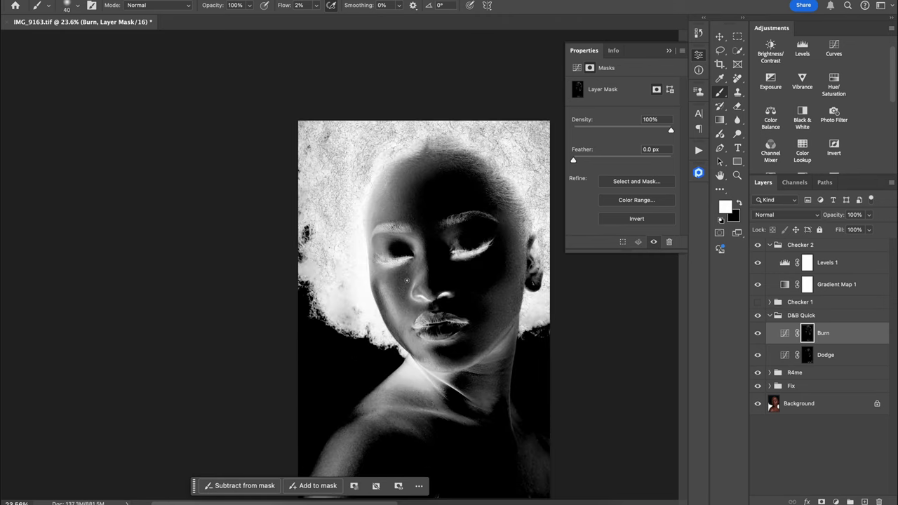
pyautogui.press('[')
pyautogui.scroll(-2, 421, 270)
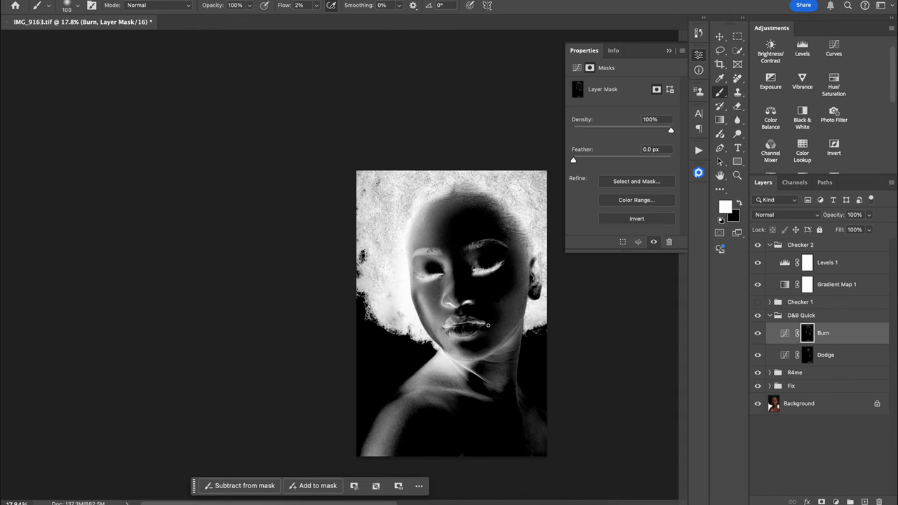
# Step: Compare the portrait with and without the D&B Quick group while Checker 2 is hidden, and show both groups again
pyautogui.click(826, 355)
pyautogui.click(758, 245)
pyautogui.click(758, 316)
pyautogui.click(758, 315)
pyautogui.click(758, 245)
# Step: Target the Dodge mask and paint beside the nose bridge with brush size 50
pyautogui.click(823, 334)
pyautogui.click(784, 358)
pyautogui.scroll(3, 435, 302)
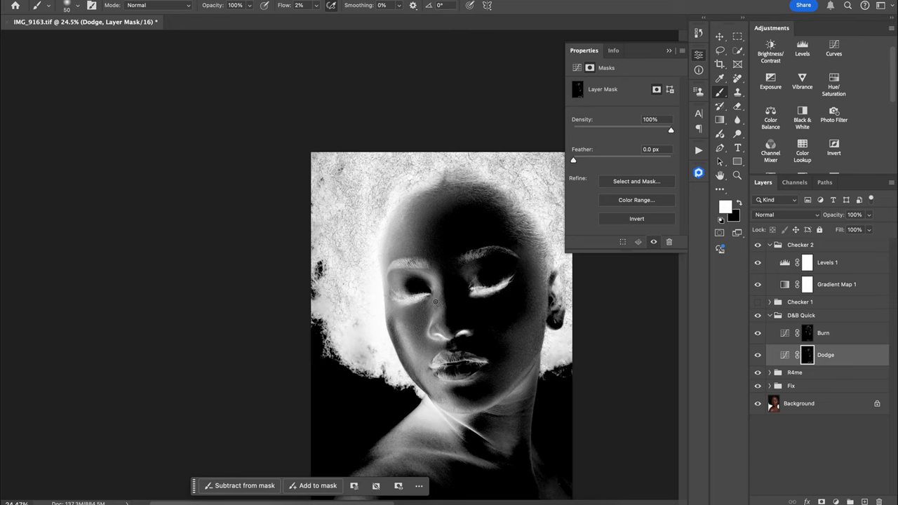
# Step: Refine the Burn mask up close with brush size 25 and hide Checker 2 for review
pyautogui.hotkey('alt', ']')
pyautogui.scroll(3, 436, 302)
pyautogui.press('[')
pyautogui.press('[')
pyautogui.scroll(-5, 435, 295)
pyautogui.click(758, 245)
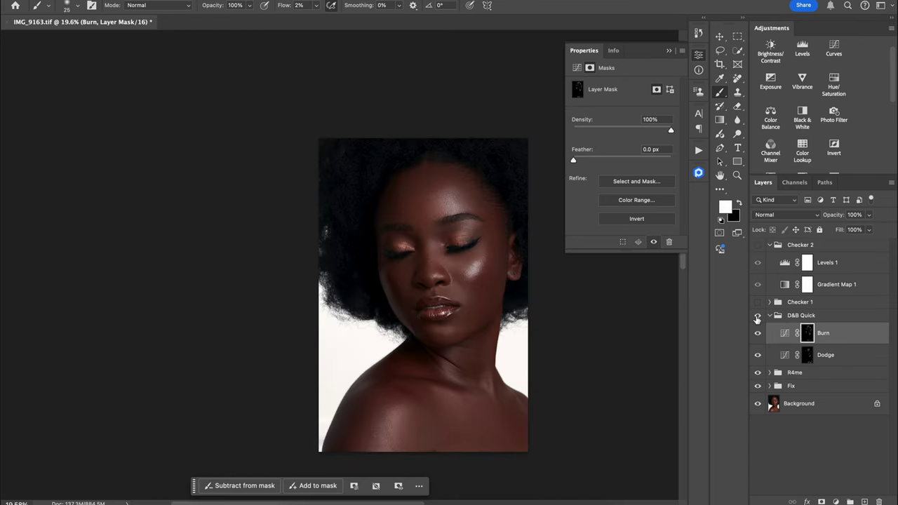
# Step: Show Checker 1 and enlarge the Burn mask brush to size 90 for the chin area
pyautogui.scroll(-2, 453, 286)
pyautogui.click(758, 302)
pyautogui.scroll(4, 327, 227)
pyautogui.scroll(-3, 449, 316)
pyautogui.scroll(-1, 458, 322)
pyautogui.press(']')
pyautogui.press(']')
pyautogui.press(']')
pyautogui.press(']')
pyautogui.press(']')
pyautogui.press(']')
pyautogui.press(']')
pyautogui.press(']')
pyautogui.press(']')
pyautogui.press(']')
pyautogui.press(']')
pyautogui.scroll(3, 454, 199)
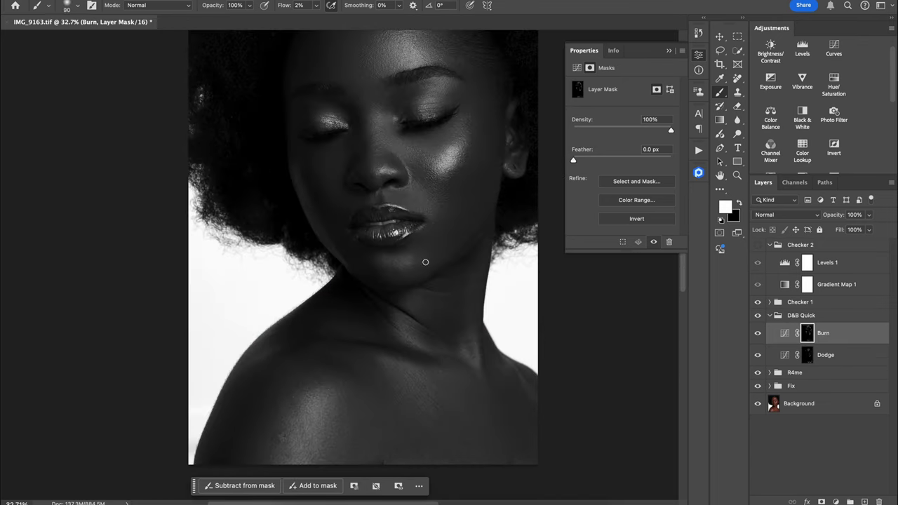
# Step: Target the Burn mask with brush size 100 and show the Checker 2 group
pyautogui.scroll(-1, 407, 251)
pyautogui.hotkey('alt', '[')
pyautogui.hotkey('alt', ']')
pyautogui.press(']')
pyautogui.click(758, 245)
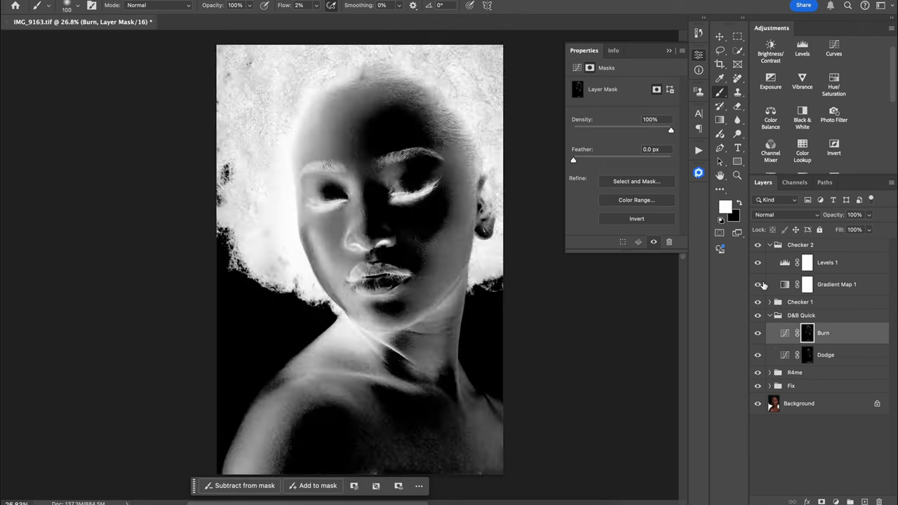
# Step: Hide Checker 1, adjust the Levels 1 layer in Checker 2, and target the Burn mask again
pyautogui.click(758, 302)
pyautogui.click(784, 262)
pyautogui.moveTo(659, 165)
pyautogui.mouseDown()
pyautogui.moveTo(670, 166)
pyautogui.moveTo(661, 166)
pyautogui.mouseUp()
pyautogui.scroll(1, 400, 295)
pyautogui.click(807, 333)
pyautogui.press('[')
pyautogui.press('[')
pyautogui.click(785, 263)
pyautogui.click(807, 333)
# Step: Work on the Burn mask around the cheek and jaw beside the mouth with brush size 150
pyautogui.scroll(-1, 416, 287)
pyautogui.press(']')
pyautogui.press(']')
pyautogui.press(']')
pyautogui.press(']')
pyautogui.press(']')
pyautogui.press(']')
pyautogui.press(']')
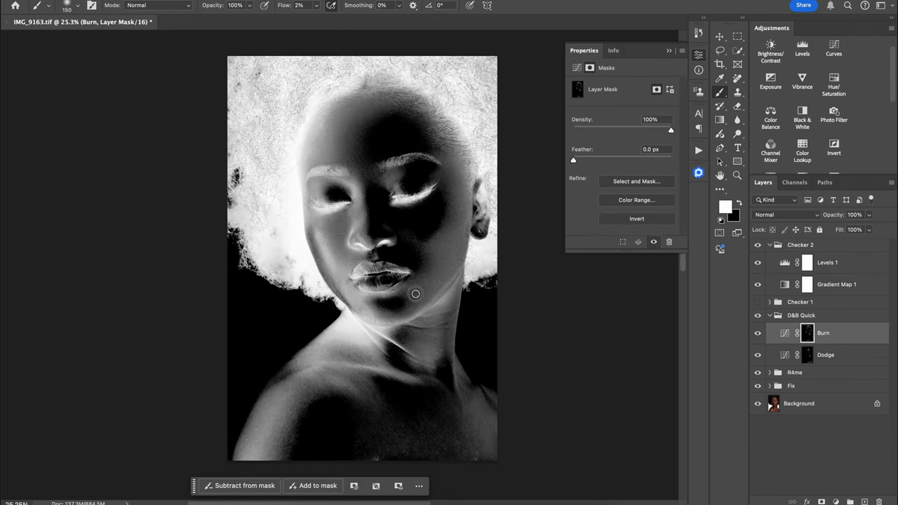
# Step: Touch up the lower cheek under Checker 2 with the Dodge mask at brush size 90 and the Burn mask at size 70
pyautogui.scroll(-2, 423, 306)
pyautogui.hotkey('alt', '[')
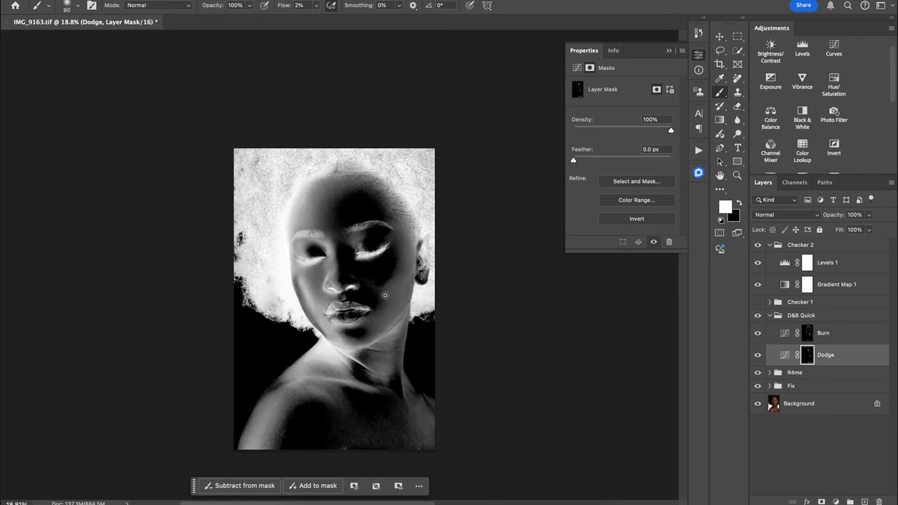
pyautogui.click(758, 284)
pyautogui.click(758, 284)
pyautogui.click(807, 333)
pyautogui.scroll(3, 426, 275)
pyautogui.press('[')
pyautogui.press('[')
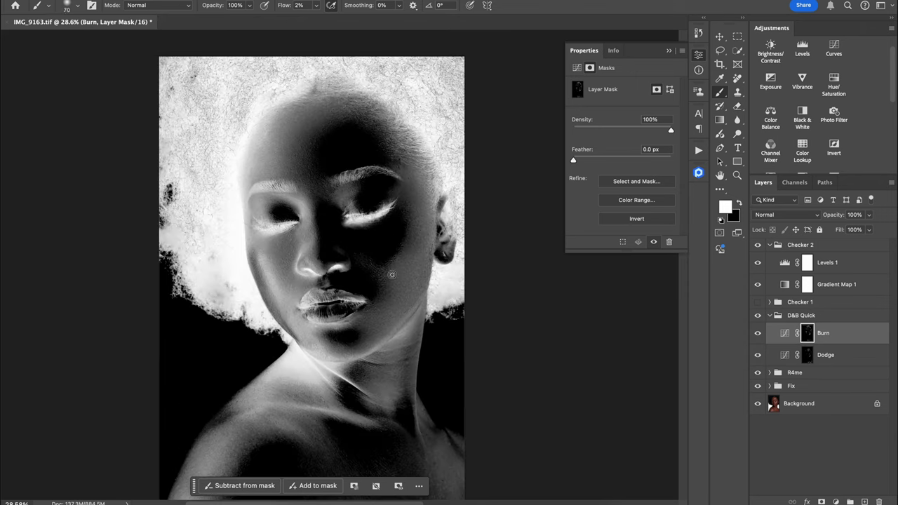
# Step: Hide Checker 2 and compare the portrait with and without the D&B Quick group
pyautogui.click(758, 245)
pyautogui.scroll(4, 383, 231)
pyautogui.click(758, 315)
pyautogui.click(758, 316)
pyautogui.scroll(-4, 443, 315)
# Step: Show Checker 1 and work on the Dodge mask below the cheek highlight with brush size 60
pyautogui.click(758, 302)
pyautogui.click(807, 355)
pyautogui.press('[')
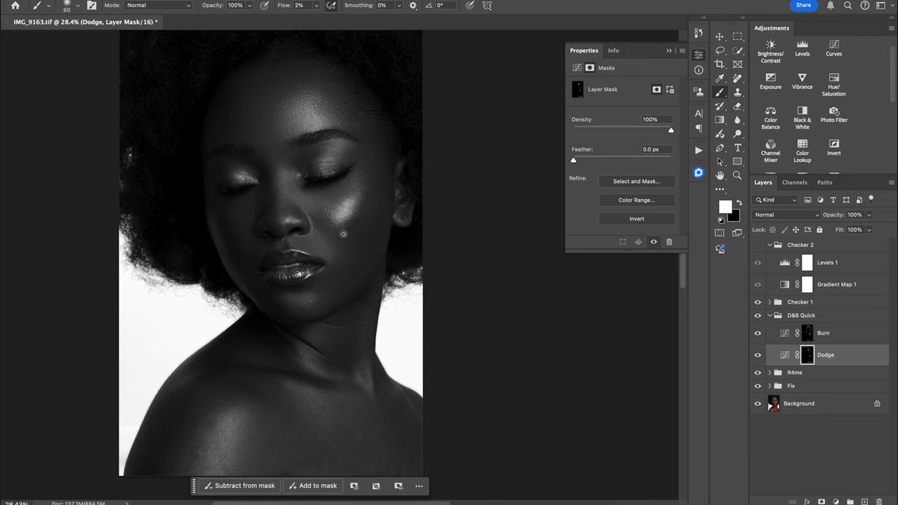
# Step: Work on the Burn mask around the bright cheek highlight with brush size 70
pyautogui.press(']')
pyautogui.press(']')
pyautogui.press(']')
pyautogui.press(']')
pyautogui.hotkey('alt', ']')
pyautogui.press(']')
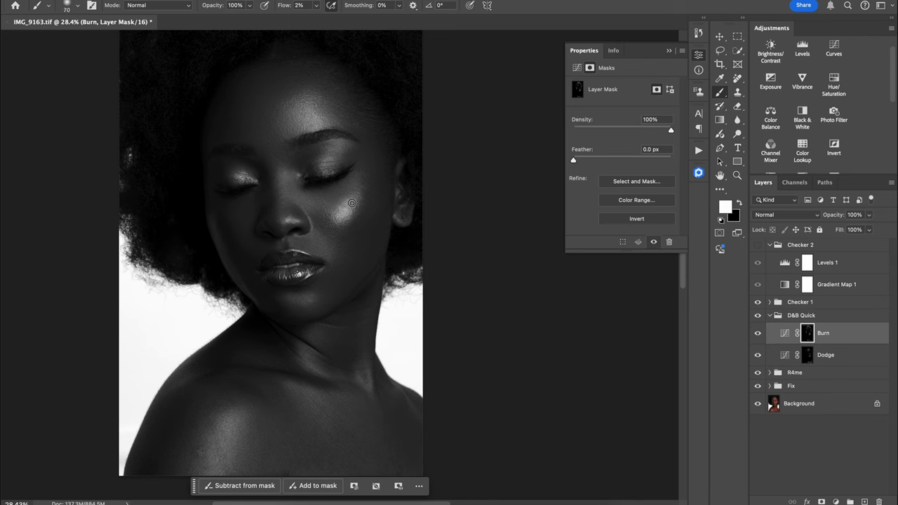
# Step: Hide Checker 1, refine the Burn mask up close with brush size 40, and review the whole portrait
pyautogui.click(808, 356)
pyautogui.click(758, 303)
pyautogui.scroll(4, 382, 221)
pyautogui.click(808, 333)
pyautogui.press('[')
pyautogui.press('[')
pyautogui.press('[')
pyautogui.scroll(-8, 417, 302)
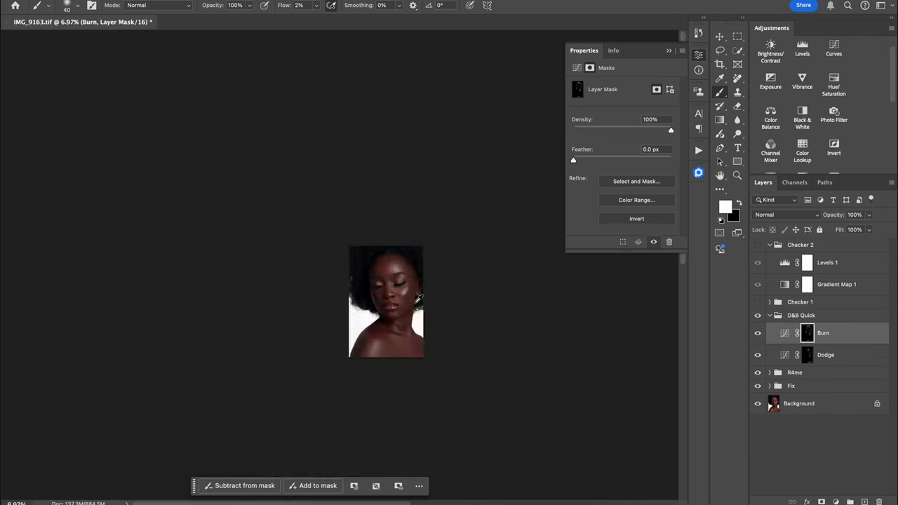
# Step: Target the Dodge mask with brush size 70 for the shaded cheek edge, using Checker 1 briefly as a guide
pyautogui.scroll(8, 414, 298)
pyautogui.click(758, 302)
pyautogui.click(808, 355)
pyautogui.press(']')
pyautogui.press(']')
pyautogui.press(']')
pyautogui.click(758, 302)
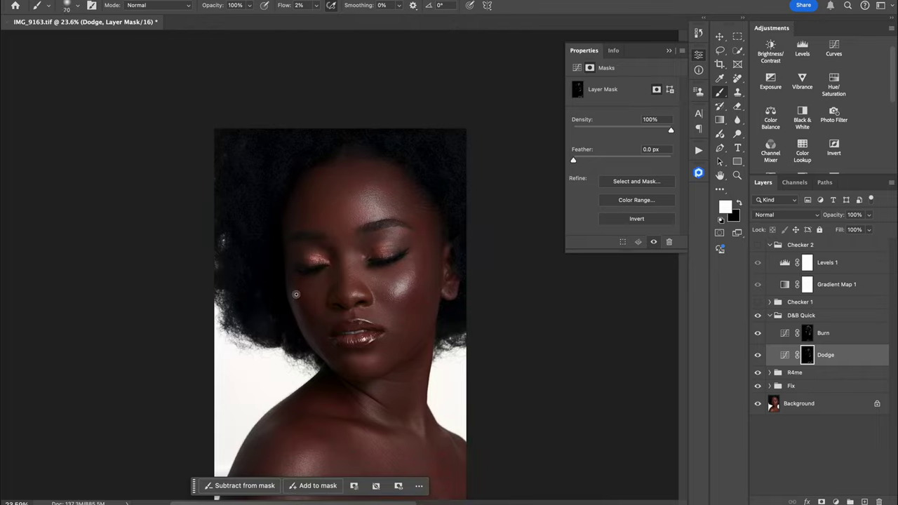
# Step: Detail the Dodge mask up close with a smaller brush, and target the Burn mask with brush size 70
pyautogui.scroll(4, 296, 294)
pyautogui.press('[')
pyautogui.press('[')
pyautogui.press('[')
pyautogui.press('[')
pyautogui.press('[')
pyautogui.press('[')
pyautogui.scroll(-5, 381, 249)
pyautogui.scroll(1, 353, 255)
pyautogui.hotkey('alt', ']')
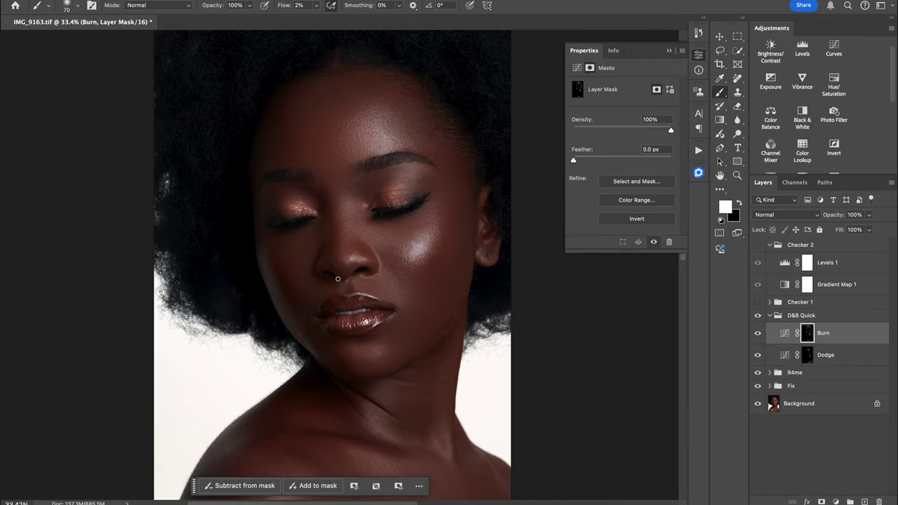
# Step: Refine the Dodge mask up close with brush size 20
pyautogui.scroll(5, 333, 238)
pyautogui.hotkey('alt', '[')
pyautogui.scroll(-6, 332, 238)
pyautogui.scroll(3, 353, 281)
pyautogui.press(']')
pyautogui.press(']')
pyautogui.press(']')
pyautogui.press(']')
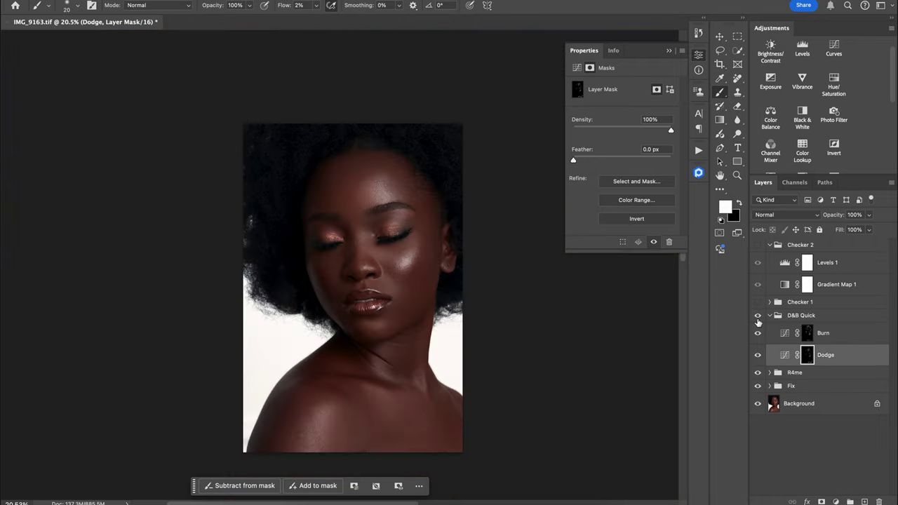
# Step: Show Checker 1, compare the D&B Quick group off and on, and target the Burn mask with brush size 80
pyautogui.click(808, 334)
pyautogui.click(758, 303)
pyautogui.click(758, 315)
pyautogui.click(759, 320)
pyautogui.press(']')
pyautogui.press(']')
pyautogui.press(']')
pyautogui.press(']')
pyautogui.press(']')
pyautogui.press(']')
pyautogui.press(']')
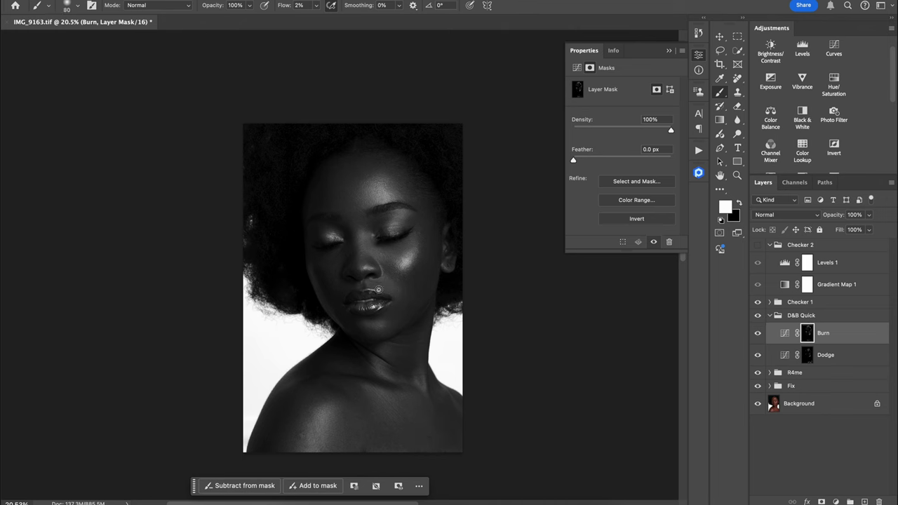
# Step: Work on the Dodge mask between the nose and the bright cheek with brush size 25
pyautogui.hotkey('alt', '[')
pyautogui.press('[')
pyautogui.press('[')
pyautogui.scroll(2, 376, 289)
pyautogui.scroll(3, 393, 280)
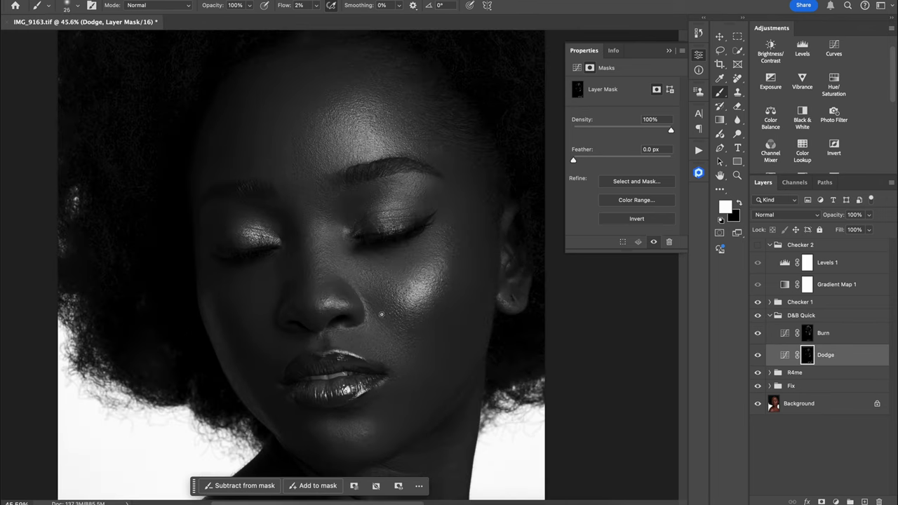
# Step: Continue the Dodge mask with a larger brush and hide Checker 1 to review the colour portrait
pyautogui.press(']')
pyautogui.press(']')
pyautogui.press(']')
pyautogui.press(']')
pyautogui.press(']')
pyautogui.press(']')
pyautogui.press(']')
pyautogui.press(']')
pyautogui.press(']')
pyautogui.scroll(-5, 377, 261)
pyautogui.click(758, 303)
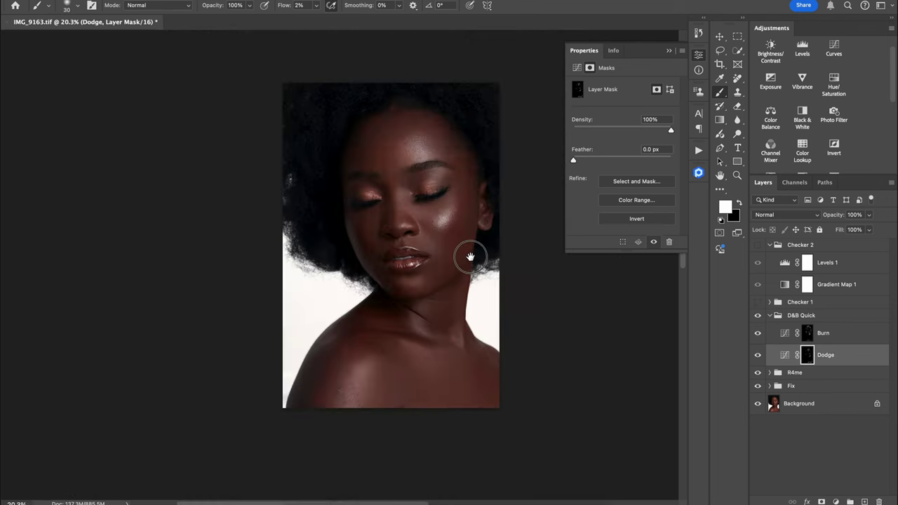
# Step: Work on the Dodge mask at the outer corner of the eye up close with brush size 125
pyautogui.press('[')
pyautogui.press('[')
pyautogui.press('[')
pyautogui.press('[')
pyautogui.scroll(1, 474, 236)
pyautogui.hotkey('alt', ']')
pyautogui.click(808, 356)
pyautogui.scroll(4, 445, 240)
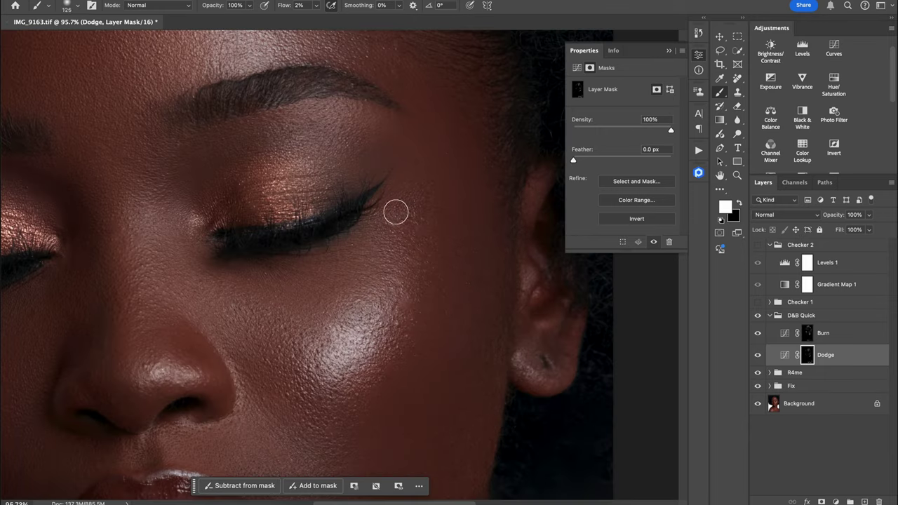
# Step: Show Checker 2 and target the Burn mask with brush size 90
pyautogui.scroll(-4, 395, 212)
pyautogui.click(758, 245)
pyautogui.scroll(-1, 446, 252)
pyautogui.hotkey('alt', ']')
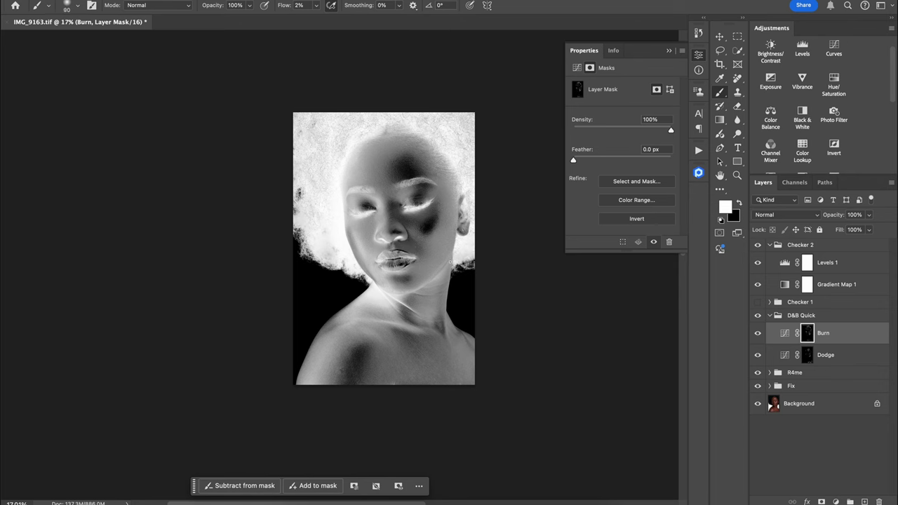
# Step: Hide Checker 2 and compare the whole portrait with the D&B Quick group off and on
pyautogui.click(758, 245)
pyautogui.click(758, 316)
pyautogui.click(758, 316)
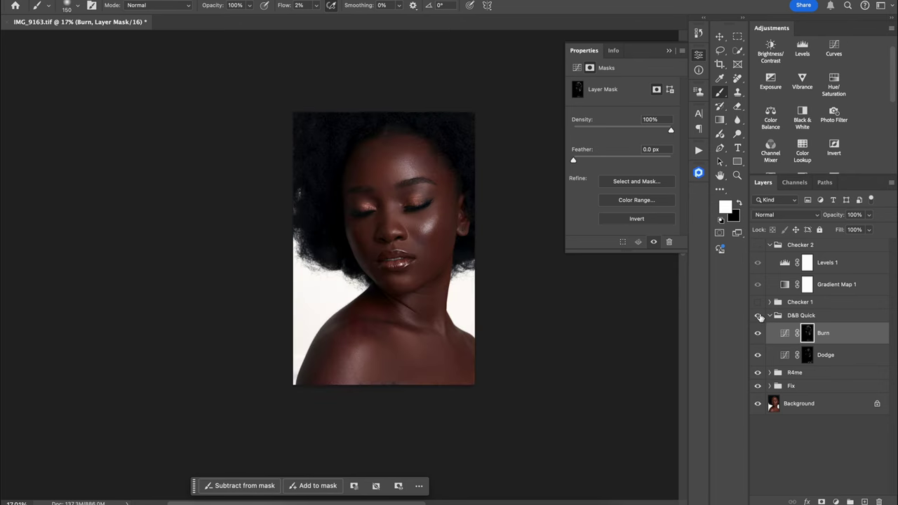
# Step: Work on the Dodge mask beside the cheek highlight with brush size 45
pyautogui.click(808, 355)
pyautogui.scroll(4, 449, 221)
pyautogui.press(']')
pyautogui.press(']')
pyautogui.press(']')
pyautogui.press(']')
pyautogui.scroll(4, 379, 238)
pyautogui.hotkey('alt', ']')
pyautogui.hotkey('alt', '[')
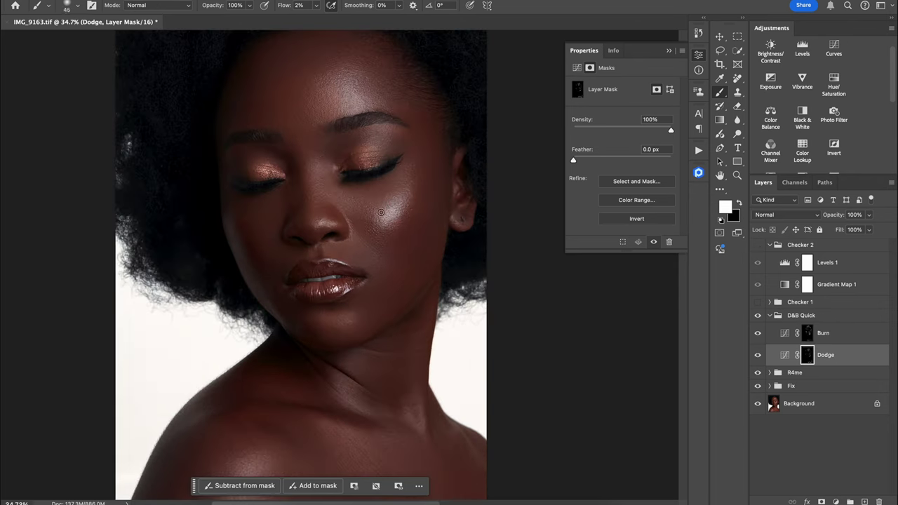
# Step: Even out the cheek and jaw on the Burn mask under Checker 2 with brush sizes 80 and 70
pyautogui.press(']')
pyautogui.press(']')
pyautogui.press(']')
pyautogui.press(']')
pyautogui.press(']')
pyautogui.scroll(-2, 397, 246)
pyautogui.hotkey('alt', ']')
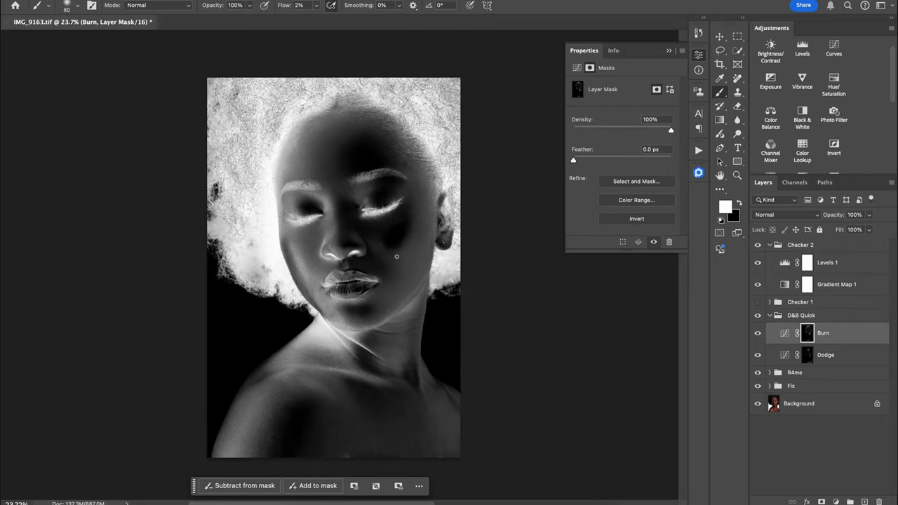
pyautogui.hotkey('alt', '[')
pyautogui.hotkey('alt', ']')
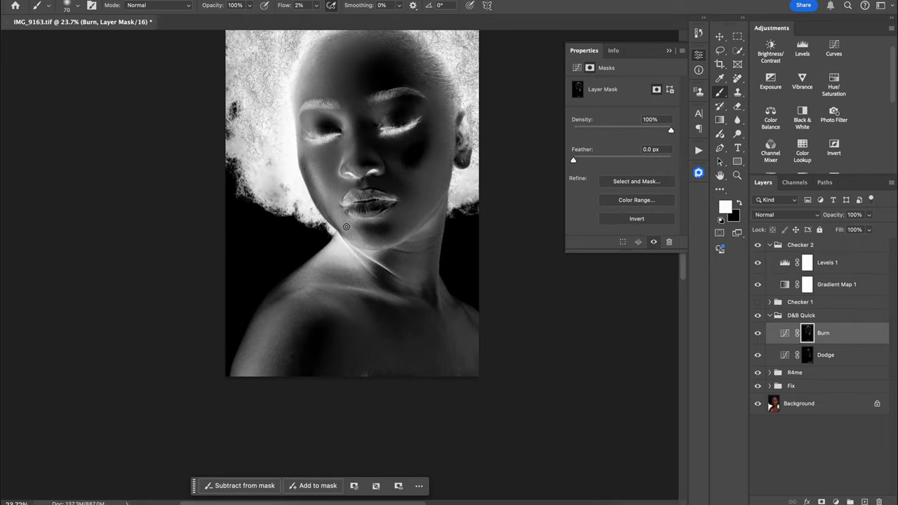
# Step: Even out the neck below the jaw under Checker 1 with the Dodge mask at brush size 35 and the Burn mask at size 60
pyautogui.hotkey('alt', '[')
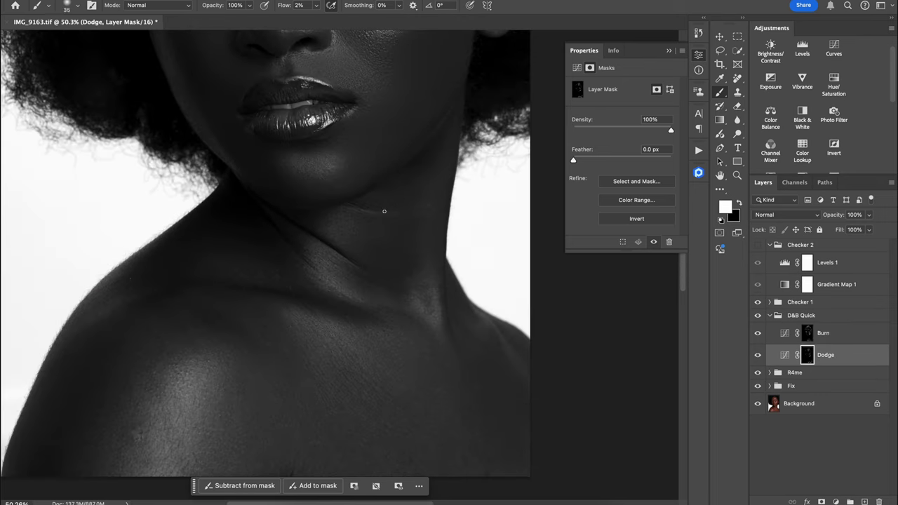
pyautogui.hotkey('alt', ']')
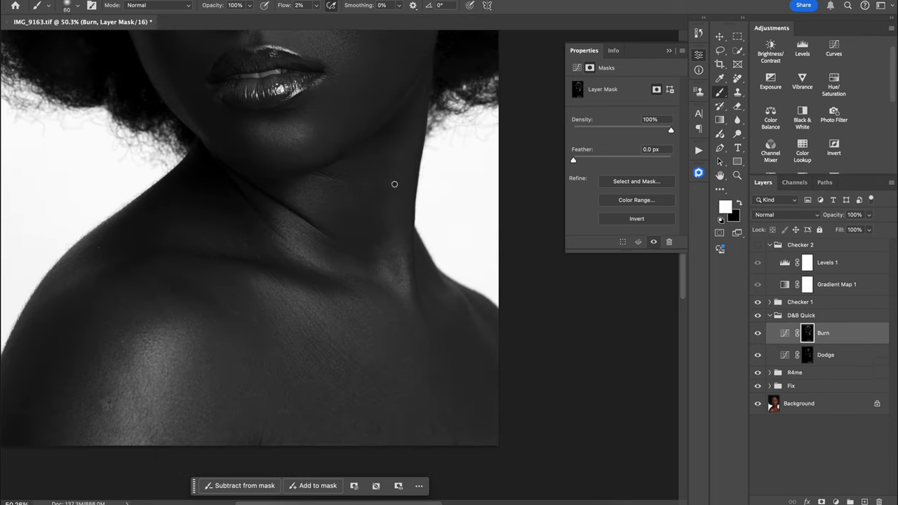
pyautogui.hotkey('alt', '[')
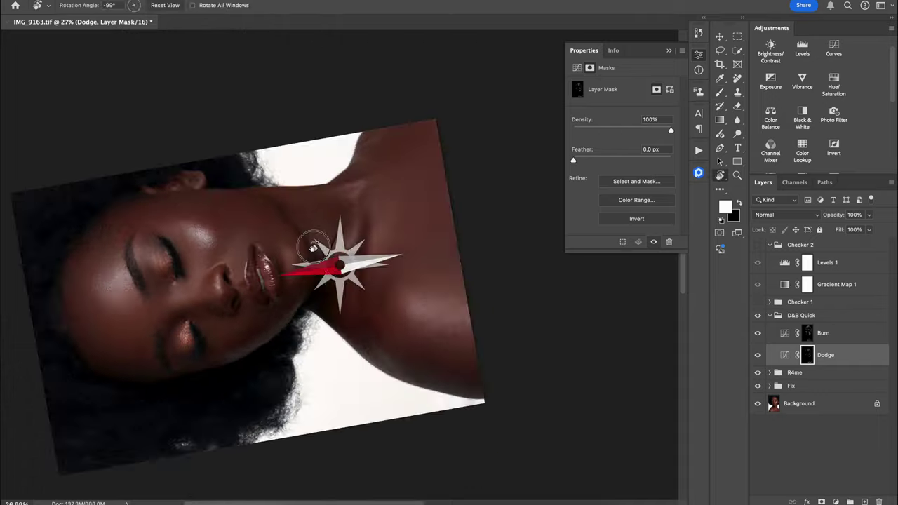
# Step: Rotate the canvas sideways and blend the neck with the Dodge mask at brush size 80 and the Burn mask at size 70
pyautogui.moveTo(337, 260); pyautogui.dragTo(420, 246)
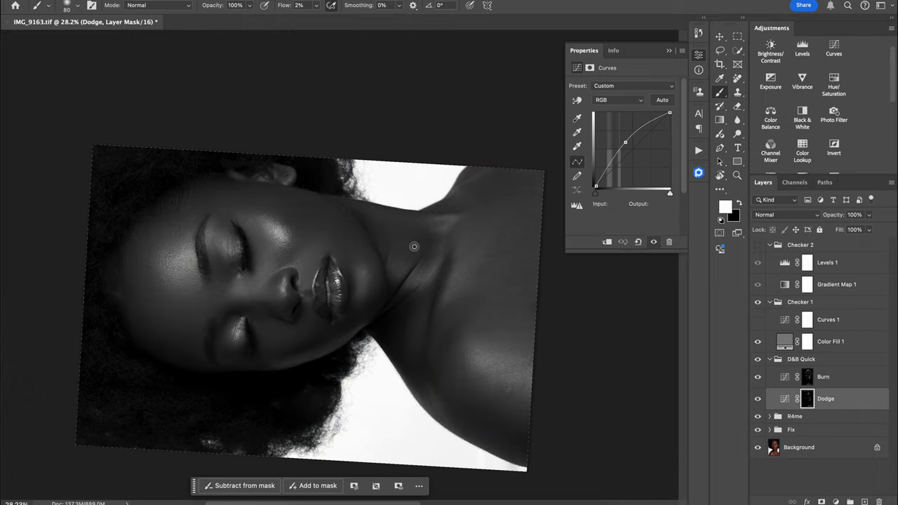
pyautogui.hotkey('alt', '[')
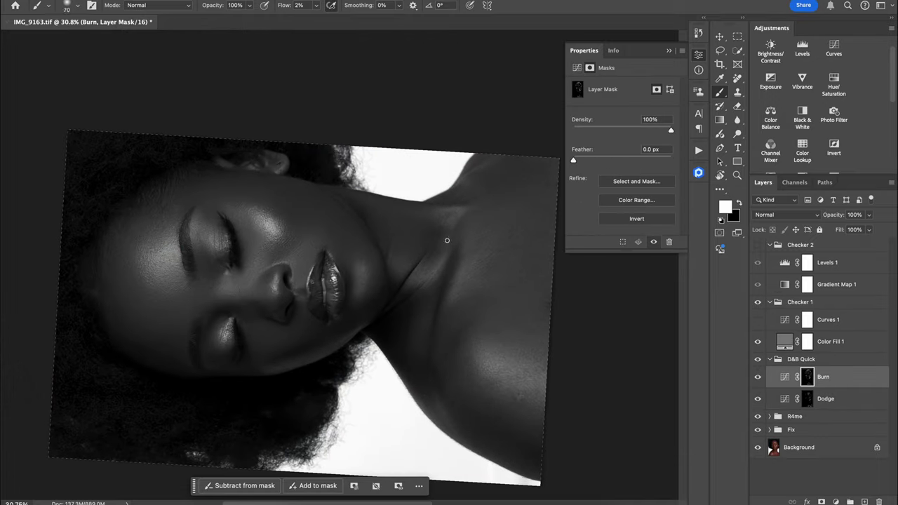
pyautogui.press('[')
pyautogui.hotkey('alt', '[')
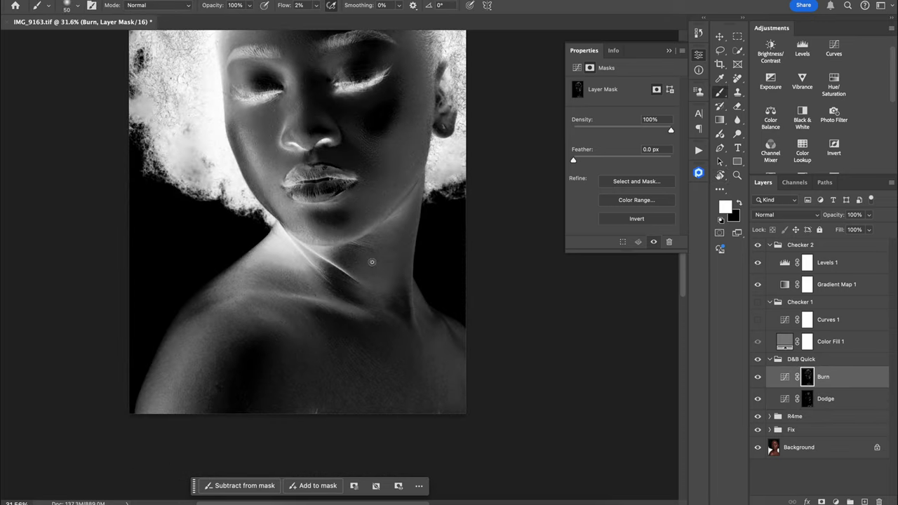
# Step: Work on the Burn mask at the base of the neck under Checker 2 with brush size 80
pyautogui.press(']')
pyautogui.press(']')
pyautogui.press(']')
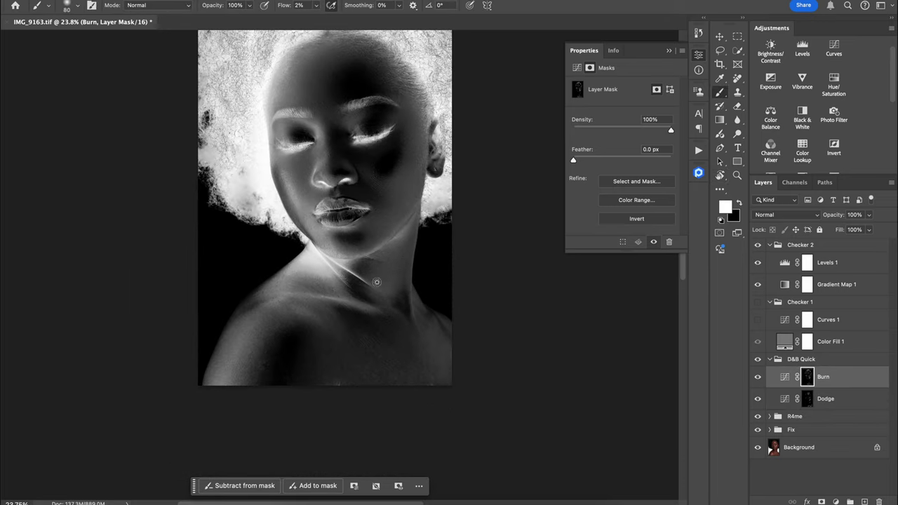
# Step: Smooth the neck and shoulder transitions with the Dodge mask at brush size 150 and the Burn mask at size 70
pyautogui.hotkey('alt', '[')
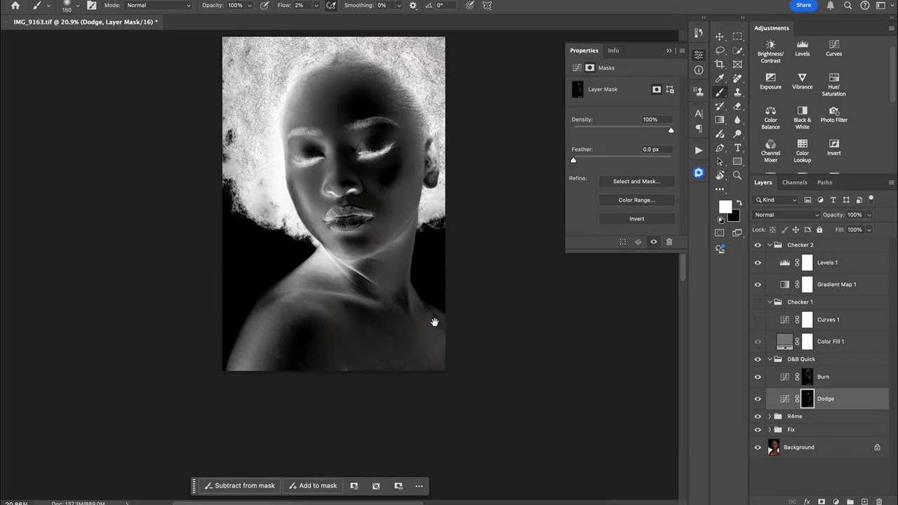
pyautogui.hotkey('alt', ']')
pyautogui.hotkey('alt', '[')
pyautogui.hotkey('alt', ']')
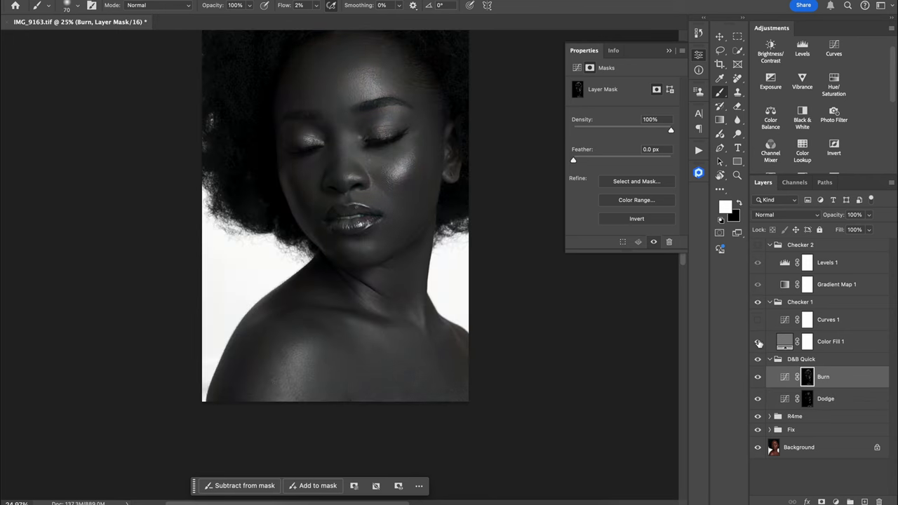
# Step: Detail the Dodge mask on the chin with brush size 30 and on the nose tip with size 9
pyautogui.hotkey('alt', '[')
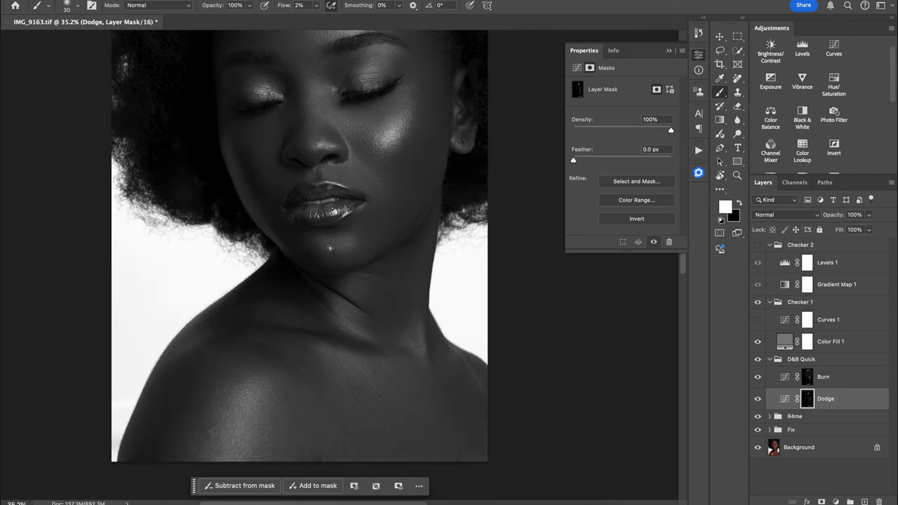
pyautogui.hotkey('alt', ']')
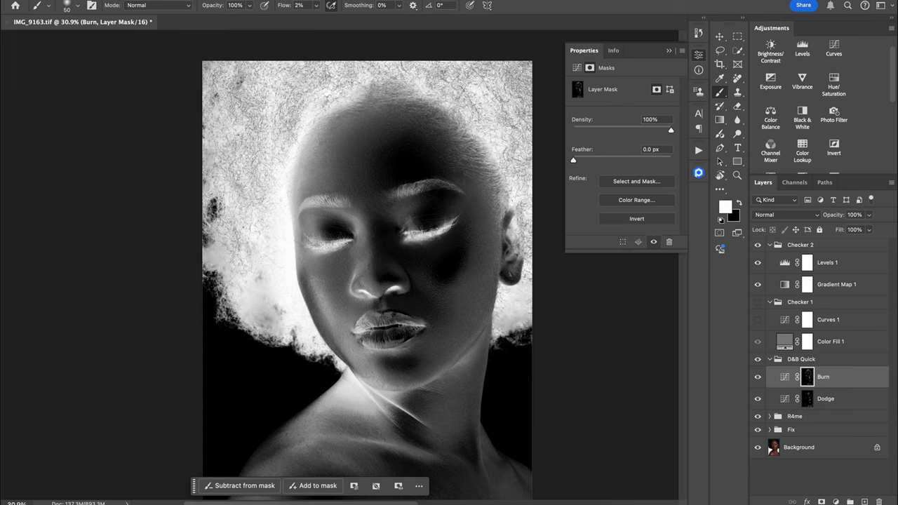
pyautogui.hotkey('alt', '[')
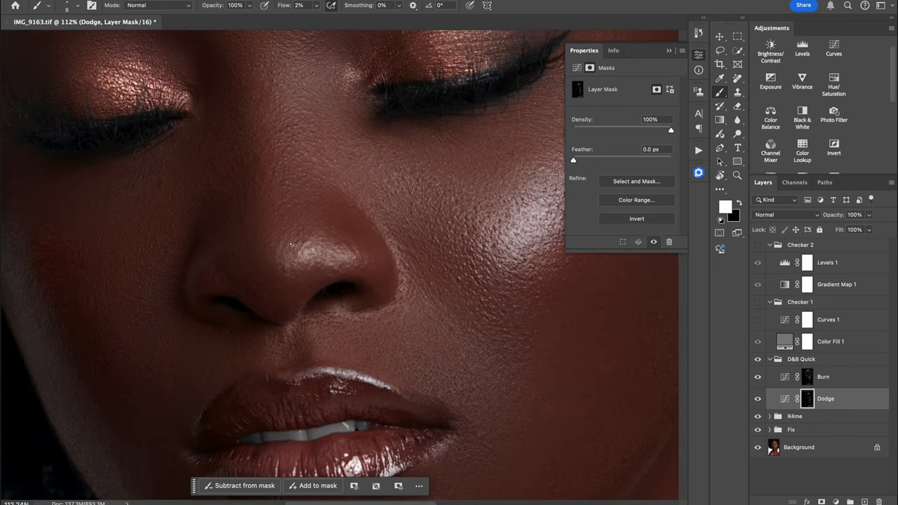
pyautogui.scroll(-10, 291, 244)
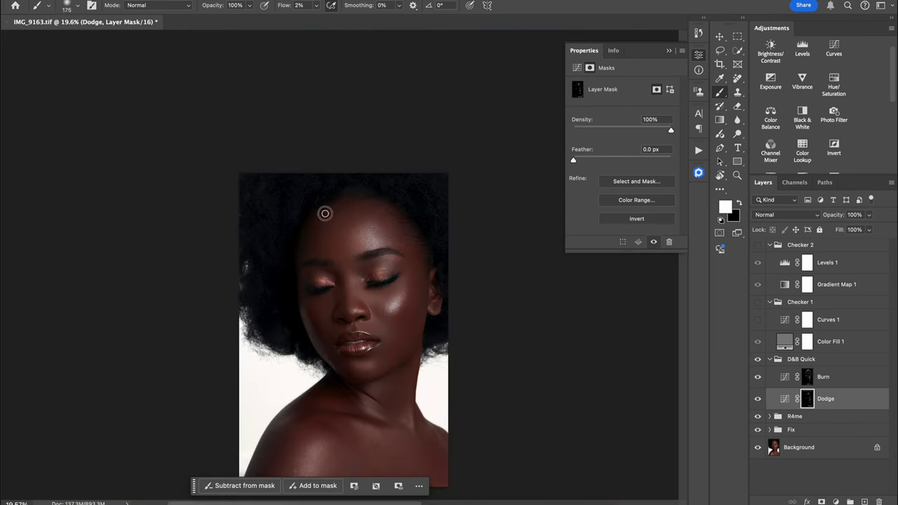
# Step: Work on the Burn mask on the lower face with brush size 150, checking the transitions under Checker 2
pyautogui.press('[')
pyautogui.press('[')
pyautogui.press('[')
pyautogui.click(824, 382)
pyautogui.scroll(-2, 421, 295)
pyautogui.click(758, 245)
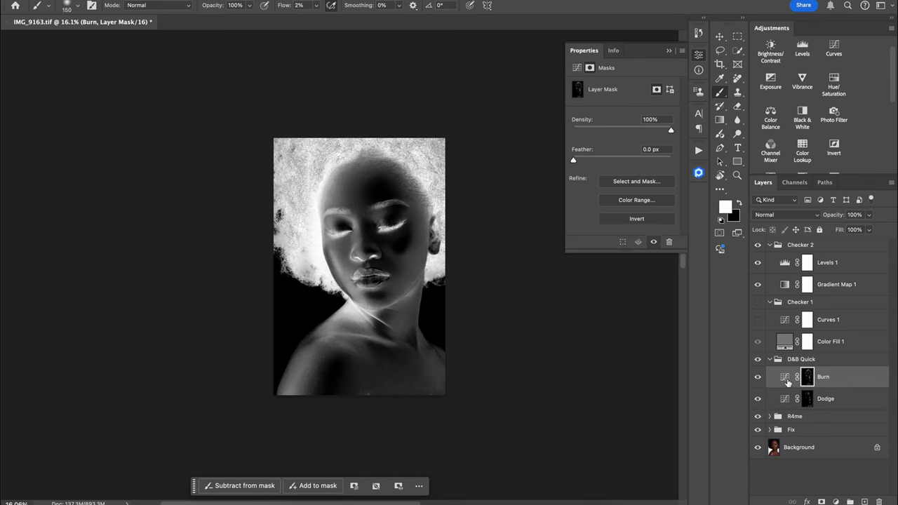
pyautogui.press('[')
pyautogui.press('[')
pyautogui.press('[')
pyautogui.press('[')
pyautogui.press('[')
pyautogui.press('[')
pyautogui.press('[')
pyautogui.click(758, 245)
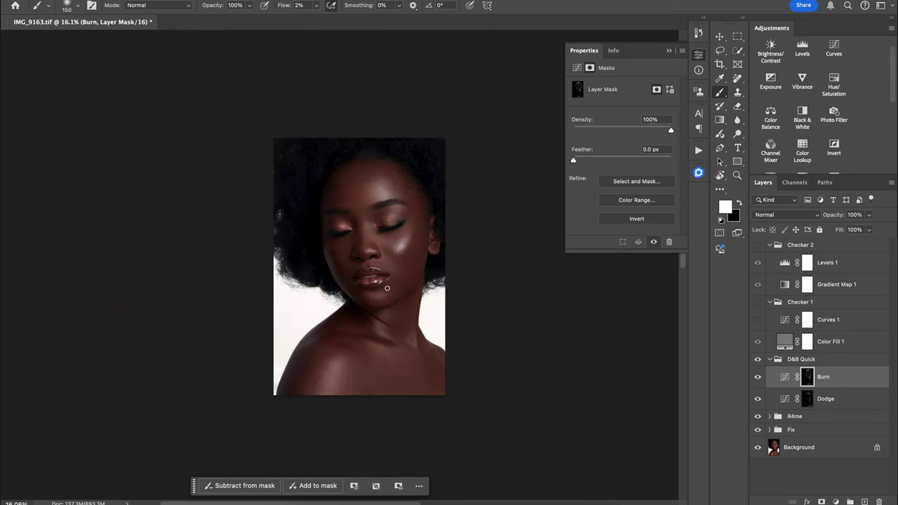
# Step: Continue refining the portrait's shading on the Burn mask with brush size 125
pyautogui.scroll(10, 414, 211)
pyautogui.hscroll(-3, 292, 265)
pyautogui.press(']')
pyautogui.press(']')
pyautogui.press(']')
pyautogui.press(']')
pyautogui.scroll(2, 241, 281)
pyautogui.scroll(-10, 383, 211)
# Step: Strengthen the Levels contrast in Checker 2 and work on the Burn mask at the chest with brush size 80
pyautogui.click(758, 245)
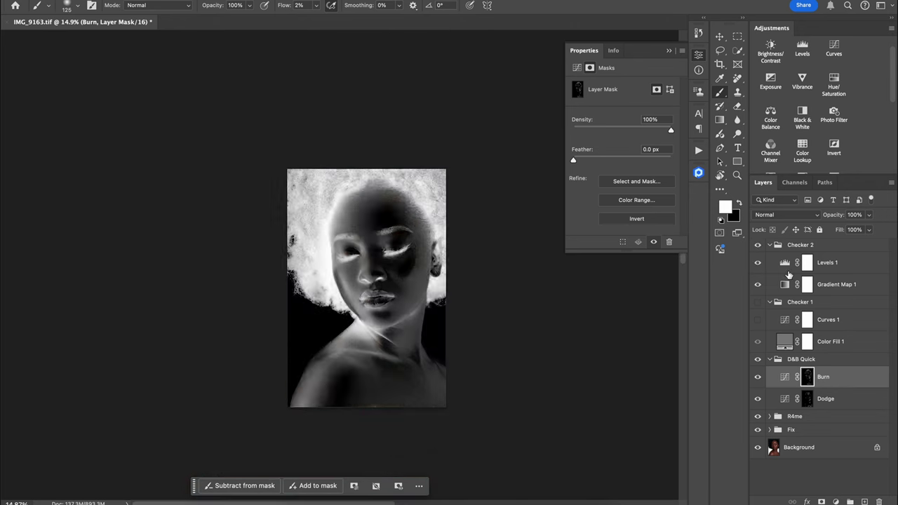
pyautogui.click(785, 263)
pyautogui.moveTo(644, 166); pyautogui.dragTo(652, 167)
pyautogui.click(809, 377)
pyautogui.scroll(2, 398, 368)
pyautogui.press('[')
pyautogui.press('[')
pyautogui.press('[')
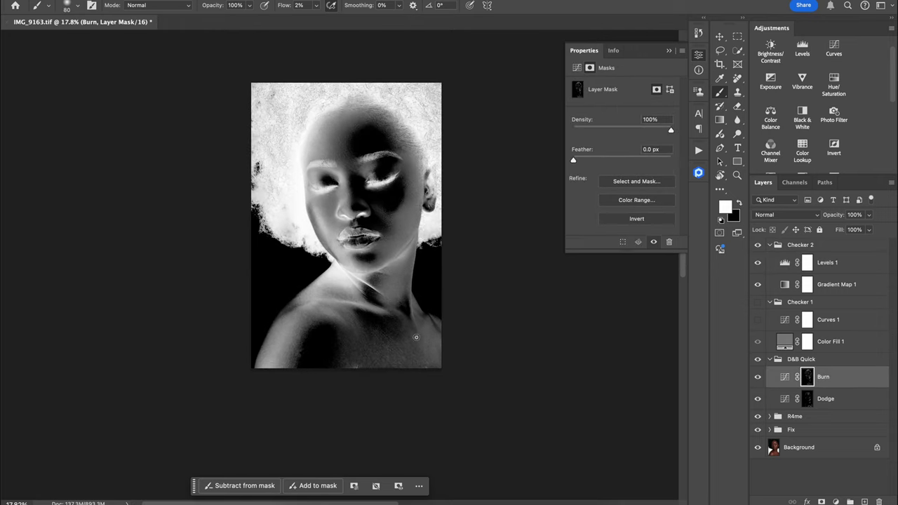
# Step: Hide Checker 2 and compare the portrait with the D&B Quick group off and on
pyautogui.hotkey('alt', '[')
pyautogui.click(807, 379)
pyautogui.click(758, 245)
pyautogui.click(758, 359)
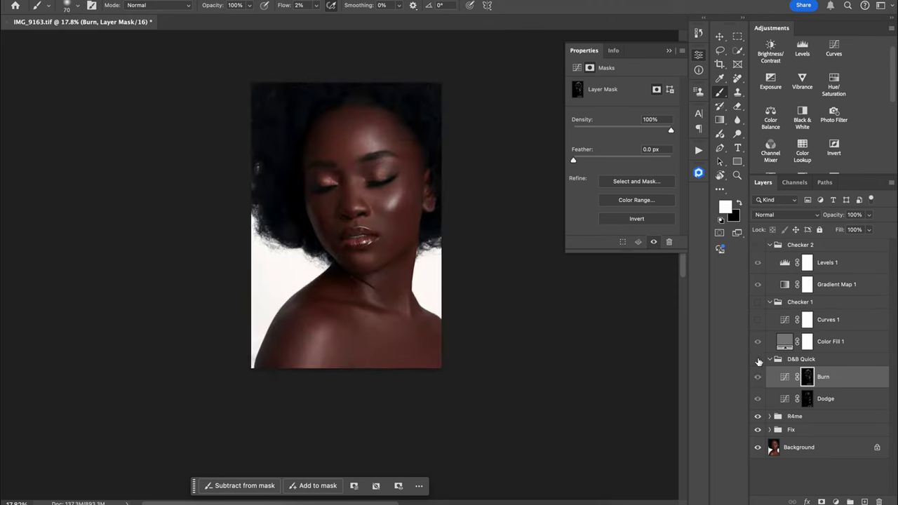
pyautogui.click(758, 360)
# Step: Brighten the neck and chest on the Dodge mask, and darken the hair's outer areas on the Burn mask with brush size 1200
pyautogui.click(808, 398)
pyautogui.scroll(-2, 382, 361)
pyautogui.press(']')
pyautogui.press(']')
pyautogui.press(']')
pyautogui.press(']')
pyautogui.press(']')
pyautogui.moveTo(377, 338); pyautogui.dragTo(384, 389)
pyautogui.click(807, 377)
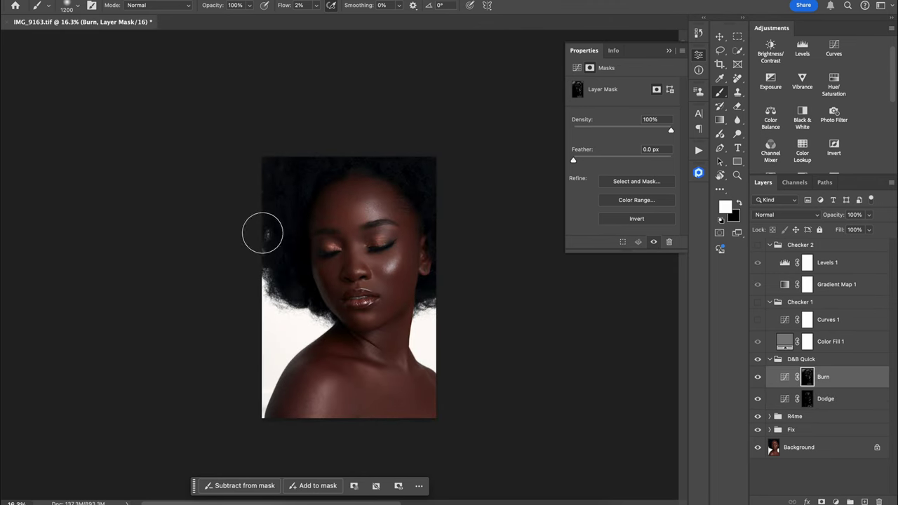
pyautogui.scroll(2, 352, 290)
# Step: Even out the cheek on the Dodge mask under Checker 2 with brush size 175
pyautogui.hotkey('alt', '[')
pyautogui.press('[')
pyautogui.press('[')
pyautogui.press('[')
pyautogui.scroll(5, 400, 247)
pyautogui.scroll(-5, 400, 246)
pyautogui.press('F2')
pyautogui.press(']')
pyautogui.press(']')
pyautogui.press(']')
pyautogui.press(']')
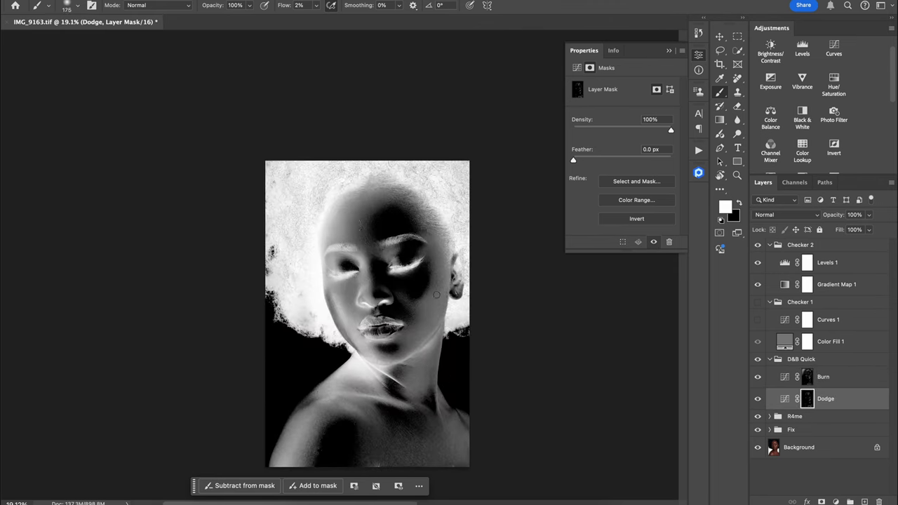
# Step: Refine the forehead on the Burn mask under Checker 2 with brush size 45
pyautogui.hotkey('alt', ']')
pyautogui.press('[')
pyautogui.press('[')
pyautogui.press('[')
pyautogui.press('[')
pyautogui.press('[')
pyautogui.press('[')
pyautogui.press('[')
pyautogui.press('[')
pyautogui.press('[')
pyautogui.press('[')
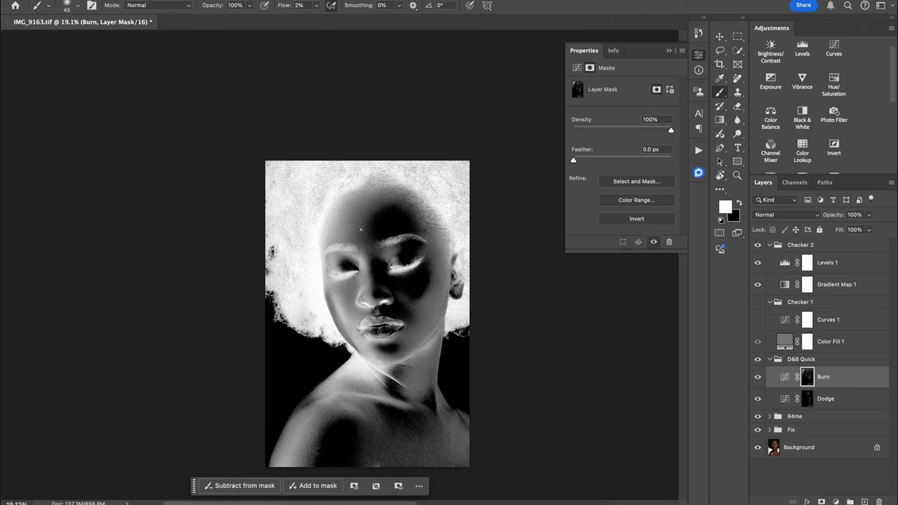
# Step: Hide Checker 2 and detail the Dodge mask around the nose bridge with brush sizes 70 and 35
pyautogui.press('F2')
pyautogui.hotkey('alt', '[')
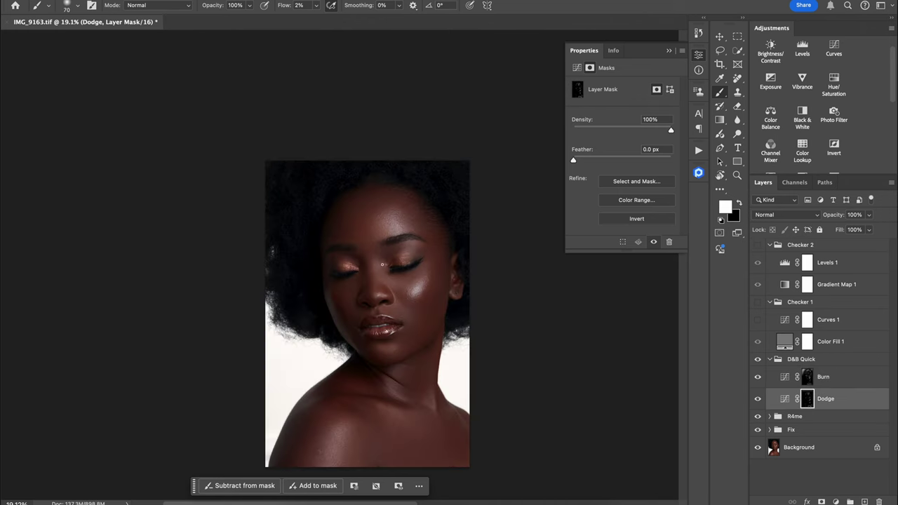
pyautogui.scroll(-2, 390, 228)
pyautogui.scroll(5, 393, 220)
pyautogui.press('[')
pyautogui.press('[')
pyautogui.press('[')
pyautogui.press('[')
pyautogui.press('[')
pyautogui.scroll(-3, 344, 259)
# Step: Examine the Dodge and Burn masks on their own, alternating between the two
pyautogui.moveTo(758, 417); pyautogui.dragTo(757, 431)
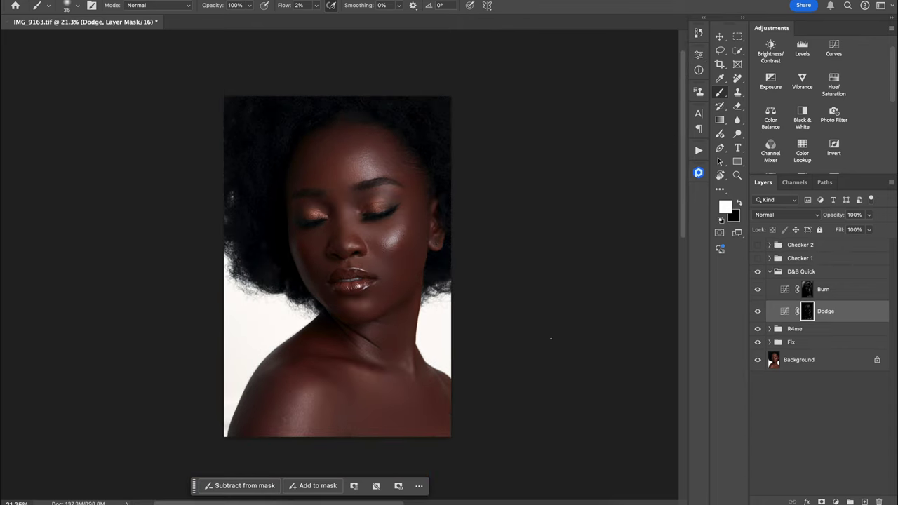
pyautogui.keyDown('alt'); pyautogui.click(808, 312); pyautogui.keyUp('alt')
pyautogui.keyDown('alt'); pyautogui.click(808, 292); pyautogui.keyUp('alt')
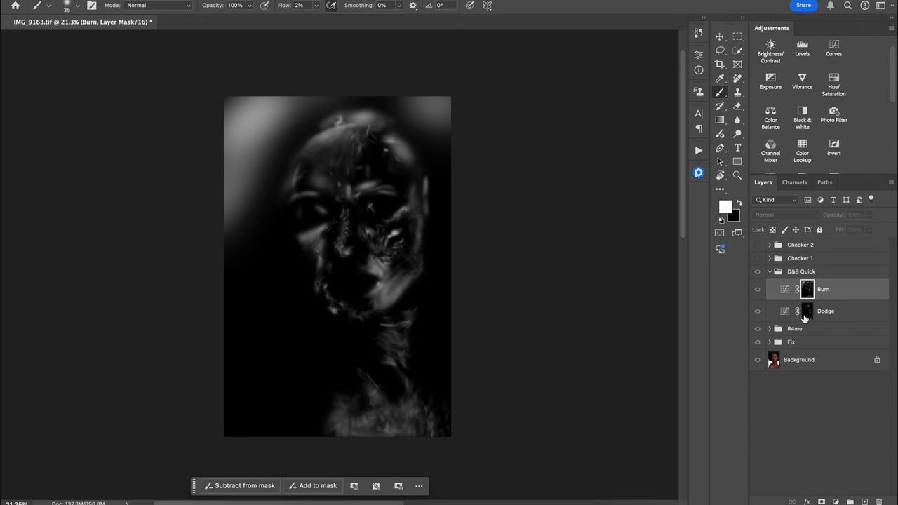
pyautogui.keyDown('alt'); pyautogui.click(806, 317); pyautogui.keyUp('alt')
pyautogui.keyDown('alt'); pyautogui.click(807, 292); pyautogui.keyUp('alt')
pyautogui.keyDown('alt'); pyautogui.click(807, 314); pyautogui.keyUp('alt')
pyautogui.keyDown('alt'); pyautogui.click(808, 292); pyautogui.keyUp('alt')
pyautogui.keyDown('alt'); pyautogui.click(807, 313); pyautogui.keyUp('alt')
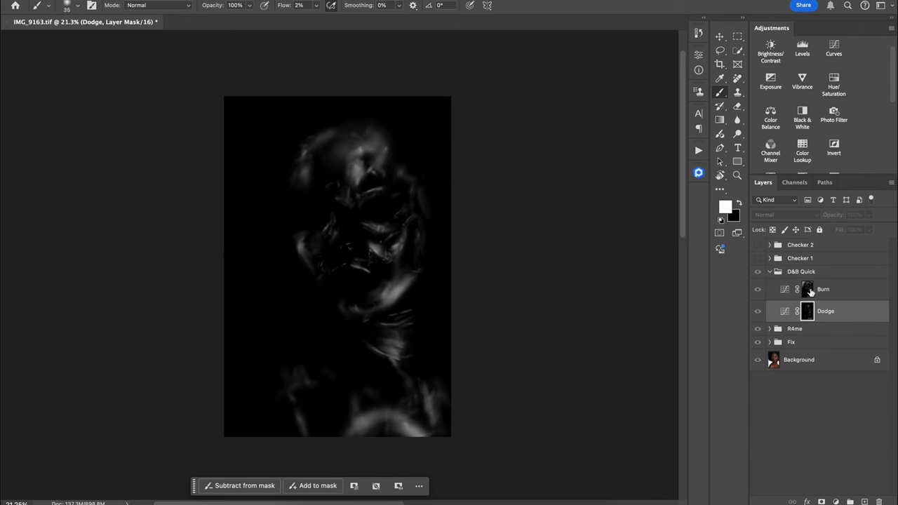
pyautogui.keyDown('alt'); pyautogui.click(808, 291); pyautogui.keyUp('alt')
pyautogui.keyDown('alt'); pyautogui.click(807, 314); pyautogui.keyUp('alt')
# Step: Collapse the D&B Quick group and compare the portrait before and after dodging and burning
pyautogui.click(770, 272)
pyautogui.click(759, 275)
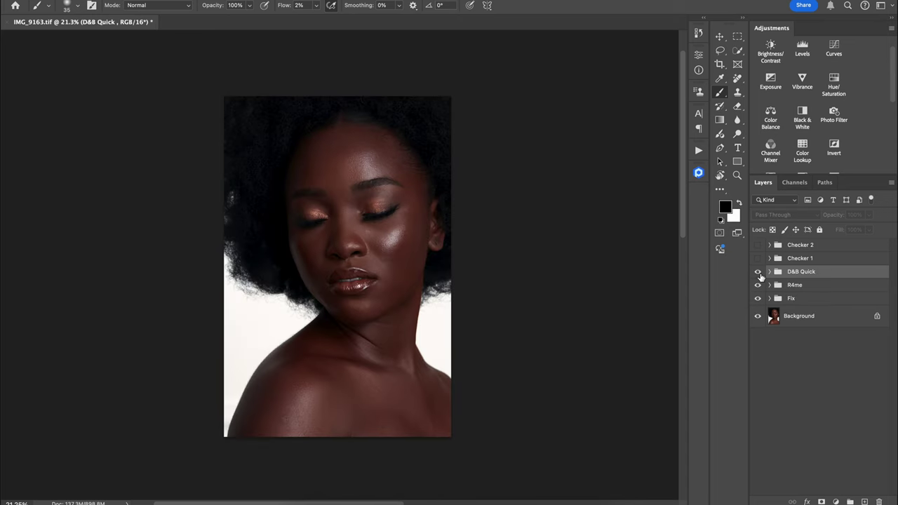
pyautogui.click(759, 277)
pyautogui.click(758, 280)
pyautogui.click(758, 276)
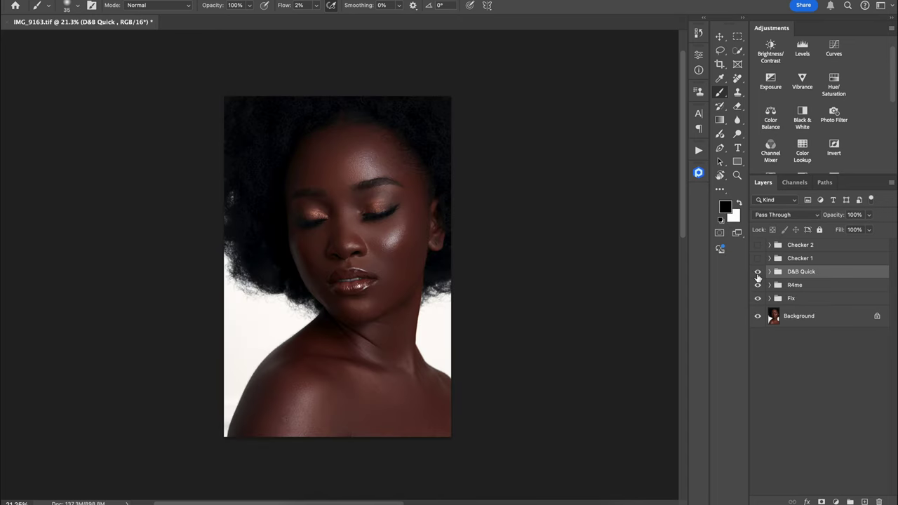
pyautogui.click(758, 276)
pyautogui.click(757, 277)
pyautogui.click(758, 277)
pyautogui.click(758, 280)
# Step: Inspect the retouched face, neck and shoulder up close for tone and color, ending on the whole portrait
pyautogui.moveTo(375, 261); pyautogui.dragTo(419, 260)
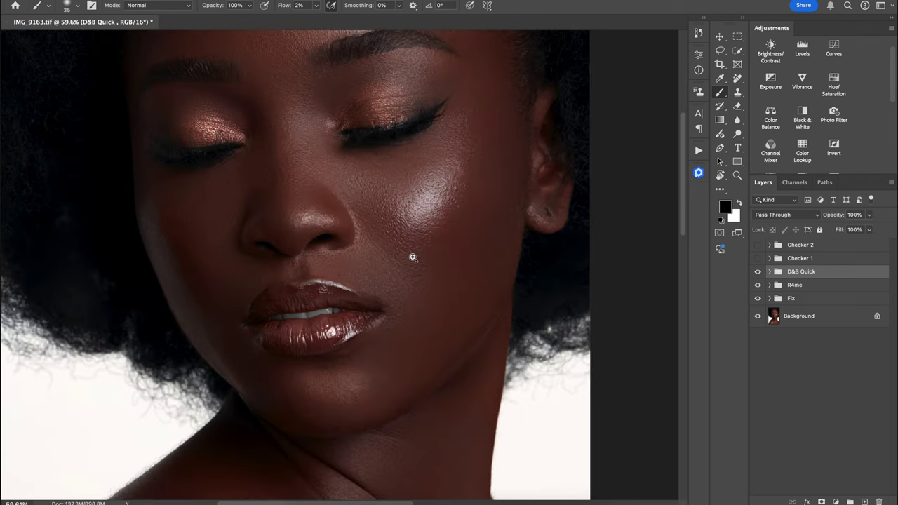
pyautogui.moveTo(264, 225); pyautogui.dragTo(353, 245)
pyautogui.moveTo(267, 248)
pyautogui.mouseDown()
pyautogui.moveTo(302, 247)
pyautogui.moveTo(273, 257)
pyautogui.mouseUp()
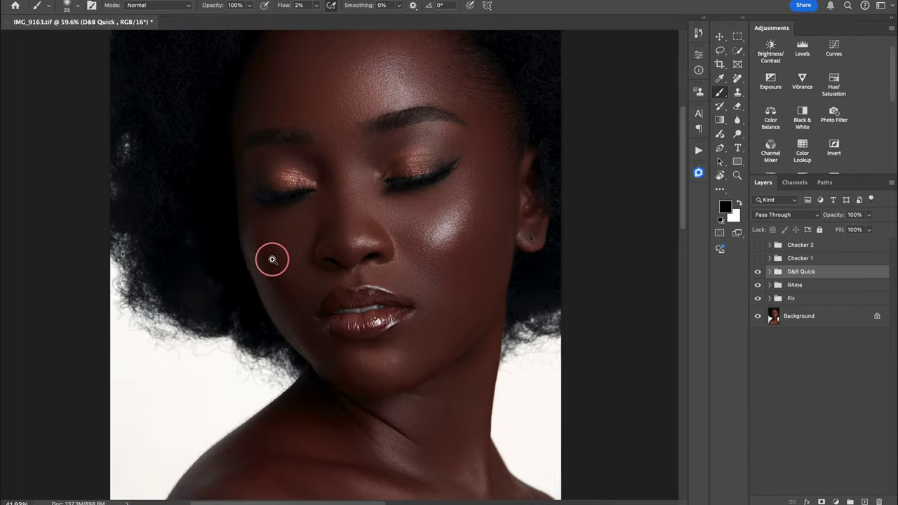
pyautogui.moveTo(411, 368); pyautogui.dragTo(381, 215)
pyautogui.moveTo(424, 300); pyautogui.dragTo(456, 303)
pyautogui.moveTo(359, 277); pyautogui.dragTo(393, 311)
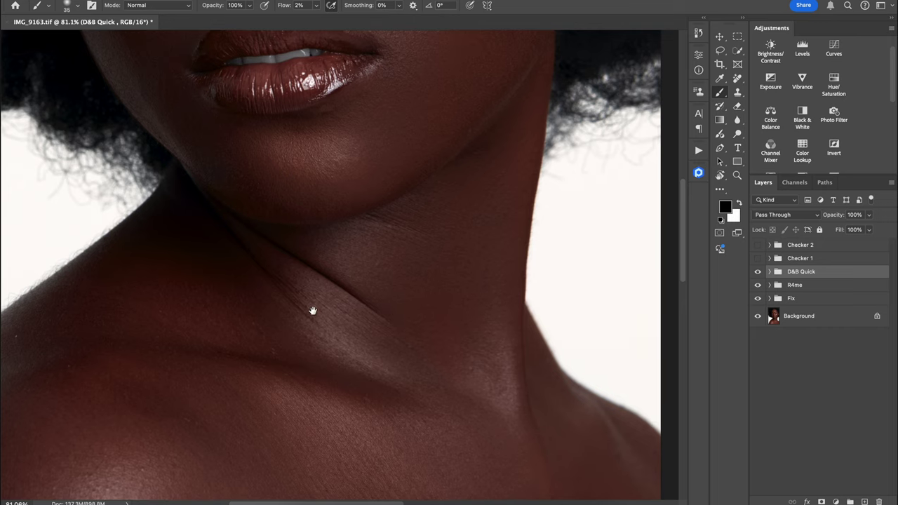
pyautogui.moveTo(440, 291); pyautogui.dragTo(395, 296)
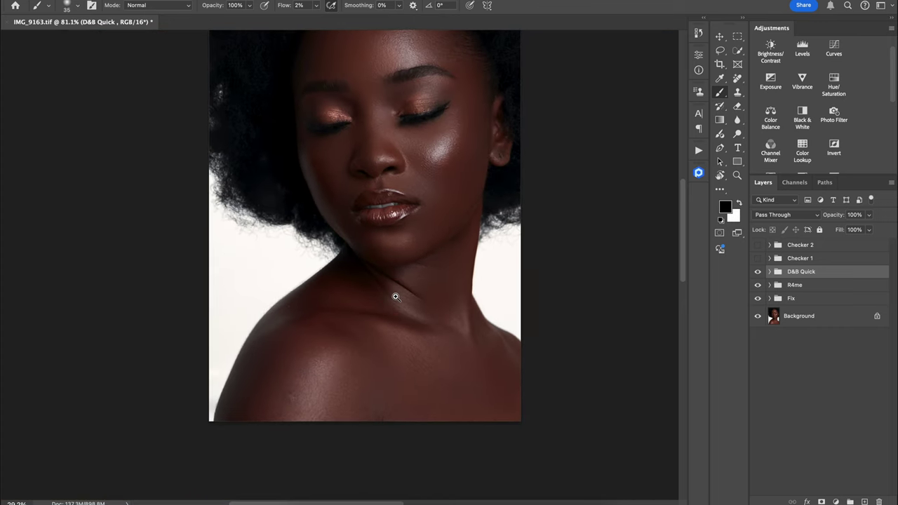
pyautogui.moveTo(435, 275)
pyautogui.mouseDown()
pyautogui.moveTo(427, 330)
pyautogui.moveTo(437, 291)
pyautogui.mouseUp()
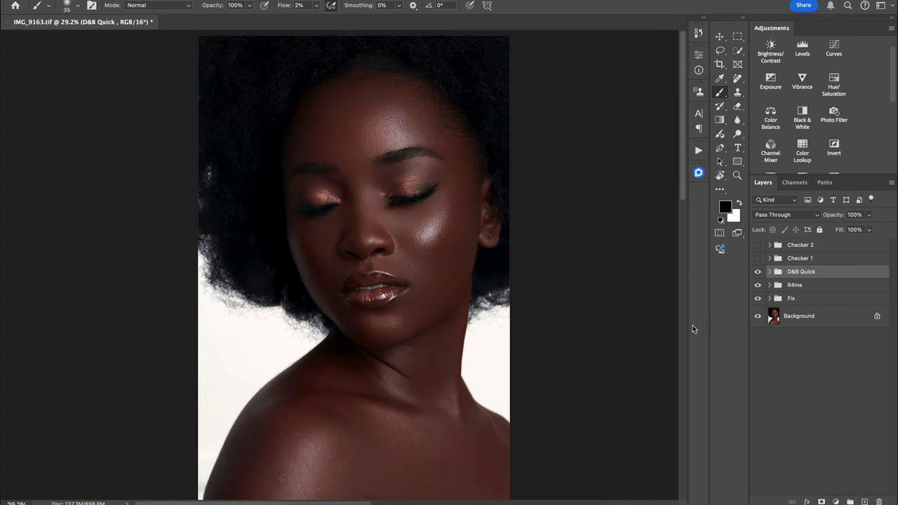
# Step: Add a Hue/Saturation adjustment above the Dodge layer and clip it to that layer
pyautogui.click(770, 273)
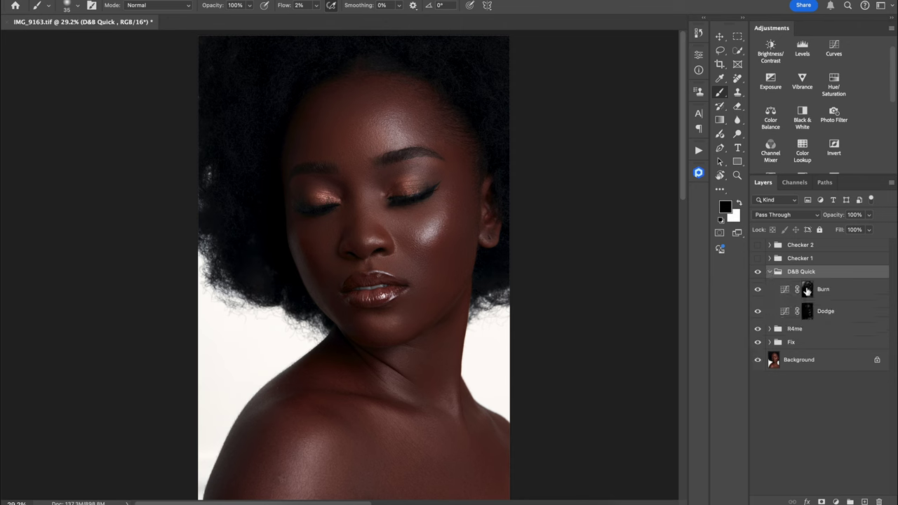
pyautogui.click(846, 314)
pyautogui.click(834, 83)
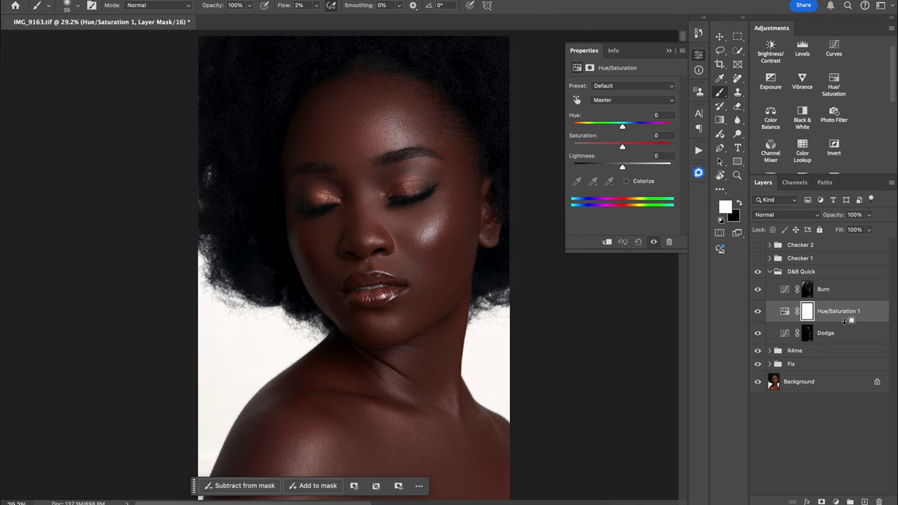
pyautogui.keyDown('alt'); pyautogui.click(846, 321); pyautogui.keyUp('alt')
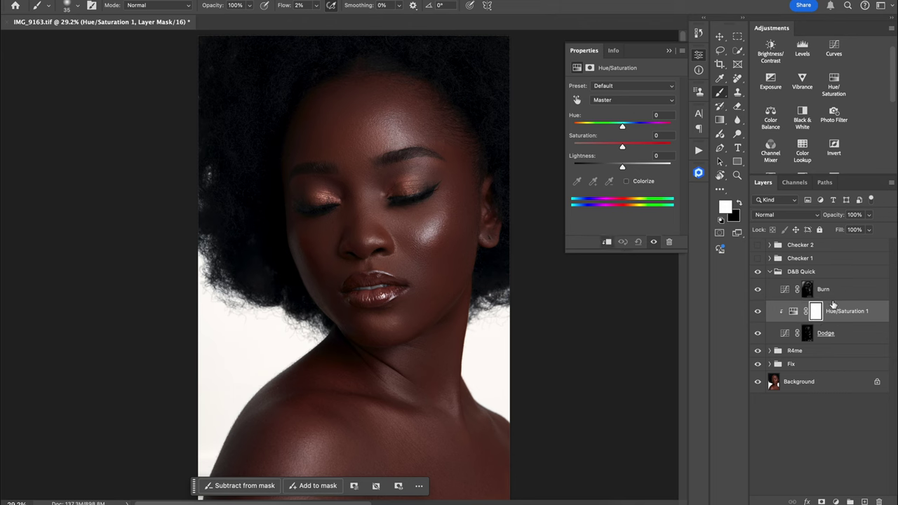
# Step: Add a second Hue/Saturation adjustment above the Burn layer and clip it to that layer
pyautogui.click(838, 291)
pyautogui.click(834, 83)
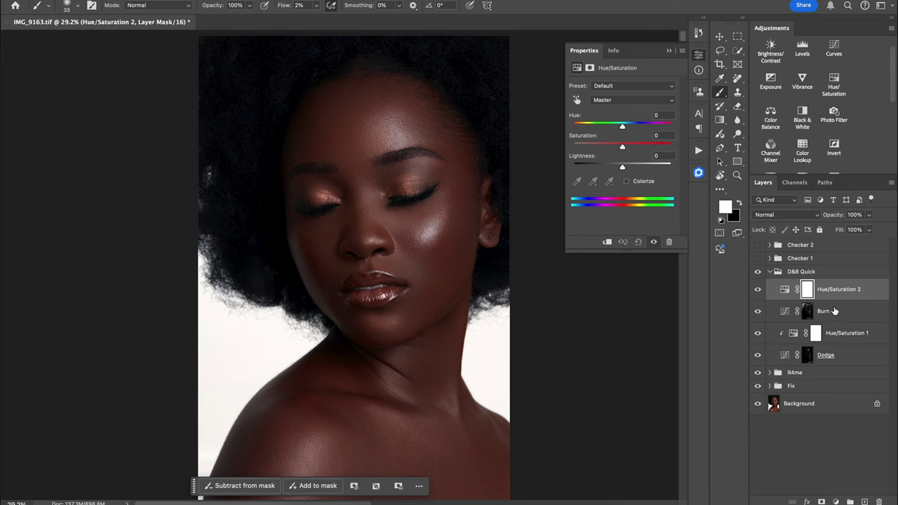
pyautogui.keyDown('alt'); pyautogui.click(839, 300); pyautogui.keyUp('alt')
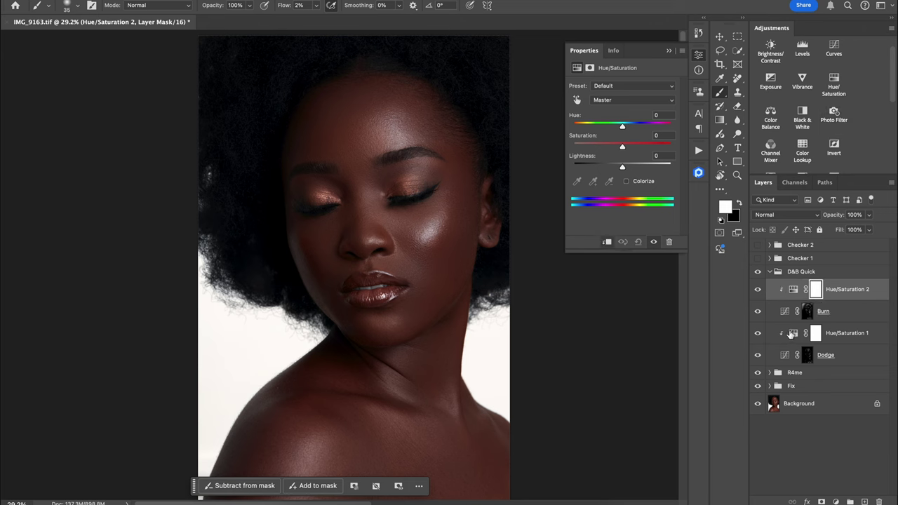
# Step: Target the Reds in the Dodge layer's Hue/Saturation adjustment by sampling the skin on the shadowed cheek
pyautogui.click(791, 335)
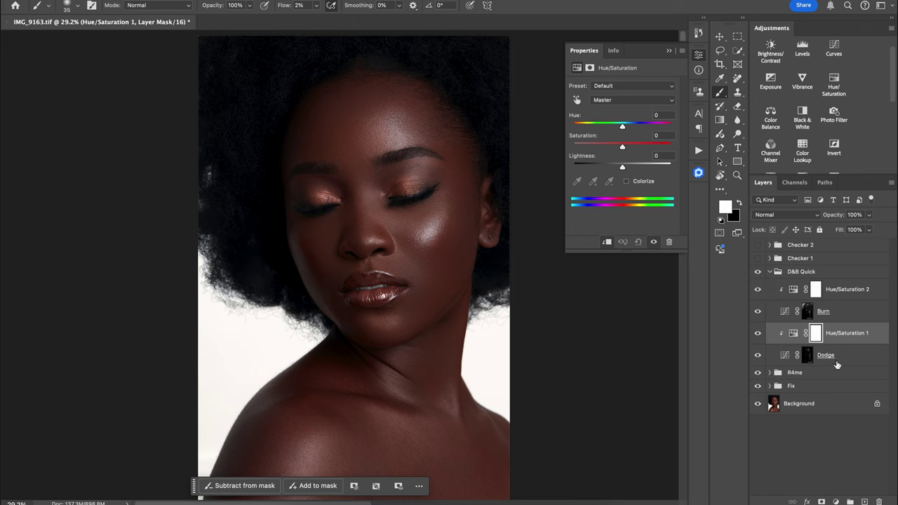
pyautogui.click(577, 99)
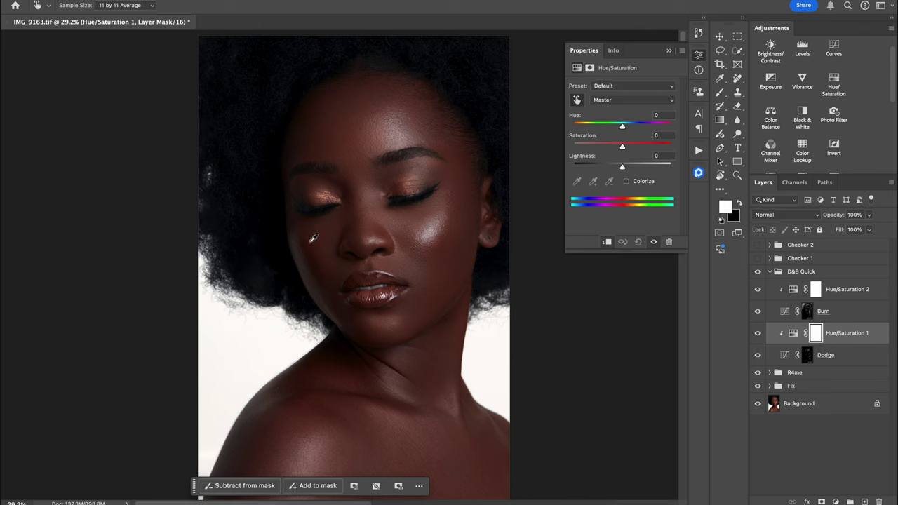
pyautogui.click(308, 238)
# Step: Try a Reds saturation of -100 on the Dodge layer's adjustment and examine its effect across the face and chest
pyautogui.moveTo(624, 150); pyautogui.dragTo(545, 143)
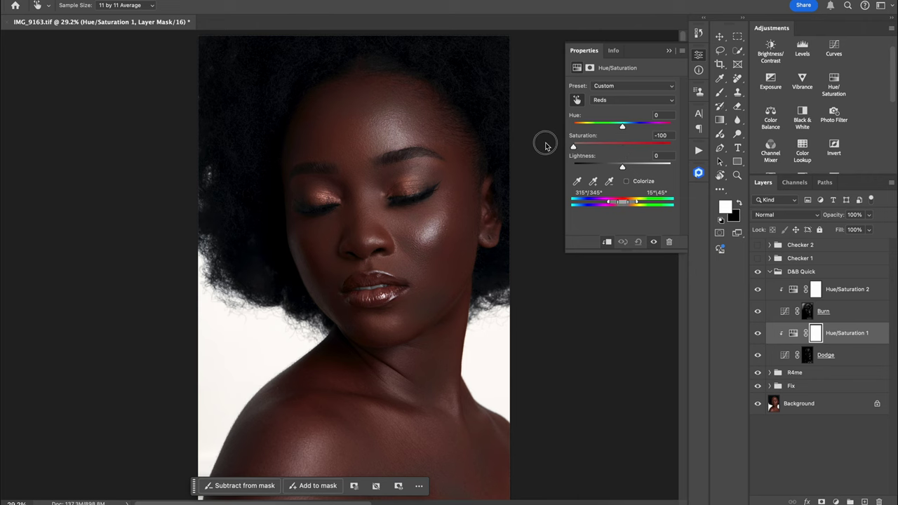
pyautogui.moveTo(422, 301); pyautogui.dragTo(416, 246)
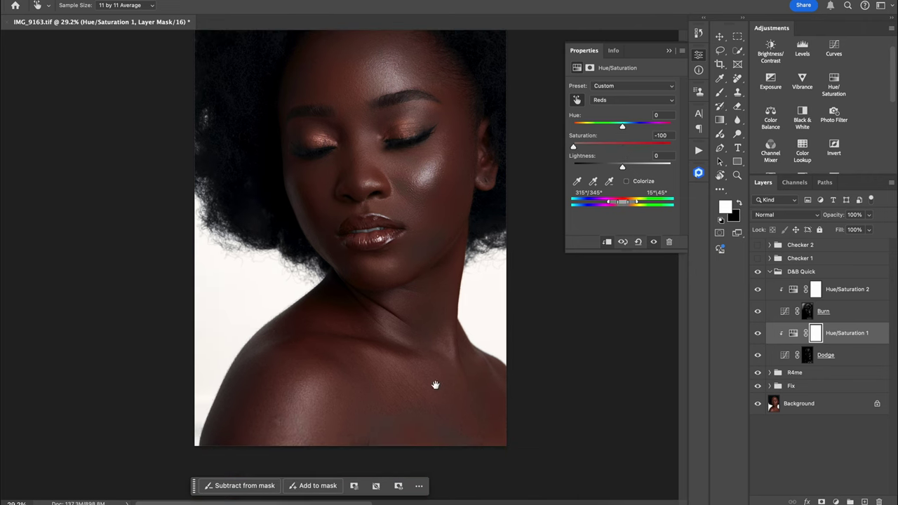
pyautogui.moveTo(412, 203); pyautogui.dragTo(413, 233)
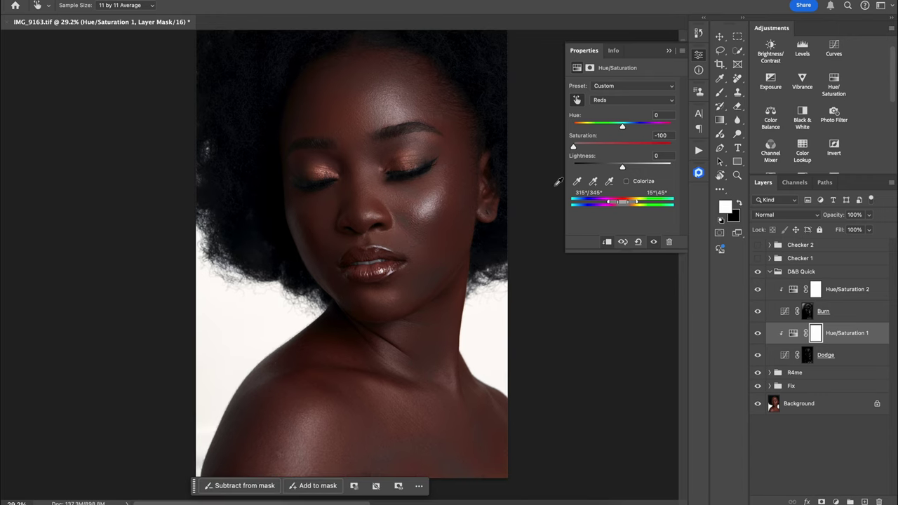
# Step: Set the Reds saturation to -15 on the Dodge layer's adjustment and compare the cheek with it off and on
pyautogui.moveTo(578, 148); pyautogui.dragTo(617, 154)
pyautogui.moveTo(621, 149); pyautogui.dragTo(615, 148)
pyautogui.moveTo(323, 222); pyautogui.dragTo(371, 217)
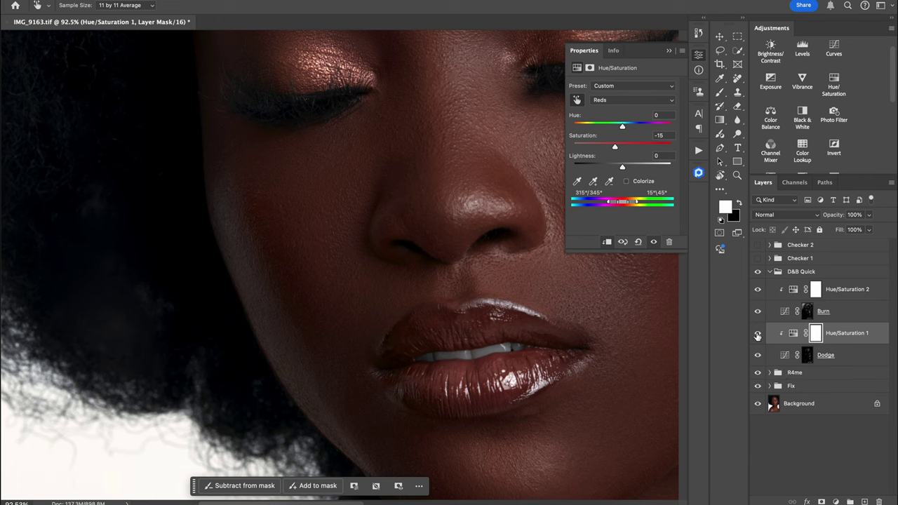
pyautogui.click(758, 336)
pyautogui.click(758, 336)
pyautogui.click(758, 336)
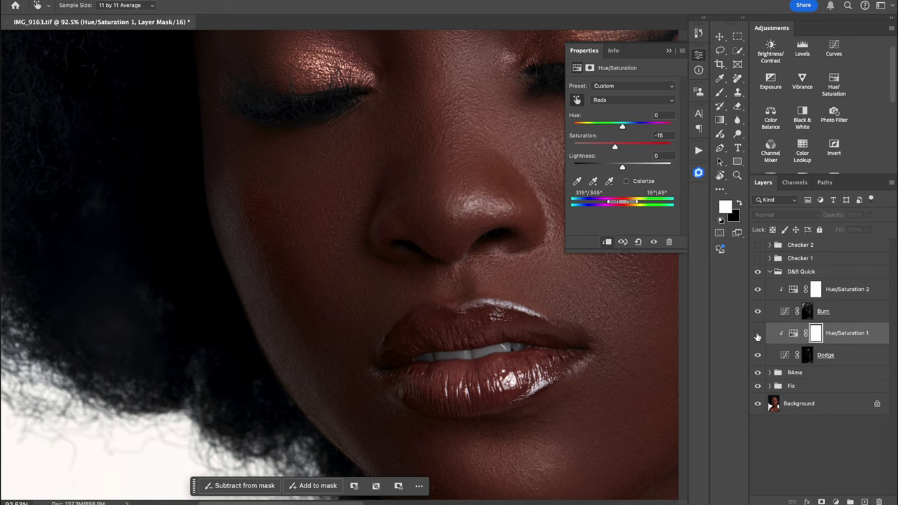
pyautogui.click(758, 337)
pyautogui.scroll(-1, 541, 316)
pyautogui.scroll(-10, 540, 315)
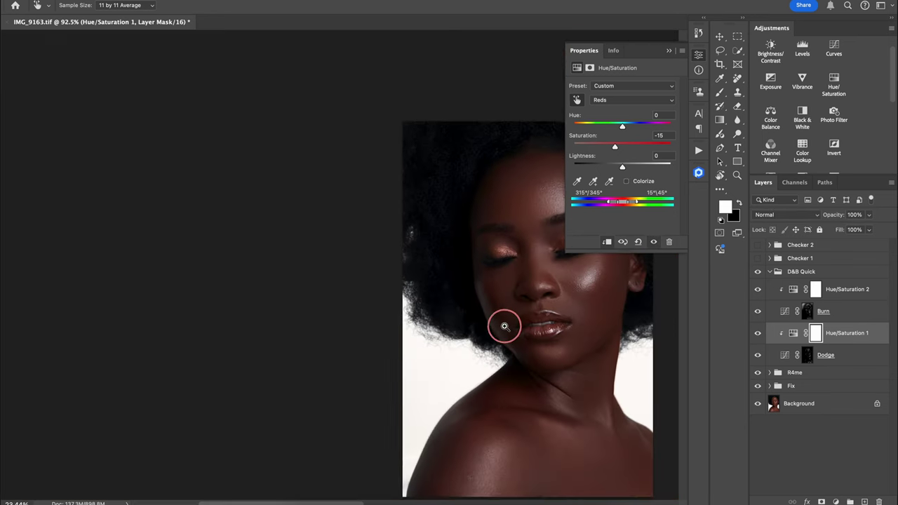
# Step: Target the Reds in the Burn layer's clipped Hue/Saturation adjustment by sampling the skin on the forehead
pyautogui.click(797, 294)
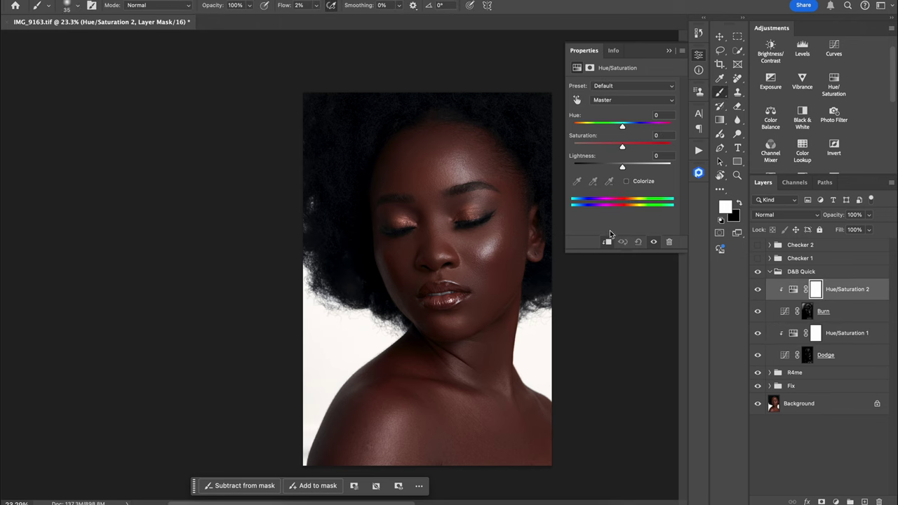
pyautogui.click(577, 100)
pyautogui.moveTo(479, 257); pyautogui.dragTo(495, 259)
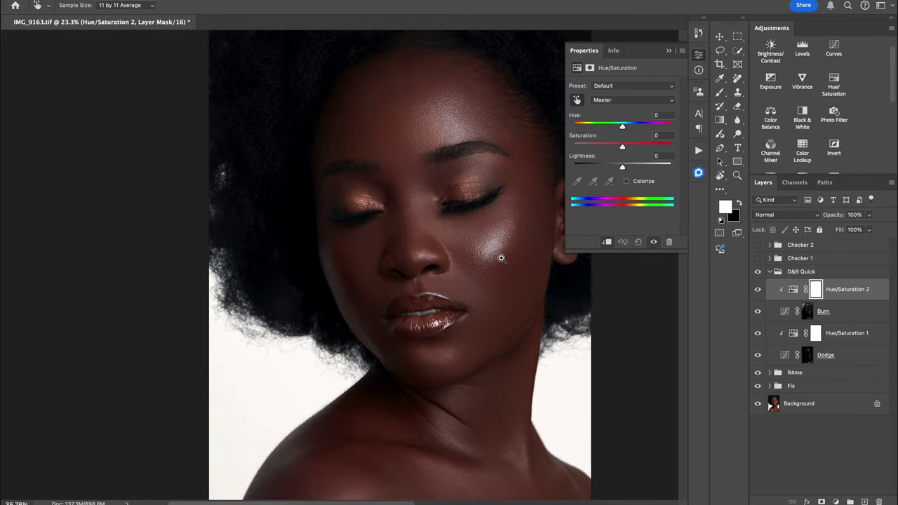
pyautogui.click(431, 127)
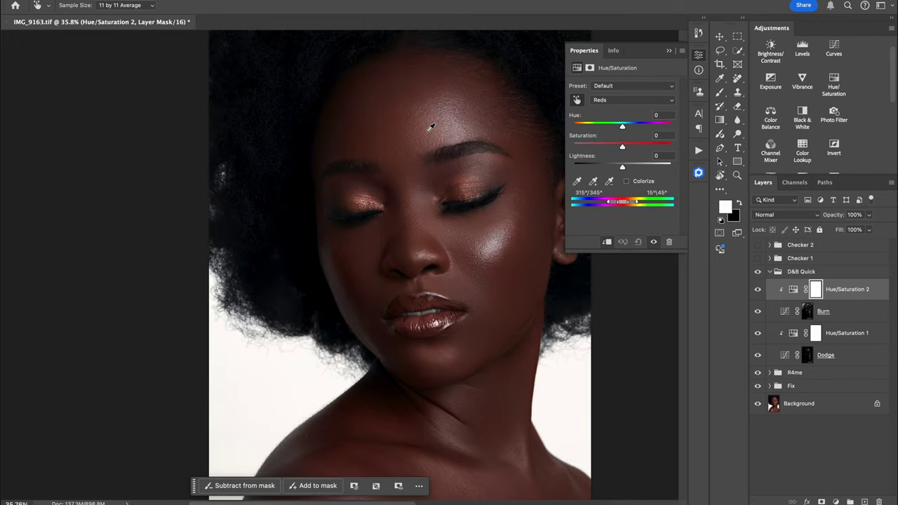
pyautogui.moveTo(492, 201)
pyautogui.mouseDown()
pyautogui.moveTo(465, 212)
pyautogui.moveTo(477, 203)
pyautogui.mouseUp()
pyautogui.click(579, 101)
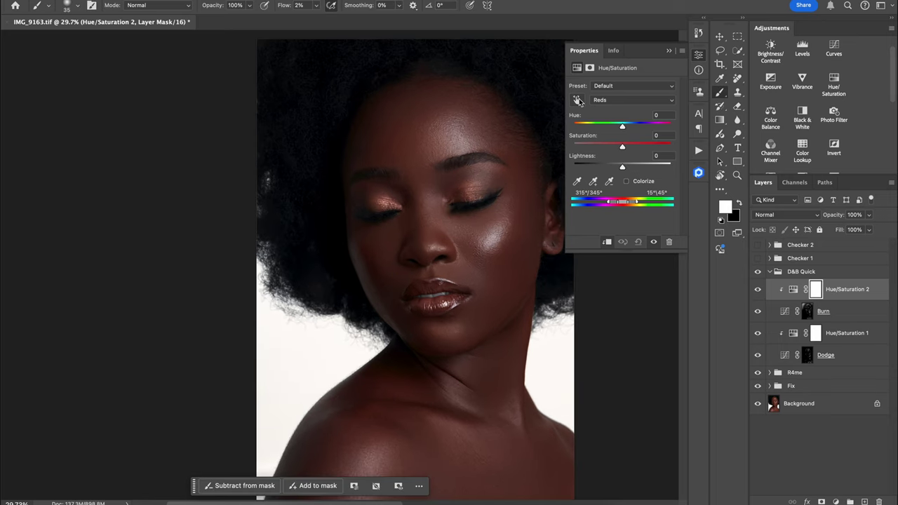
pyautogui.click(578, 101)
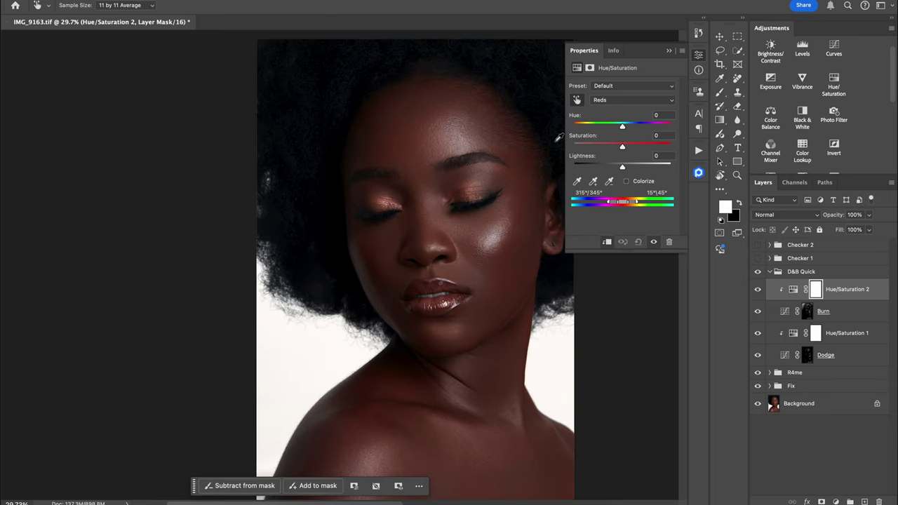
pyautogui.click(489, 135)
# Step: Raise the Reds saturation to +40 on the Burn layer's adjustment, compare it off and on, and lower it slightly
pyautogui.moveTo(624, 148); pyautogui.dragTo(690, 148)
pyautogui.moveTo(672, 150); pyautogui.dragTo(633, 153)
pyautogui.moveTo(631, 152); pyautogui.dragTo(641, 154)
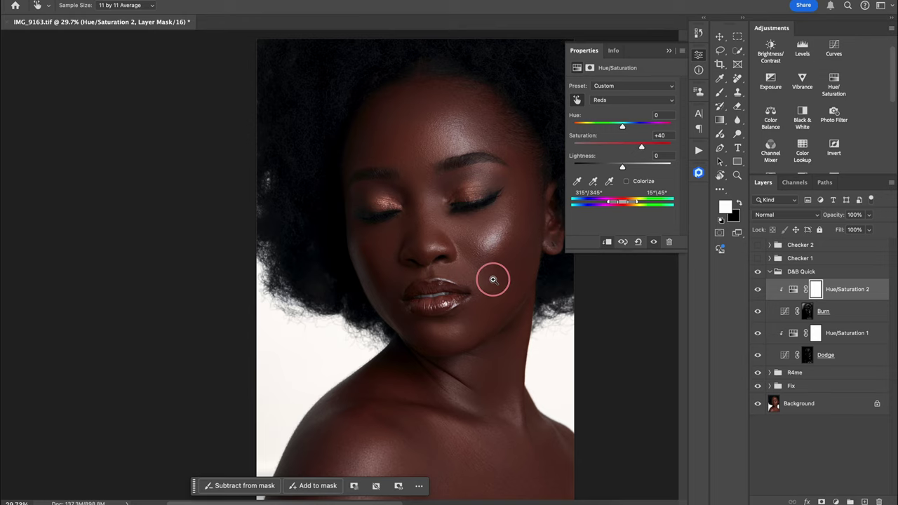
pyautogui.moveTo(493, 280)
pyautogui.mouseDown()
pyautogui.moveTo(466, 274)
pyautogui.moveTo(484, 277)
pyautogui.mouseUp()
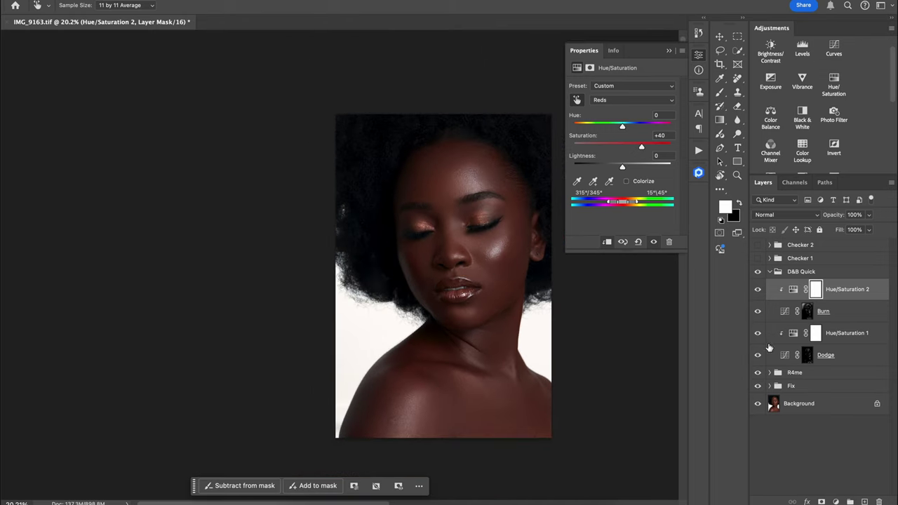
pyautogui.click(758, 290)
pyautogui.click(758, 290)
pyautogui.moveTo(642, 147)
pyautogui.mouseDown()
pyautogui.moveTo(624, 148)
pyautogui.moveTo(634, 150)
pyautogui.mouseUp()
pyautogui.click(770, 272)
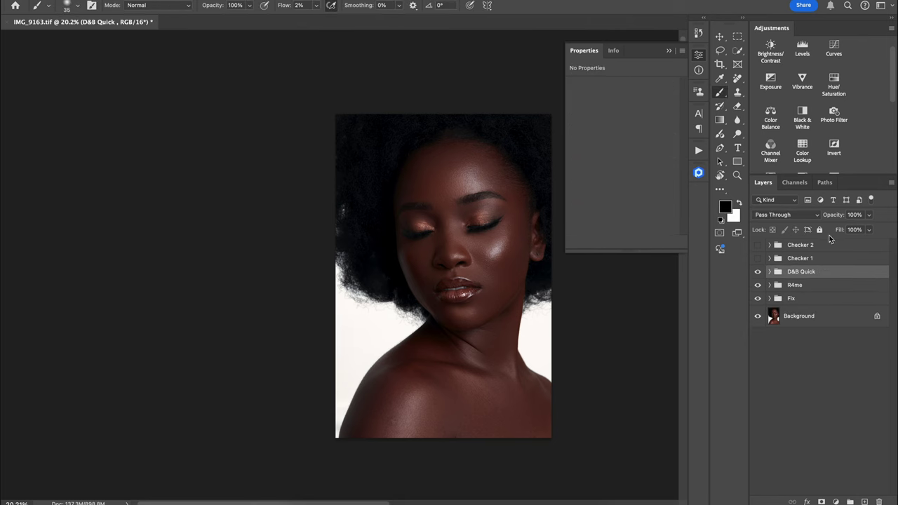
pyautogui.click(829, 247)
pyautogui.press('Delete')
pyautogui.press('Delete')
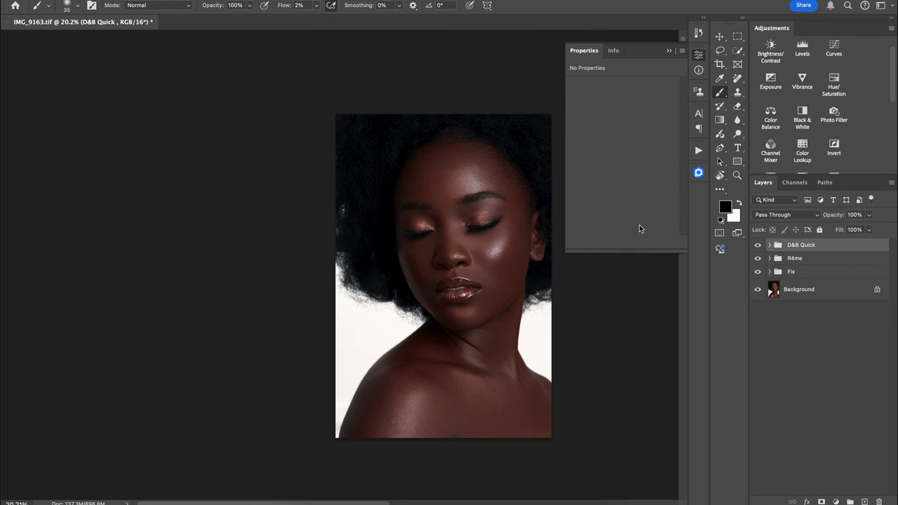
pyautogui.moveTo(498, 285); pyautogui.dragTo(473, 287)
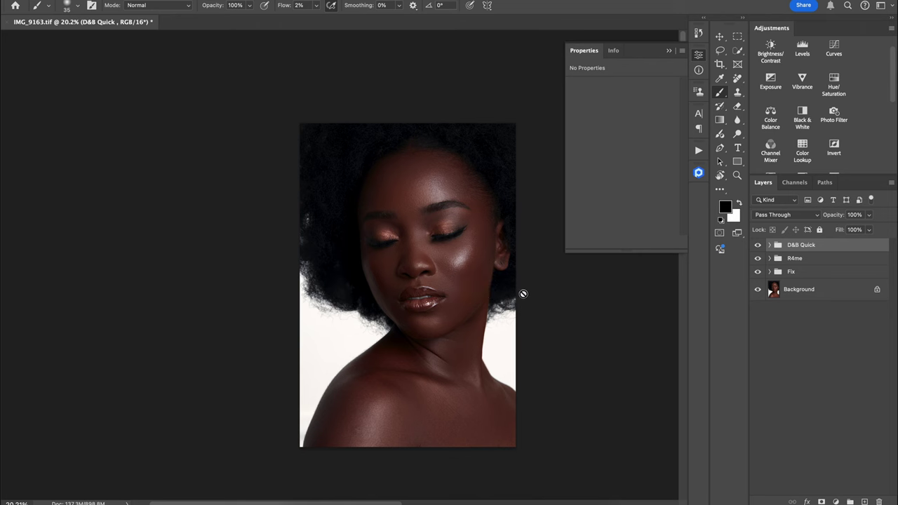
pyautogui.hotkey('ctrl', 'z')
pyautogui.hotkey('ctrl', 'z')
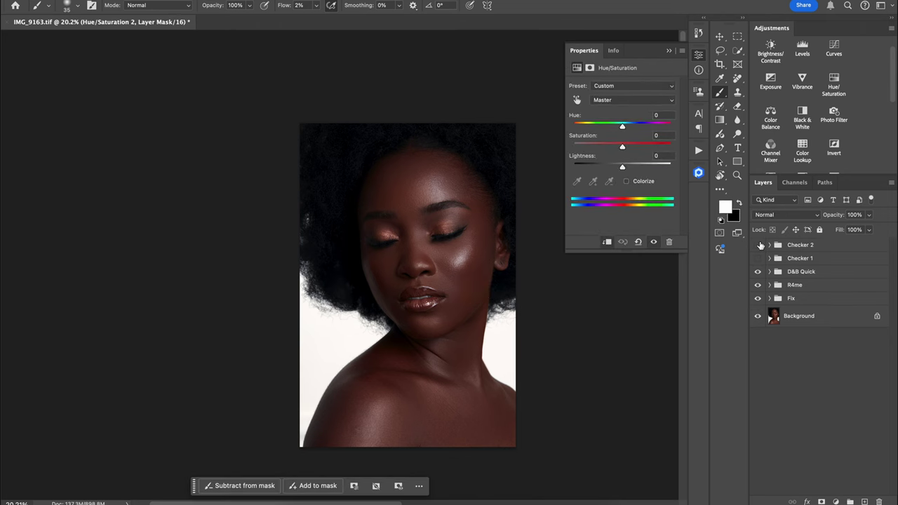
# Step: Show the Checker 2 group and set its Levels input values to 78 for shadows and 0.29 for midtones
pyautogui.click(758, 245)
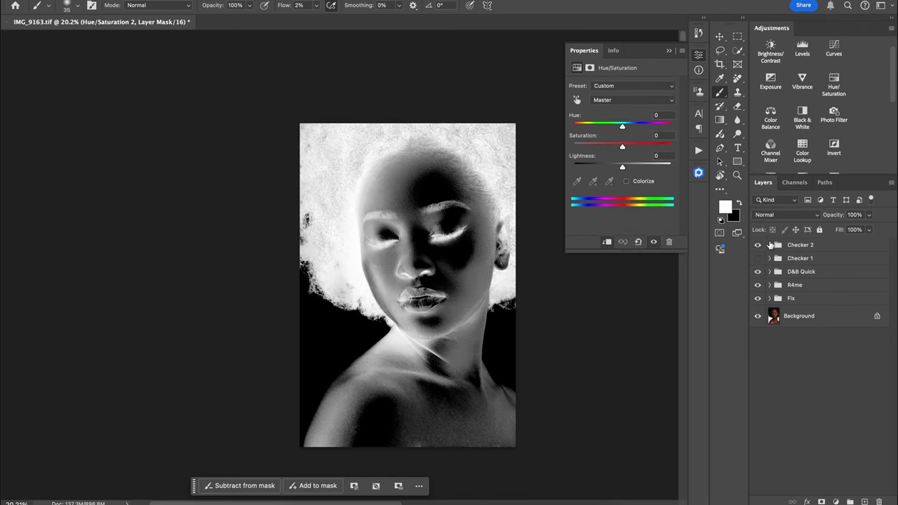
pyautogui.click(770, 244)
pyautogui.click(782, 262)
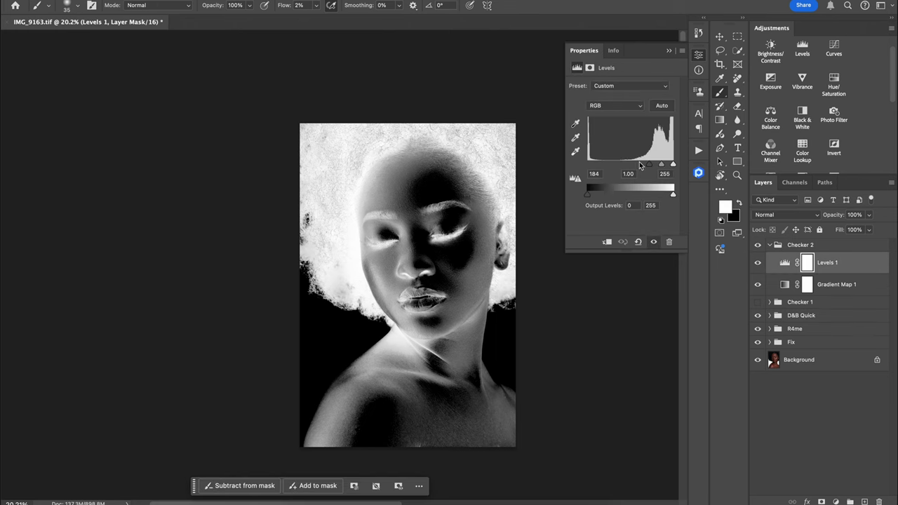
pyautogui.moveTo(649, 166)
pyautogui.mouseDown()
pyautogui.moveTo(551, 171)
pyautogui.moveTo(663, 167)
pyautogui.mouseUp()
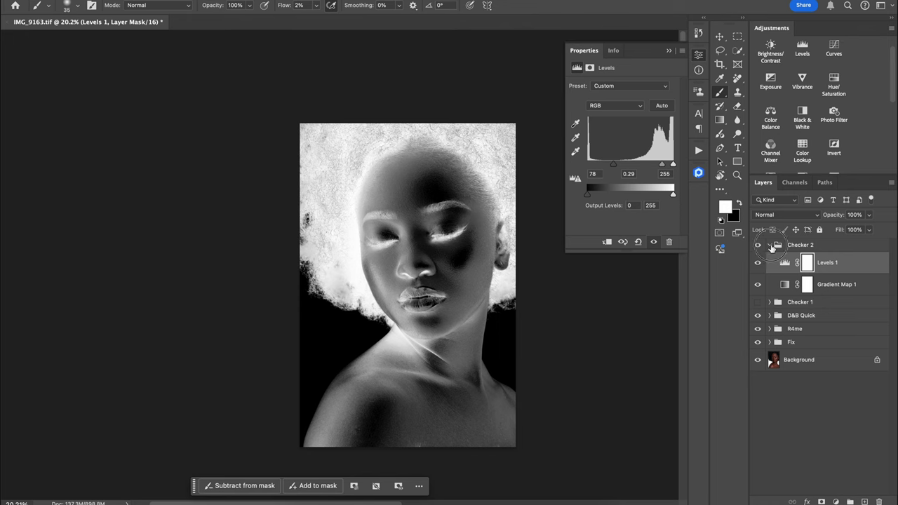
pyautogui.click(770, 245)
# Step: Compare the portrait's luminosity with the D&B Quick group off and on through the Checker 2 view
pyautogui.click(758, 272)
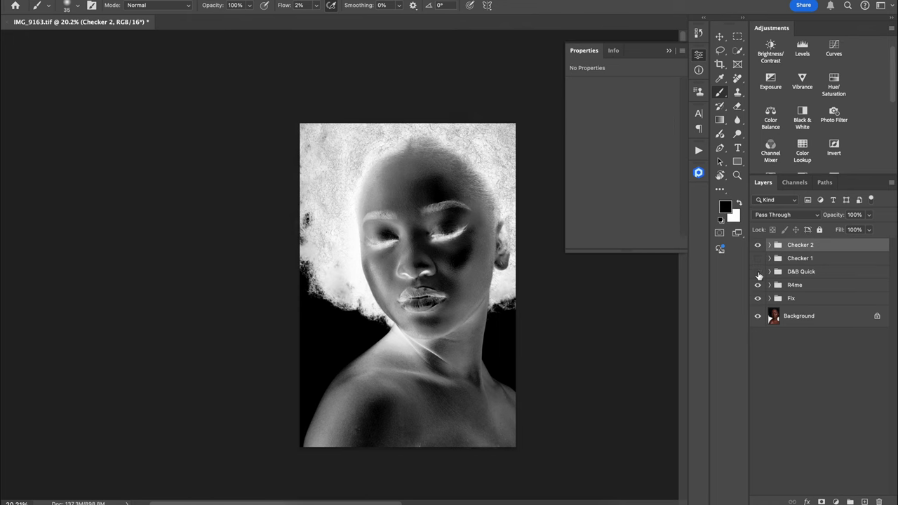
pyautogui.click(758, 272)
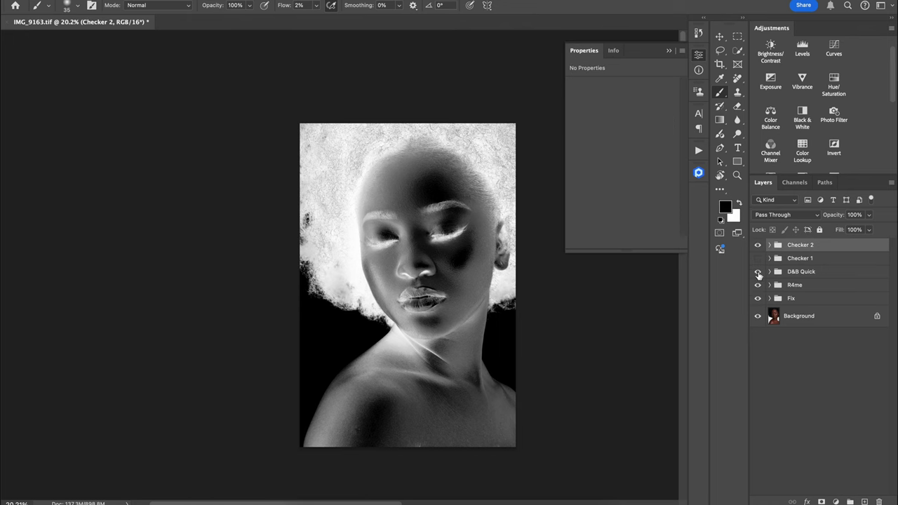
pyautogui.click(758, 273)
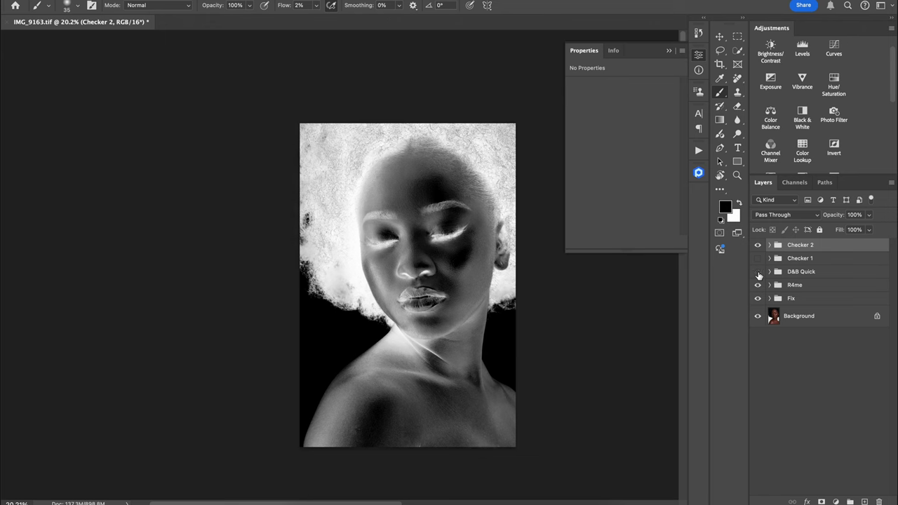
pyautogui.click(758, 272)
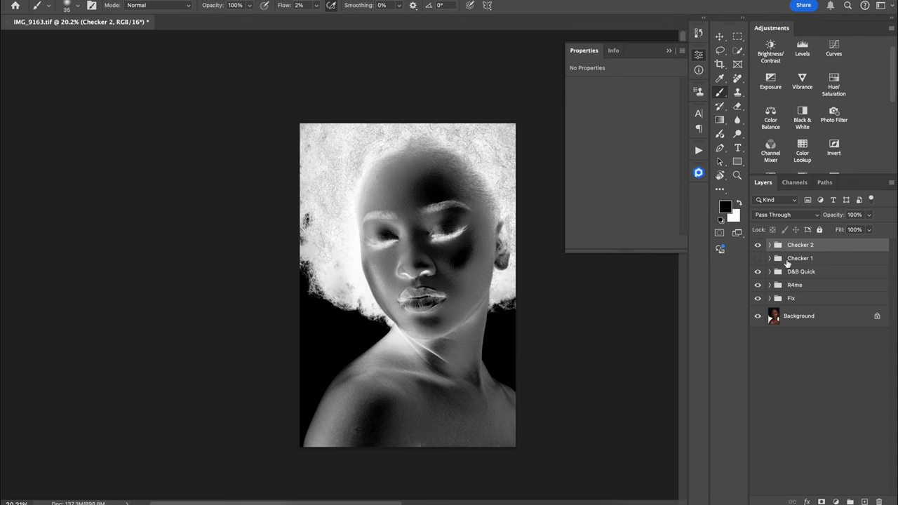
pyautogui.click(758, 273)
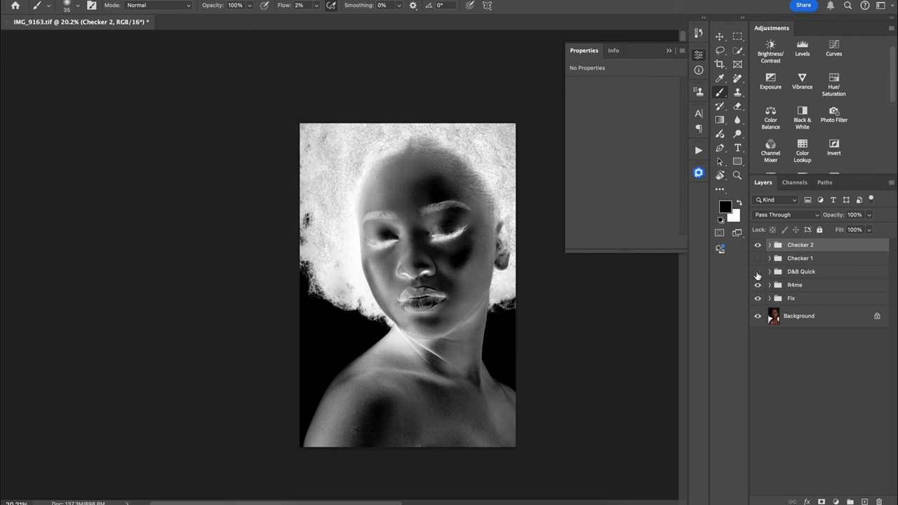
pyautogui.click(758, 273)
pyautogui.click(758, 273)
pyautogui.click(758, 274)
# Step: Expand the D&B Quick group and select the Dodge layer's mask for refining the chest
pyautogui.click(770, 272)
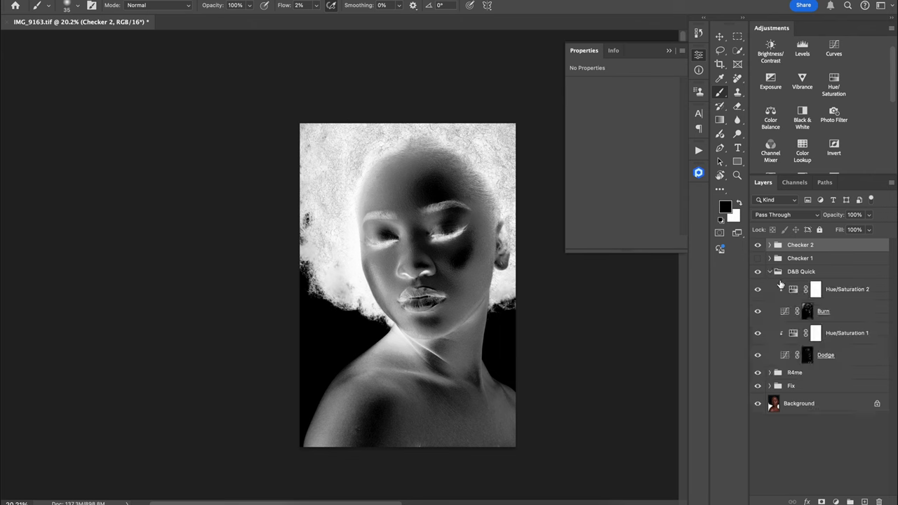
pyautogui.click(808, 355)
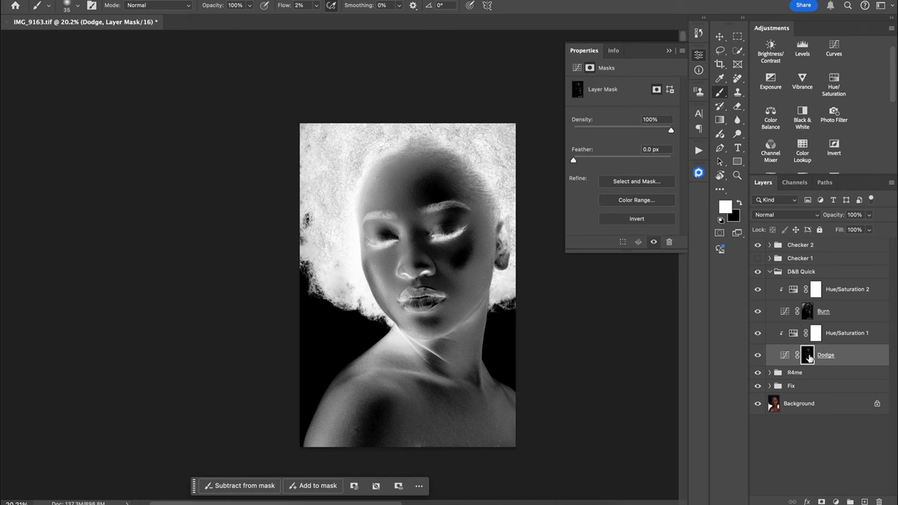
pyautogui.scroll(3, 439, 372)
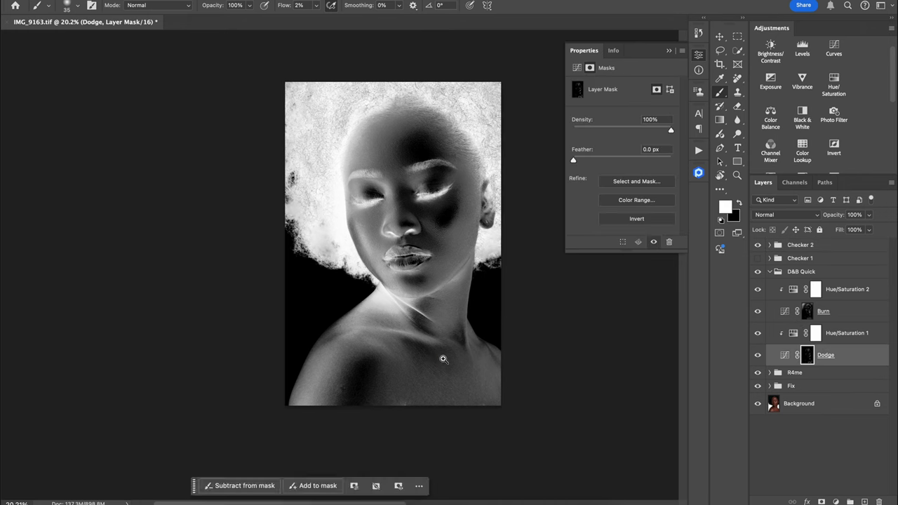
# Step: Select the Burn layer's mask and adjust the brush size to 70 for touch-ups on the chest
pyautogui.click(807, 312)
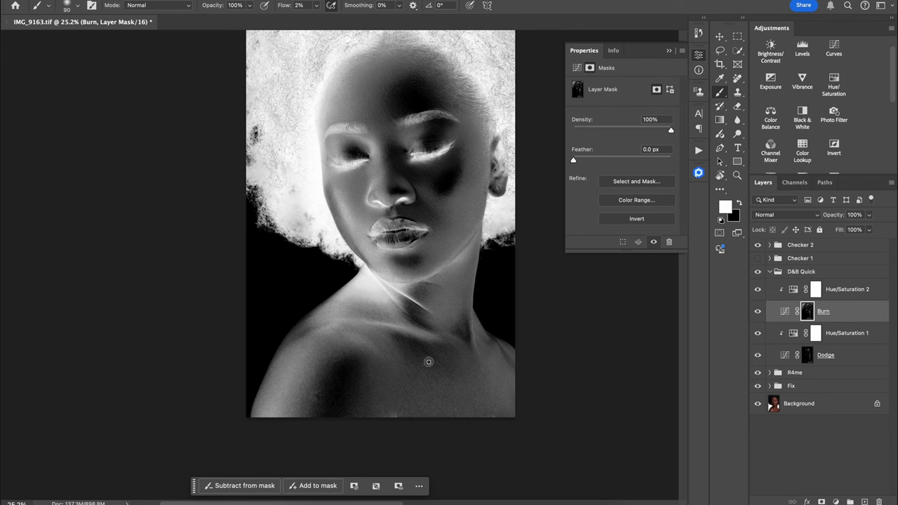
pyautogui.press('[')
pyautogui.press(']')
pyautogui.press(']')
pyautogui.press(']')
pyautogui.press('[')
pyautogui.press(']')
pyautogui.press(']')
pyautogui.press('[')
# Step: Switch back to the Dodge layer's mask and enlarge the brush to 100
pyautogui.click(807, 355)
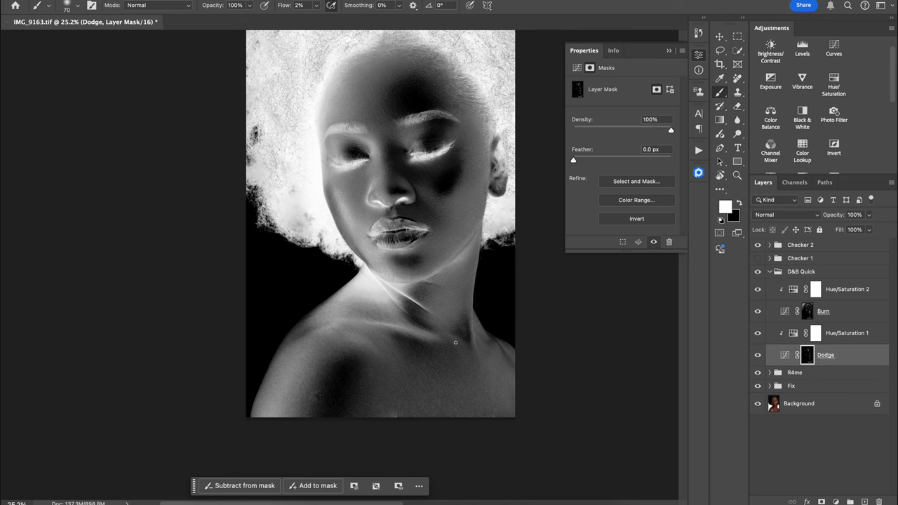
pyautogui.press(']')
pyautogui.press(']')
pyautogui.press(']')
# Step: Hide the Checker 2 group and compare the color portrait with the D&B Quick group off and on
pyautogui.click(757, 245)
pyautogui.click(757, 272)
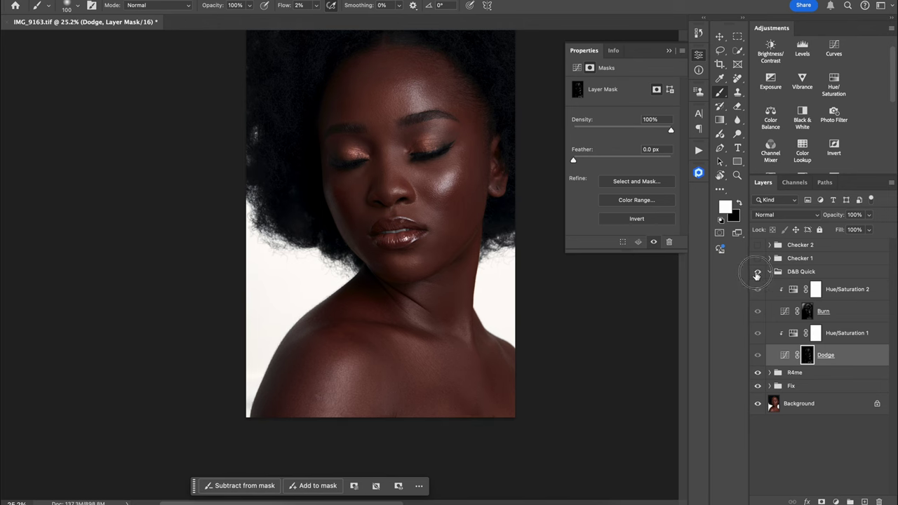
pyautogui.click(757, 271)
pyautogui.click(757, 271)
pyautogui.click(757, 272)
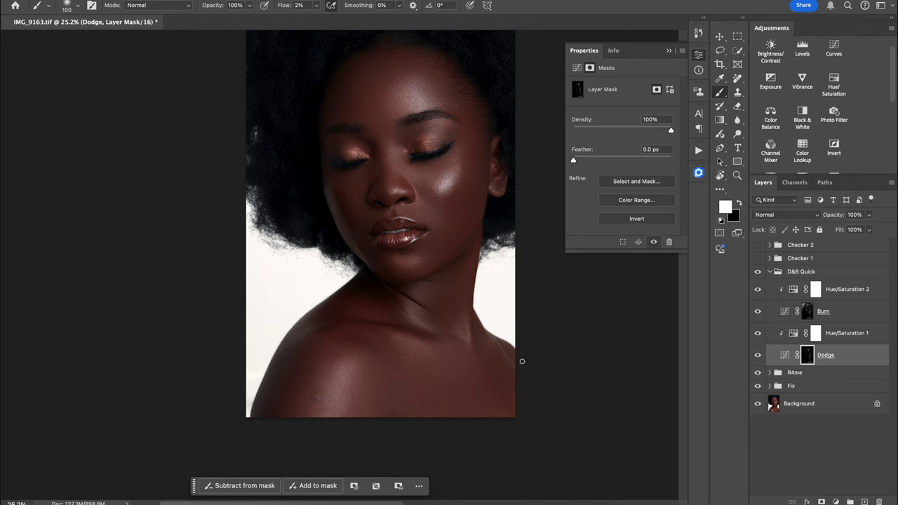
pyautogui.moveTo(499, 349); pyautogui.dragTo(473, 351)
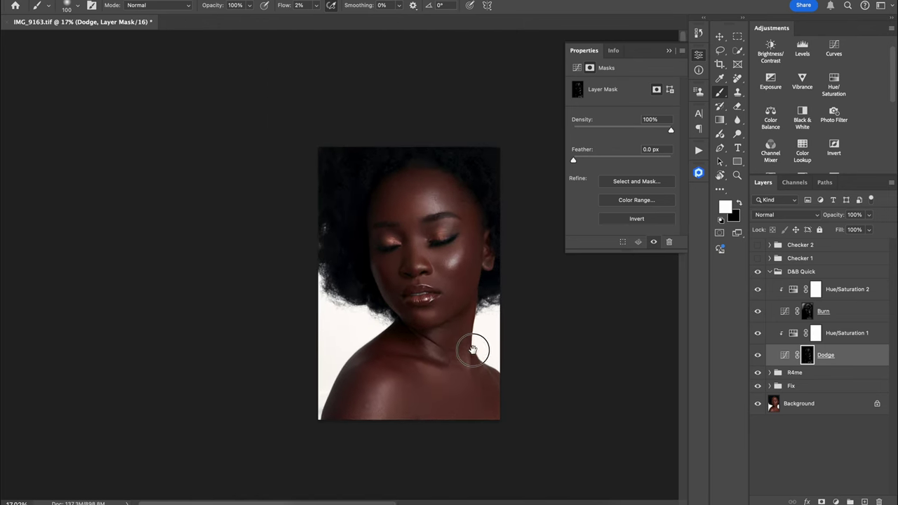
# Step: Delete the Checker 2 and Checker 1 groups and collapse the D&B Quick group
pyautogui.click(818, 251)
pyautogui.press('Delete')
pyautogui.press('Delete')
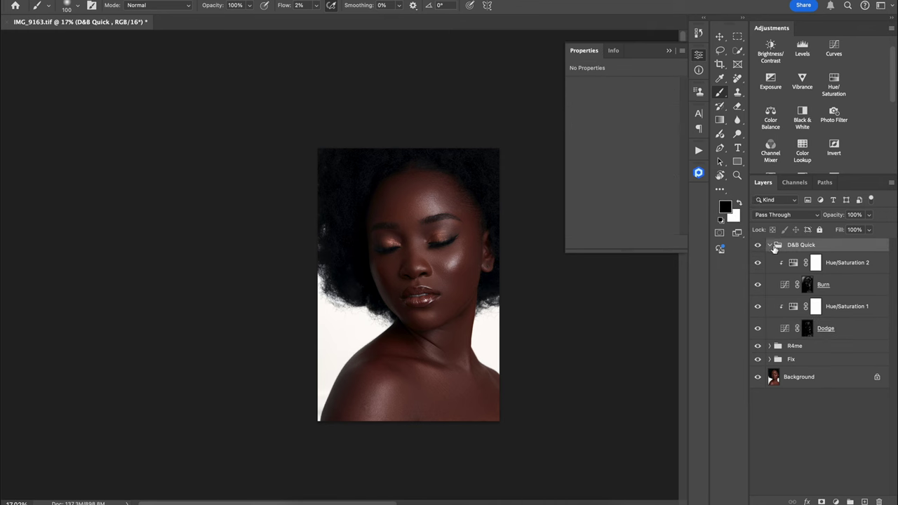
pyautogui.click(771, 245)
# Step: Examine the portrait with the D&B Quick group repeatedly turned off and on
pyautogui.click(758, 246)
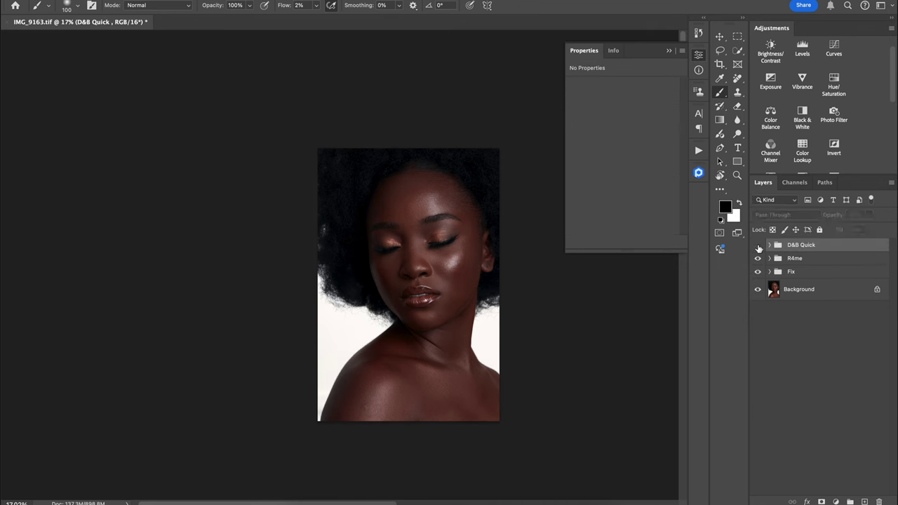
pyautogui.click(758, 246)
pyautogui.click(758, 245)
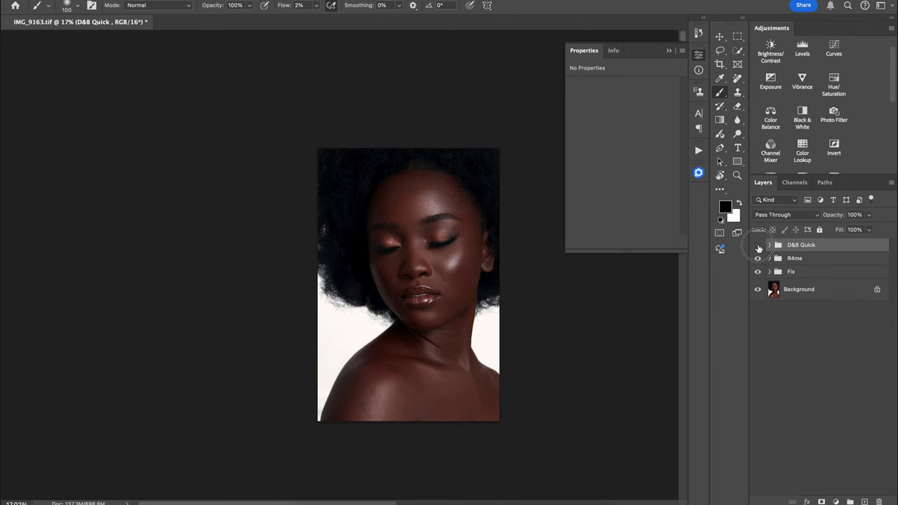
pyautogui.click(758, 246)
pyautogui.click(758, 246)
pyautogui.click(758, 245)
pyautogui.click(758, 246)
pyautogui.moveTo(476, 192)
pyautogui.mouseDown()
pyautogui.moveTo(528, 191)
pyautogui.moveTo(472, 209)
pyautogui.mouseUp()
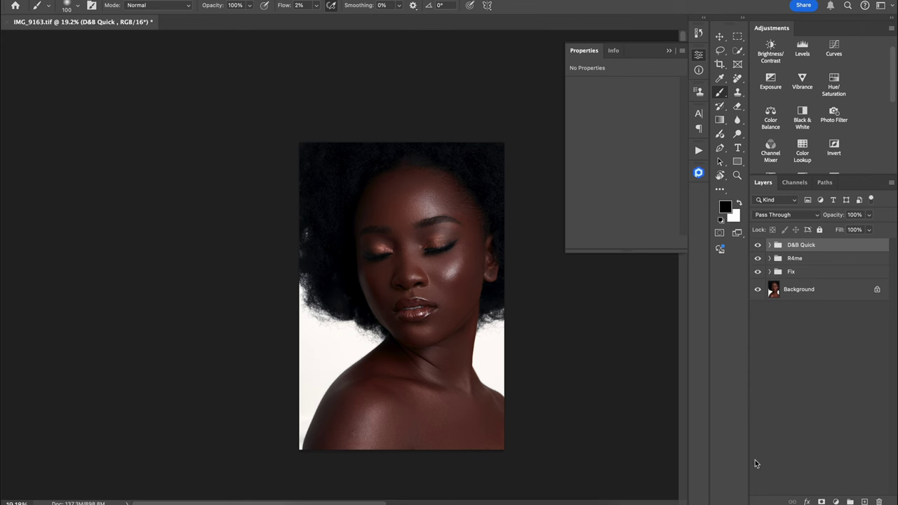
# Step: Add a new empty layer above the D&B Quick group and set its blend mode to Color
pyautogui.click(865, 502)
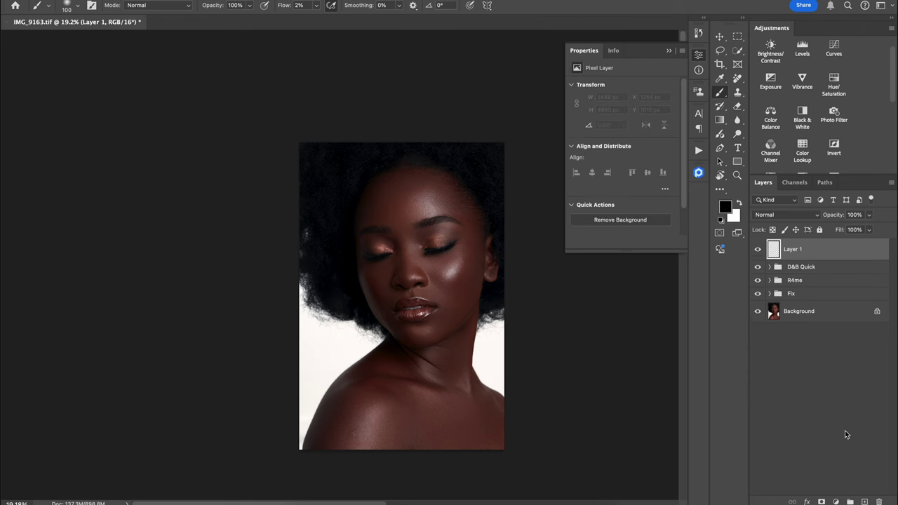
pyautogui.click(787, 215)
pyautogui.scroll(-3, 779, 421)
pyautogui.click(769, 485)
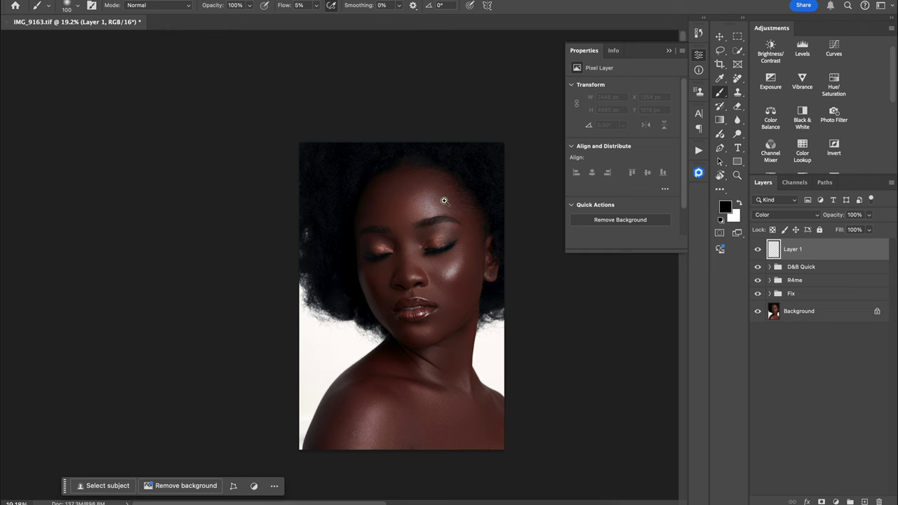
# Step: Sample a brown skin tone from the mid-forehead and paint it over the darker side of the forehead with a 600 px brush
pyautogui.moveTo(448, 193); pyautogui.dragTo(481, 197)
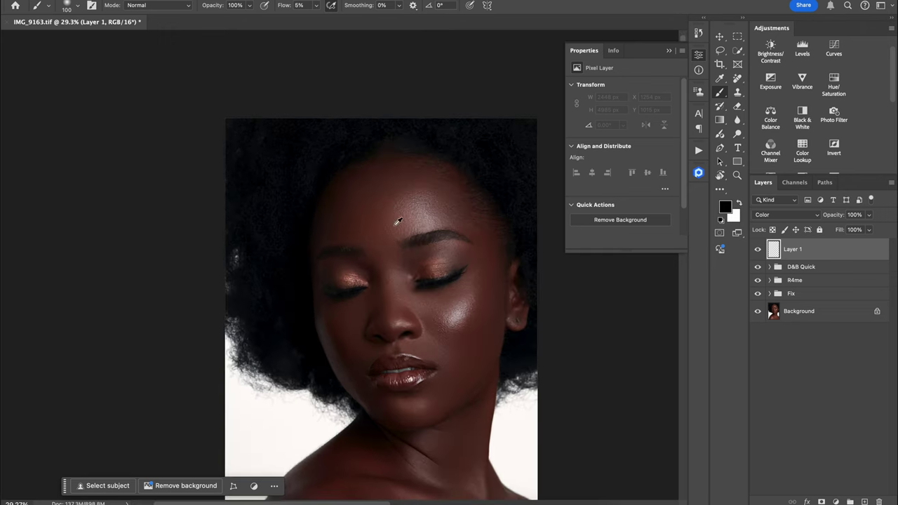
pyautogui.keyDown('alt'); pyautogui.click(372, 215); pyautogui.keyUp('alt')
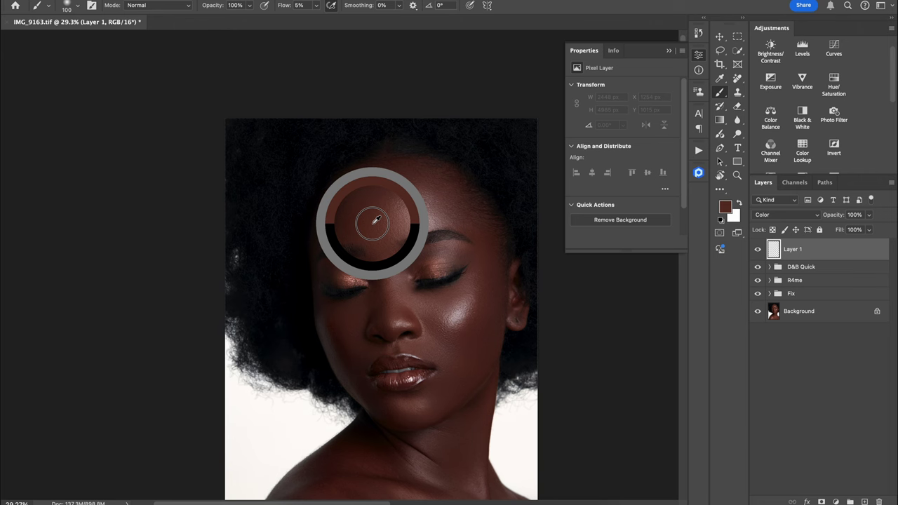
pyautogui.moveTo(376, 220)
pyautogui.mouseDown()
pyautogui.moveTo(371, 180)
pyautogui.moveTo(382, 224)
pyautogui.moveTo(369, 177)
pyautogui.moveTo(378, 210)
pyautogui.moveTo(372, 181)
pyautogui.moveTo(362, 244)
pyautogui.mouseUp()
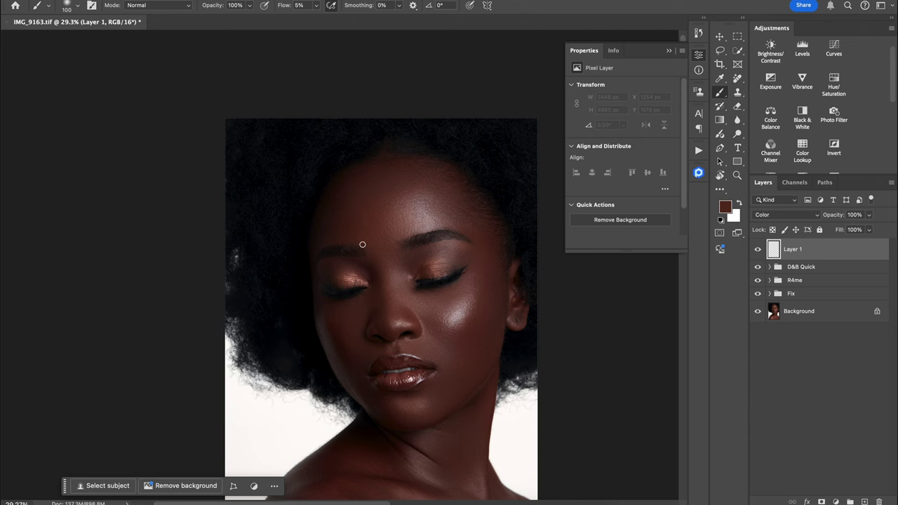
pyautogui.press(']')
pyautogui.press(']')
pyautogui.press(']')
pyautogui.press(']')
pyautogui.press(']')
pyautogui.press(']')
pyautogui.press(']')
pyautogui.press(']')
pyautogui.moveTo(377, 181)
pyautogui.mouseDown()
pyautogui.moveTo(406, 181)
pyautogui.moveTo(375, 181)
pyautogui.moveTo(347, 216)
pyautogui.moveTo(401, 173)
pyautogui.moveTo(362, 192)
pyautogui.mouseUp()
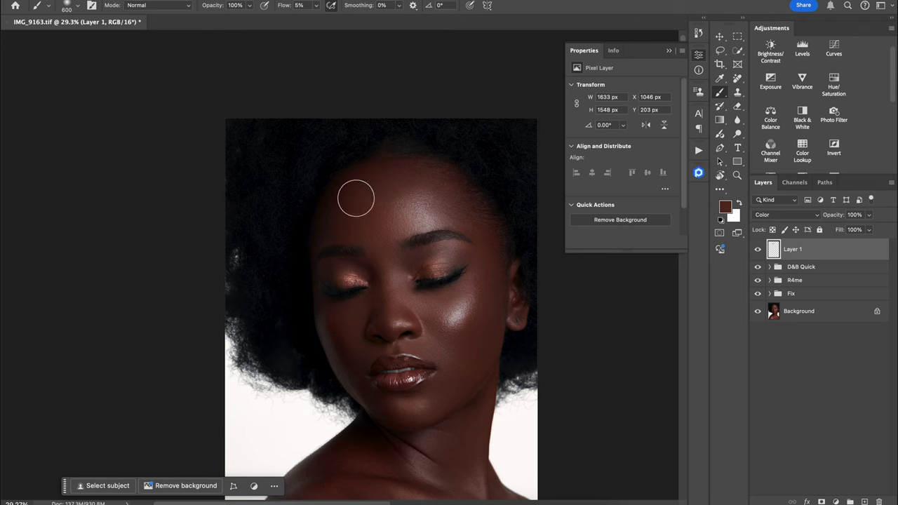
# Step: Sample nearby skin tones and paint them over the forehead above the lit-side eyebrow and over the highlighted cheek
pyautogui.keyDown('alt'); pyautogui.click(475, 236); pyautogui.keyUp('alt')
pyautogui.moveTo(458, 213)
pyautogui.mouseDown()
pyautogui.moveTo(486, 221)
pyautogui.moveTo(428, 206)
pyautogui.moveTo(461, 230)
pyautogui.moveTo(381, 251)
pyautogui.moveTo(426, 209)
pyautogui.mouseUp()
pyautogui.keyDown('alt'); pyautogui.click(385, 237); pyautogui.keyUp('alt')
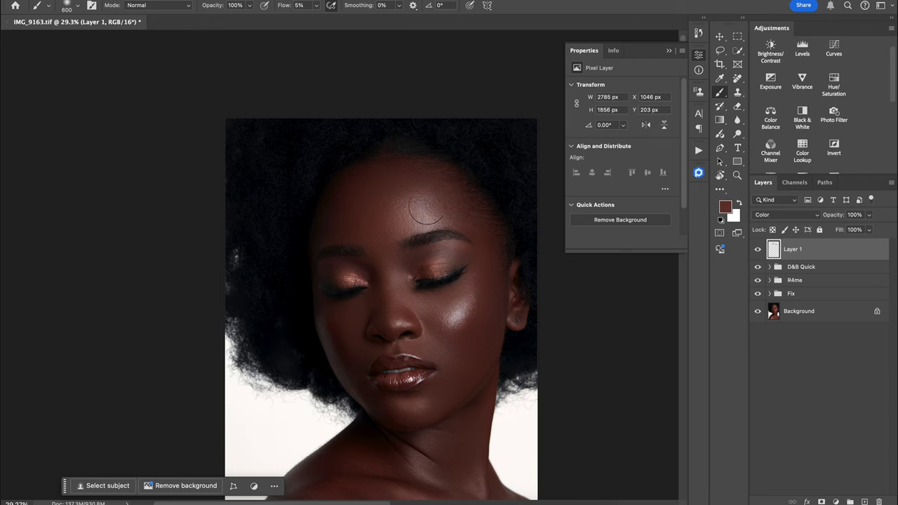
pyautogui.keyDown('alt'); pyautogui.click(489, 317); pyautogui.keyUp('alt')
pyautogui.moveTo(485, 309)
pyautogui.mouseDown()
pyautogui.moveTo(446, 322)
pyautogui.moveTo(465, 294)
pyautogui.moveTo(443, 316)
pyautogui.mouseUp()
pyautogui.keyDown('alt'); pyautogui.click(443, 317); pyautogui.keyUp('alt')
pyautogui.keyDown('alt'); pyautogui.click(474, 321); pyautogui.keyUp('alt')
pyautogui.moveTo(454, 315); pyautogui.dragTo(477, 298)
# Step: Compare the portrait with the skin color layer, Layer 1, off and on
pyautogui.click(758, 250)
pyautogui.click(759, 251)
pyautogui.click(759, 250)
pyautogui.click(759, 250)
# Step: On the Heal layer in the R4me group, erase the piercing mark and neighbouring spot on the earlobe with the Remove tool
pyautogui.moveTo(477, 301); pyautogui.dragTo(406, 261)
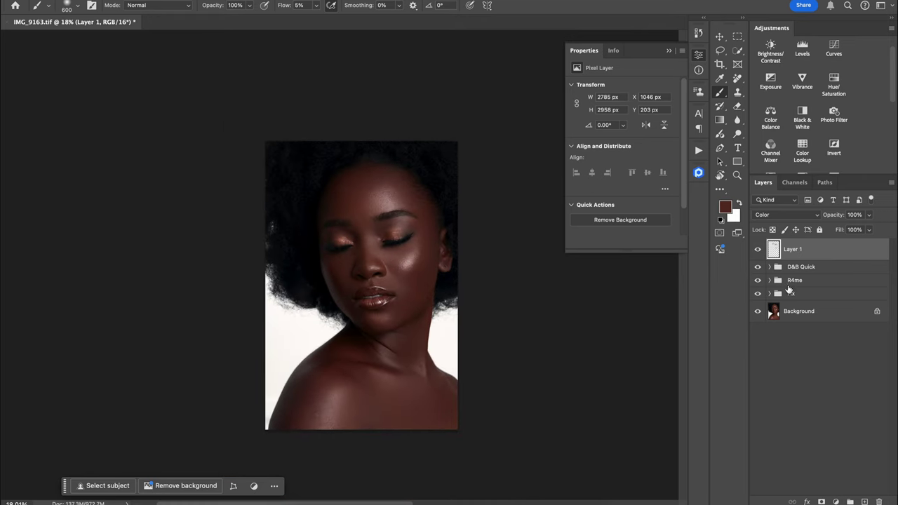
pyautogui.click(770, 280)
pyautogui.click(785, 362)
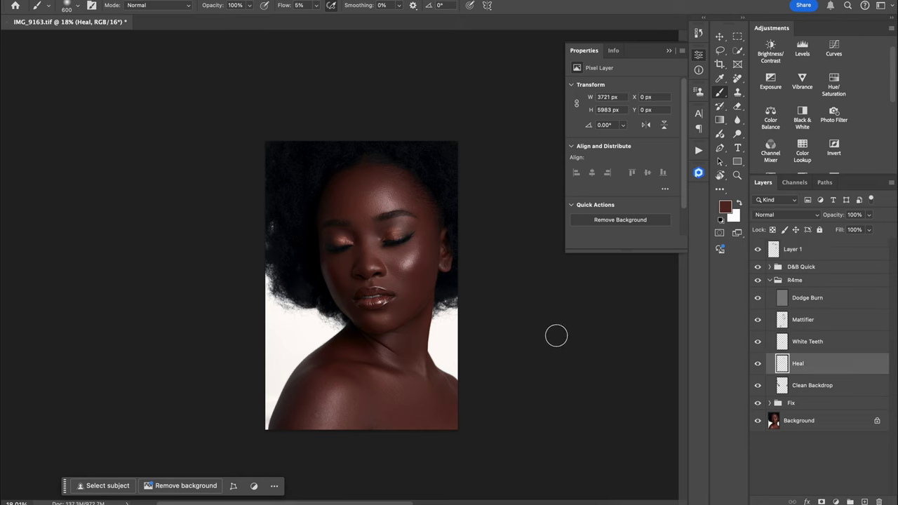
pyautogui.scroll(5, 482, 220)
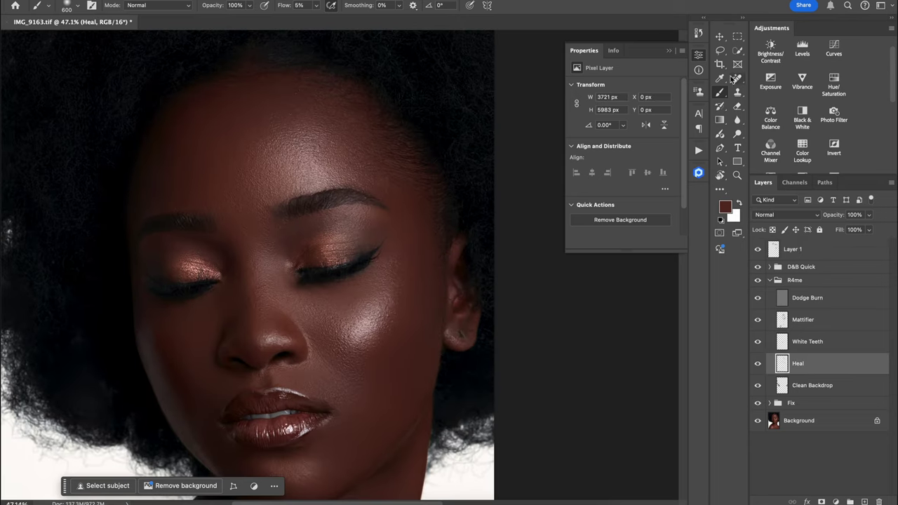
pyautogui.click(735, 79)
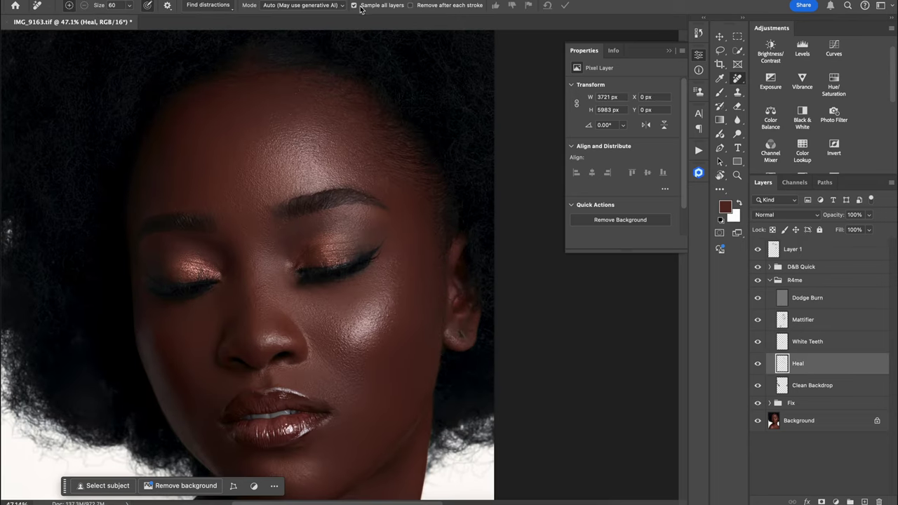
pyautogui.scroll(5, 455, 320)
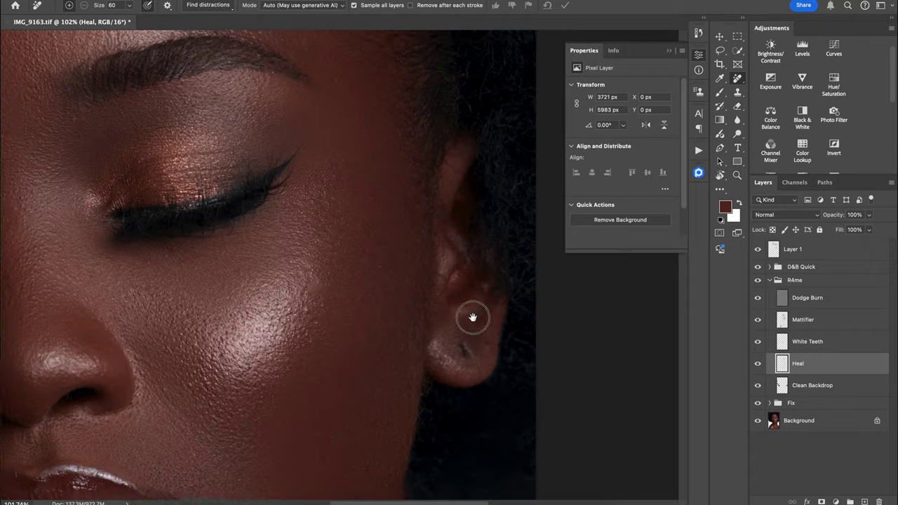
pyautogui.moveTo(445, 320); pyautogui.dragTo(451, 327)
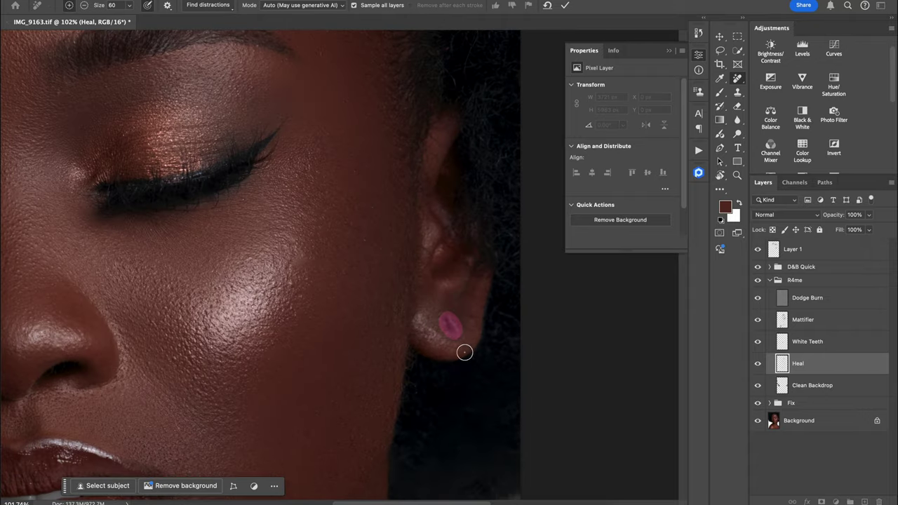
pyautogui.press('Return')
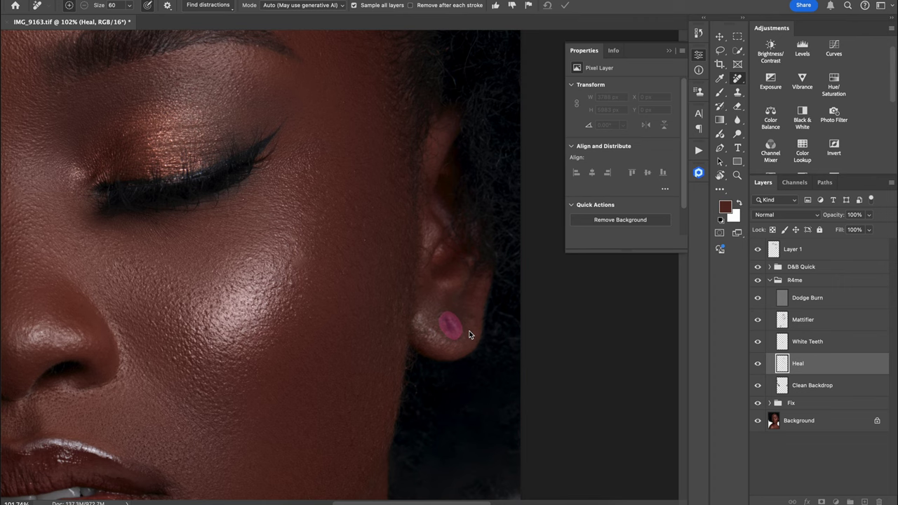
pyautogui.click(471, 317)
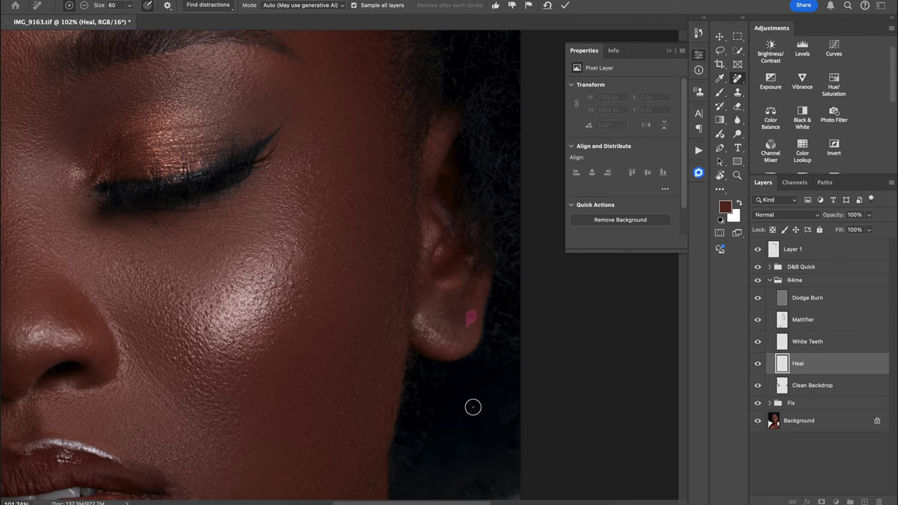
pyautogui.press('Return')
# Step: Erase the small dark skin crease at the bottom edge of the chest with the Remove tool
pyautogui.moveTo(472, 306); pyautogui.dragTo(401, 323)
pyautogui.scroll(-10, 400, 322)
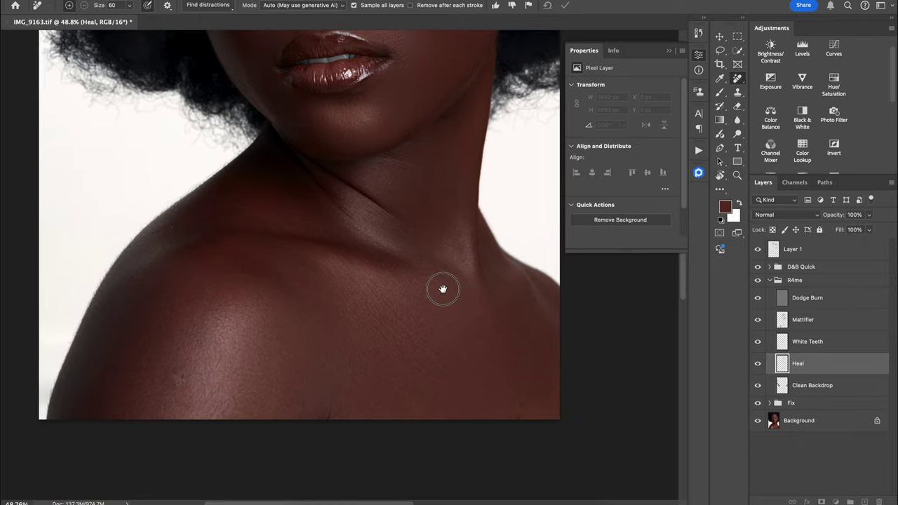
pyautogui.moveTo(443, 289); pyautogui.dragTo(444, 283)
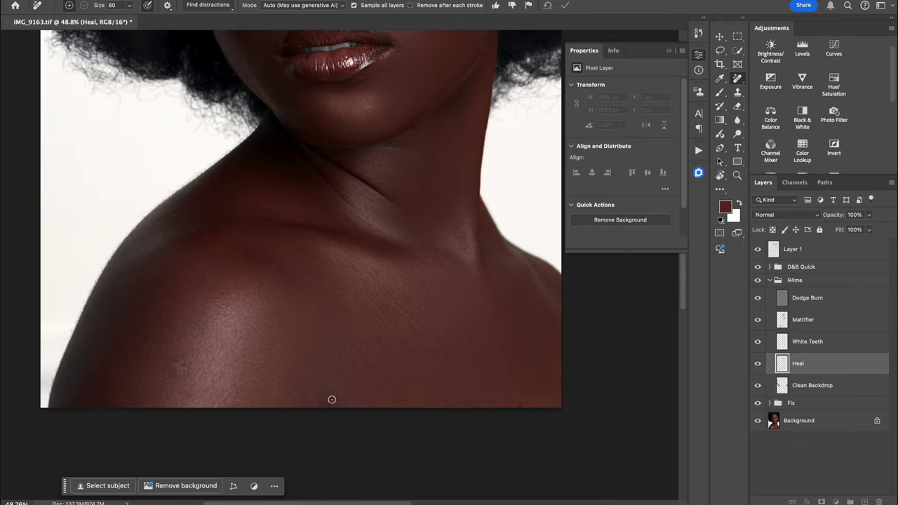
pyautogui.moveTo(331, 397); pyautogui.dragTo(331, 416)
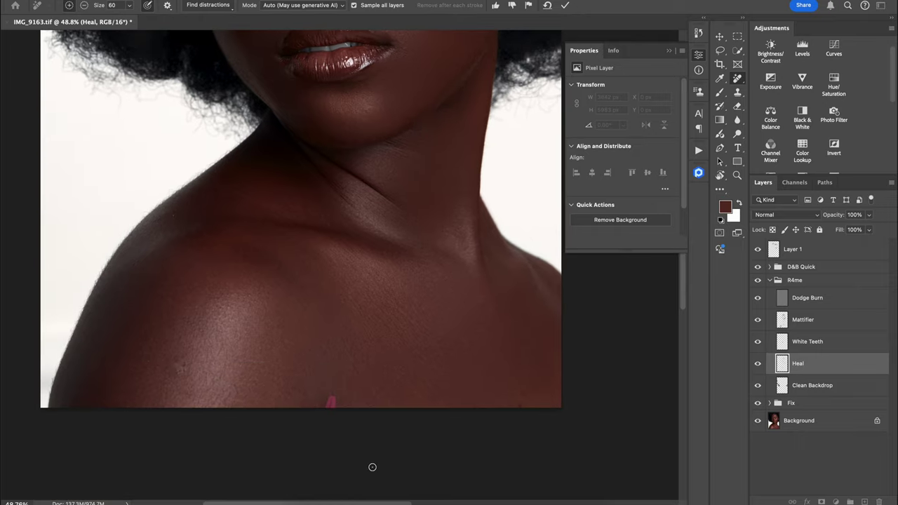
pyautogui.moveTo(459, 308)
pyautogui.mouseDown()
pyautogui.moveTo(388, 307)
pyautogui.moveTo(396, 304)
pyautogui.mouseUp()
pyautogui.moveTo(397, 292); pyautogui.dragTo(392, 333)
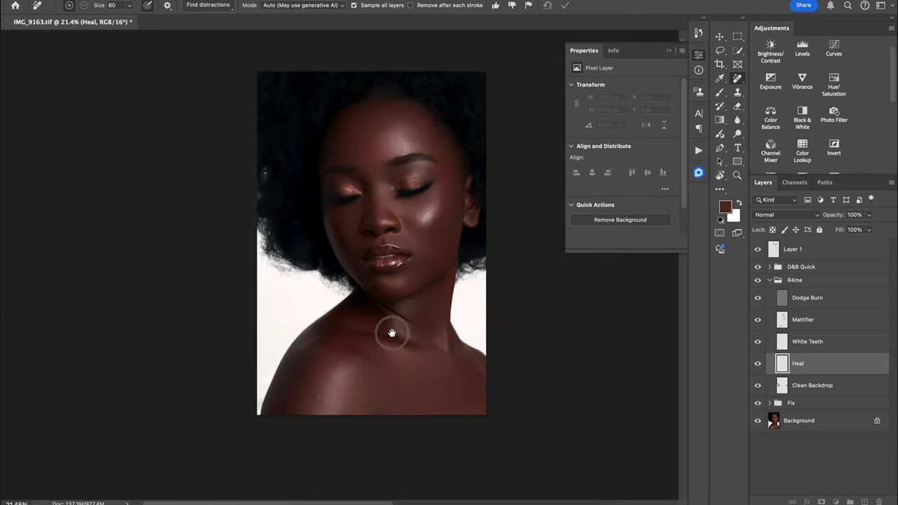
# Step: Switch to the Clone Stamp tool, then run the saved Noise action above Layer 2 with the noise amount set to 10%
pyautogui.press('s')
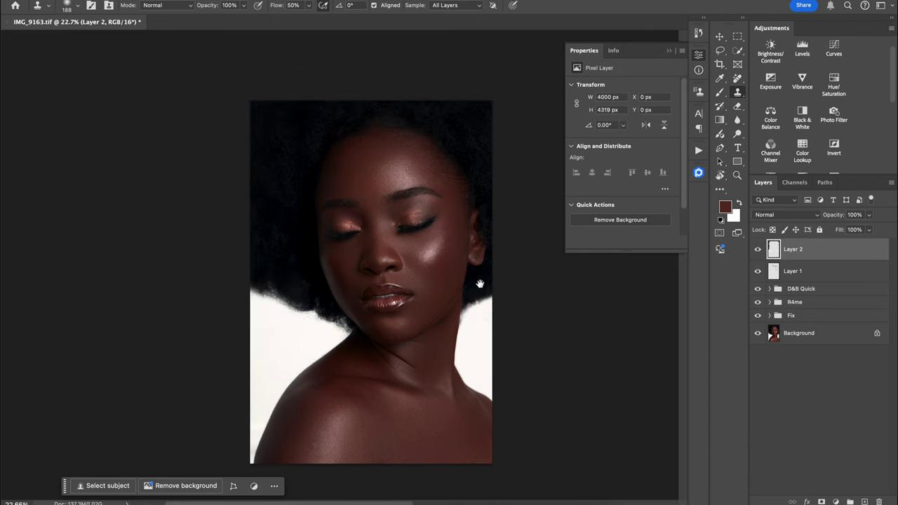
pyautogui.scroll(-3, 441, 277)
pyautogui.scroll(2, 449, 276)
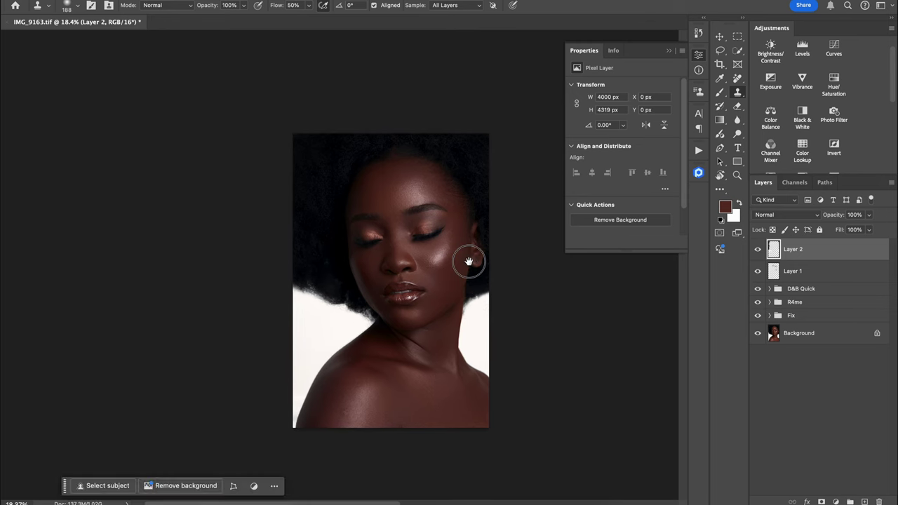
pyautogui.hscroll(2, 467, 261)
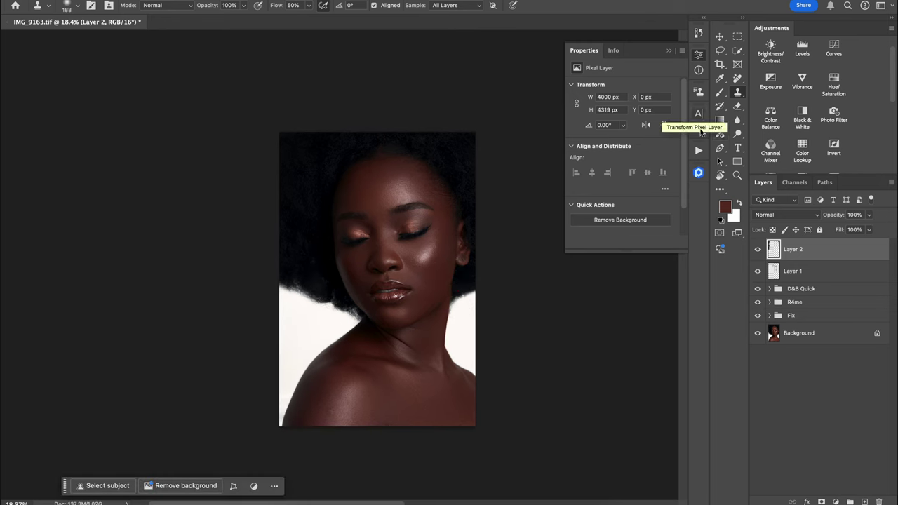
pyautogui.click(699, 150)
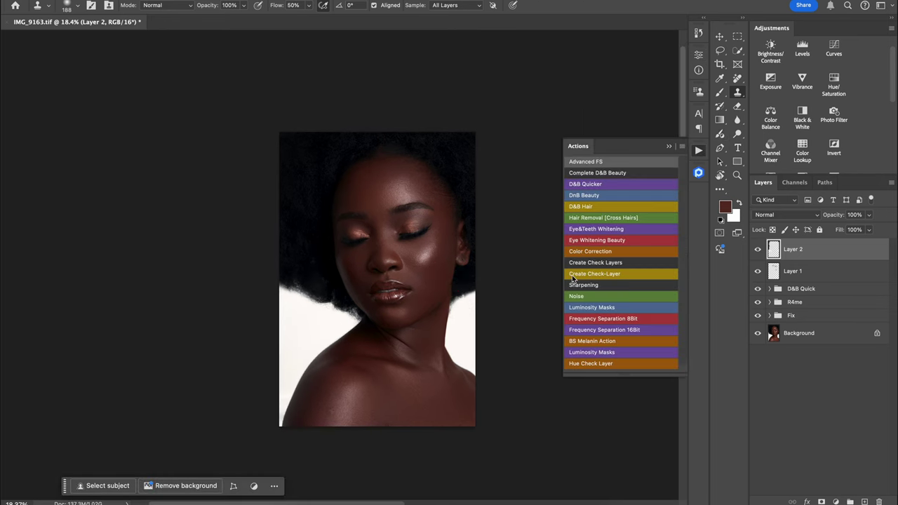
pyautogui.click(592, 299)
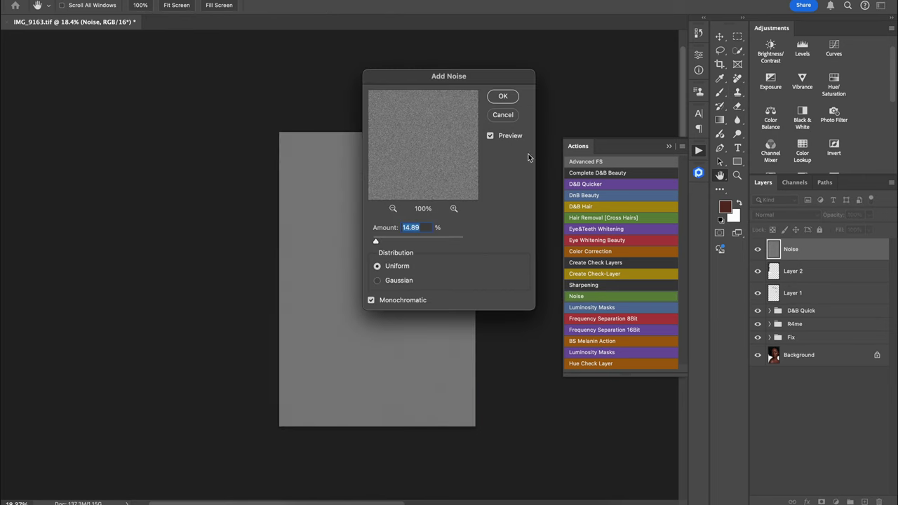
pyautogui.write('10')
pyautogui.press('Return')
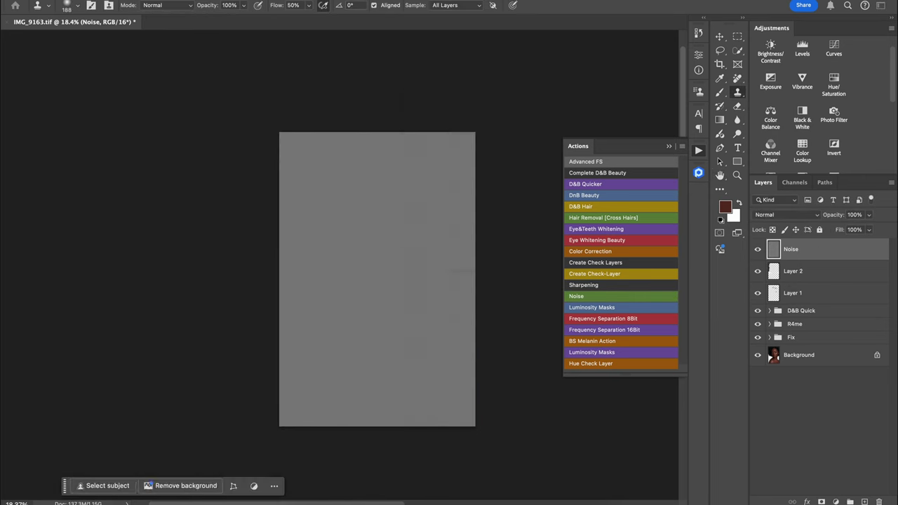
pyautogui.hotkey('ctrl', 'i')
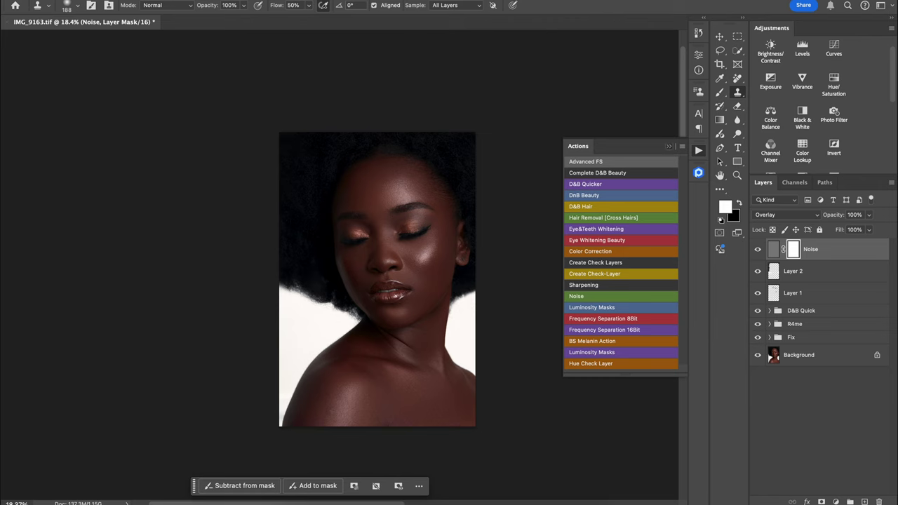
pyautogui.hotkey('alt', 'F9')
# Step: Examine the added noise up close on the lips, forehead, cheeks and shoulder, and across the whole portrait
pyautogui.scroll(10, 408, 308)
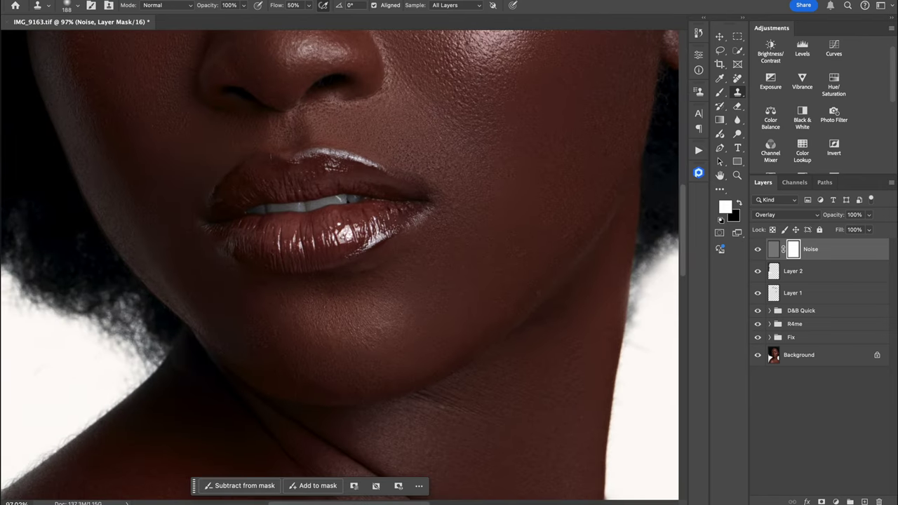
pyautogui.scroll(8, 379, 267)
pyautogui.scroll(6, 340, 265)
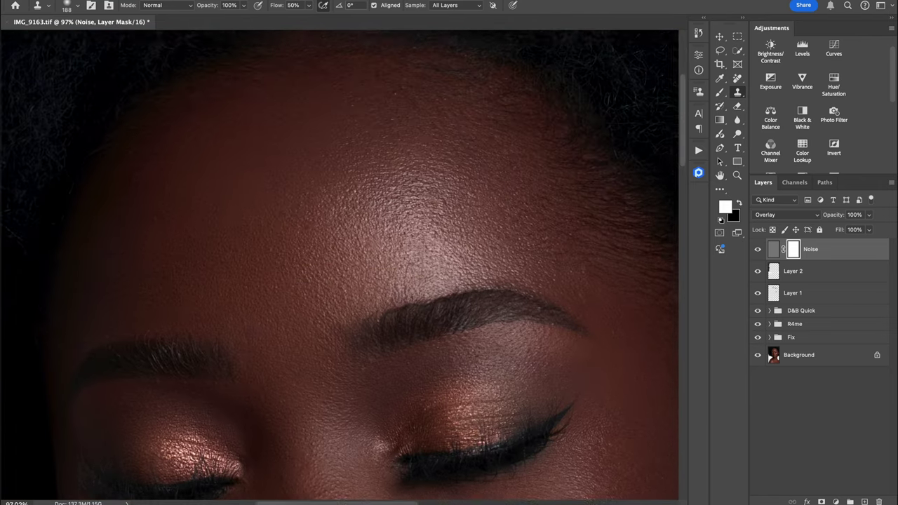
pyautogui.scroll(-6, 340, 266)
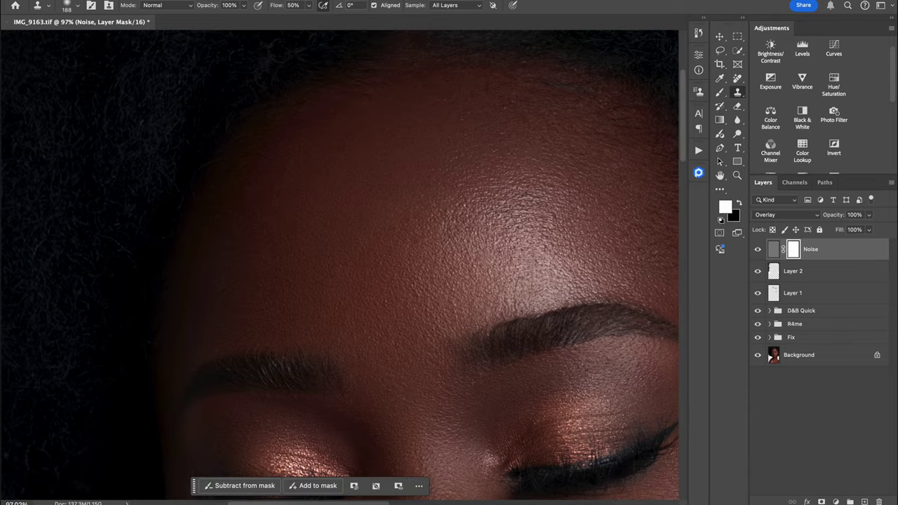
pyautogui.scroll(-3, 340, 265)
pyautogui.hscroll(4, 340, 265)
pyautogui.scroll(3, 339, 265)
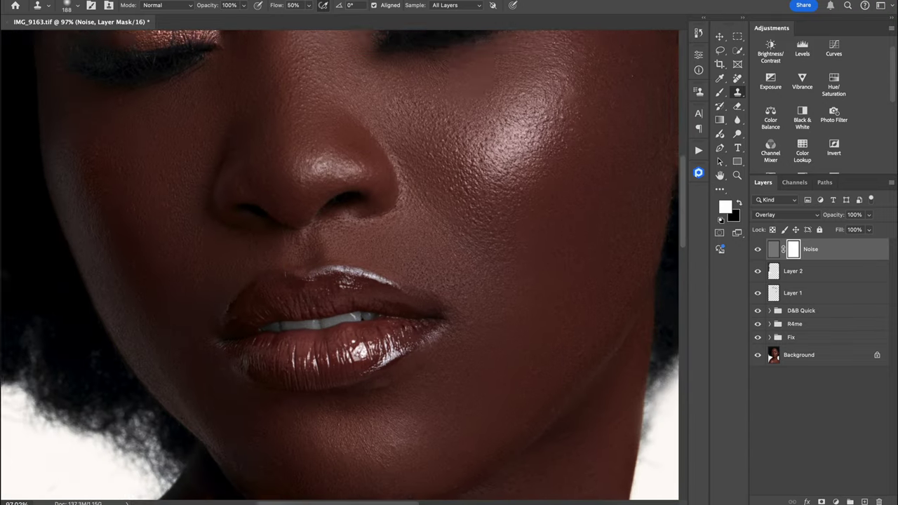
pyautogui.hscroll(2, 340, 265)
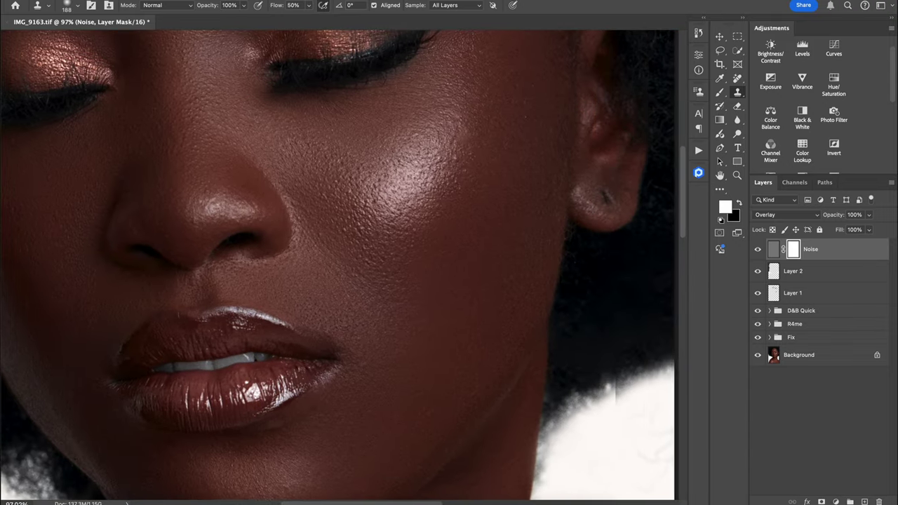
pyautogui.hotkey('ctrl', '0')
pyautogui.scroll(-3, 520, 288)
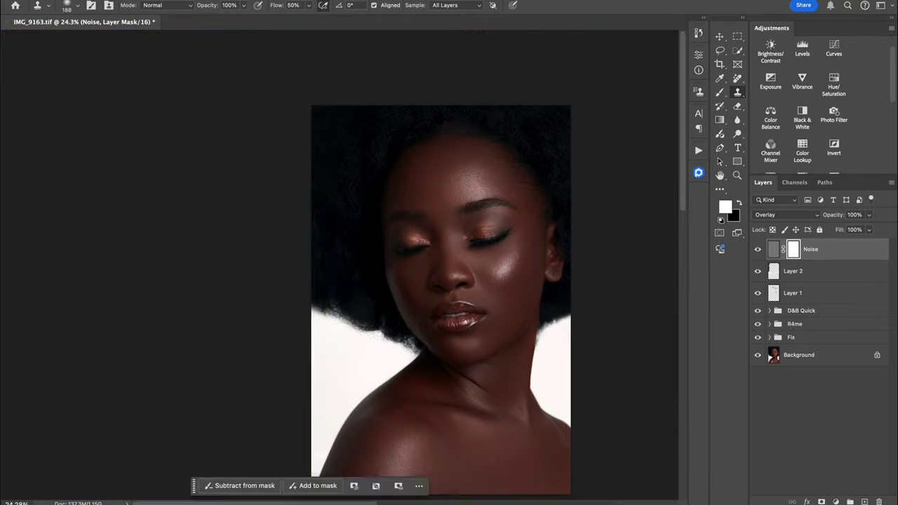
pyautogui.scroll(-3, 446, 336)
pyautogui.scroll(5, 445, 400)
pyautogui.scroll(3, 426, 407)
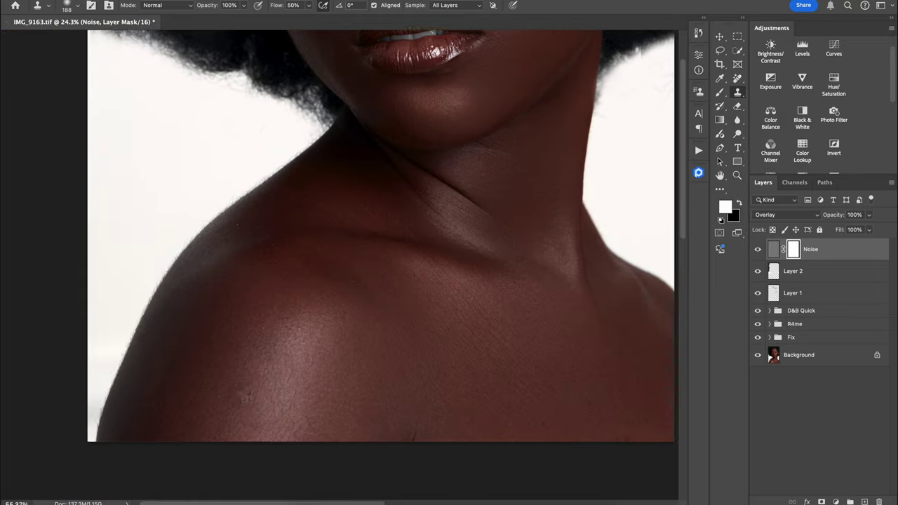
pyautogui.scroll(-1, 427, 407)
pyautogui.scroll(5, 426, 407)
pyautogui.scroll(10, 336, 265)
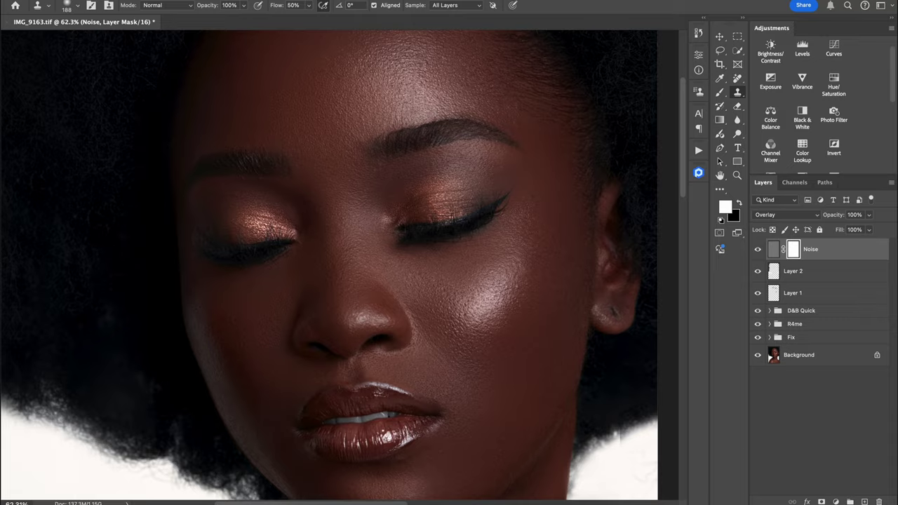
pyautogui.scroll(-8, 336, 265)
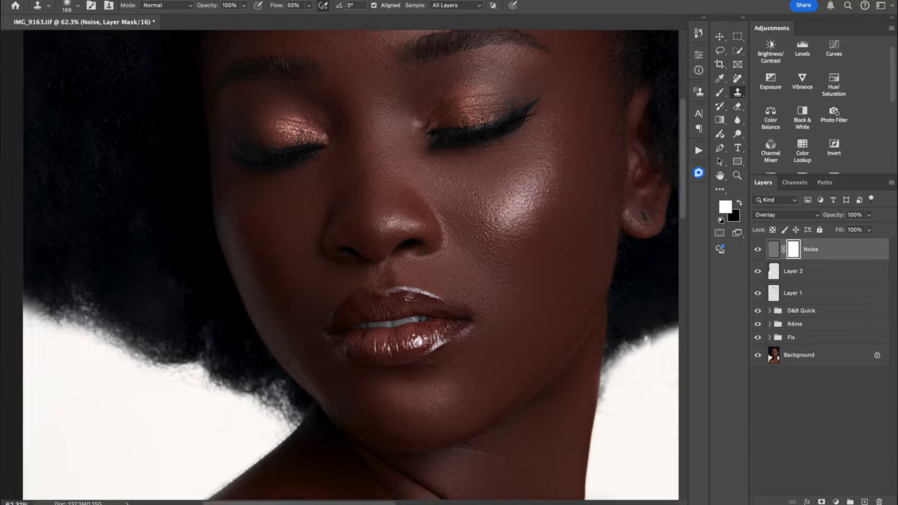
pyautogui.scroll(-10, 502, 311)
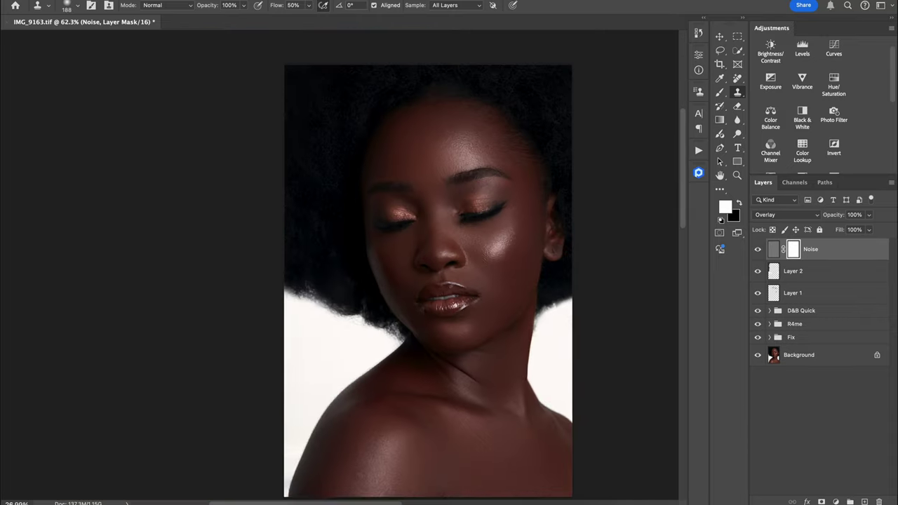
# Step: On Layer 2, erase the remaining dark mark on the earlobe with the Remove tool at size 60
pyautogui.click(800, 272)
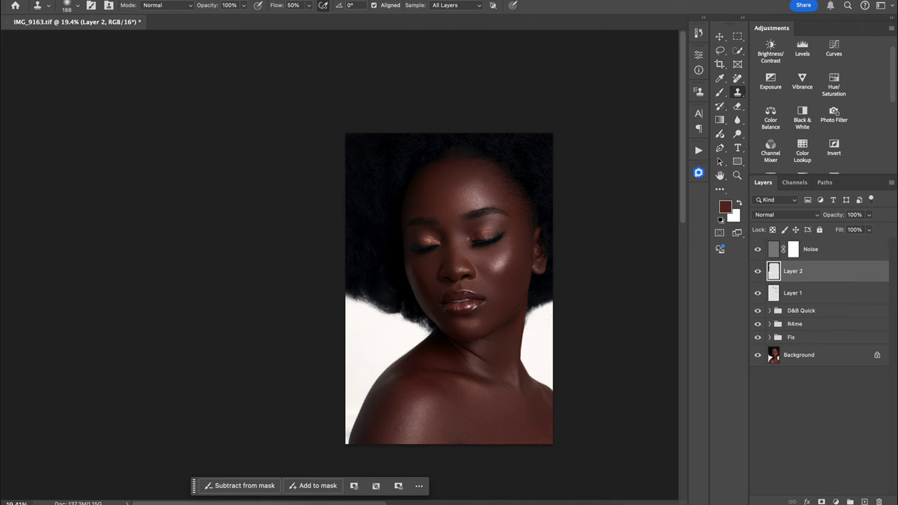
pyautogui.press('j')
pyautogui.scroll(5, 449, 351)
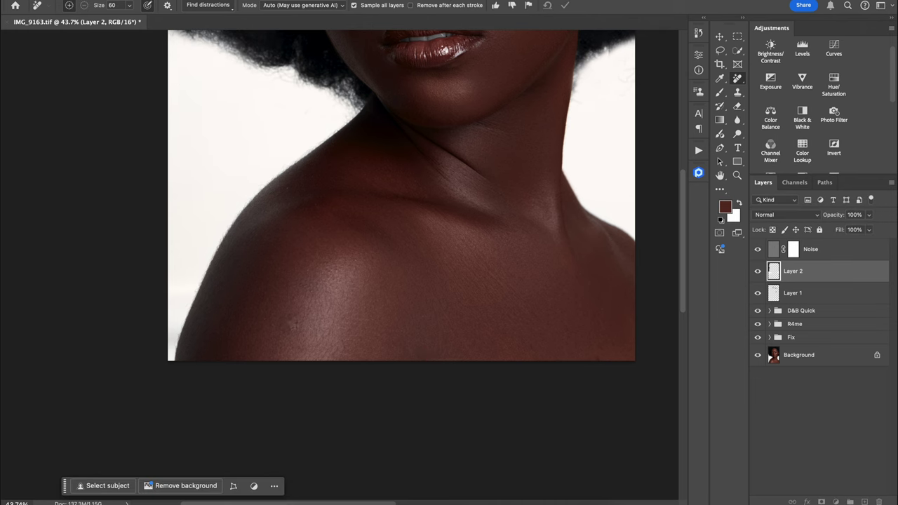
pyautogui.moveTo(421, 154)
pyautogui.mouseDown()
pyautogui.moveTo(330, 460)
pyautogui.moveTo(323, 453)
pyautogui.mouseUp()
pyautogui.scroll(5, 500, 262)
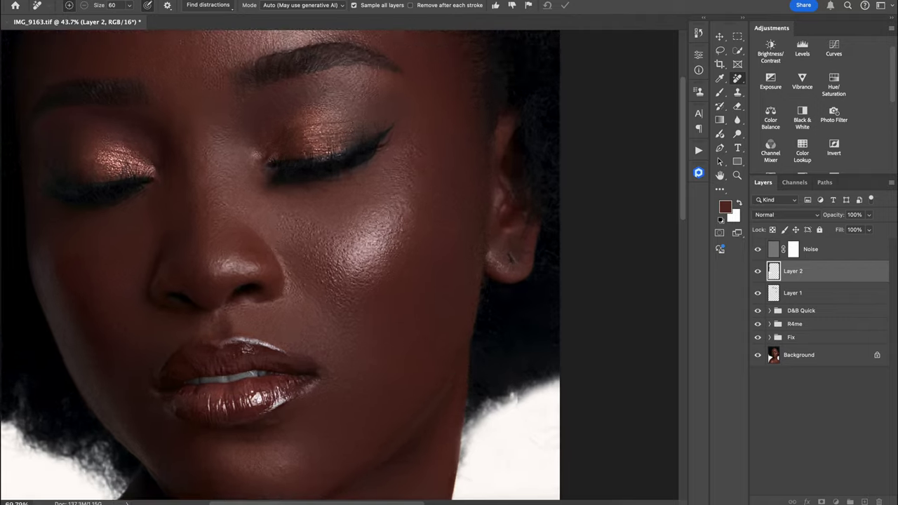
pyautogui.moveTo(511, 250); pyautogui.dragTo(521, 257)
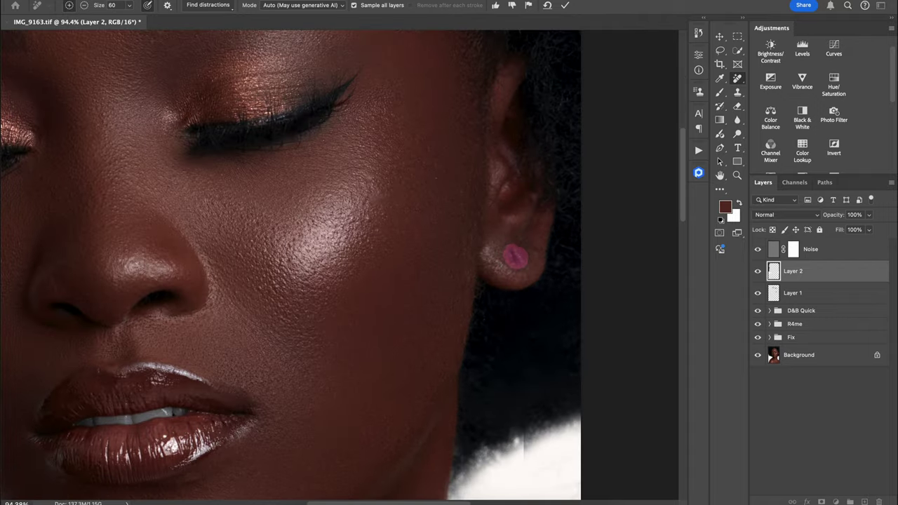
pyautogui.press('Return')
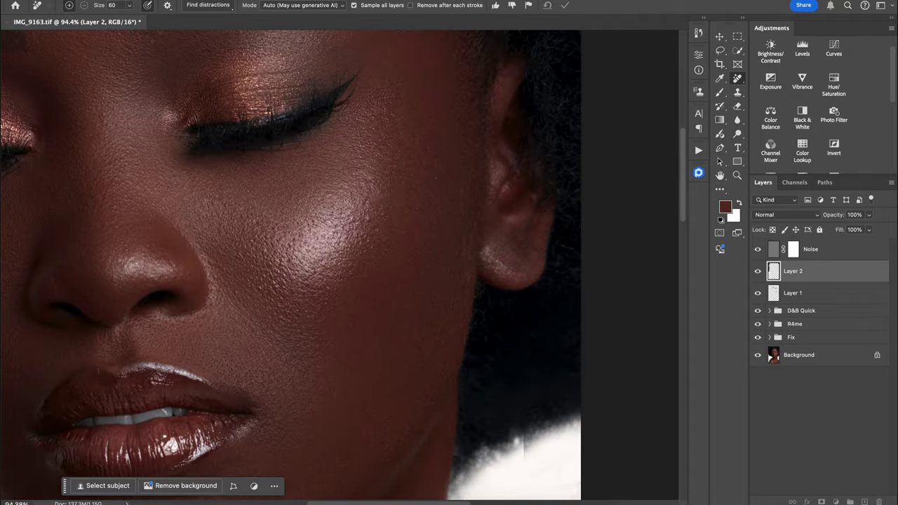
# Step: Compare the whole portrait before and after retouching by repeatedly showing only the Background layer and restoring all layers
pyautogui.scroll(-8, 484, 294)
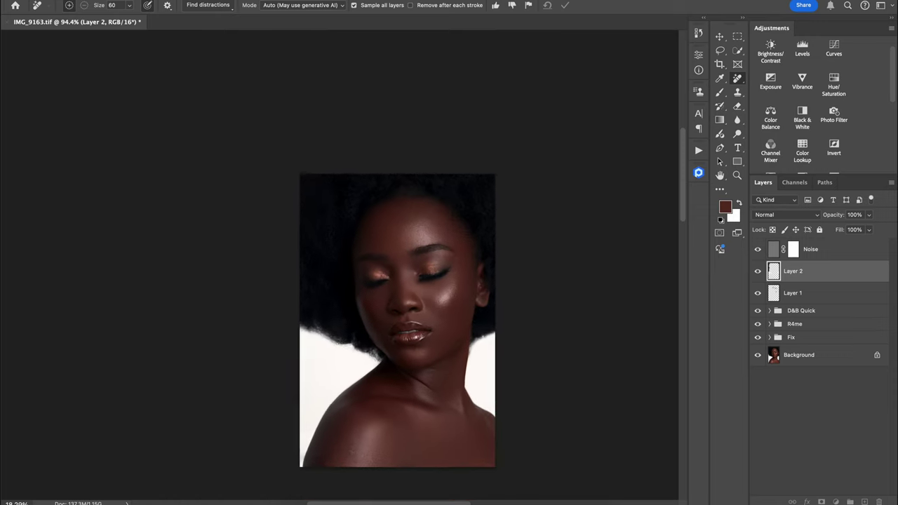
pyautogui.scroll(-3, 391, 316)
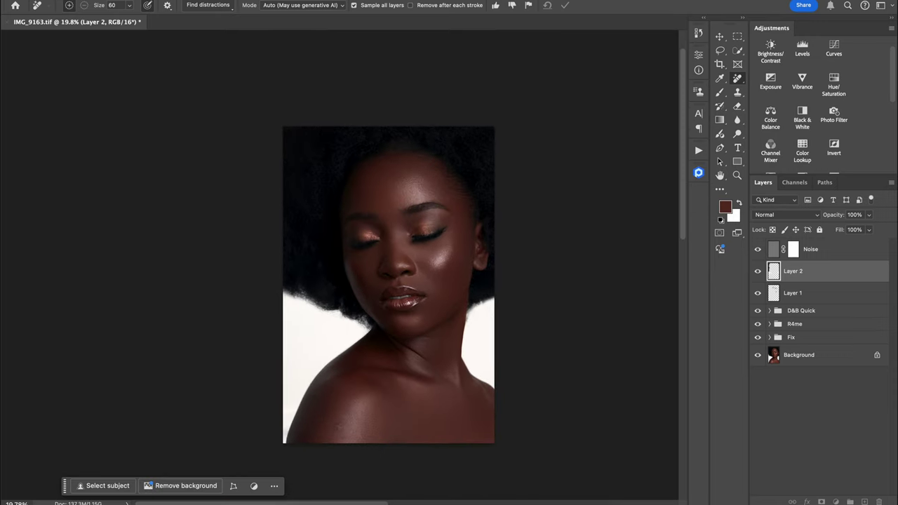
pyautogui.keyDown('alt'); pyautogui.click(758, 356); pyautogui.keyUp('alt')
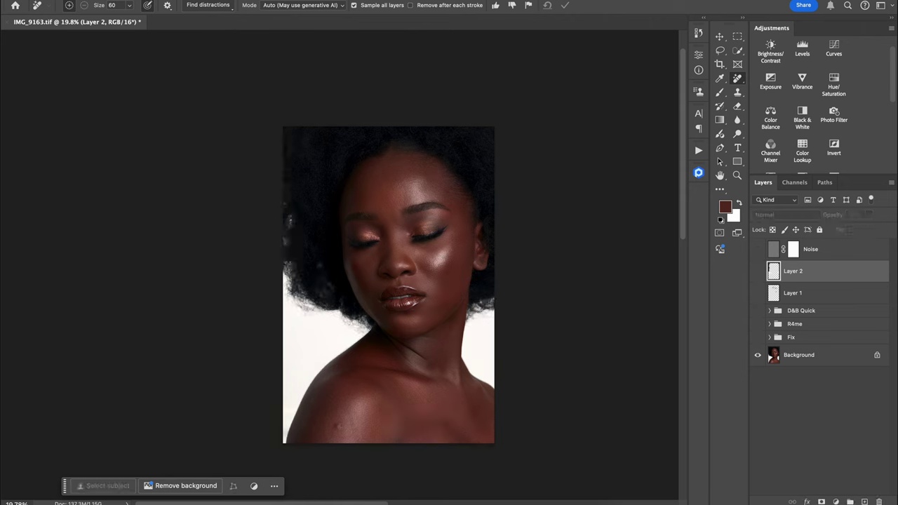
pyautogui.keyDown('alt'); pyautogui.click(757, 355); pyautogui.keyUp('alt')
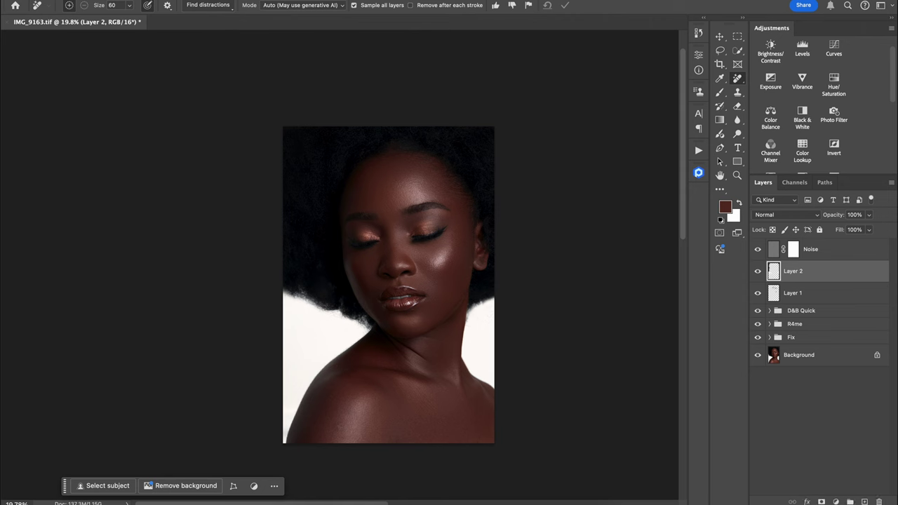
pyautogui.keyDown('alt'); pyautogui.click(757, 354); pyautogui.keyUp('alt')
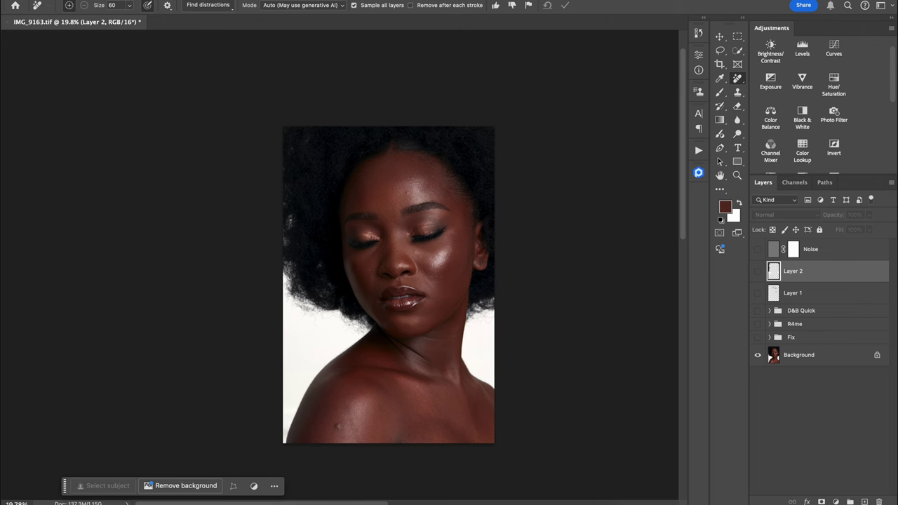
pyautogui.keyDown('alt'); pyautogui.click(757, 355); pyautogui.keyUp('alt')
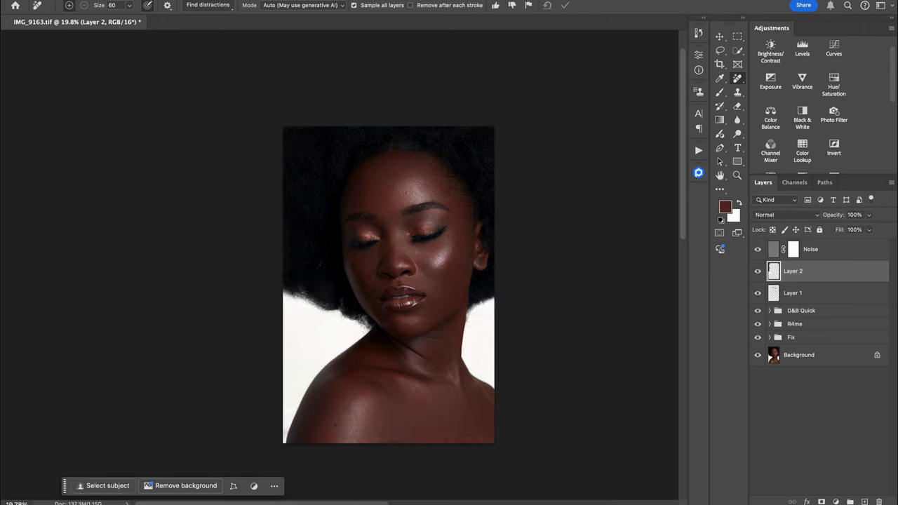
pyautogui.keyDown('alt'); pyautogui.click(757, 355); pyautogui.keyUp('alt')
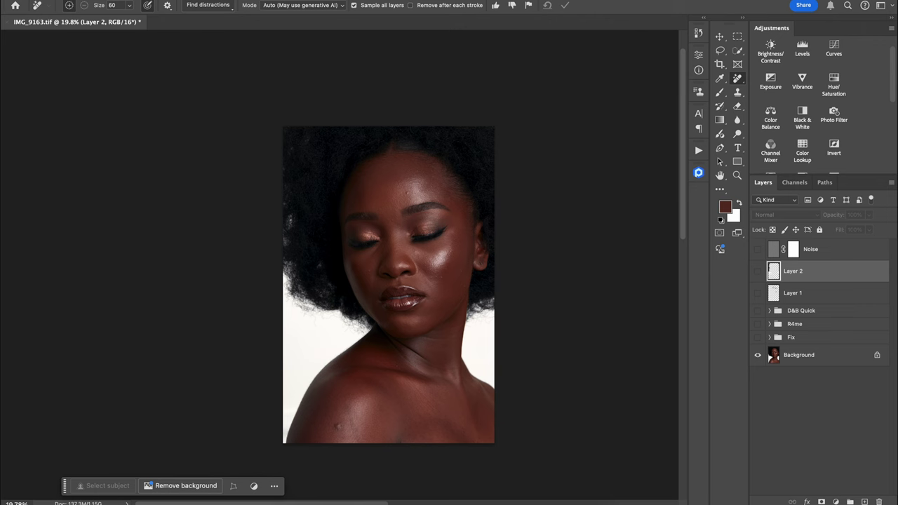
pyautogui.keyDown('alt'); pyautogui.click(757, 354); pyautogui.keyUp('alt')
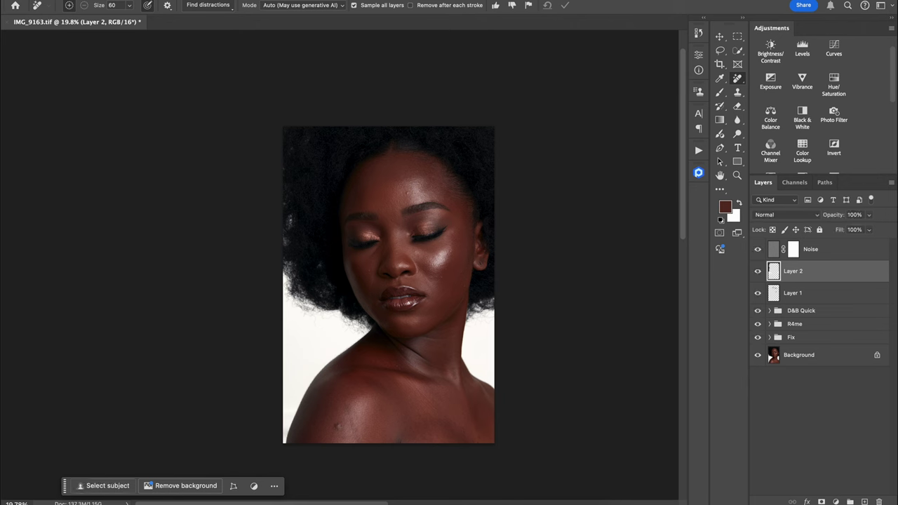